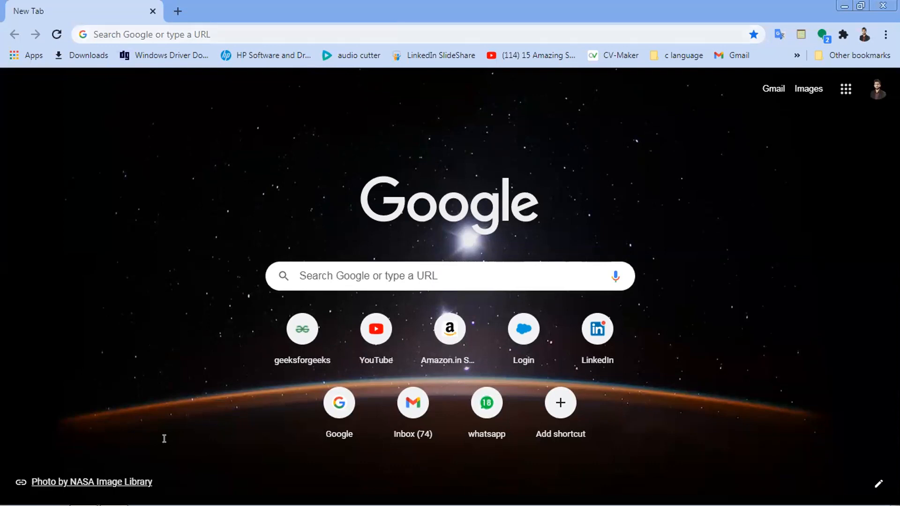
Go to ap16.salesforce.com and sign in with the saved username and autofilled password.
click(155, 28)
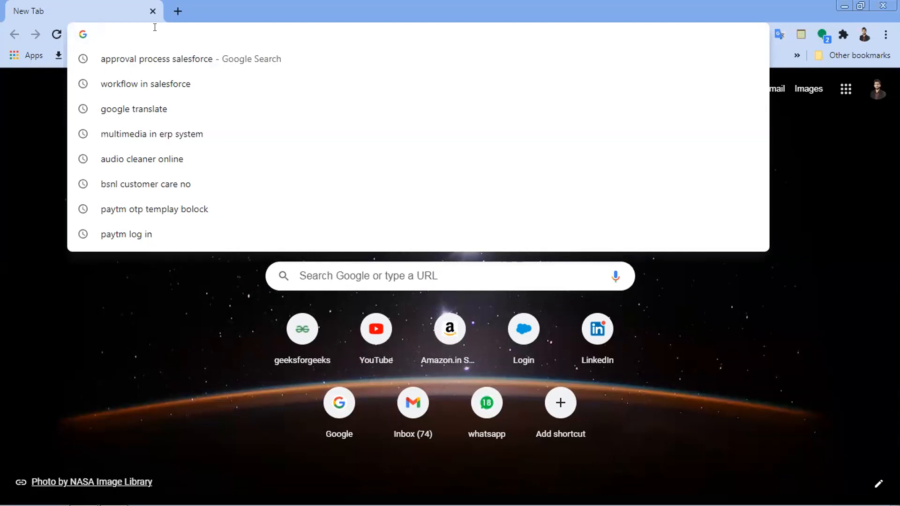
text(ap16.salesforce.com)
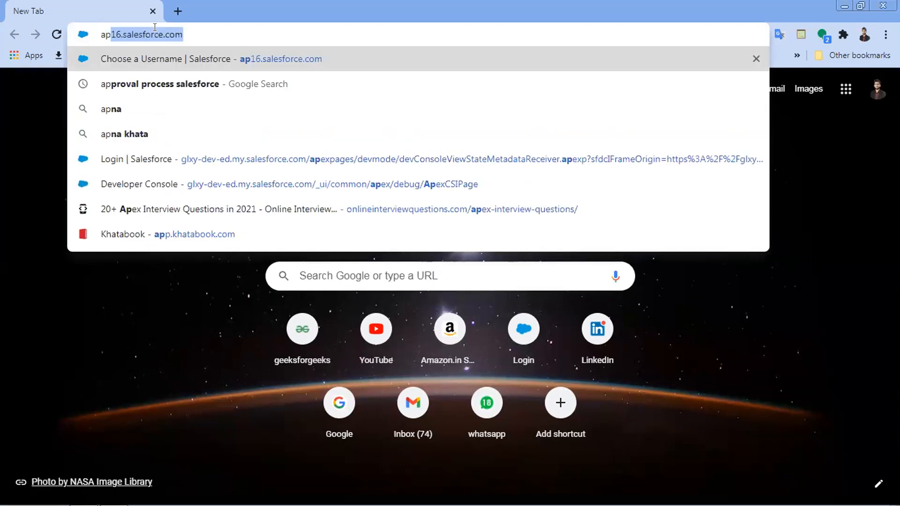
key(Right)
key(Return)
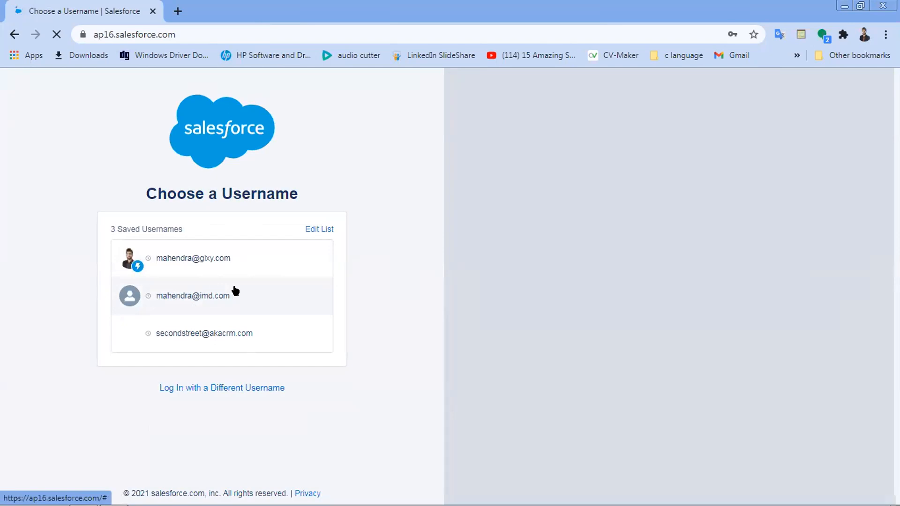
click(235, 291)
click(238, 312)
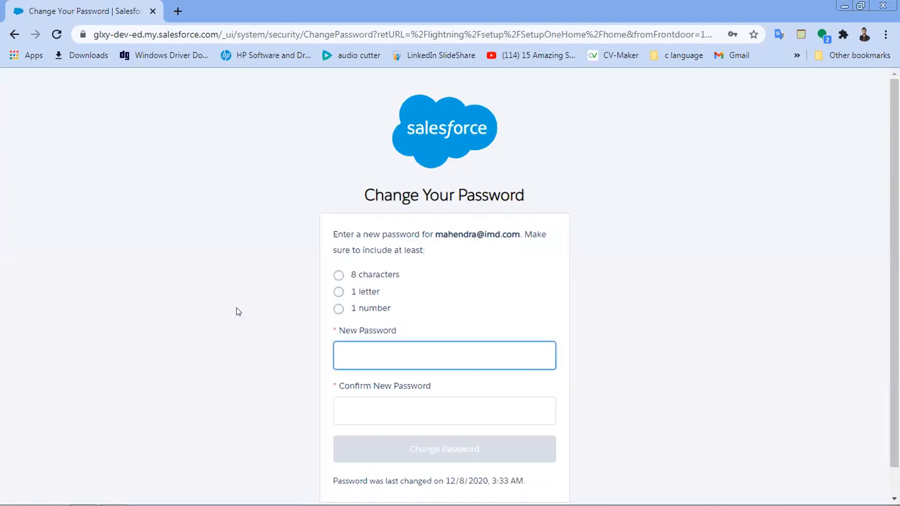
Enter and confirm a new account password, choosing a different one after the reuse error.
text(•••••••••••)
key(Tab)
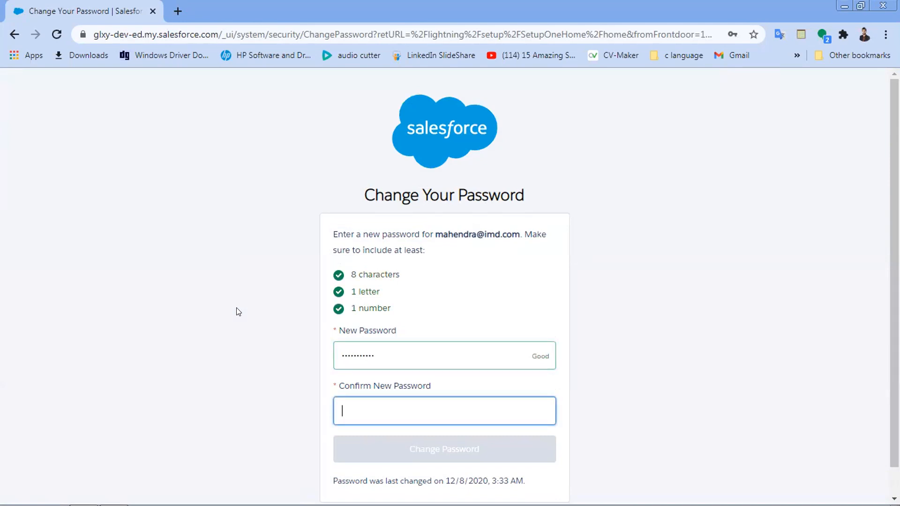
text(•••••••••••)
click(427, 449)
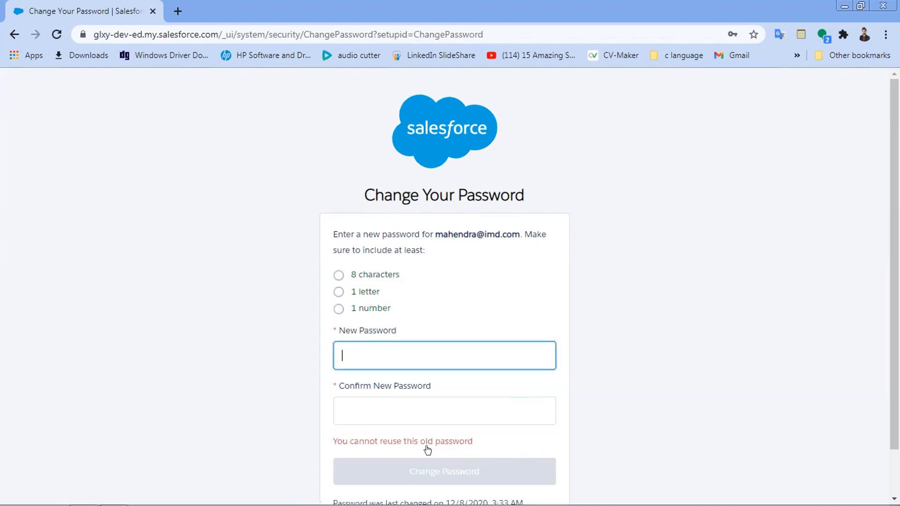
key(Tab)
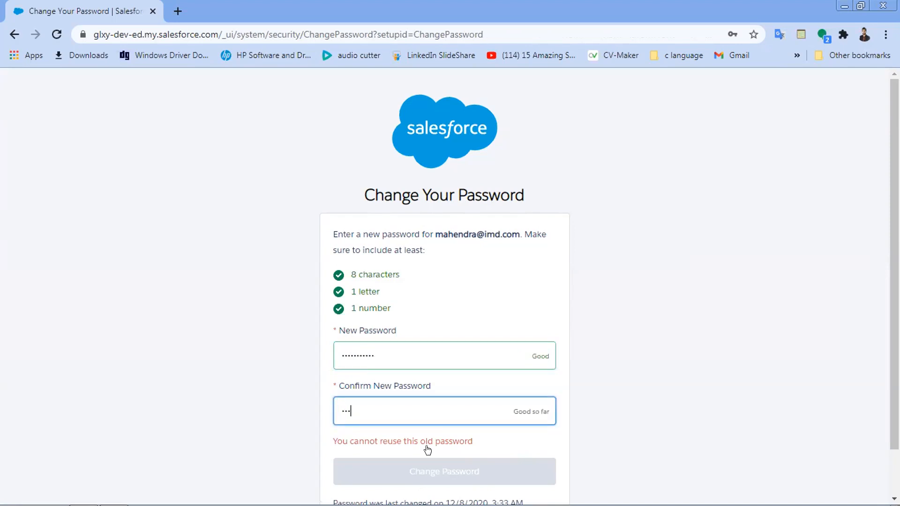
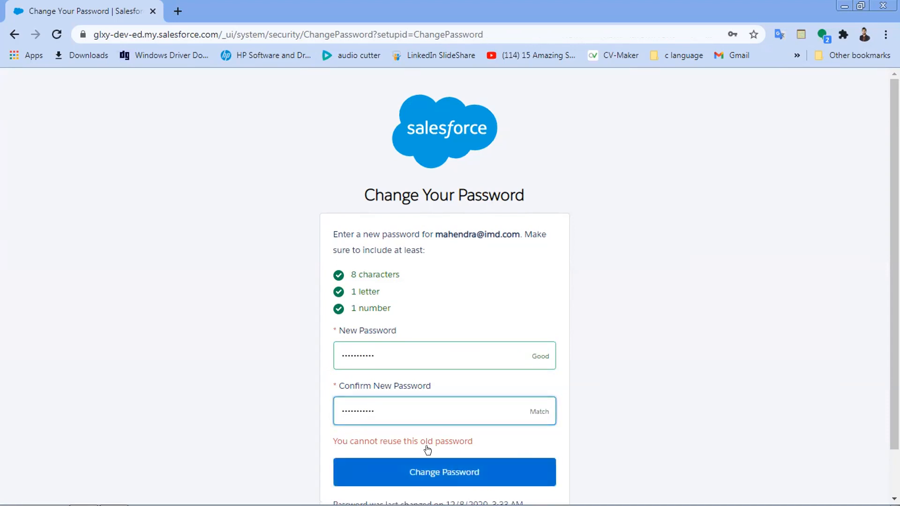
click(437, 483)
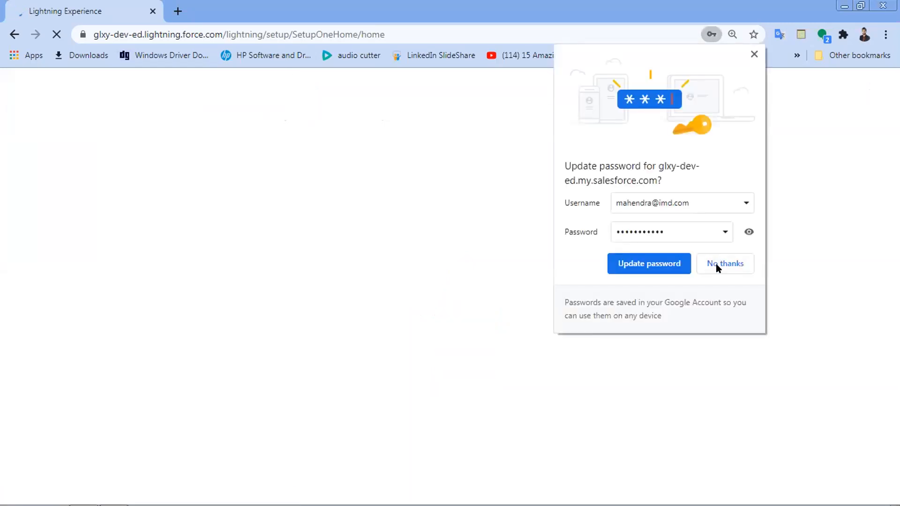
Decline Chrome's offer to update the saved Salesforce password.
click(716, 264)
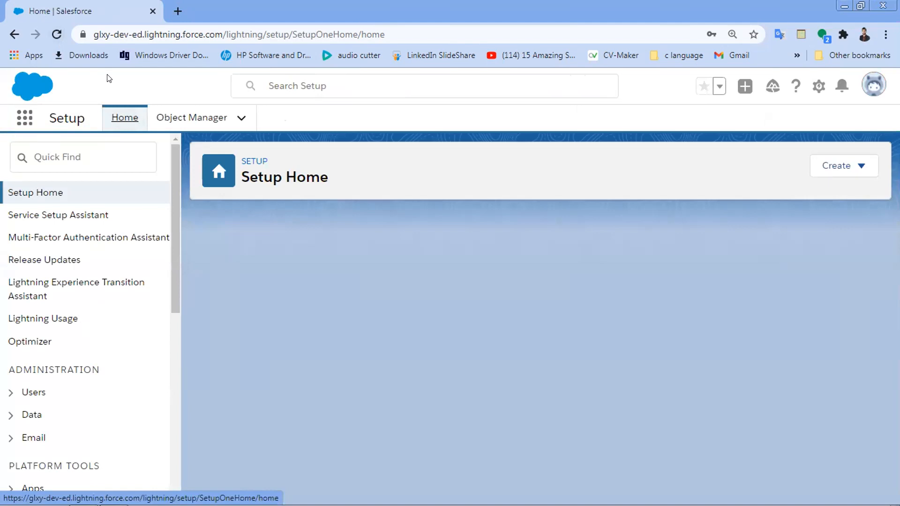
Filter Setup's Quick Find on 'process' and select Process Builder under Process Automation.
click(84, 147)
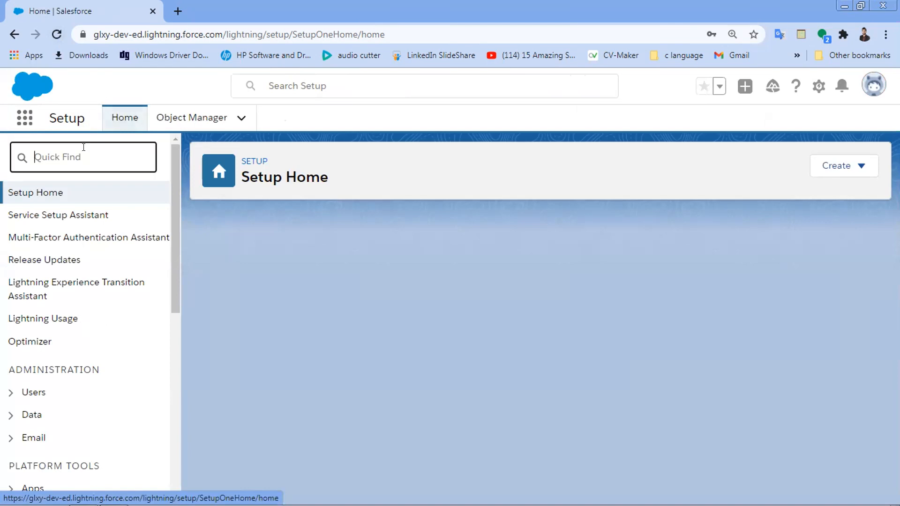
text(pr)
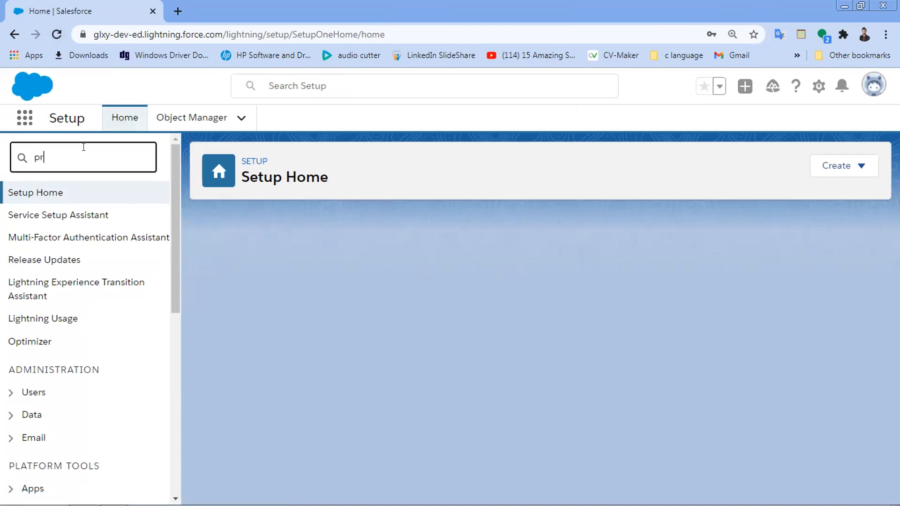
text(ocess)
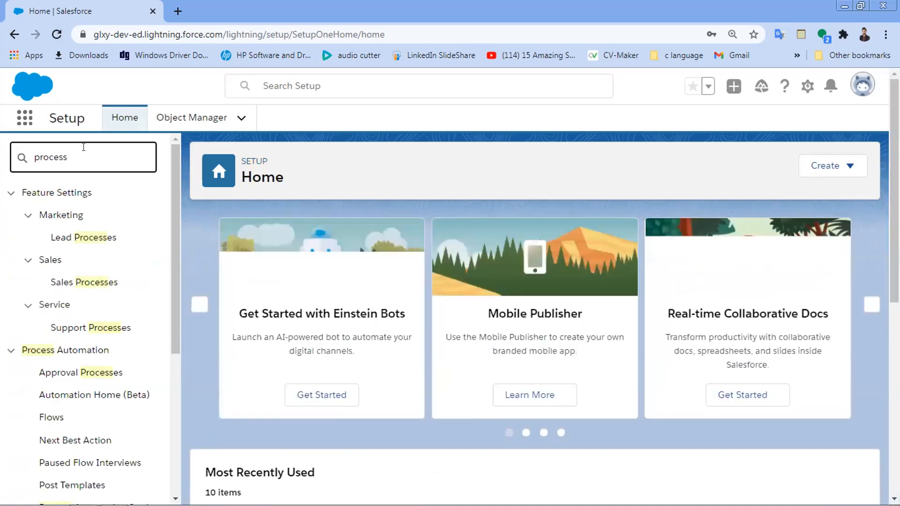
scroll(84, 150, down, 2)
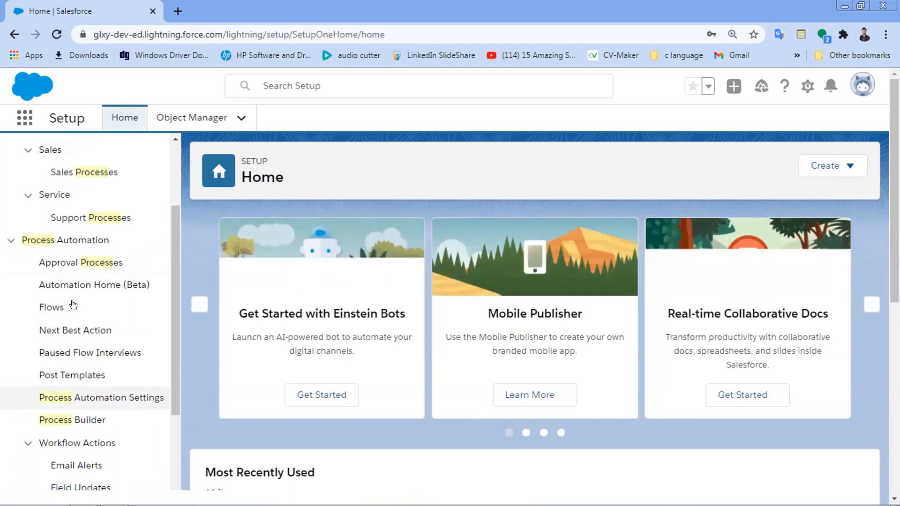
click(82, 419)
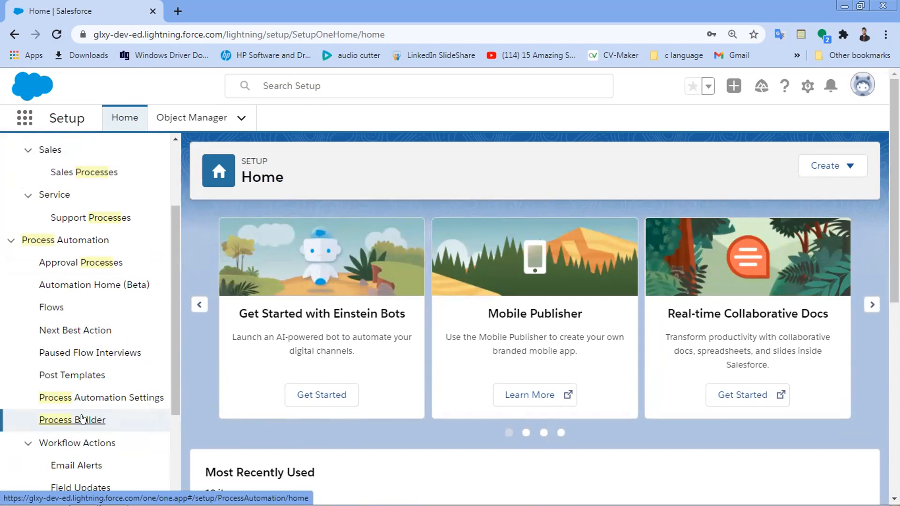
Open Process Builder from the Process Automation section of the Setup sidebar.
click(166, 406)
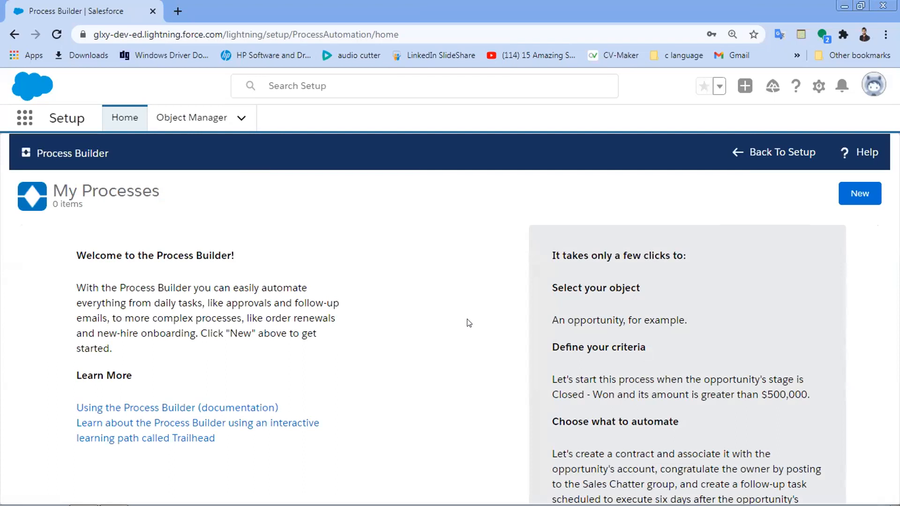
Start a new process from the My Processes page.
click(850, 194)
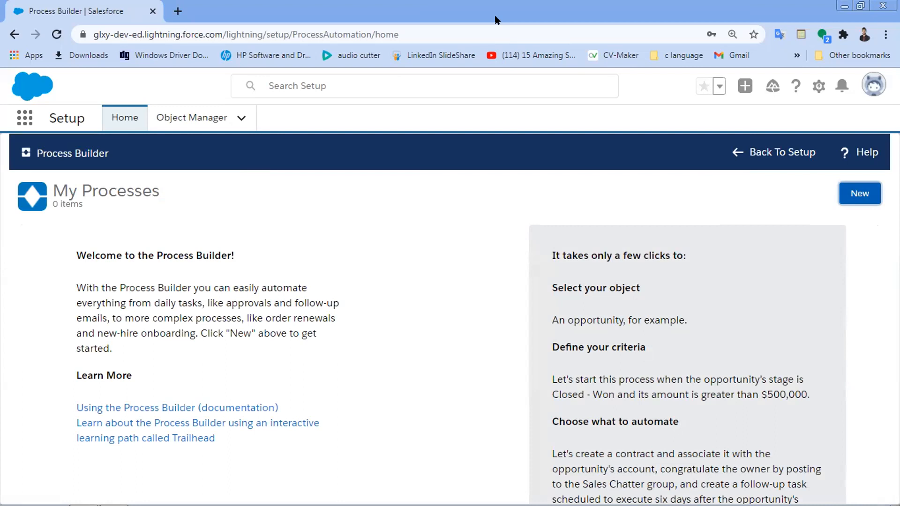
click(630, 263)
click(853, 198)
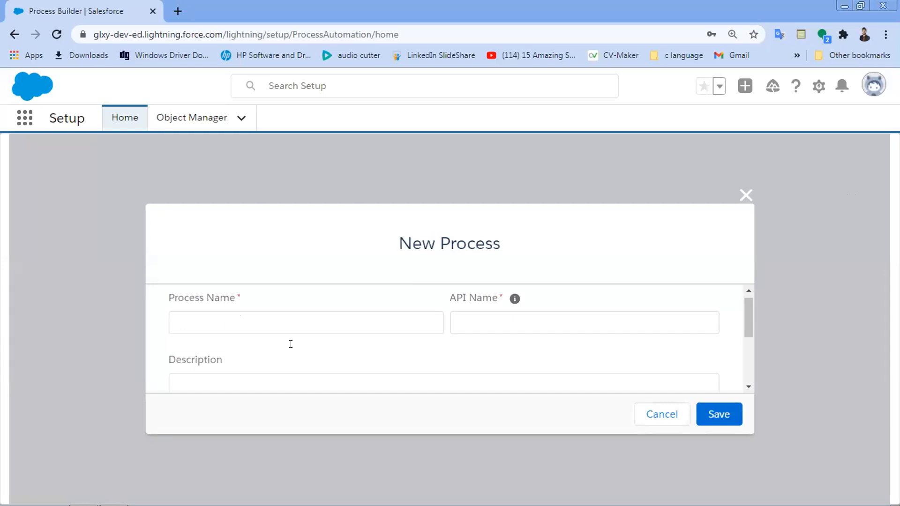
Name the new process 'Account Process Bulder' so its API Name fills in.
scroll(290, 344, down, 3)
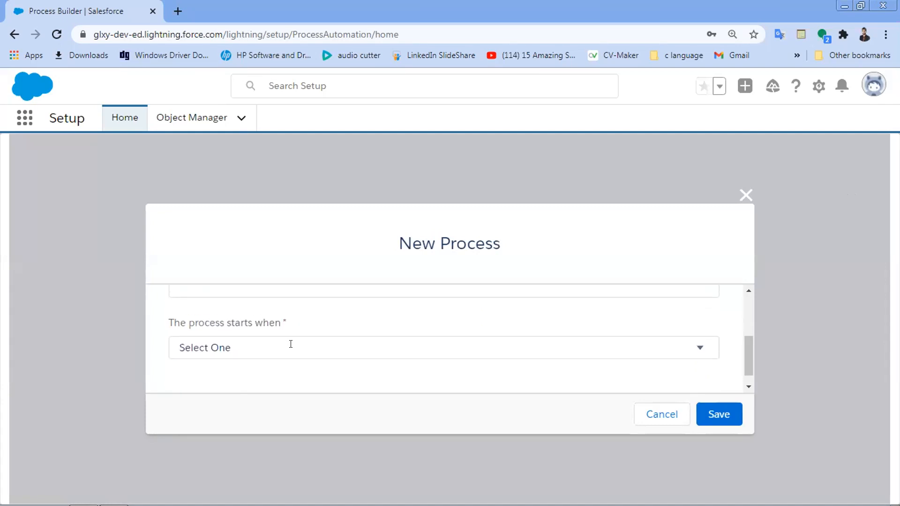
scroll(290, 344, up, 3)
click(291, 344)
text(a)
key(BackSpace)
text(Accont)
key(BackSpace)
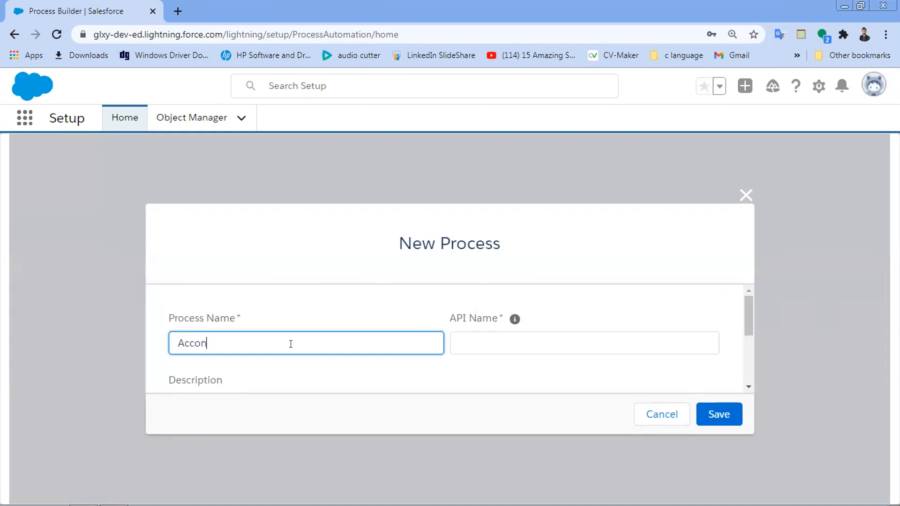
key(BackSpace)
text(untProcessB)
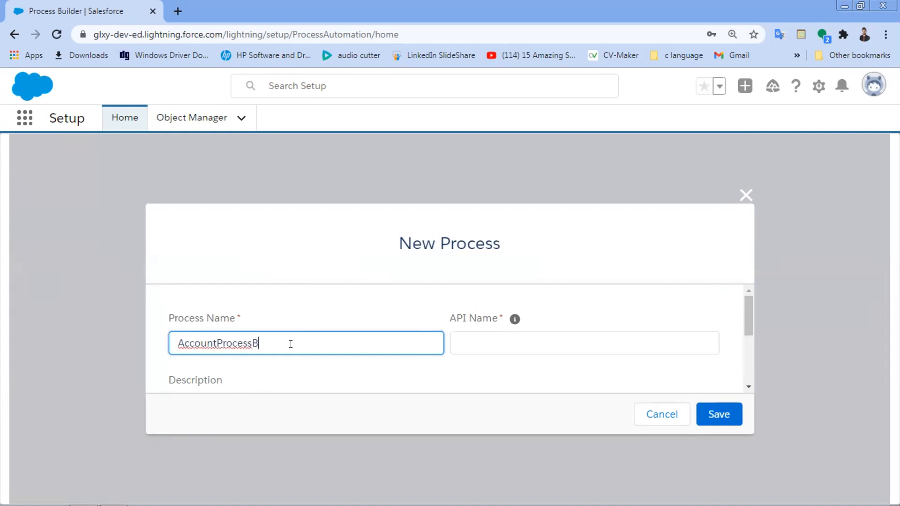
text(ulder)
key(Left)
key(Left)
key(Left)
key(Left)
key(Left)
key(Left)
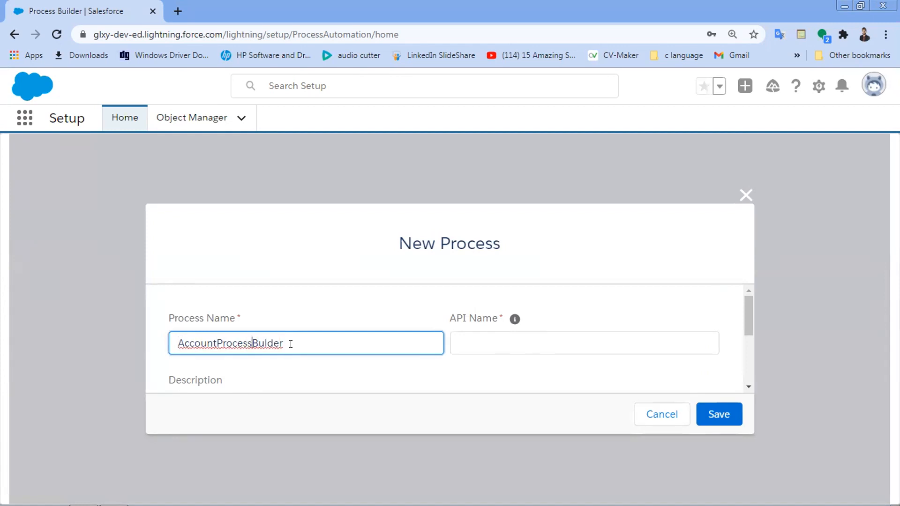
key(Left)
key(Left)
key(Left)
key(Left)
key(Left)
key(Left)
key(Left)
key(Left)
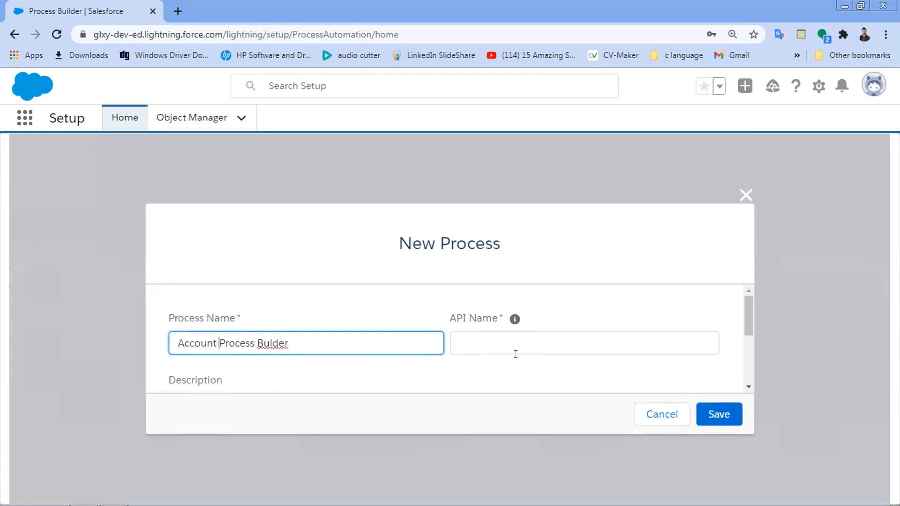
click(497, 374)
Choose 'A record changes' as the process start condition.
scroll(497, 374, down, 5)
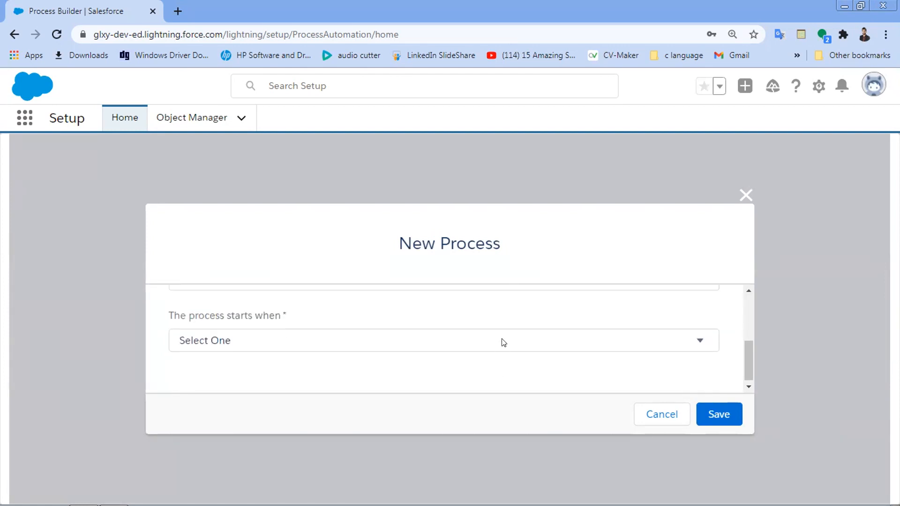
click(452, 349)
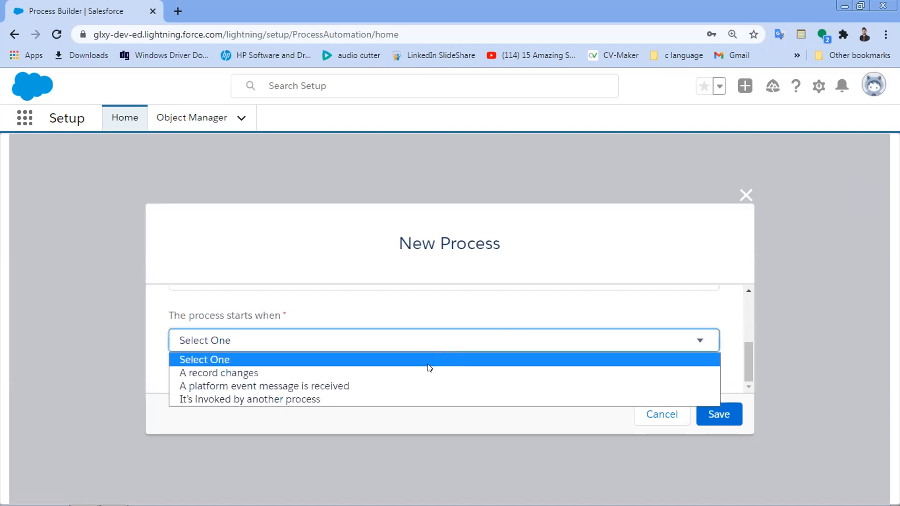
key(Down)
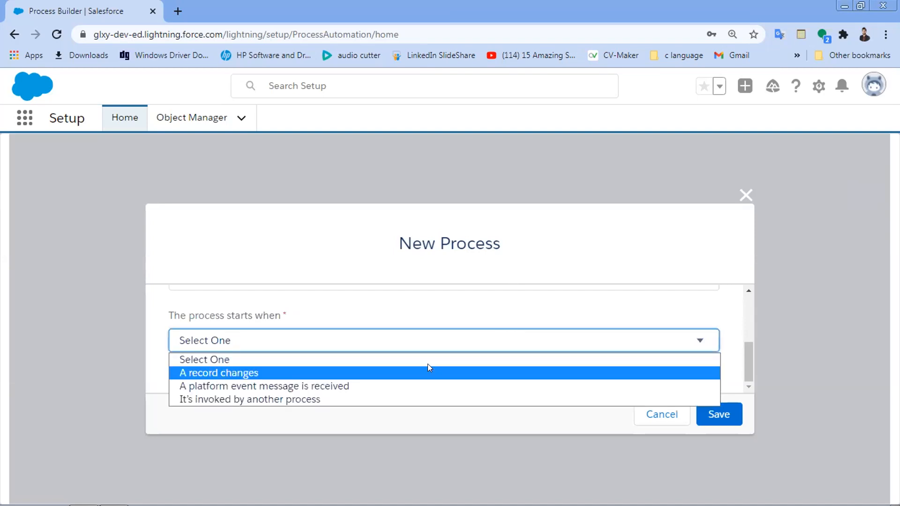
click(428, 367)
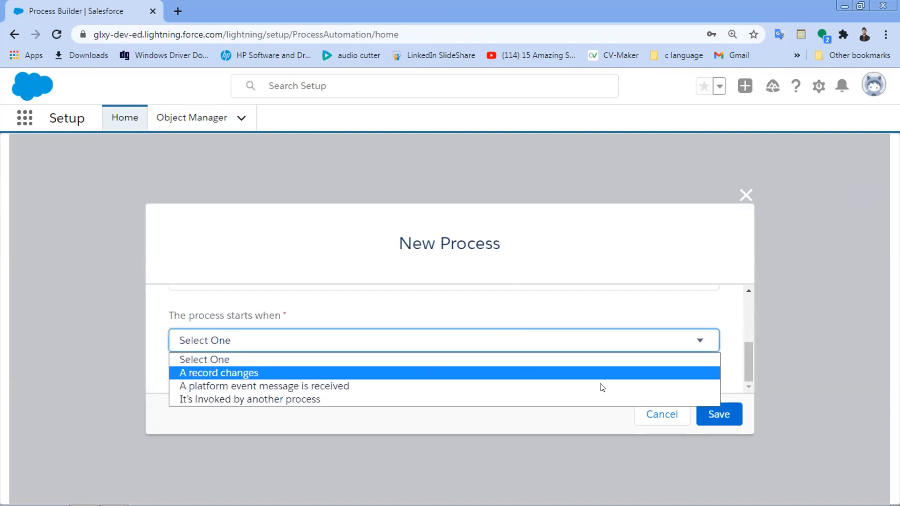
Save the process, then set its object to Account, starting when a record is created or edited.
click(720, 413)
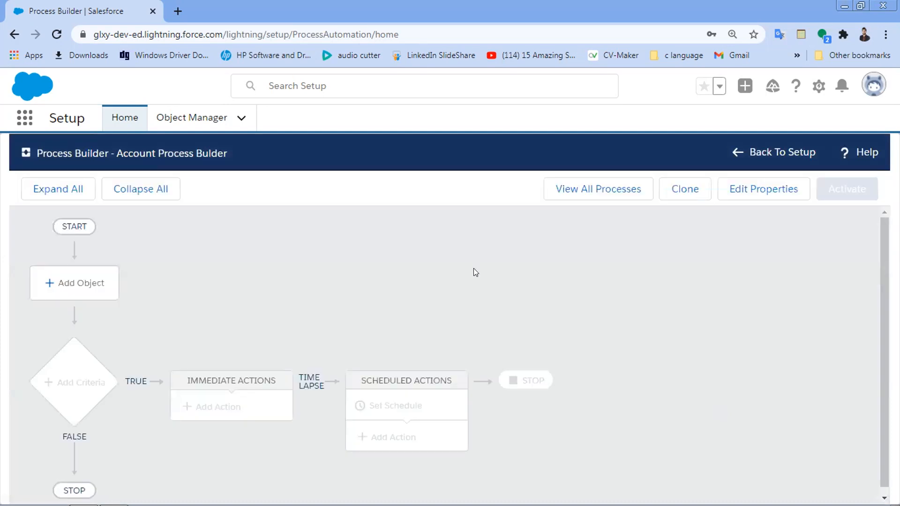
scroll(473, 268, down, 1)
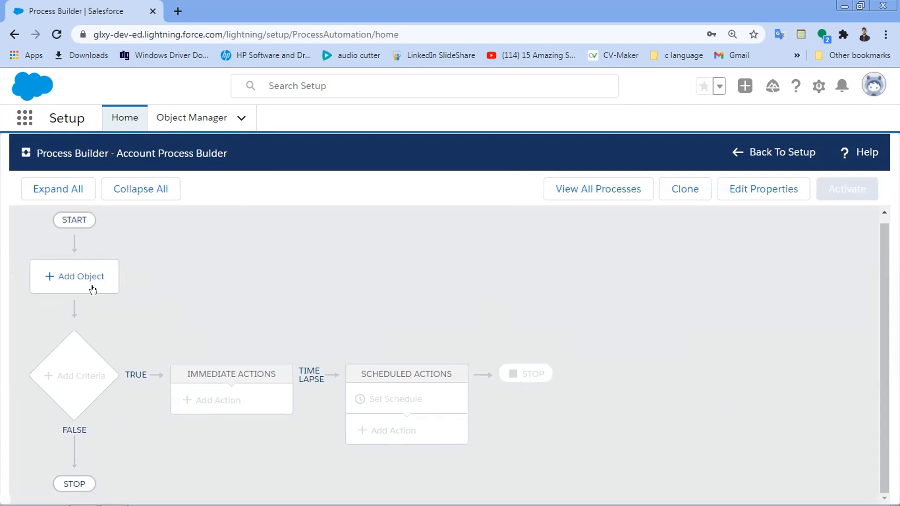
click(75, 276)
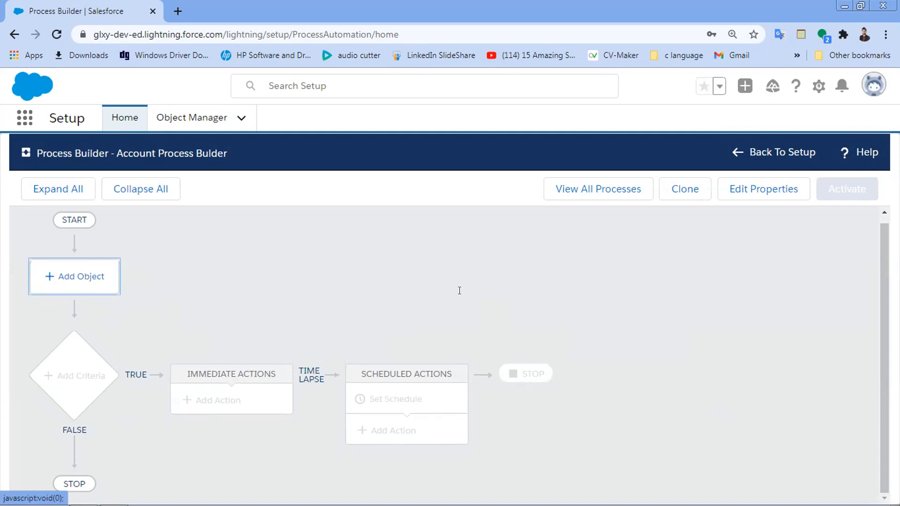
click(460, 290)
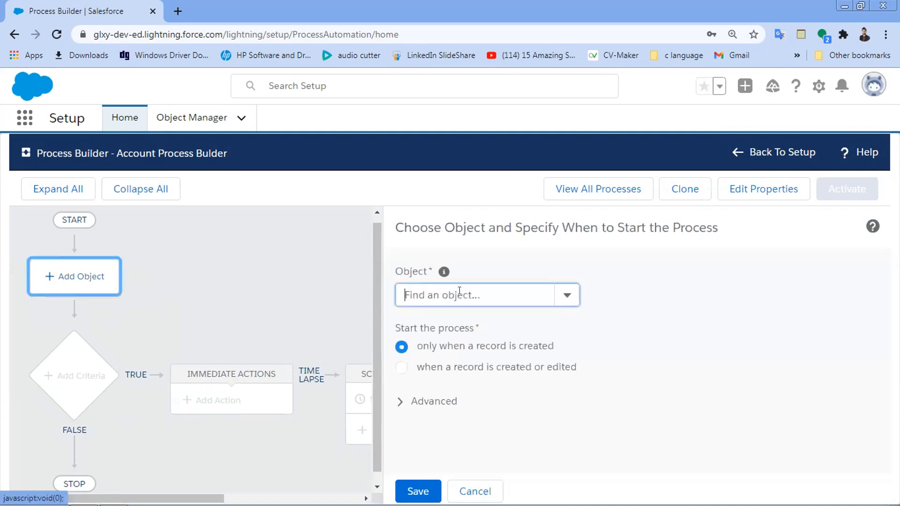
text(Accou)
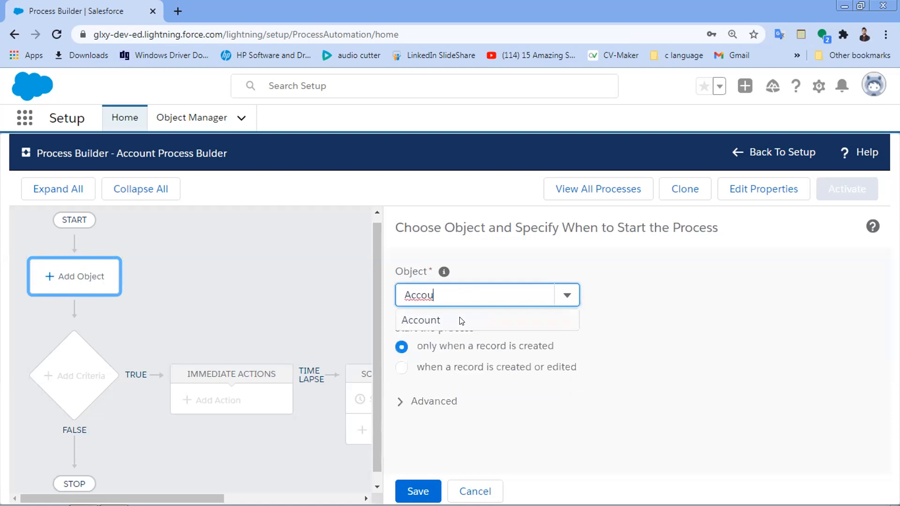
click(462, 321)
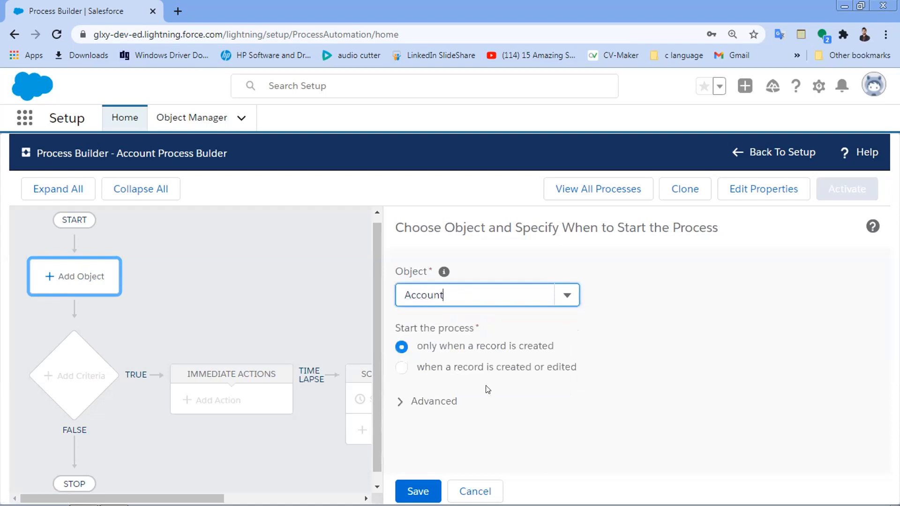
click(402, 367)
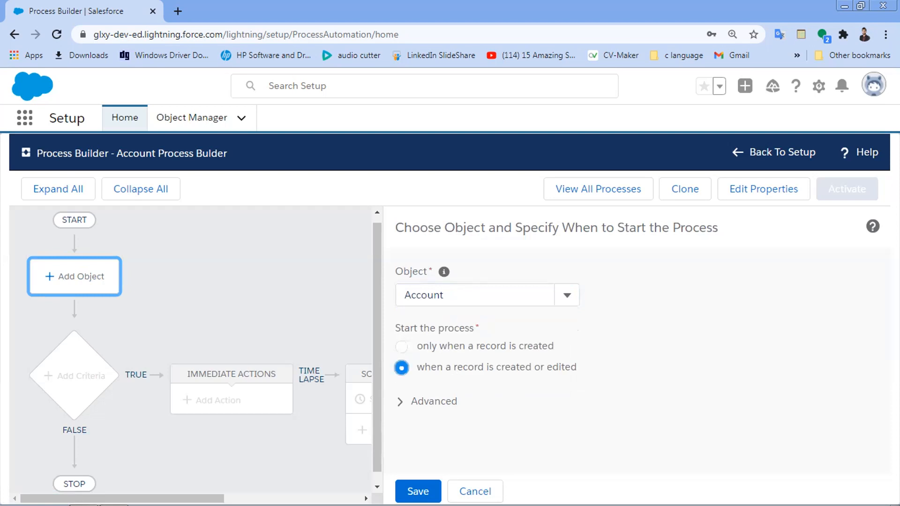
click(425, 488)
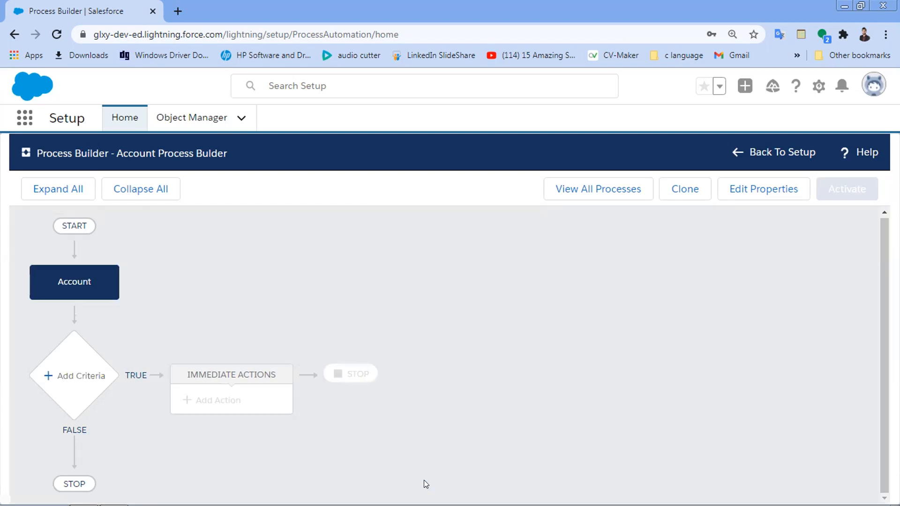
Add a criteria node 'Criteria1' using 'No criteria—just execute the actions!' and save it.
click(81, 376)
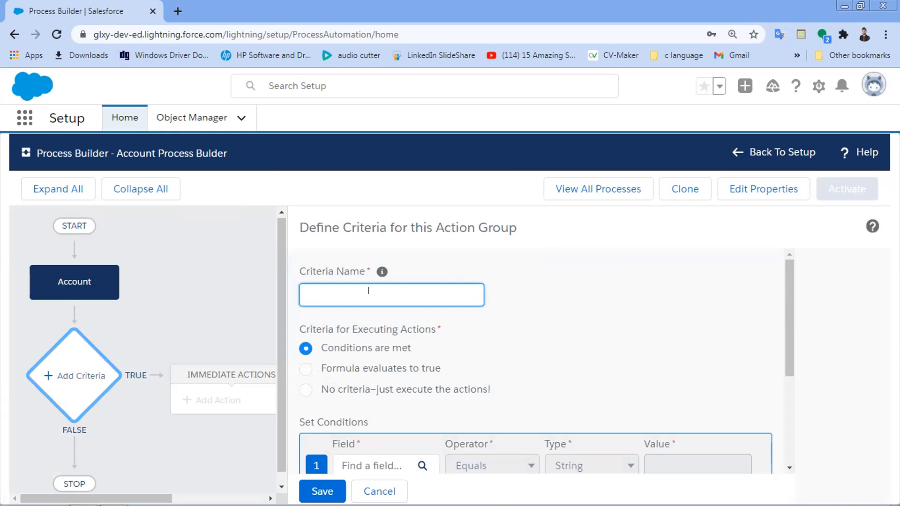
text(Criteria1)
click(570, 322)
scroll(569, 321, down, 1)
scroll(569, 322, down, 3)
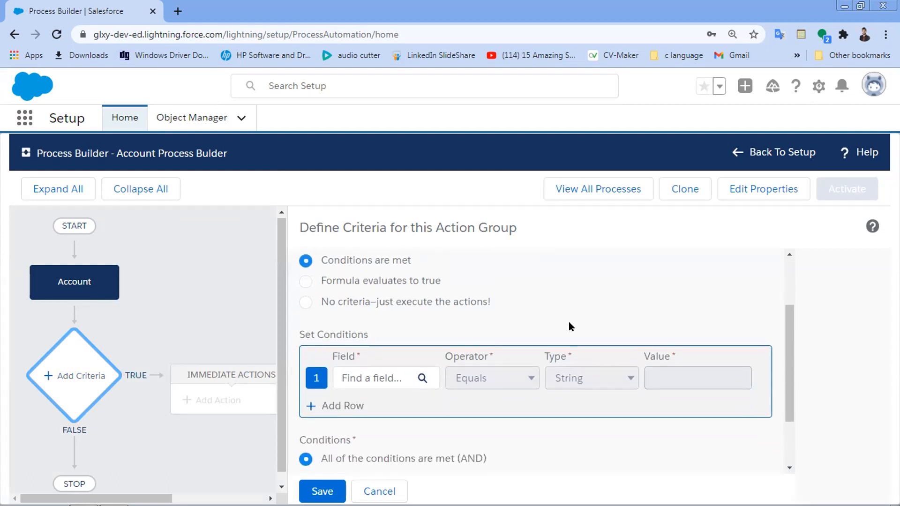
click(305, 302)
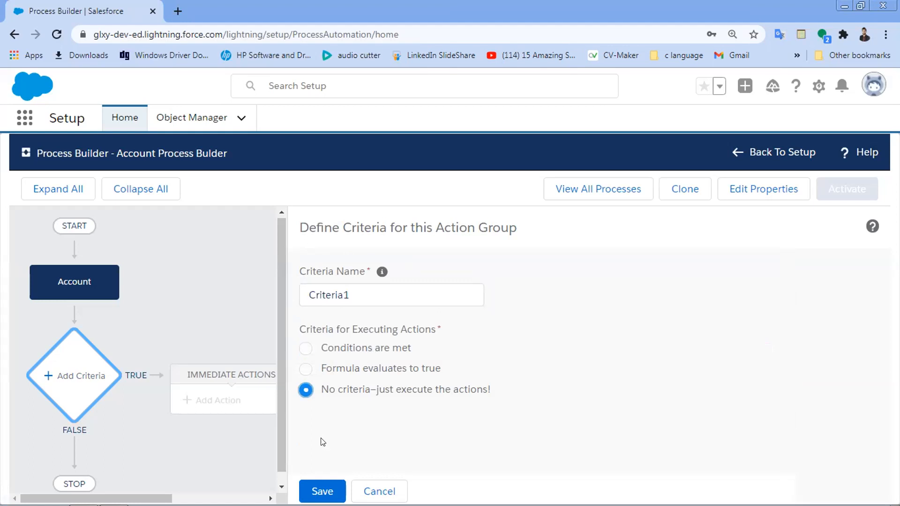
click(322, 487)
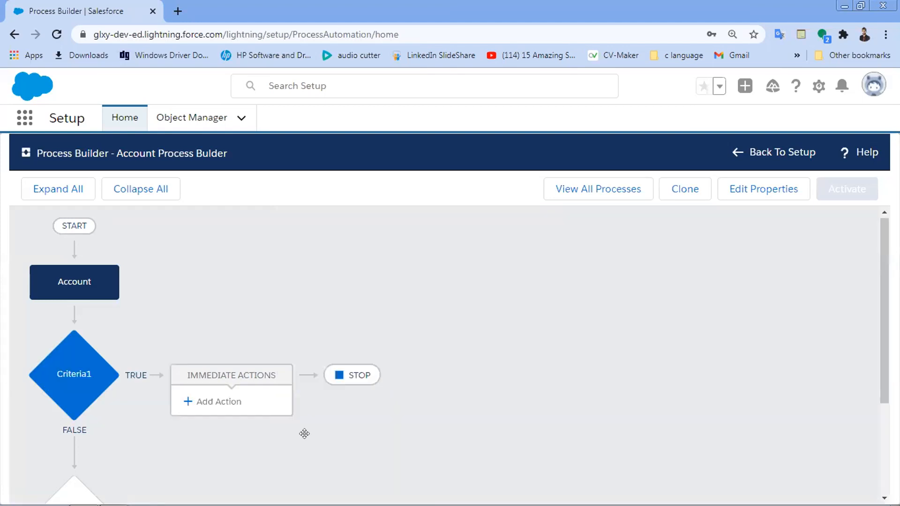
scroll(305, 432, down, 1)
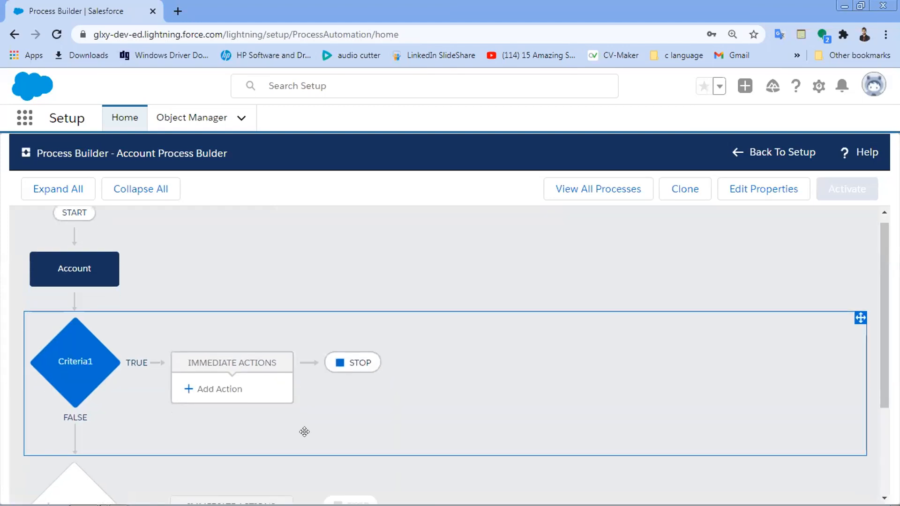
scroll(304, 432, down, 3)
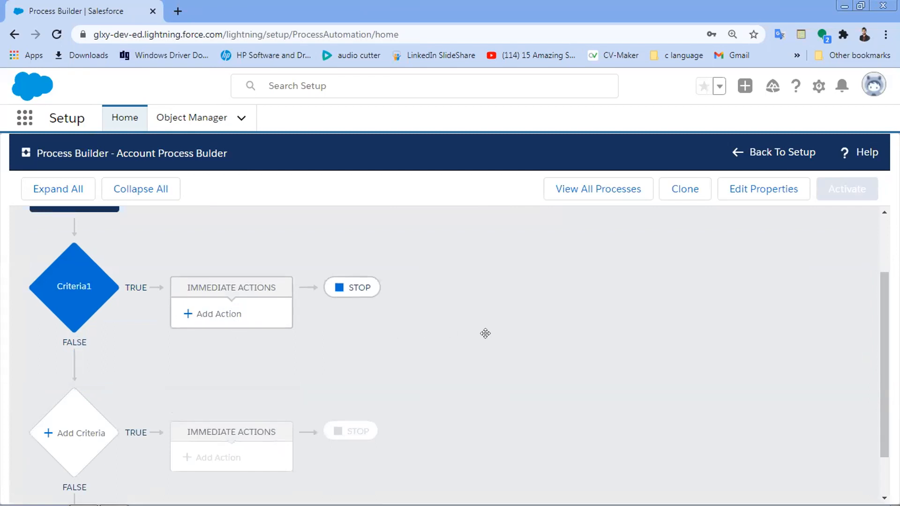
scroll(486, 334, up, 2)
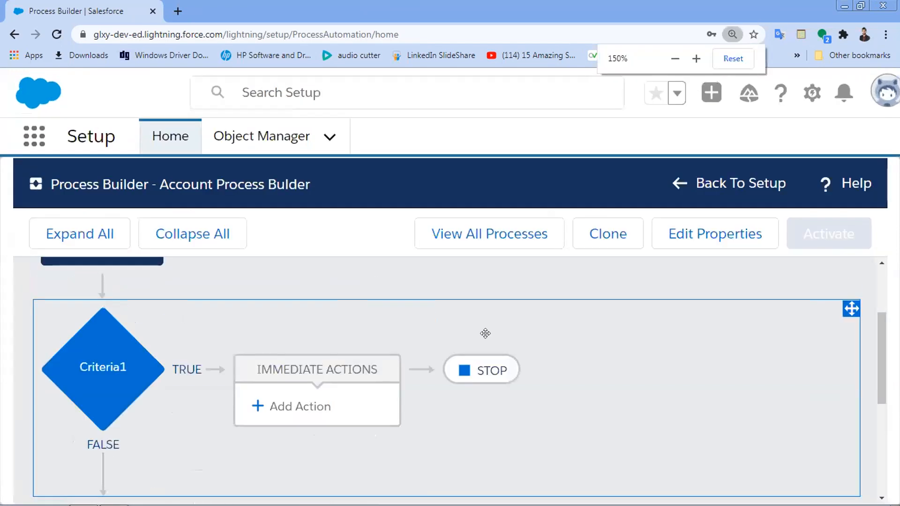
scroll(487, 405, down, 3)
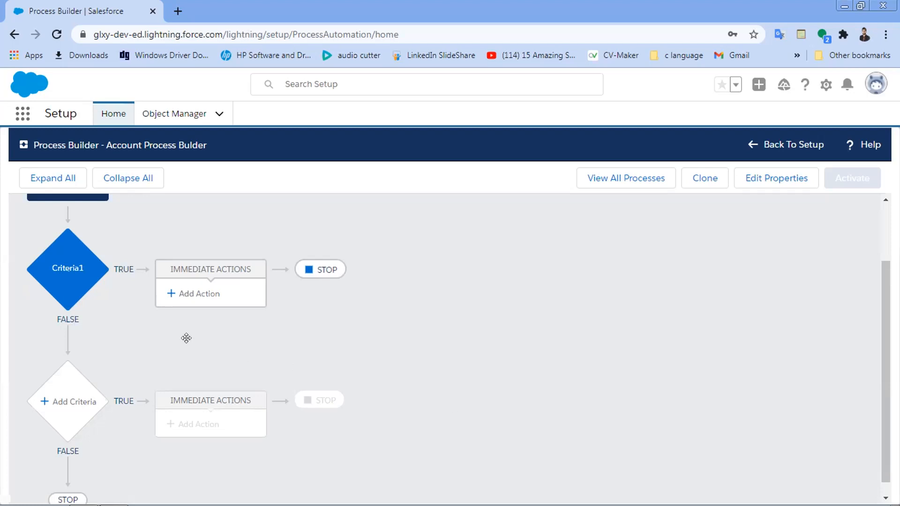
Add an immediate Flows action to Criteria1, then duplicate the Process Builder browser tab.
click(210, 294)
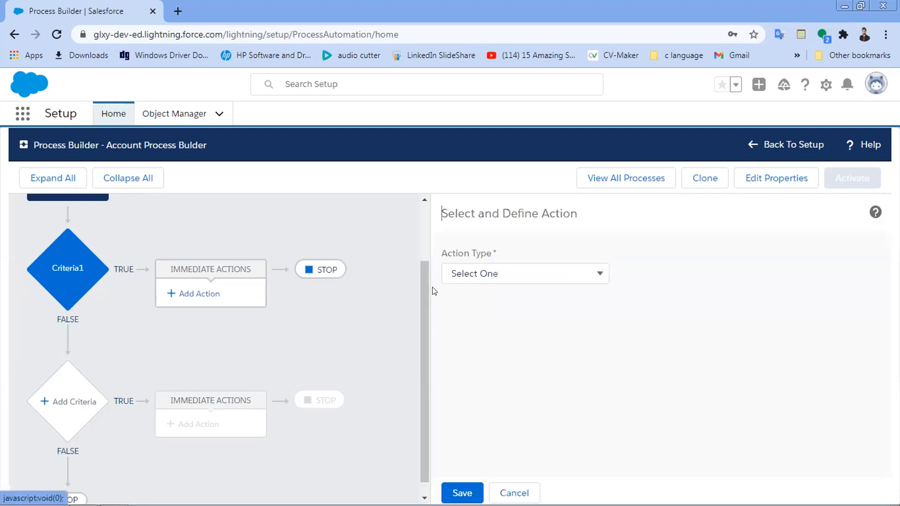
click(552, 273)
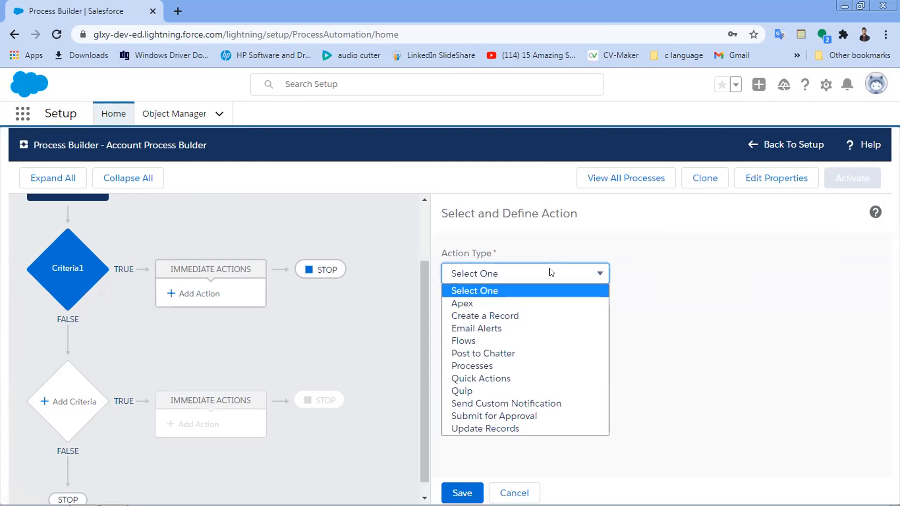
click(554, 348)
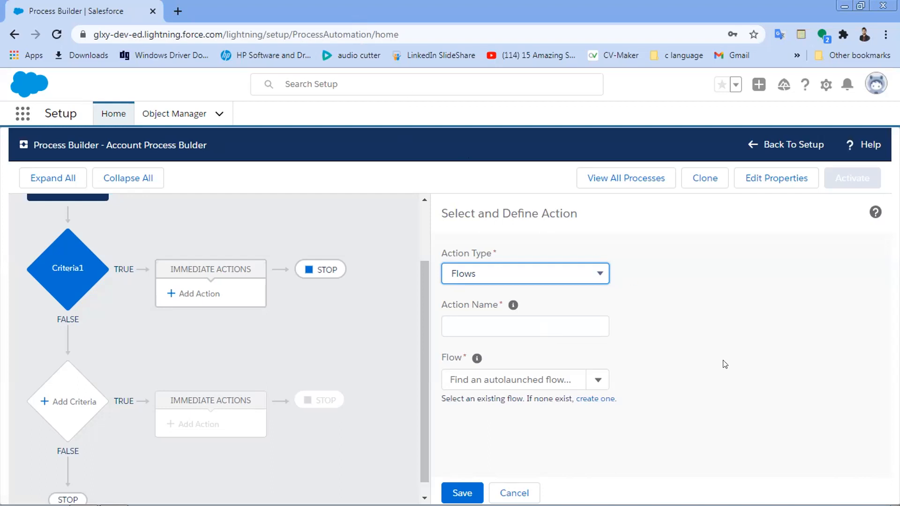
right_click(118, 9)
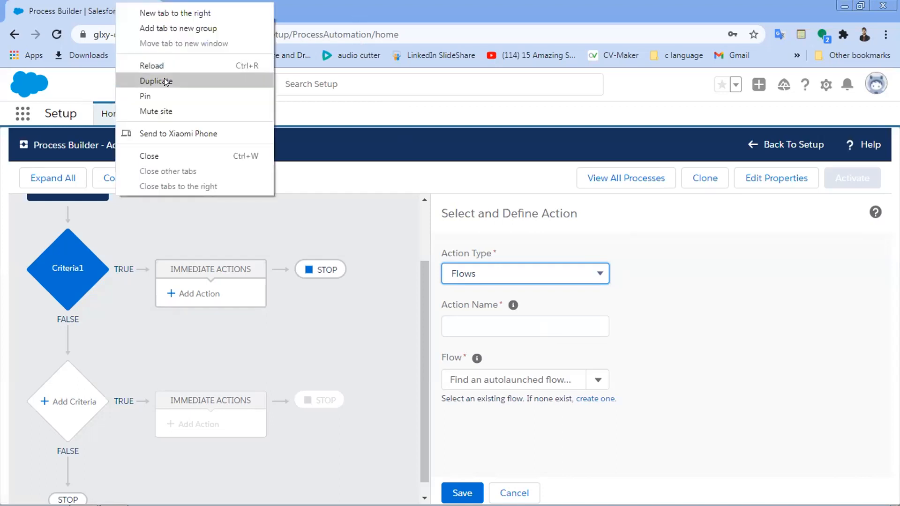
click(164, 81)
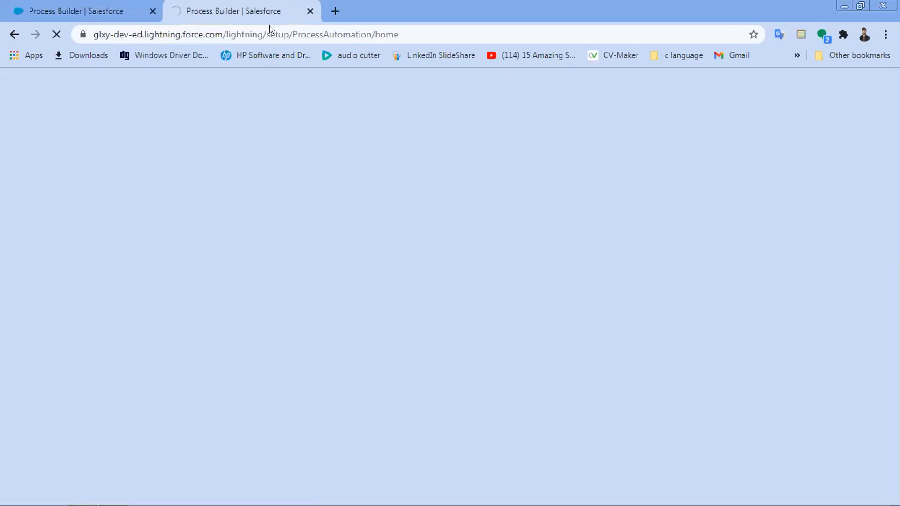
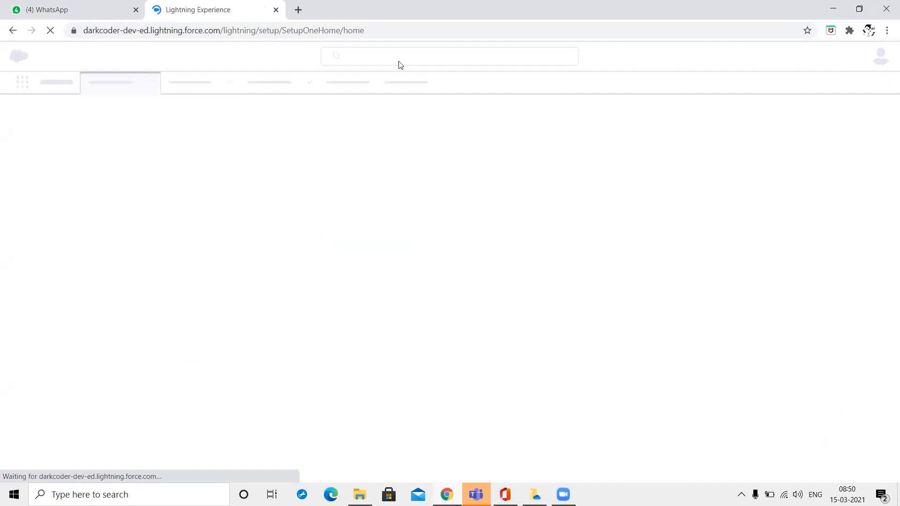
Switch from Lightning Experience to Salesforce Classic through the profile avatar menu.
right_click(497, 143)
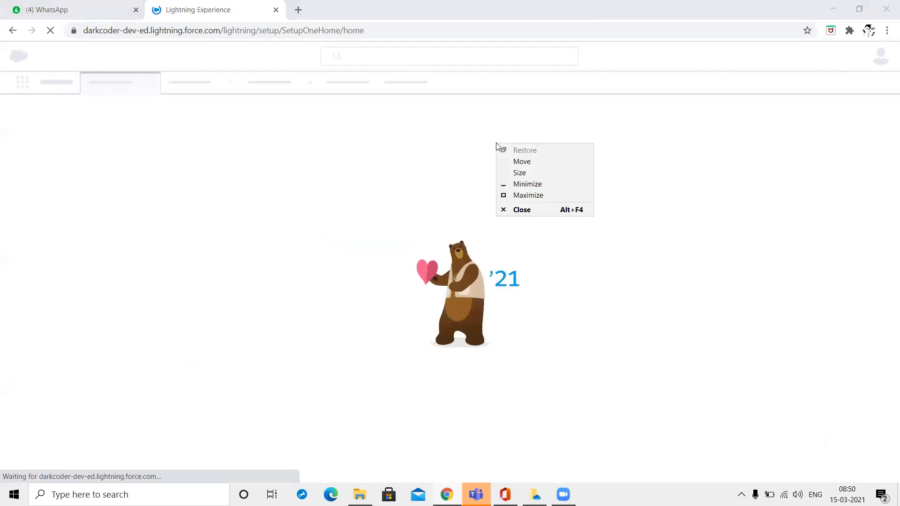
click(490, 151)
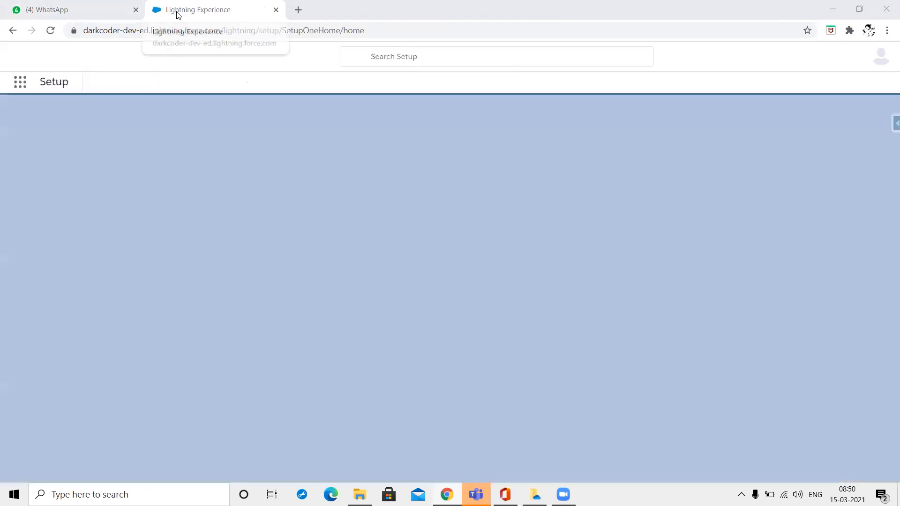
click(882, 61)
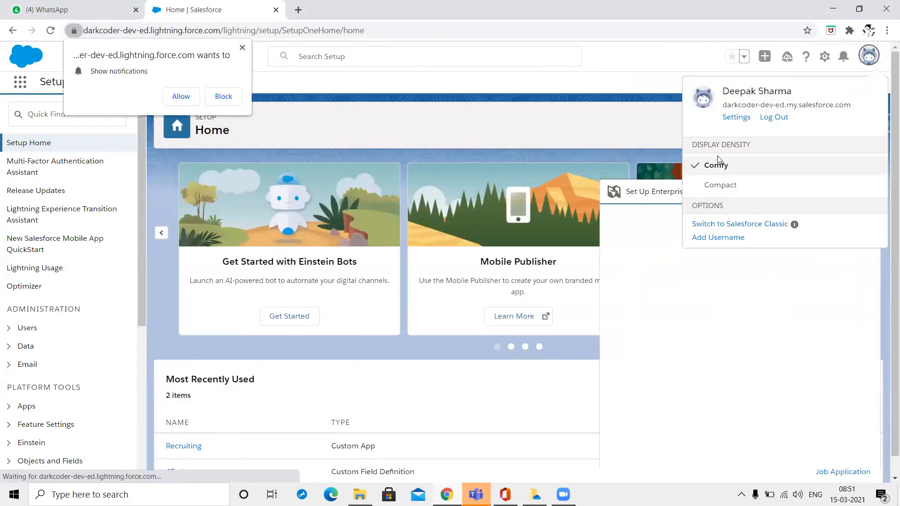
click(725, 229)
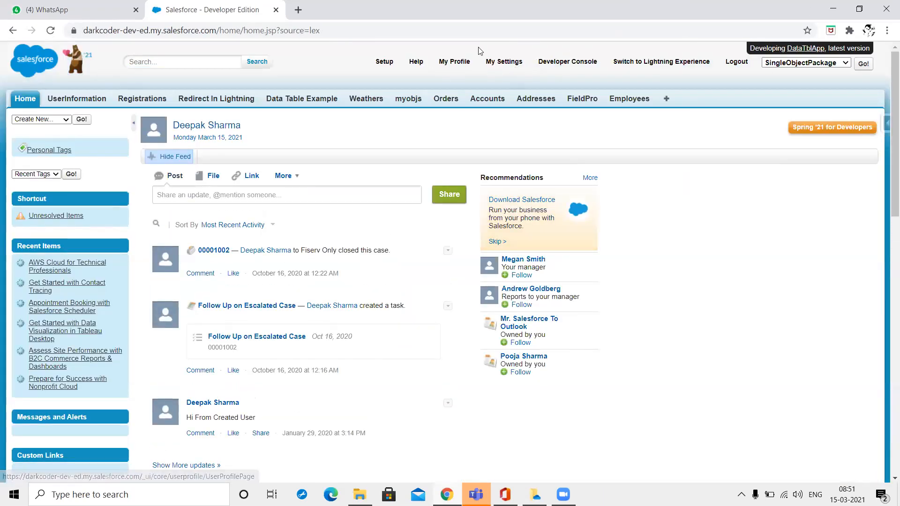
Open Process Builder from Setup by searching 'proces' in Quick Find.
click(384, 66)
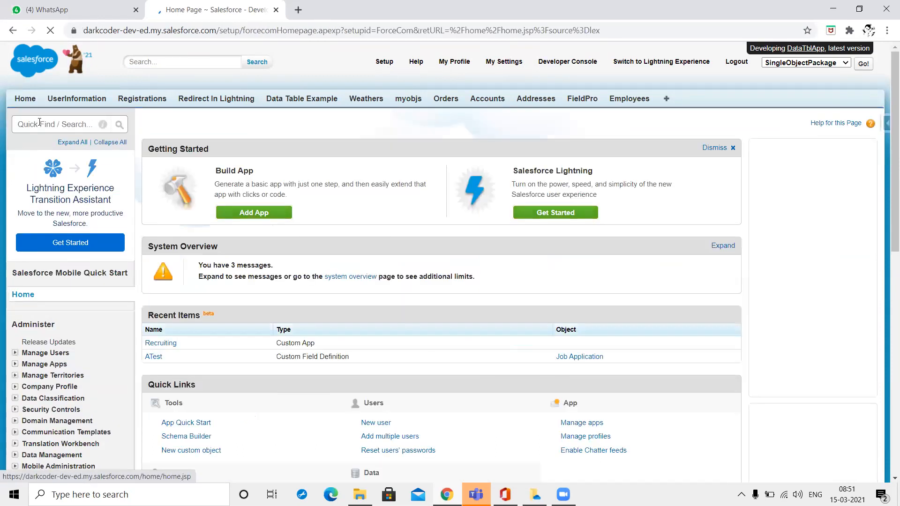
text(p)
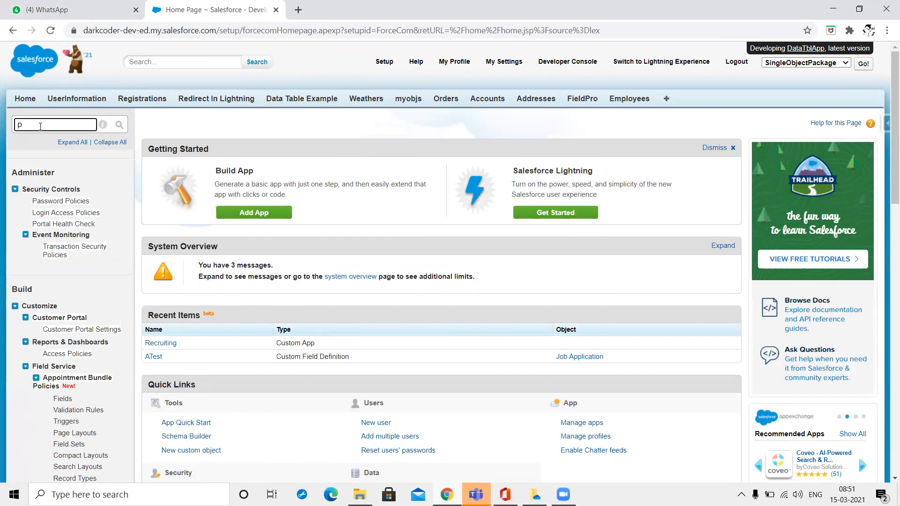
key(BackSpace)
text(proces)
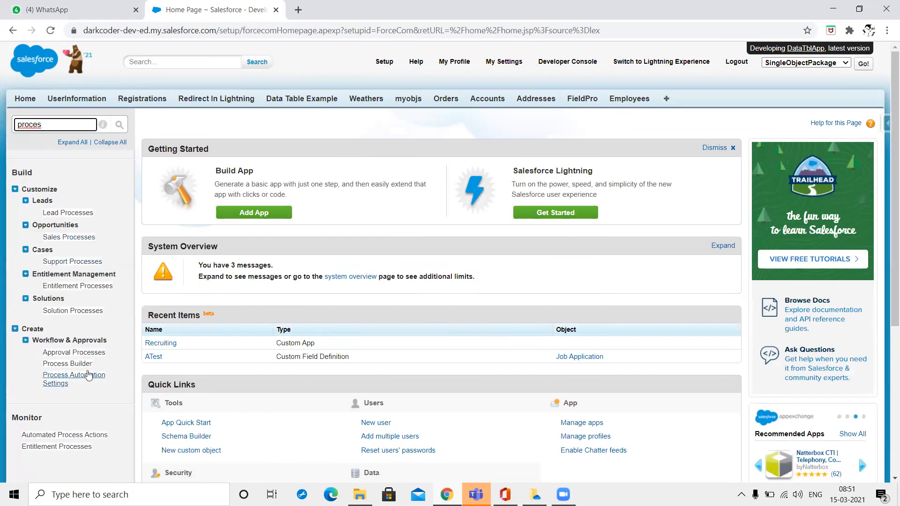
click(70, 365)
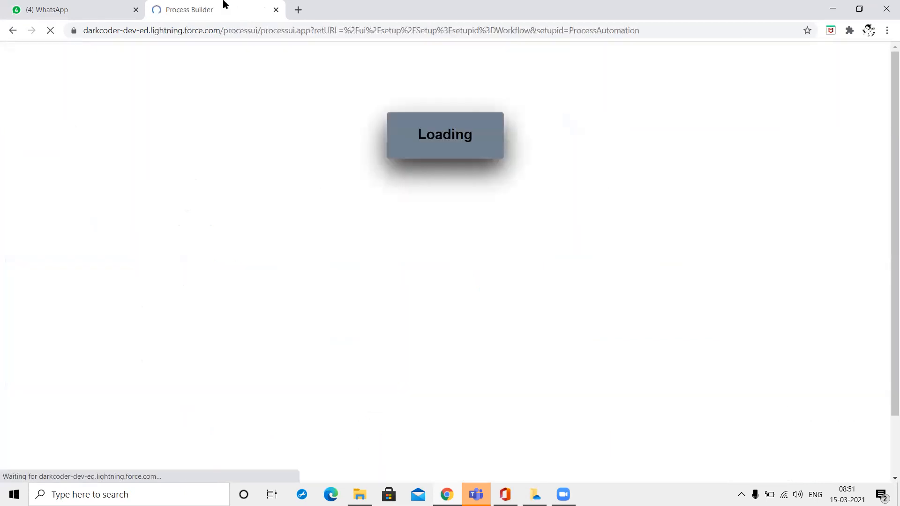
Duplicate the Process Builder browser tab and go to the process list.
right_click(234, 7)
click(271, 75)
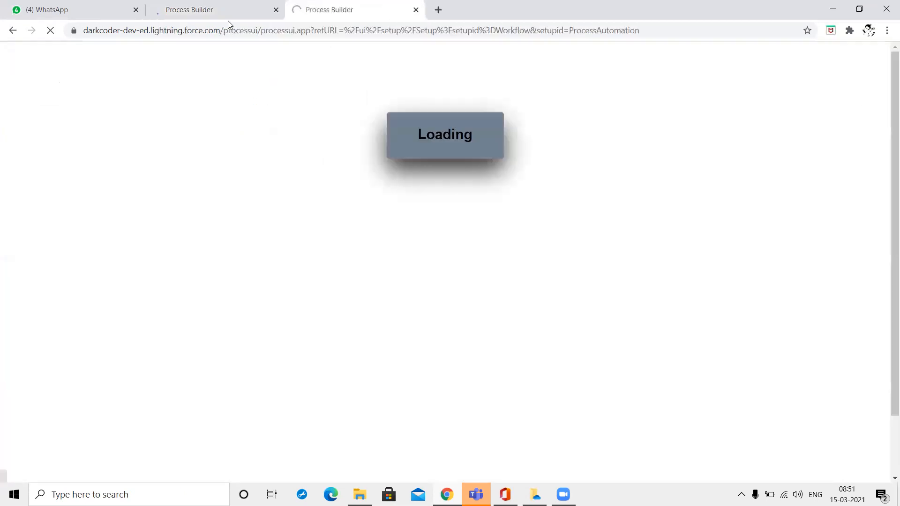
click(225, 16)
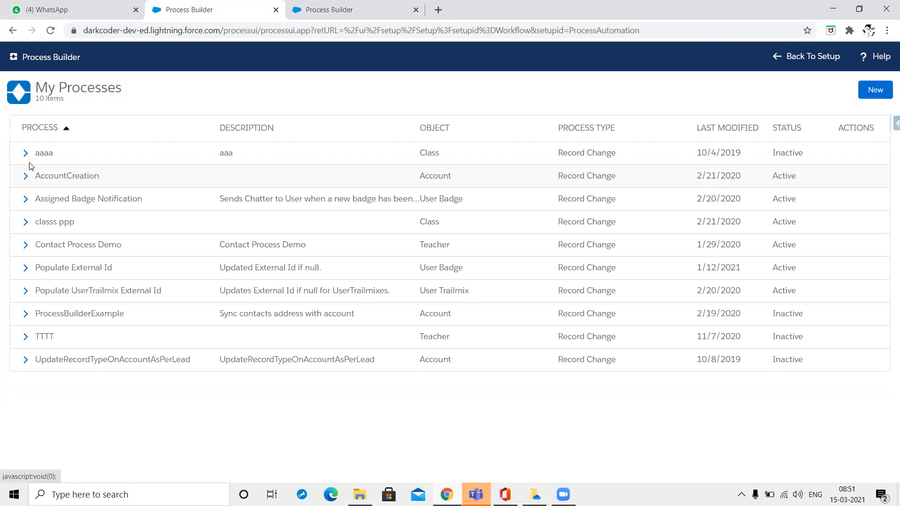
Open the AccountCreation process and deactivate its current version, confirming the Deactivate Version dialog.
click(61, 178)
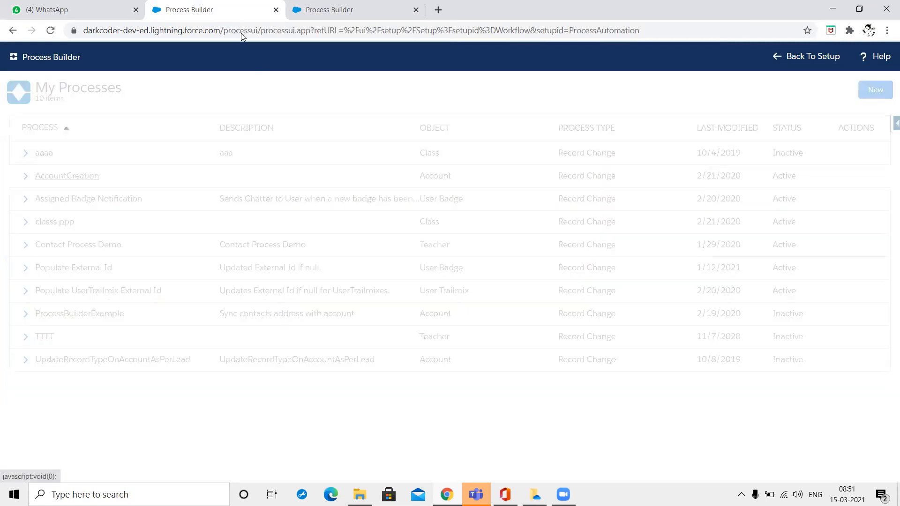
key(ctrl+Tab)
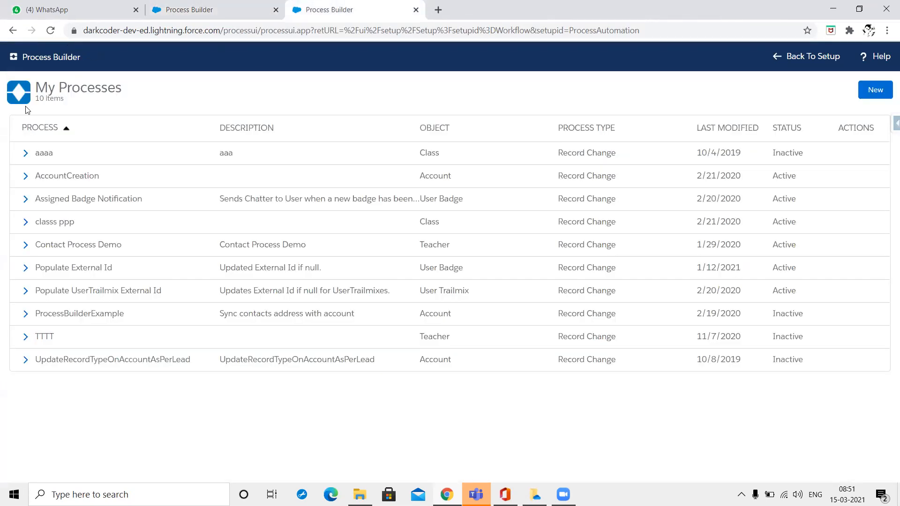
click(814, 57)
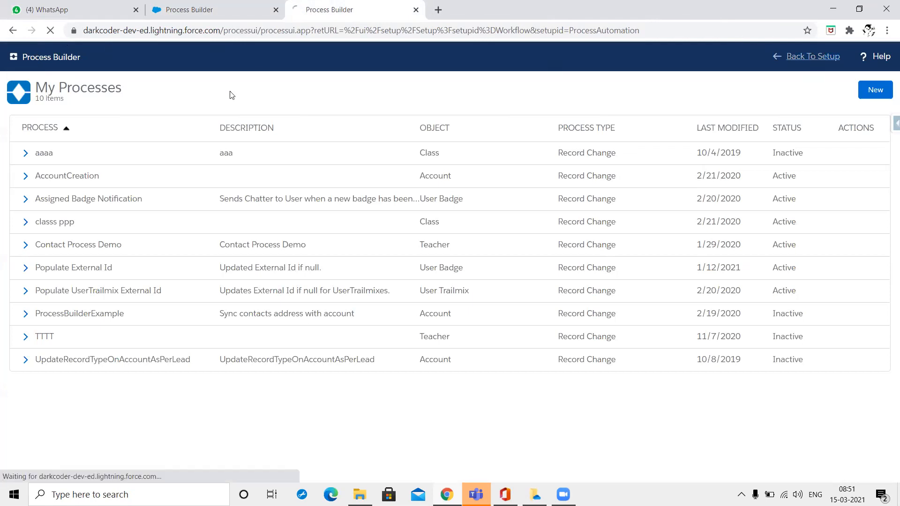
click(209, 4)
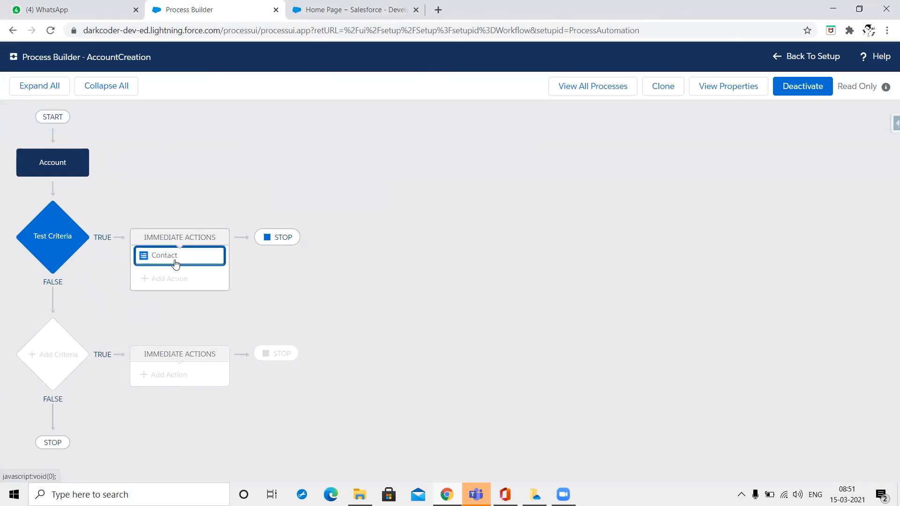
click(813, 95)
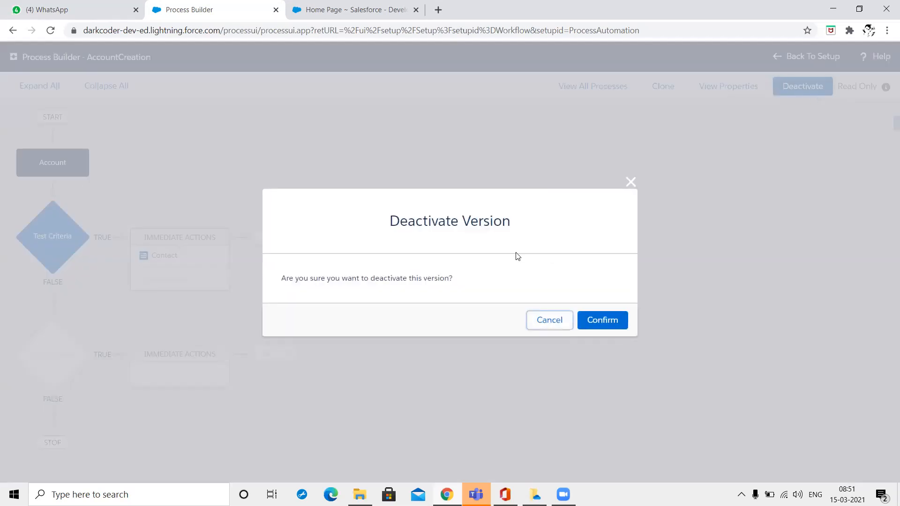
click(608, 326)
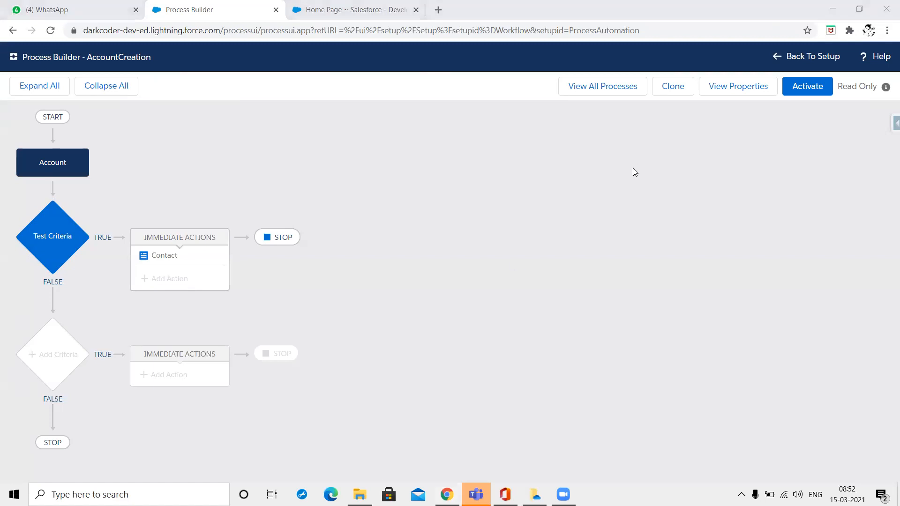
key(alt+Tab)
Clone AccountCreation and save the clone as a new editable version.
click(351, 246)
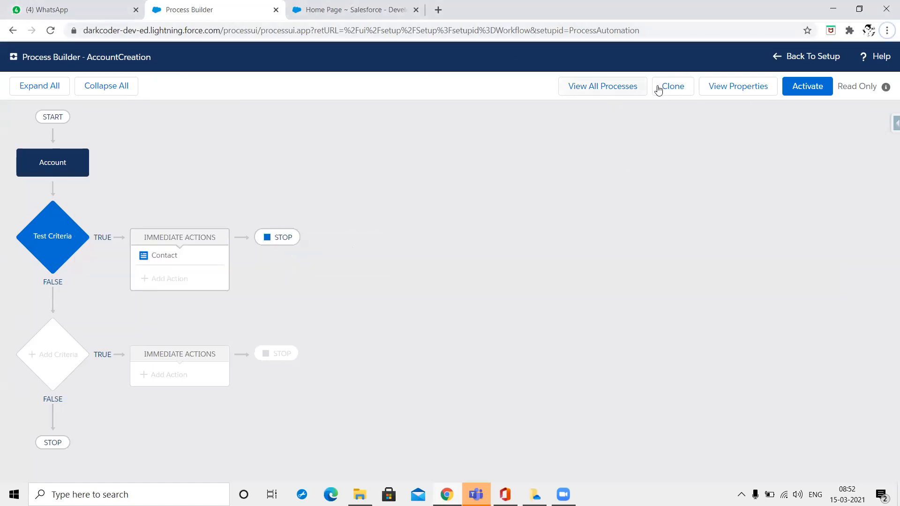
click(677, 89)
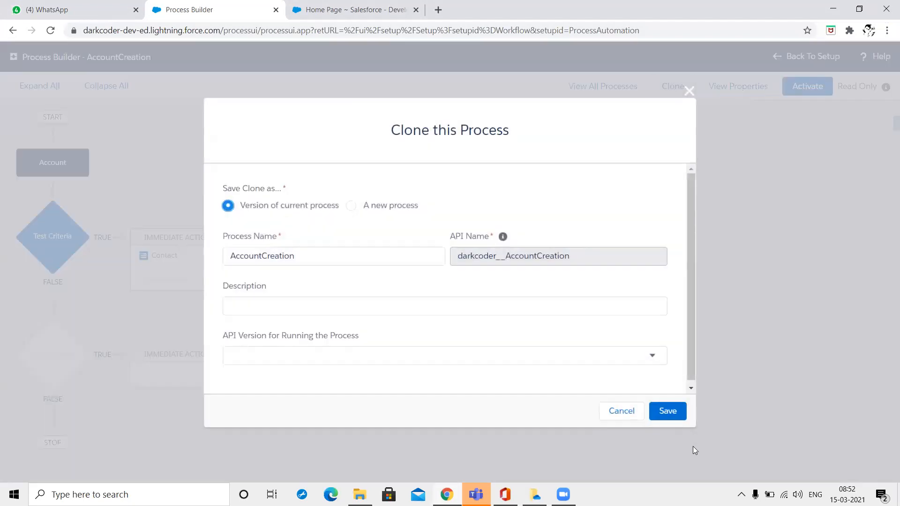
click(666, 407)
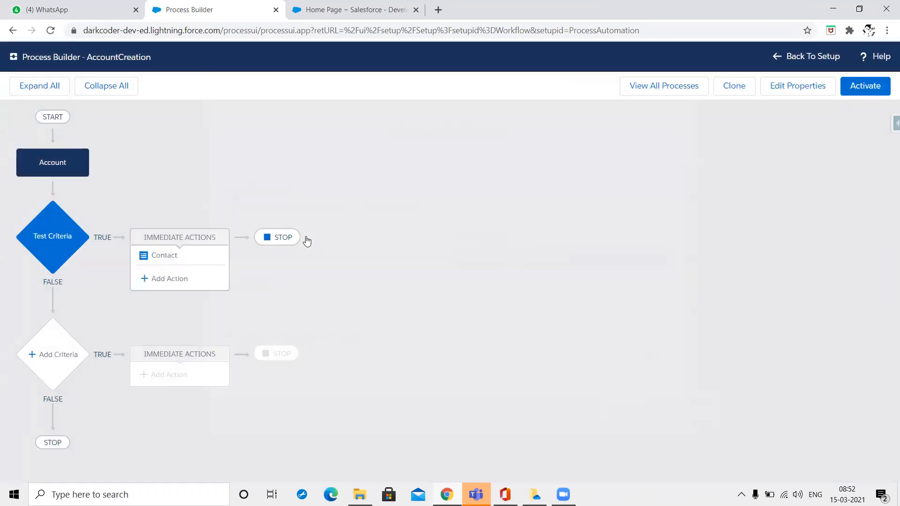
Add an immediate action of type Flows and open the 'create one' flow link in a new tab.
click(154, 280)
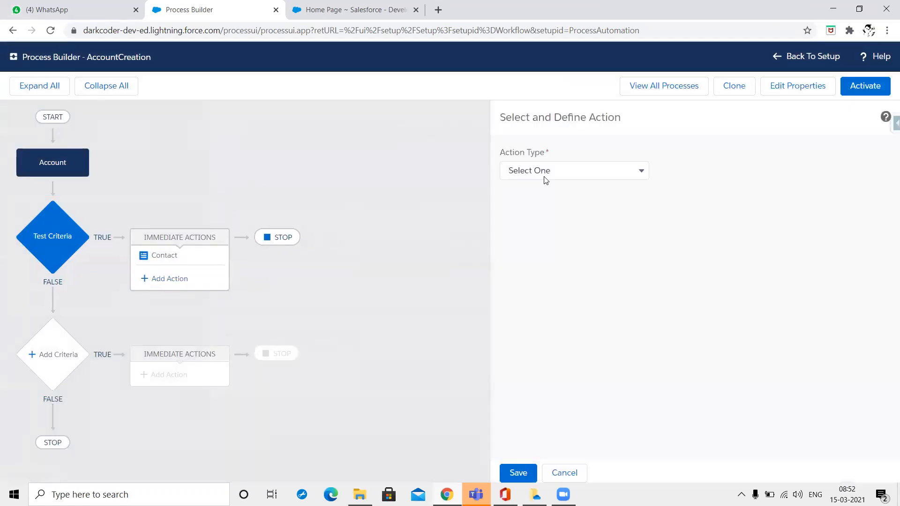
click(544, 176)
click(534, 230)
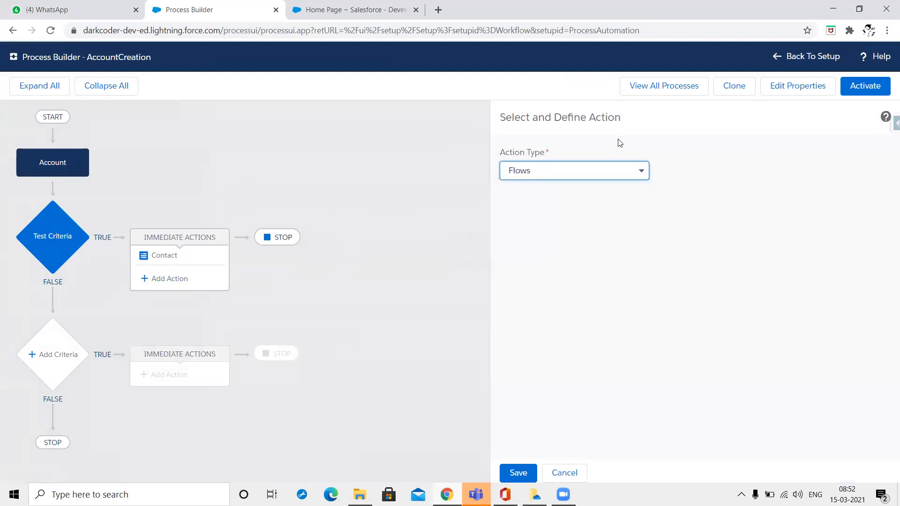
click(605, 266)
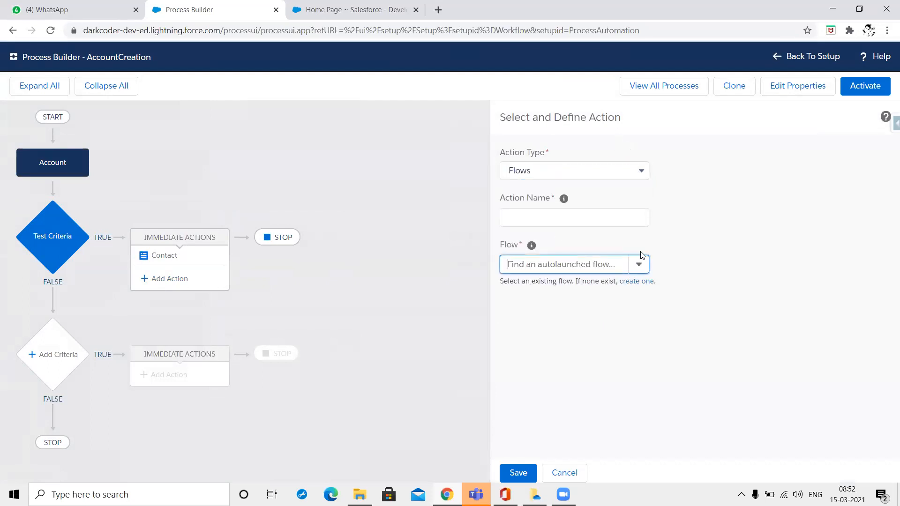
right_click(640, 286)
click(659, 292)
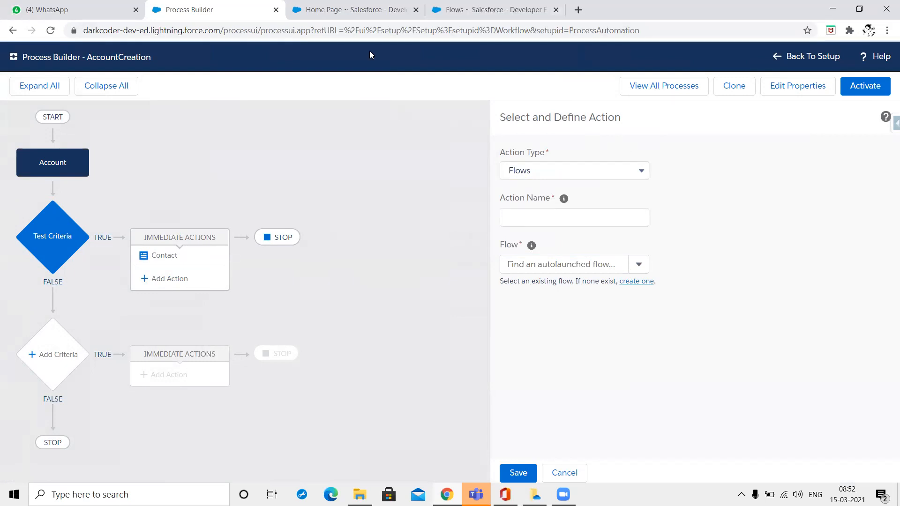
Check the Active Flows and Paused Interviews views in the Classic Flows list.
click(446, 14)
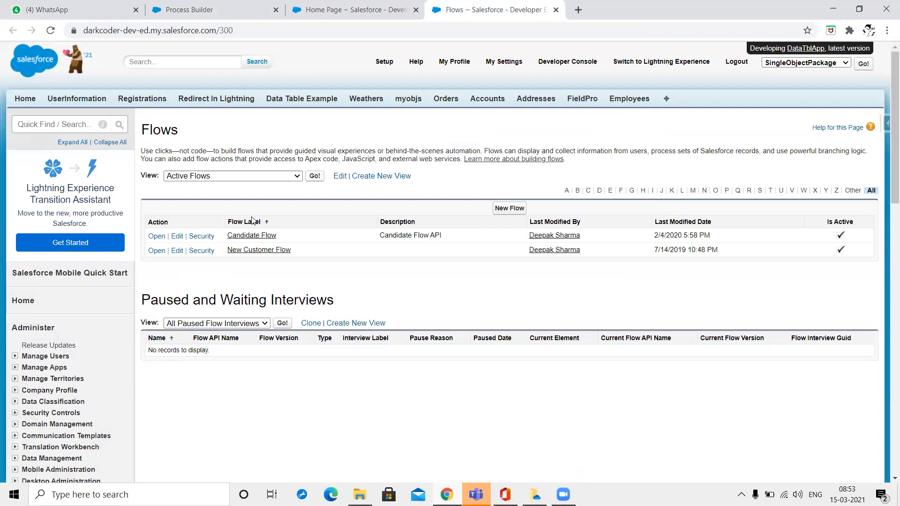
click(233, 176)
click(233, 175)
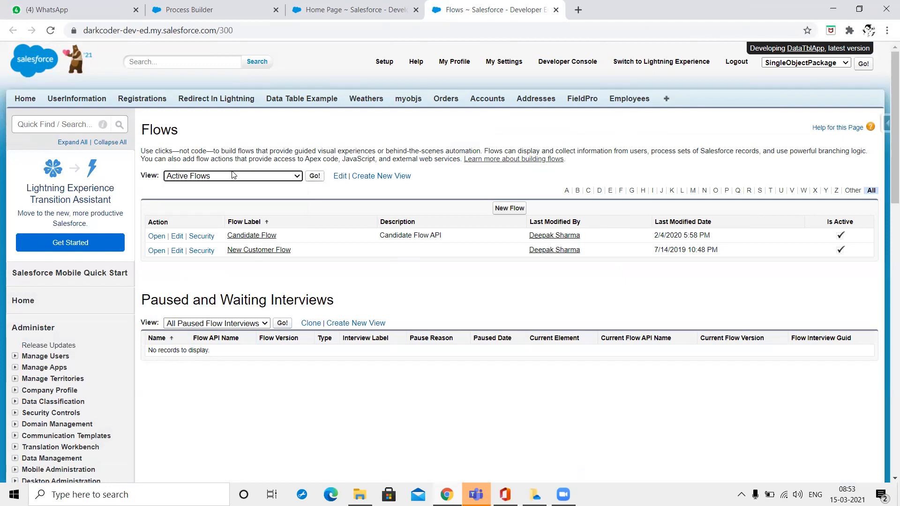
click(222, 327)
click(223, 333)
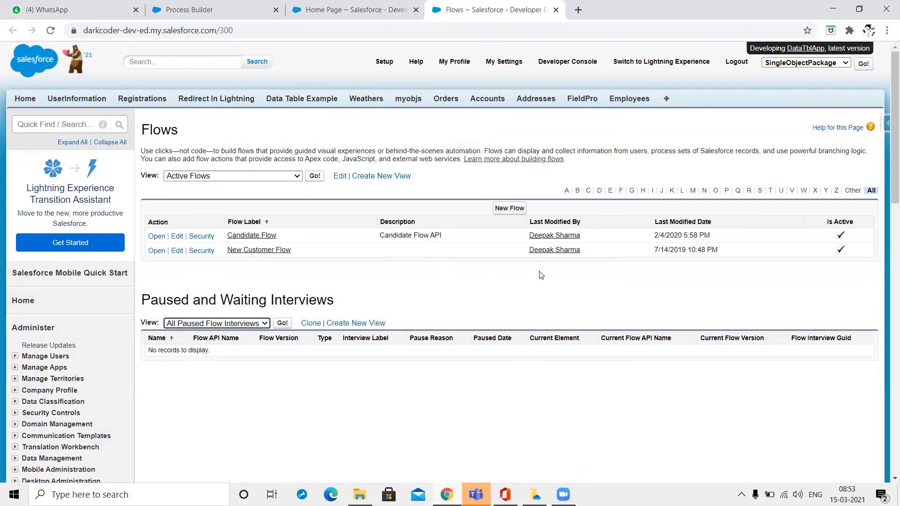
click(332, 6)
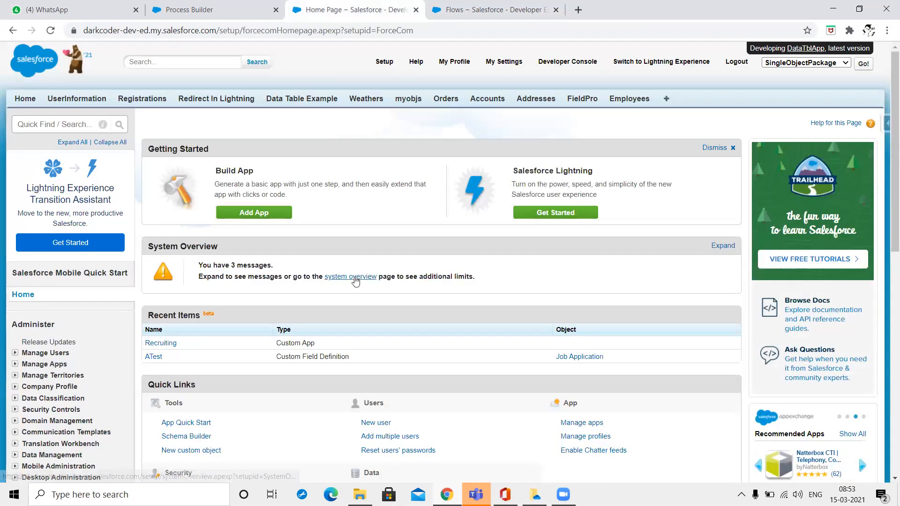
scroll(355, 280, down, 1)
scroll(355, 281, down, 3)
click(181, 6)
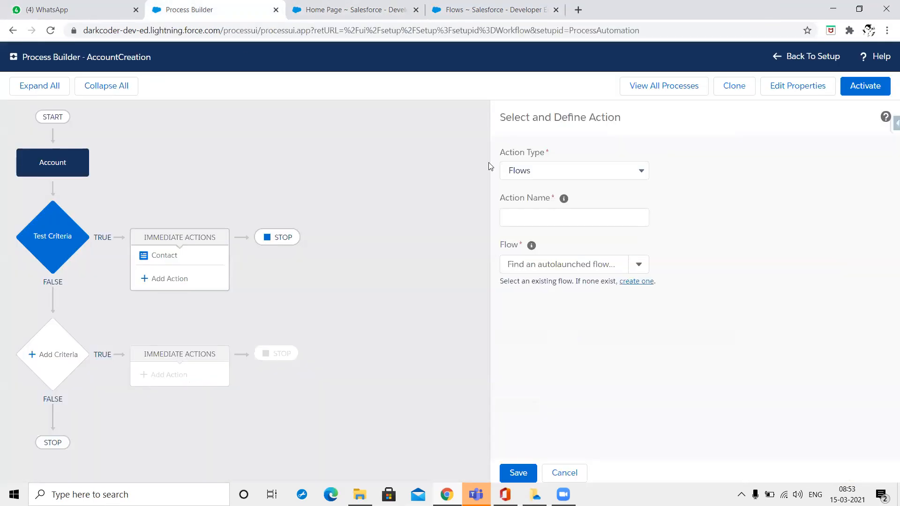
Copy 'Candidate Flow' from the flows list into the action's Flow field, which finds no match.
click(581, 222)
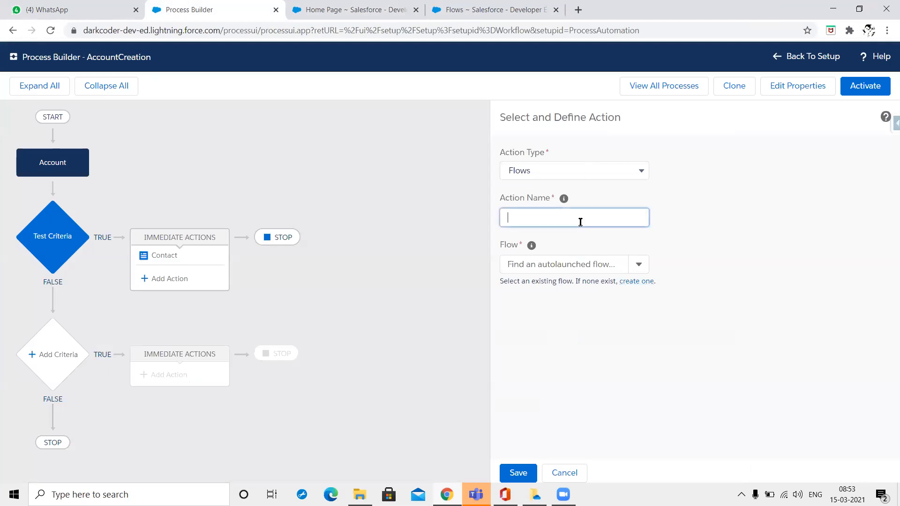
click(639, 265)
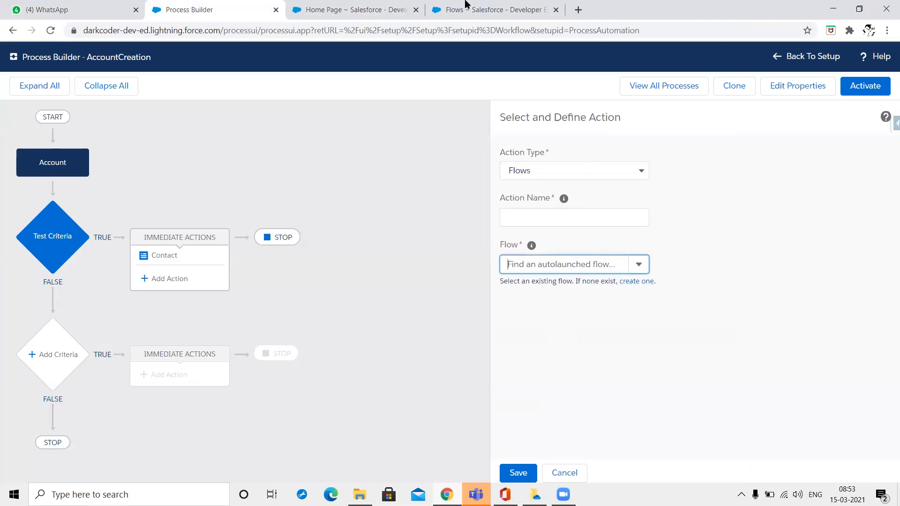
click(493, 9)
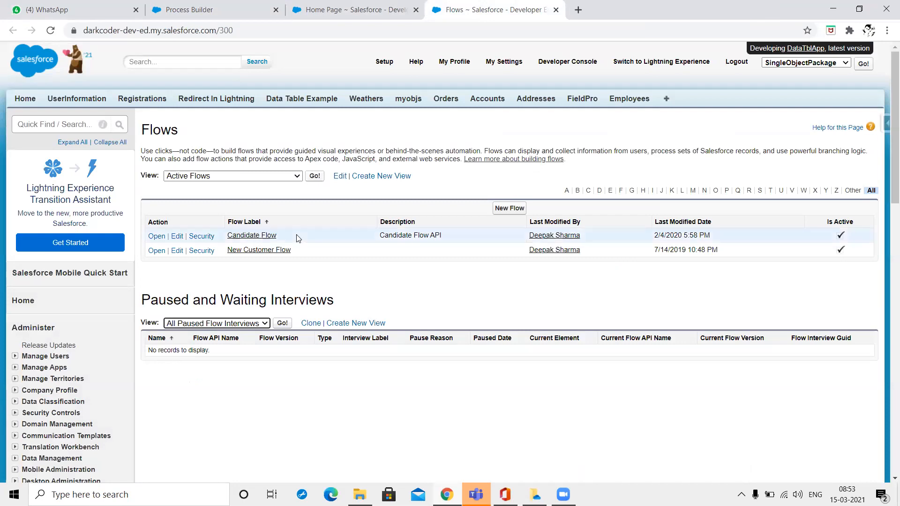
drag(277, 238, 228, 237)
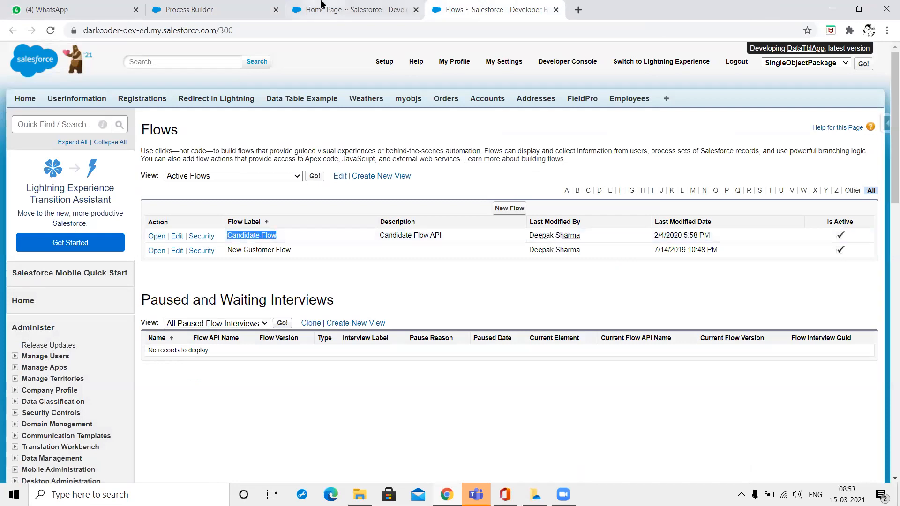
key(ctrl+c)
key(ctrl+shift+Tab)
key(ctrl+shift+Tab)
key(ctrl+v)
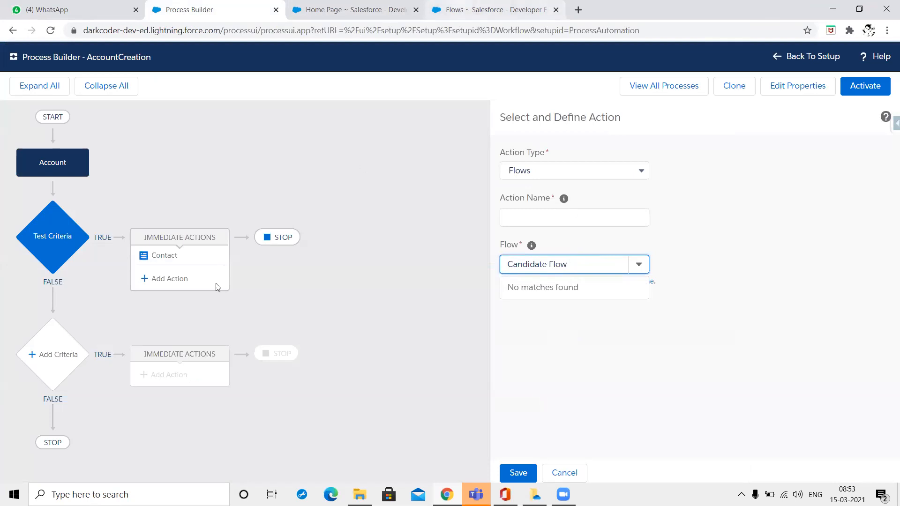
key(ctrl+Tab)
key(ctrl+Tab)
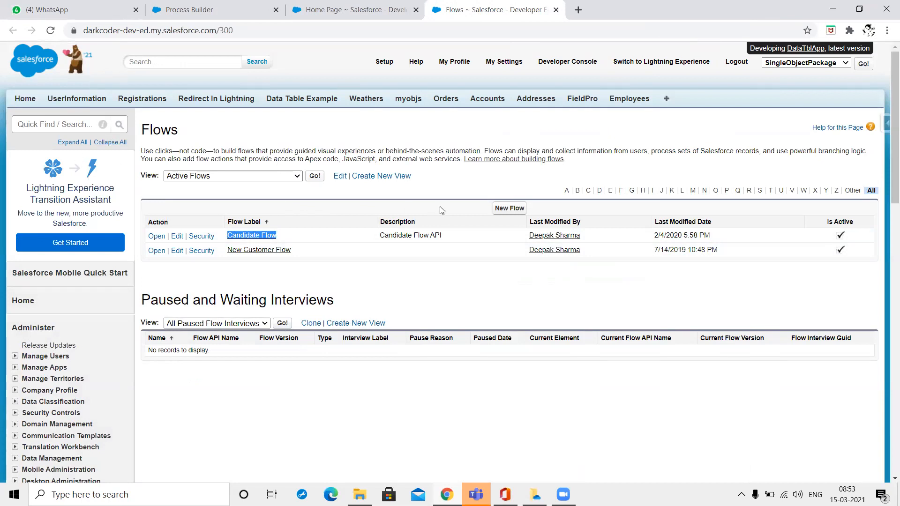
Create a new Autolaunched Flow (No Trigger) using the Freeform canvas layout.
click(502, 213)
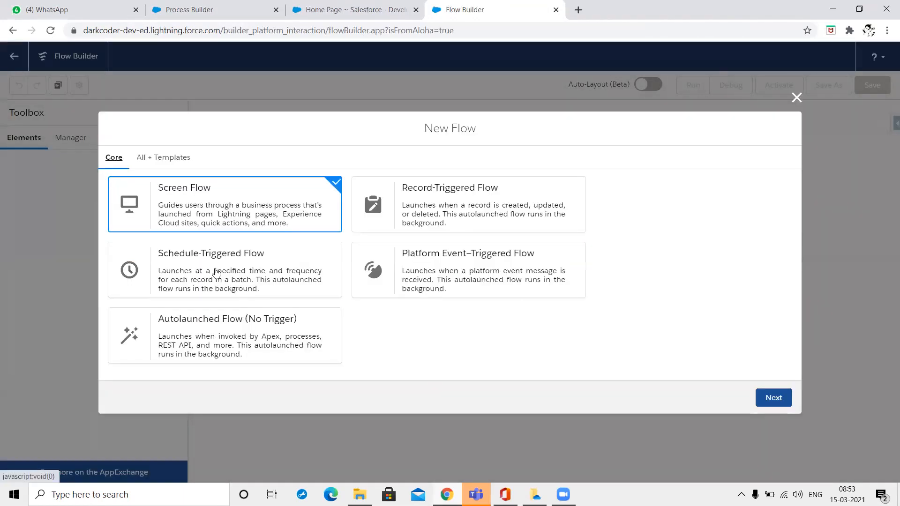
click(210, 334)
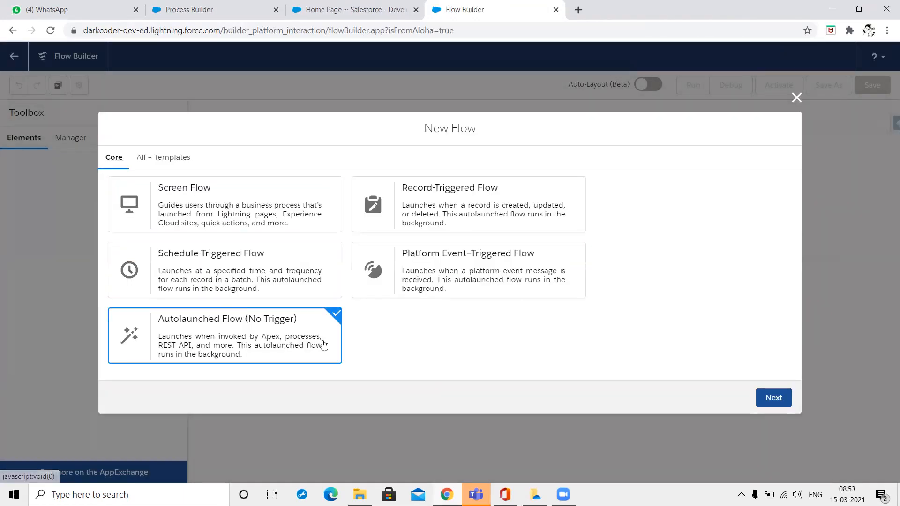
click(769, 406)
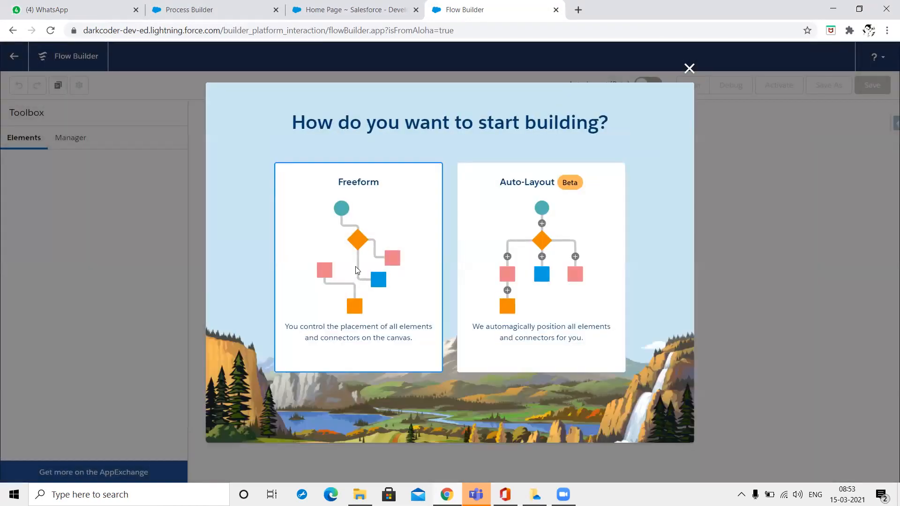
click(356, 271)
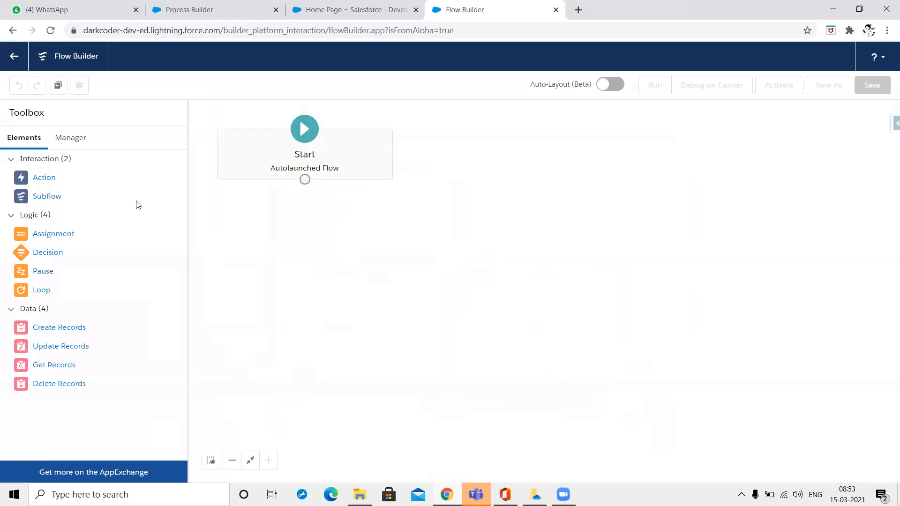
Place an Action element on the canvas, choose Add Record, and label it 'test'.
drag(116, 185, 445, 294)
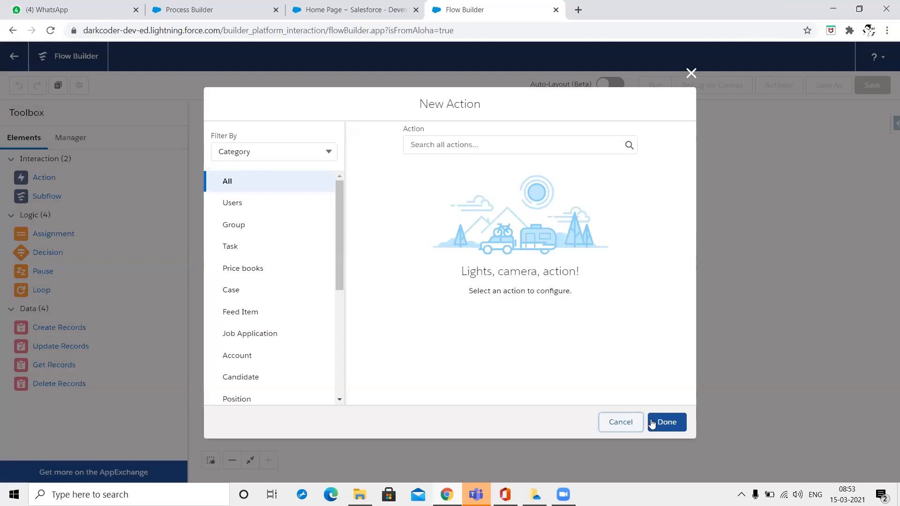
click(461, 142)
text(a)
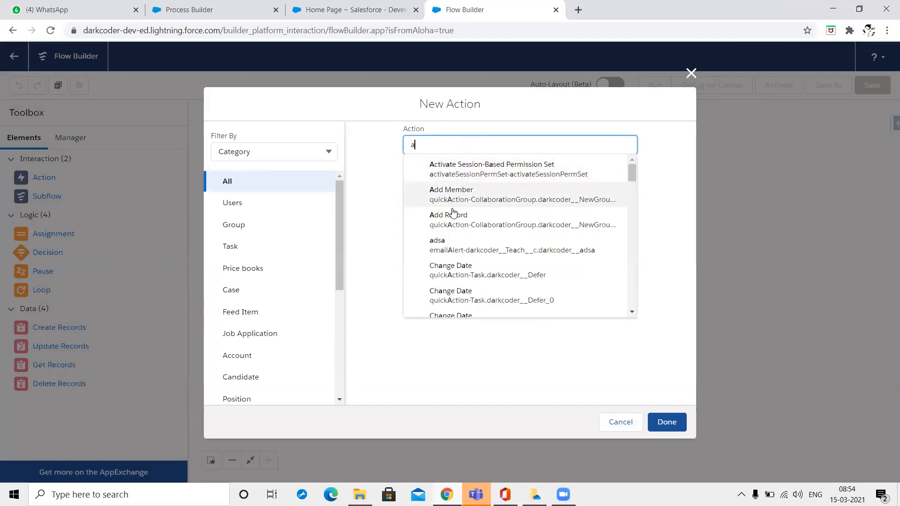
click(446, 219)
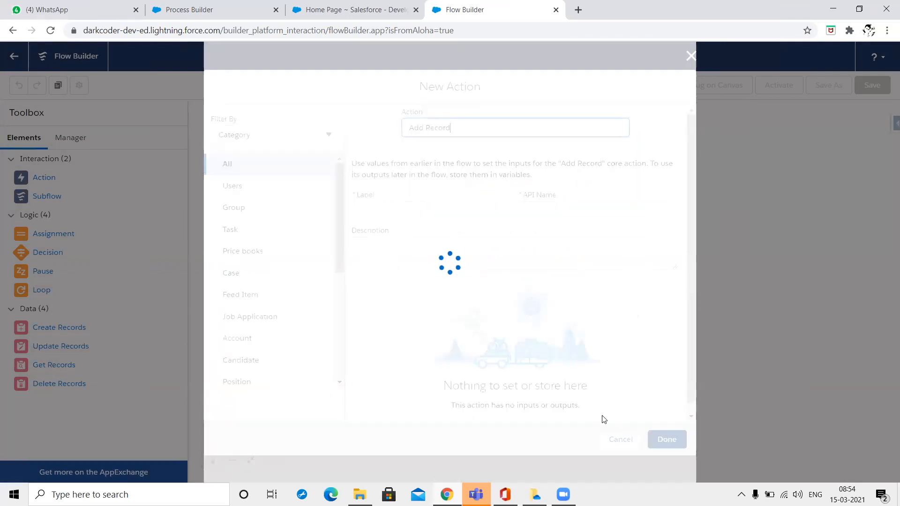
click(416, 218)
text(test)
key(Tab)
key(Tab)
Set Record ID to $Api.Enterprise_Server_URL_111 and Related Record ID to $Api.Enterprise_Server_URL_110, then add the action and start saving.
click(472, 339)
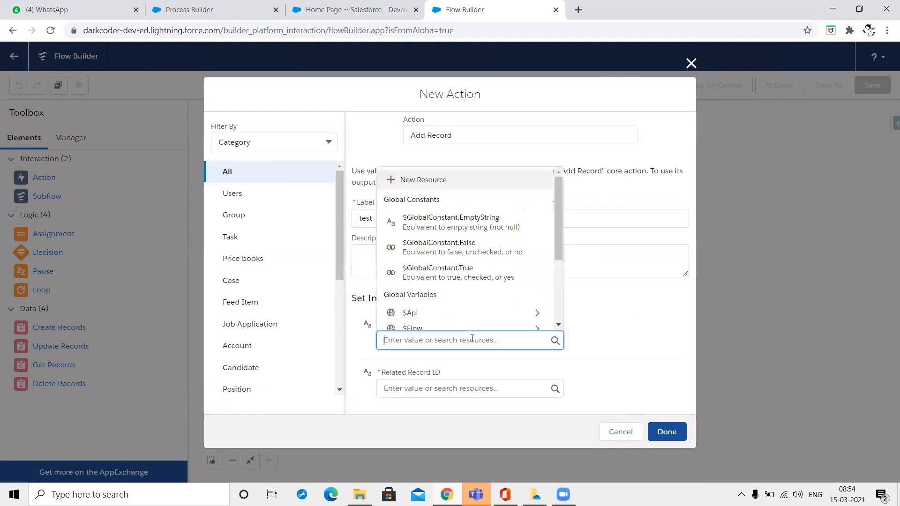
click(457, 319)
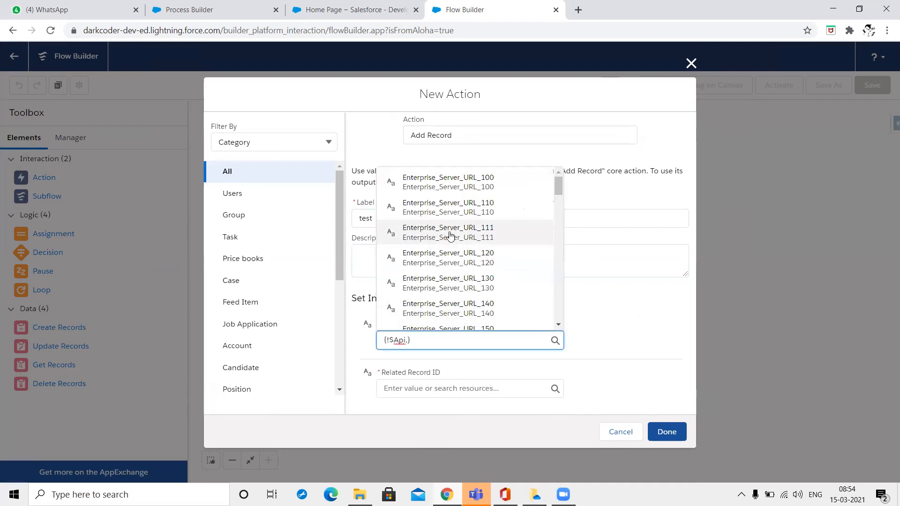
click(450, 233)
click(446, 388)
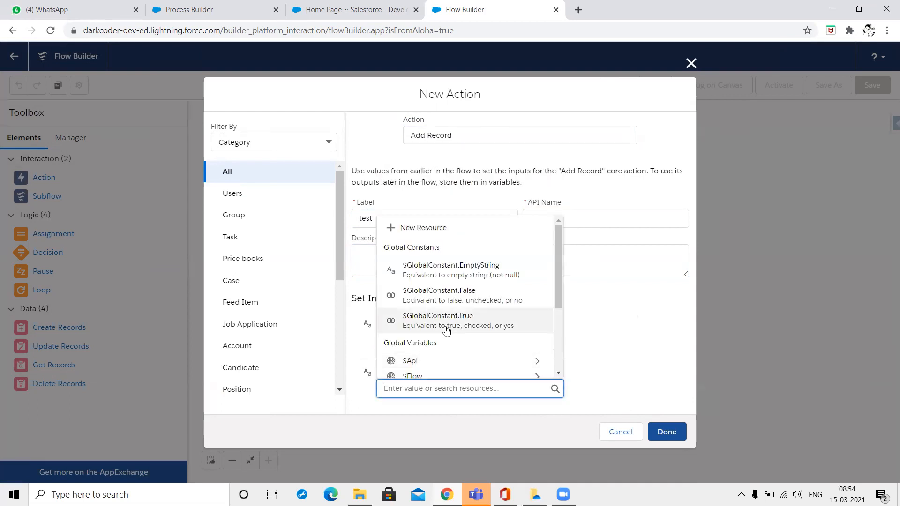
click(438, 362)
click(457, 269)
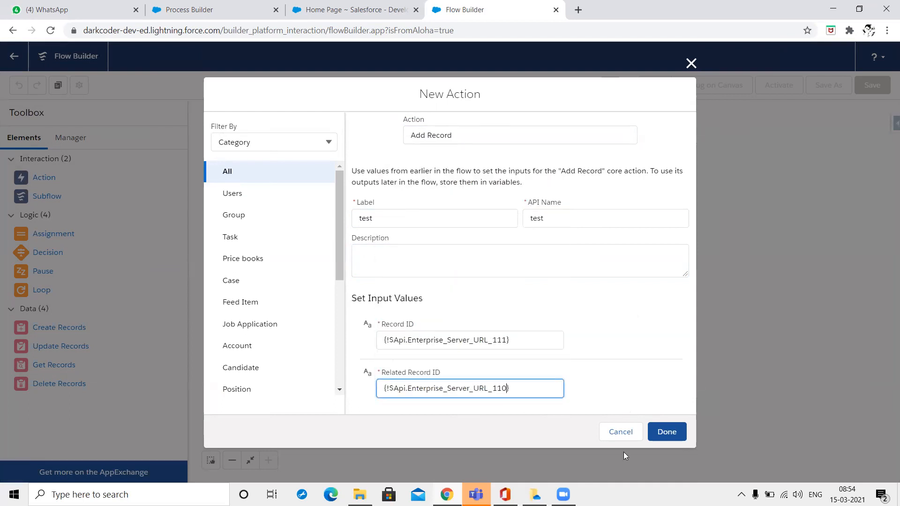
click(669, 431)
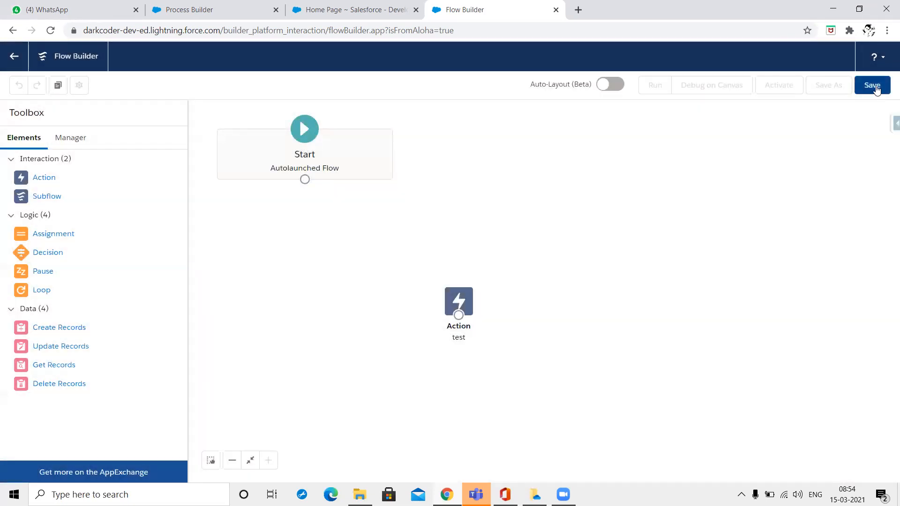
click(875, 86)
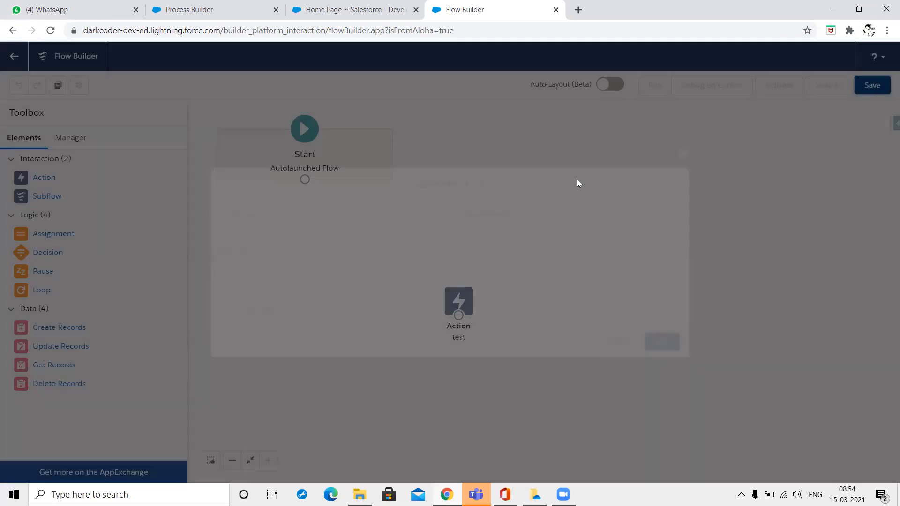
Save the flow with label 'TEST Auto Launched Flow' and a matching API name, dismissing the warnings.
text(TEST)
key(Tab)
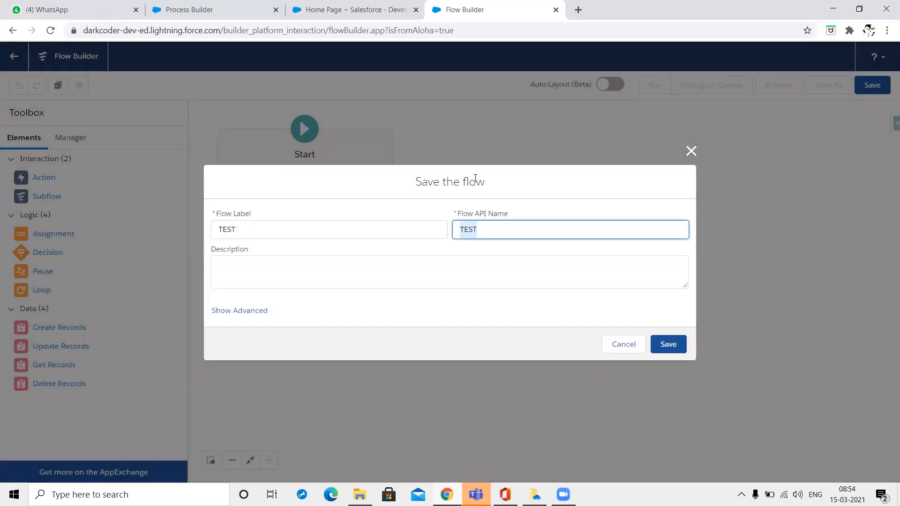
click(325, 231)
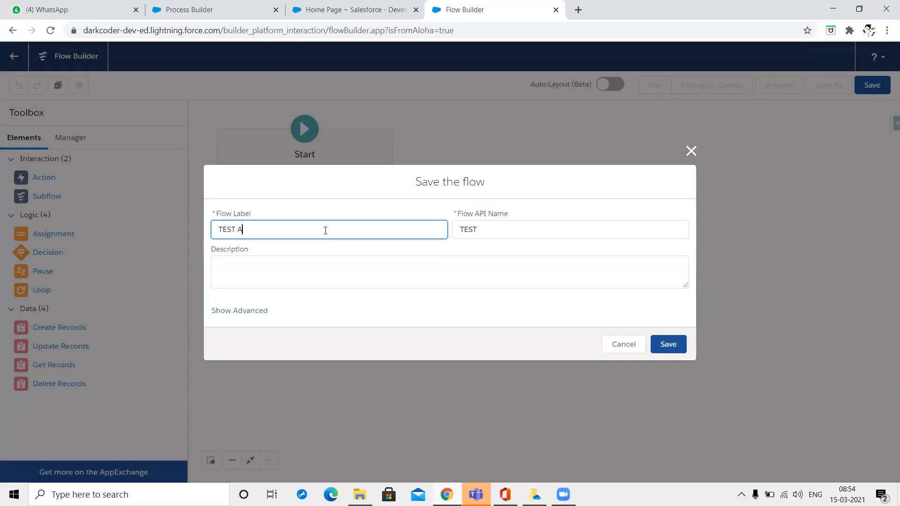
text(Auto Launched Flow)
key(Tab)
key(BackSpace)
key(shift+Tab)
key(Tab)
click(658, 346)
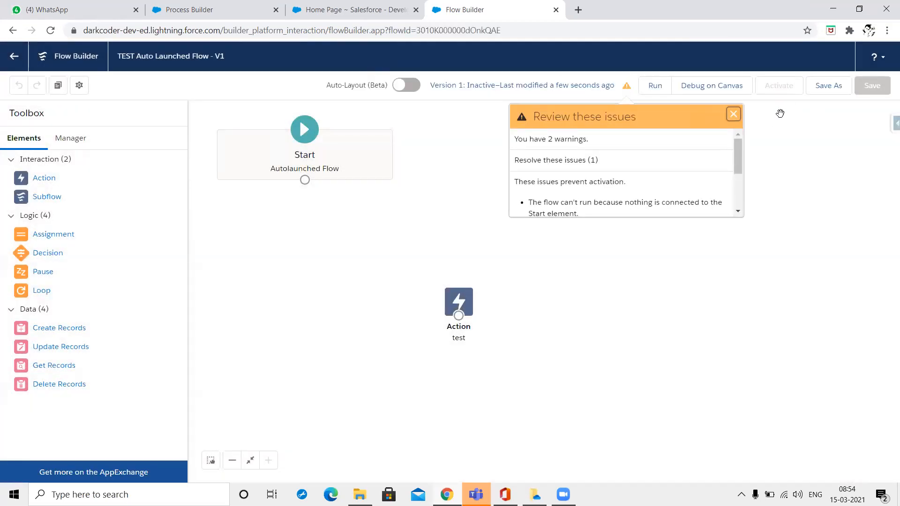
click(734, 115)
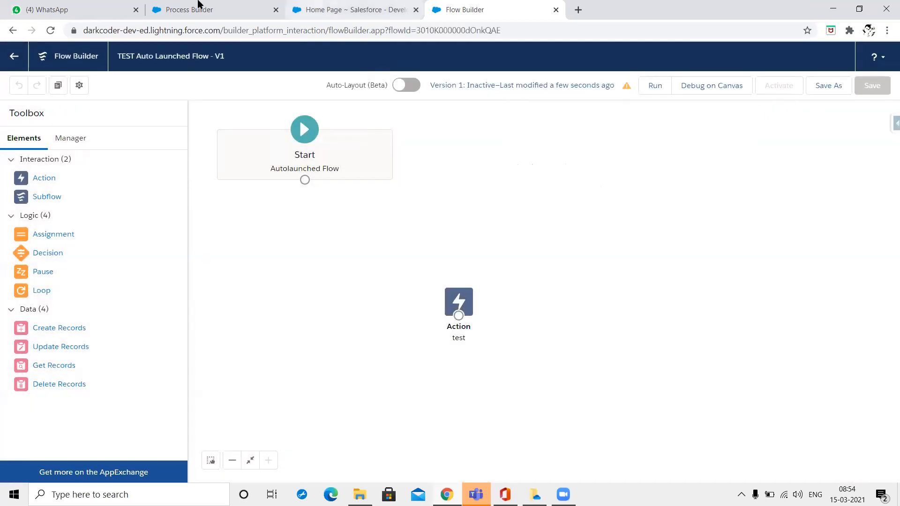
Return to the Process Builder tab and reload its process list.
click(347, 8)
click(198, 3)
key(F5)
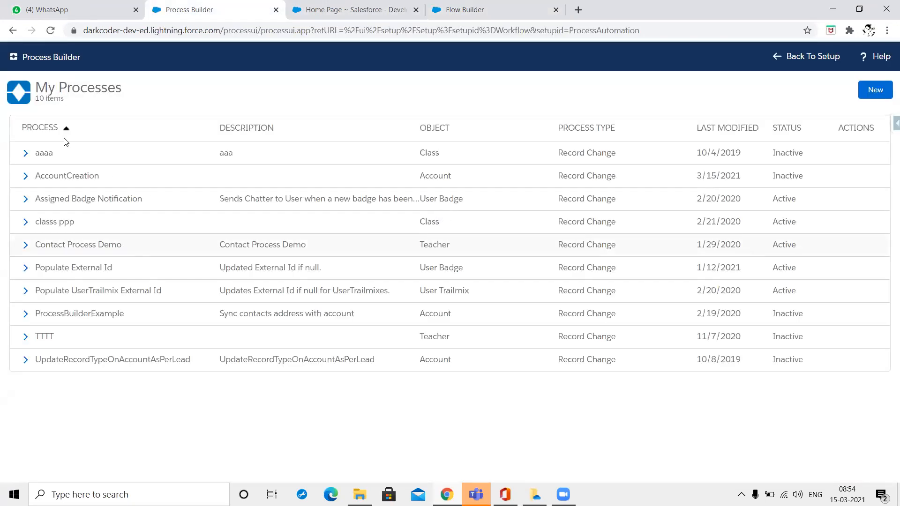
Open AccountCreation and add a Flows-type action under Test Criteria.
click(69, 176)
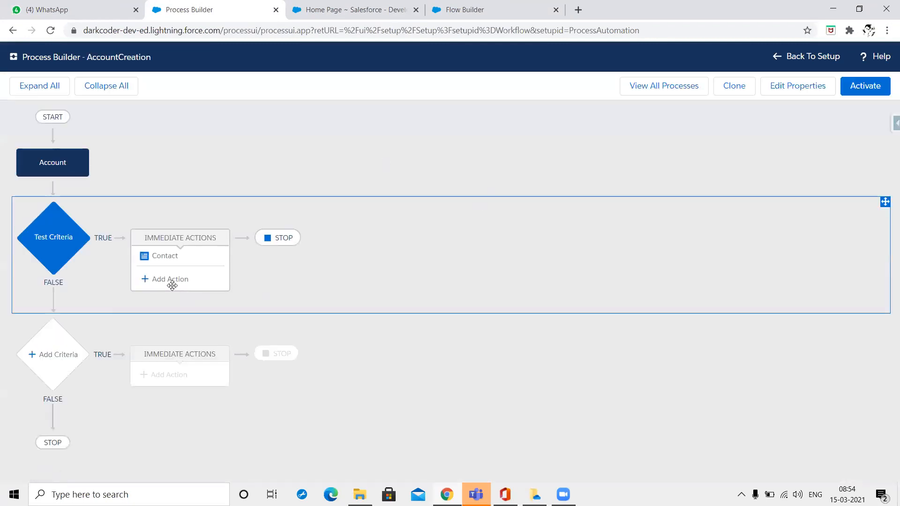
click(170, 282)
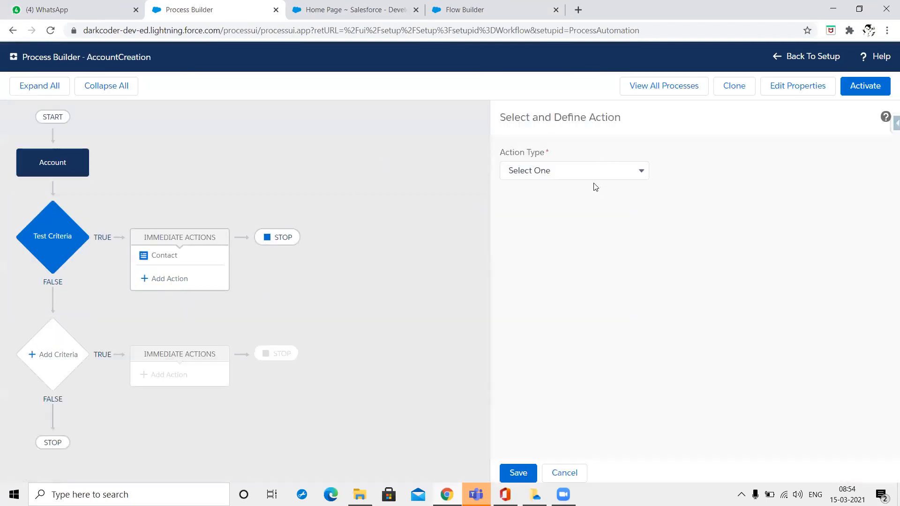
click(599, 174)
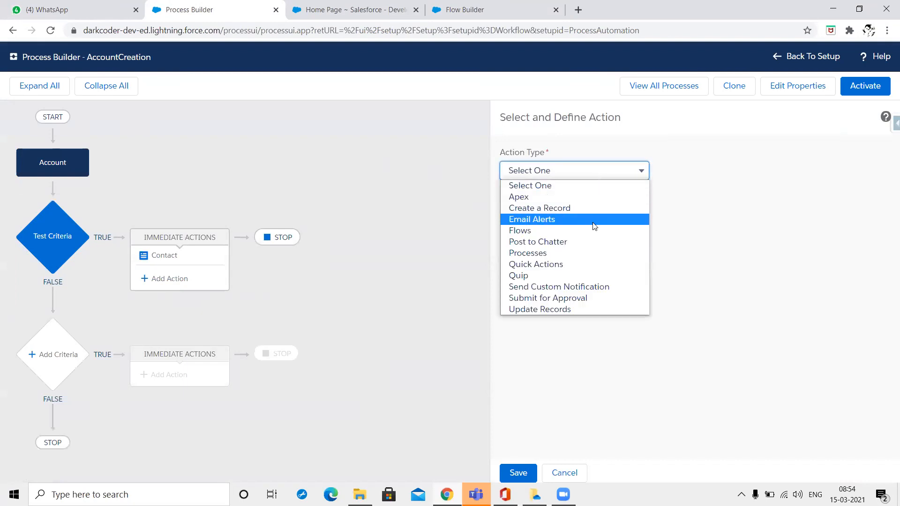
click(594, 229)
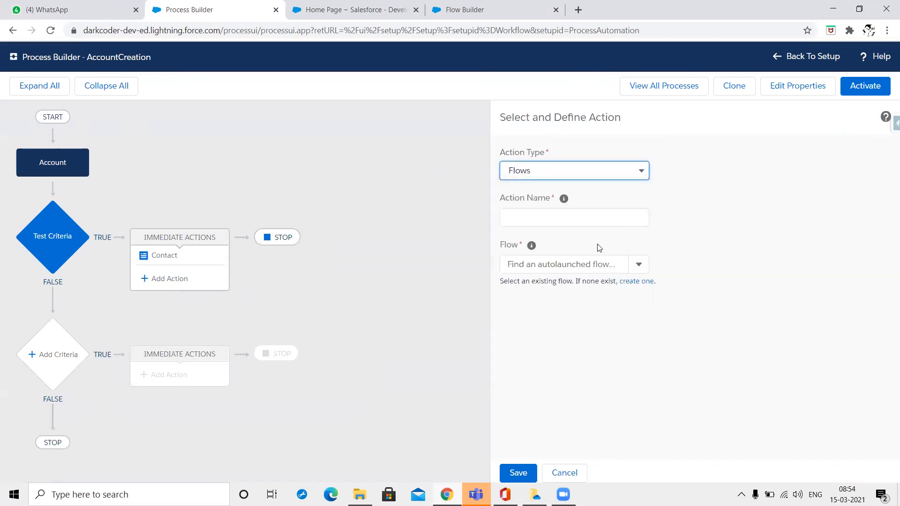
Search 'Test' in the Flow field, finding no match, then go to the Flow Builder tab.
click(604, 263)
text(Test)
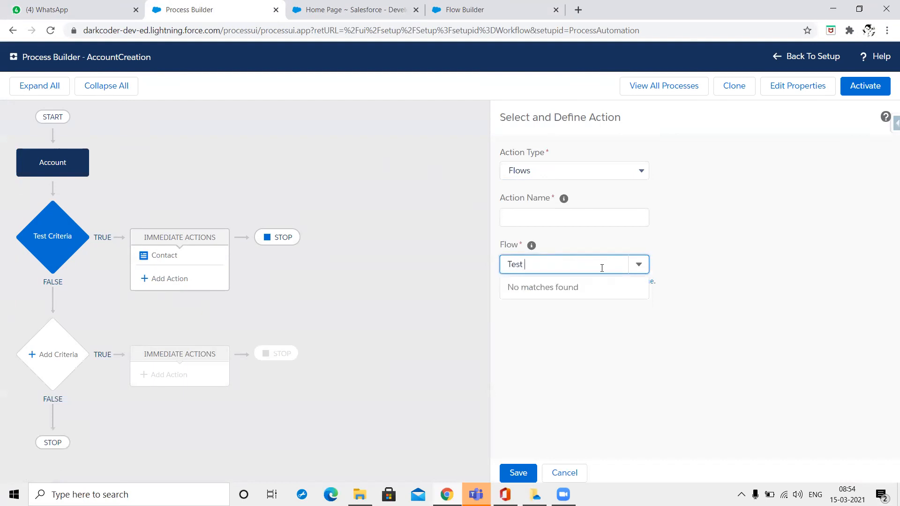
mouse_move(533, 245)
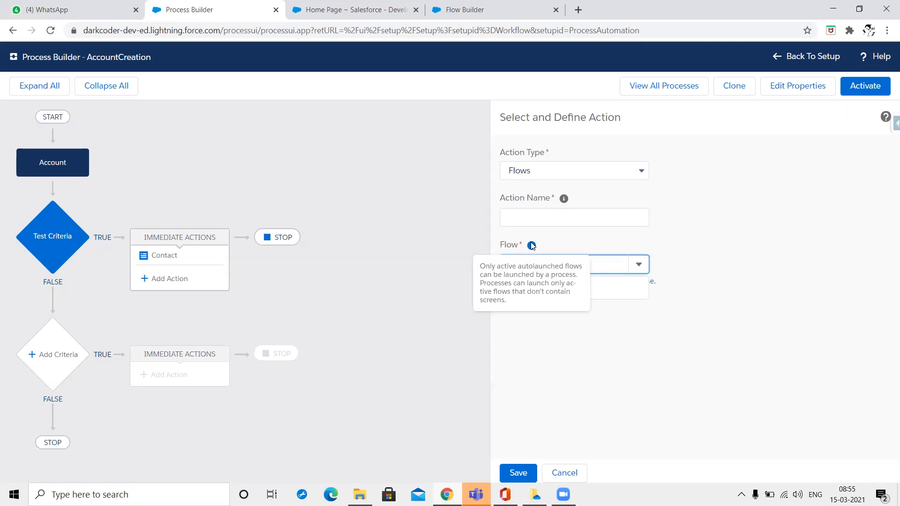
click(565, 215)
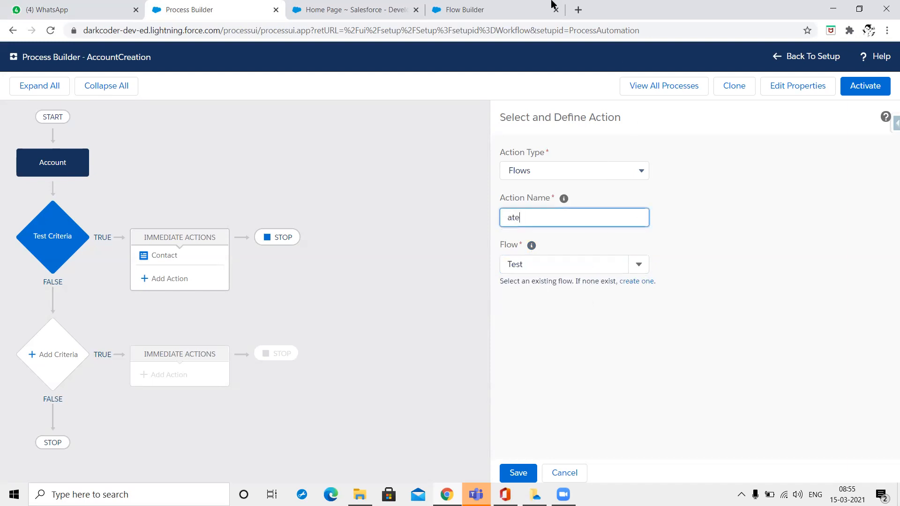
click(527, 6)
click(371, 6)
click(508, 5)
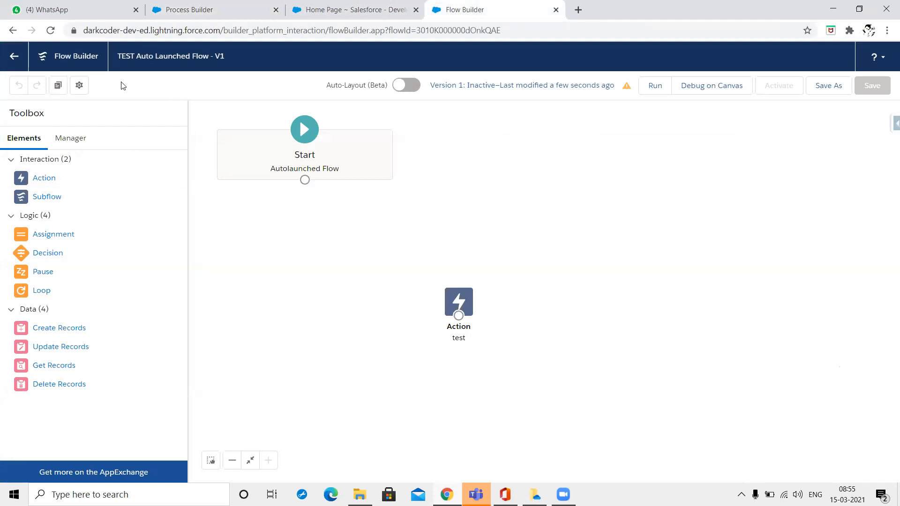
Return to Setup Flows and list the Inactive Flows view.
click(14, 56)
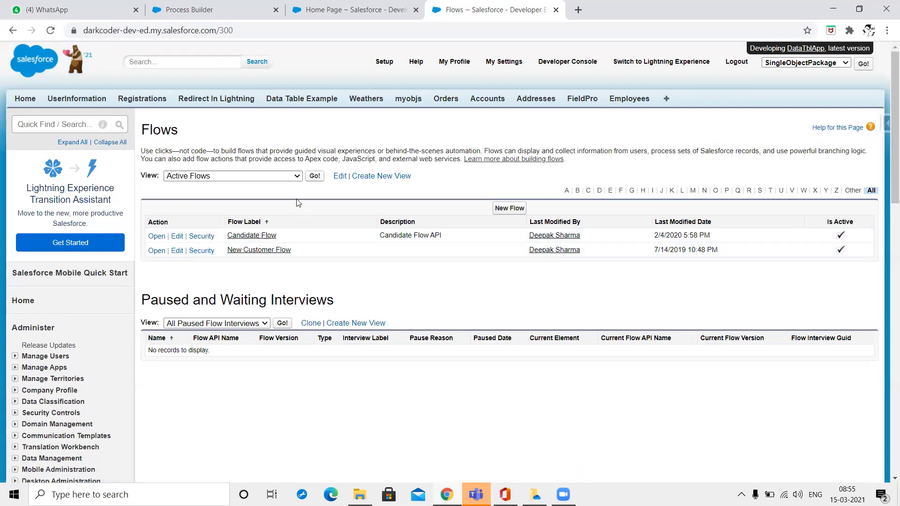
click(285, 181)
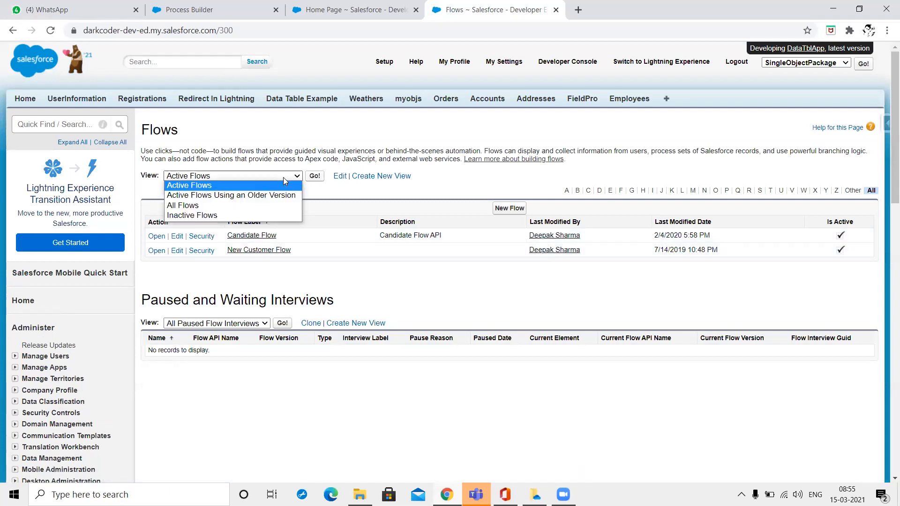
click(275, 206)
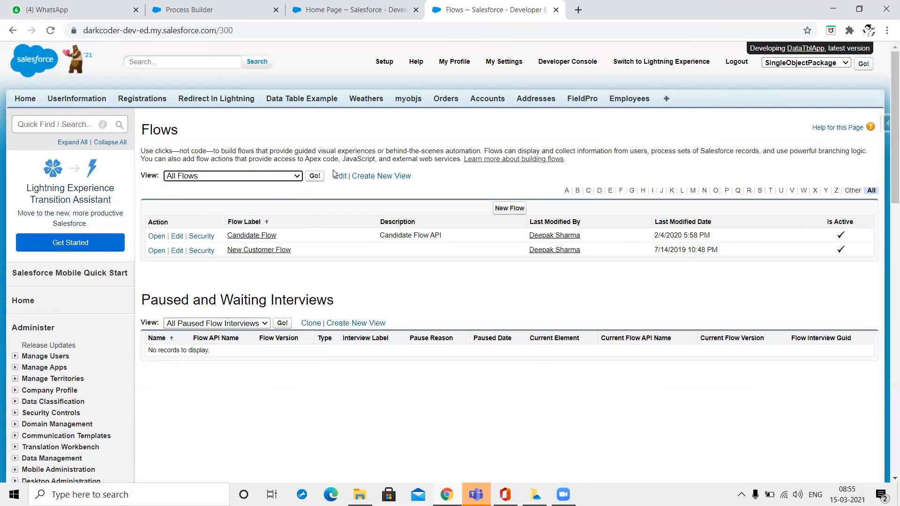
click(281, 181)
click(265, 219)
click(315, 176)
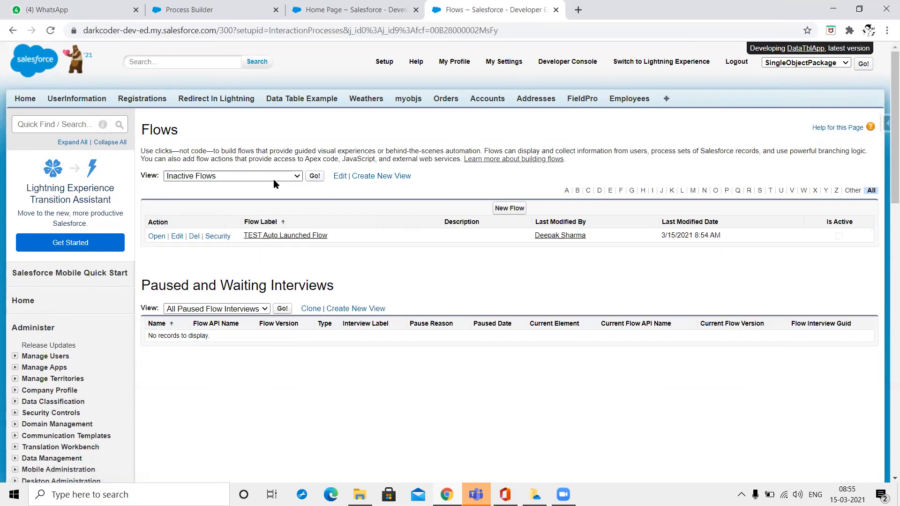
Open the TEST Auto Launched Flow record and reopen it in Flow Builder.
click(261, 236)
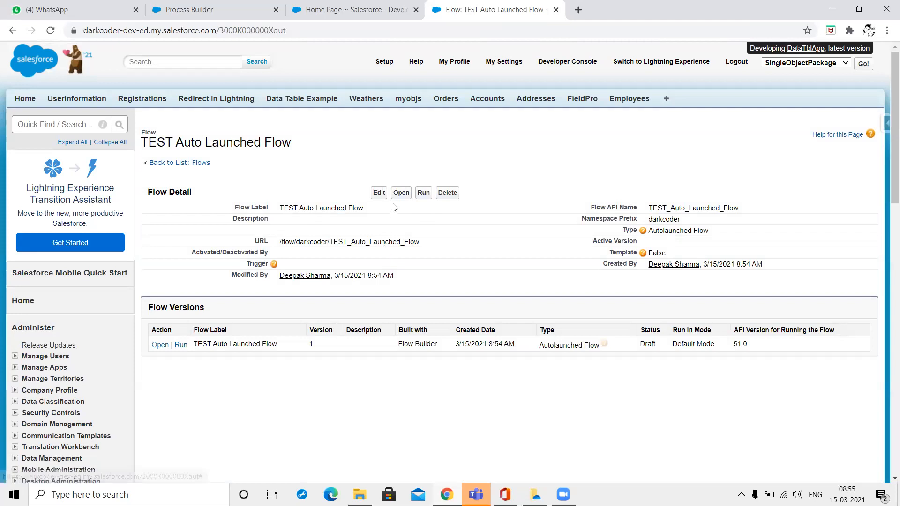
click(379, 193)
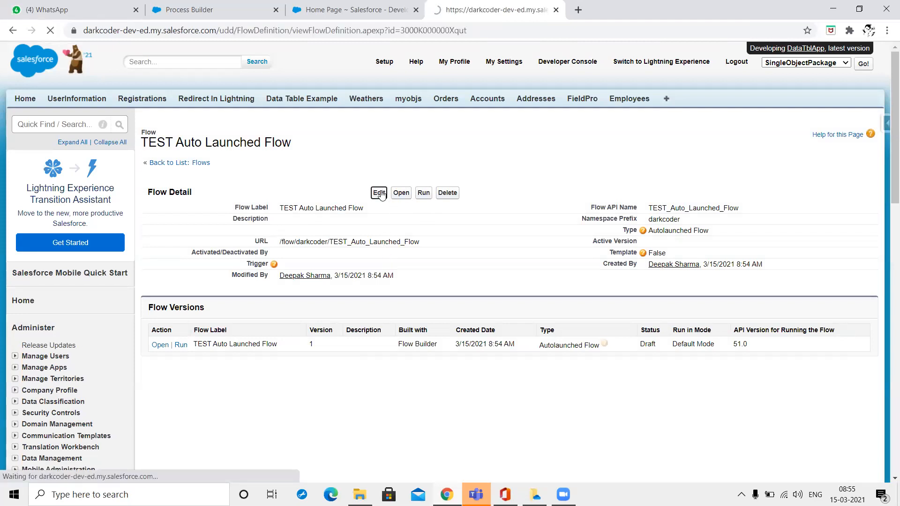
click(405, 193)
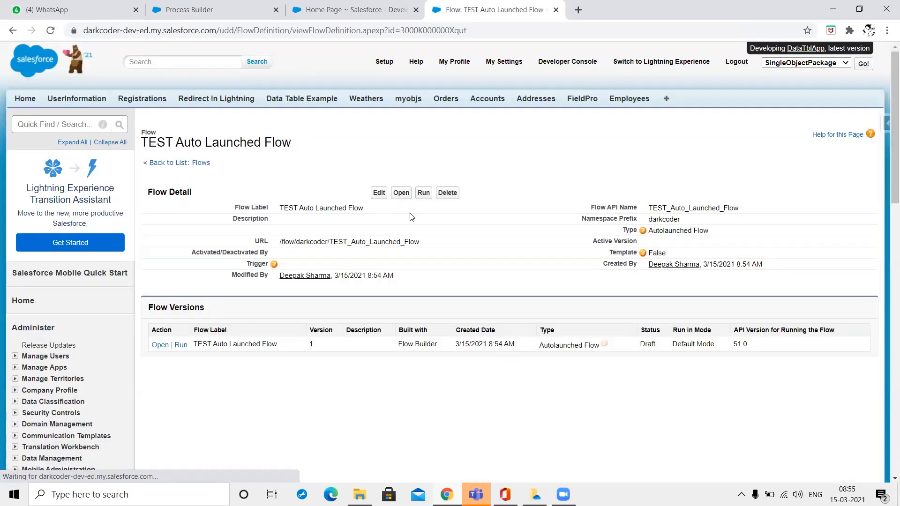
click(402, 193)
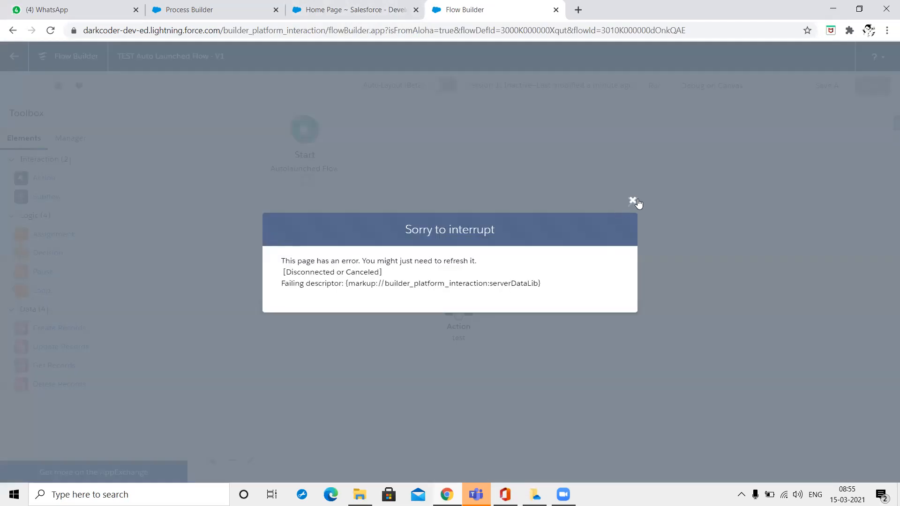
Dismiss the page error and lost-connection warnings, then reload Flow Builder.
click(632, 201)
click(607, 292)
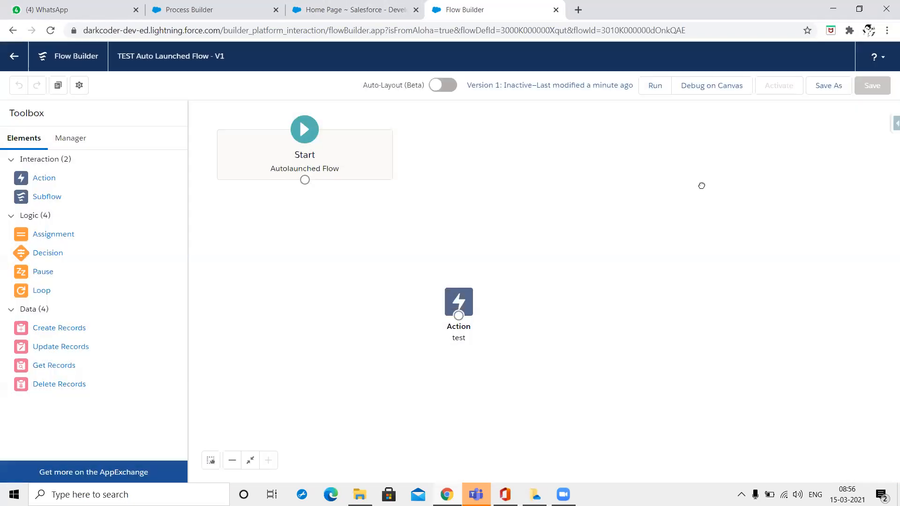
right_click(701, 185)
click(736, 223)
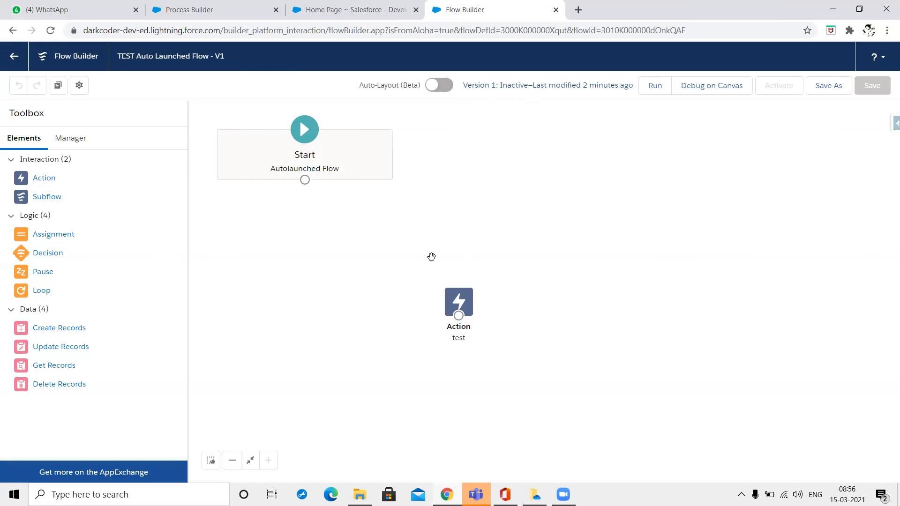
Connect Start to the test action, then save and activate TEST Auto Launched Flow.
drag(305, 180, 458, 310)
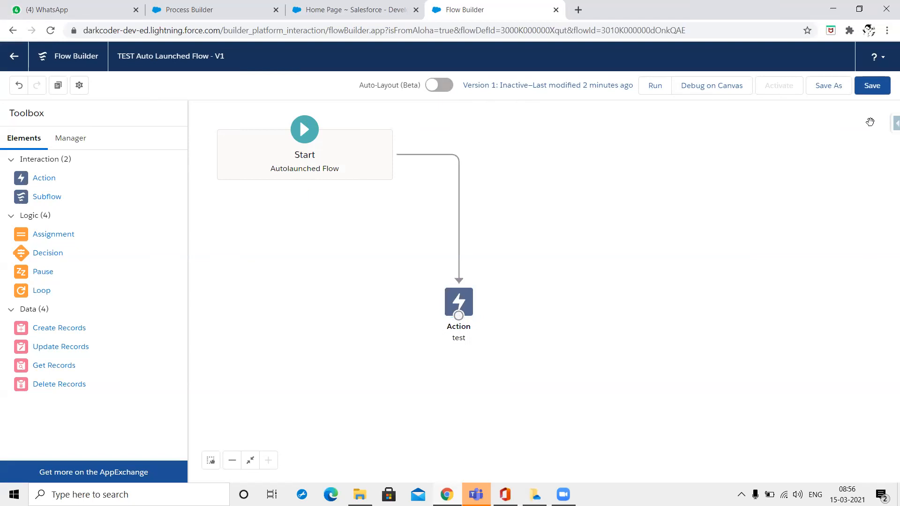
click(872, 86)
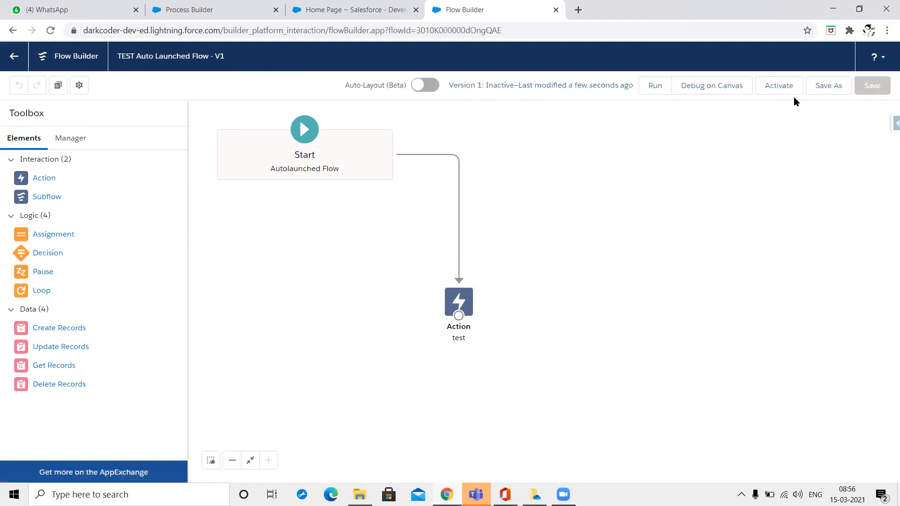
click(792, 85)
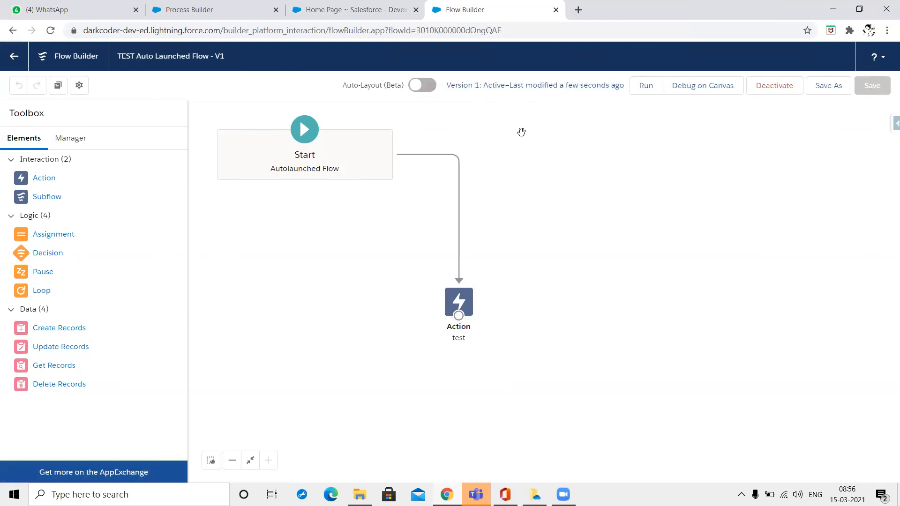
click(310, 6)
Reload Process Builder and open the AccountCreation process.
click(235, 6)
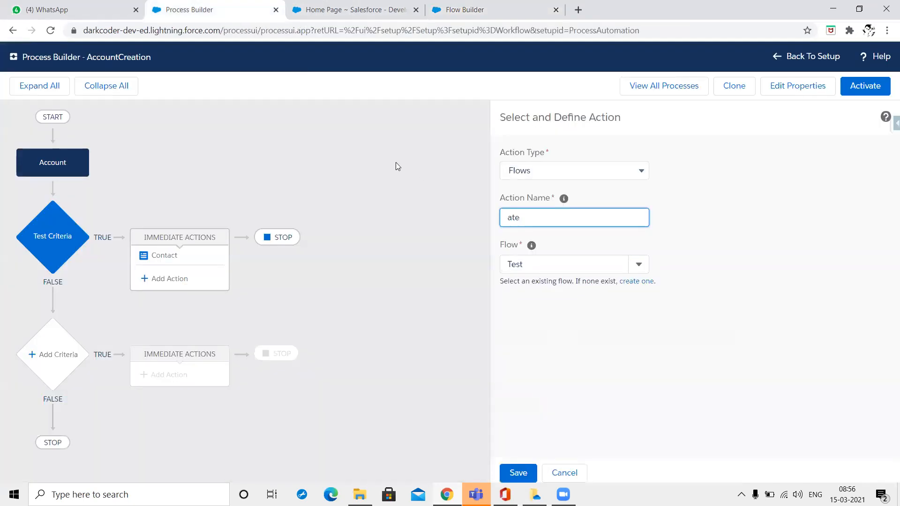
right_click(396, 162)
click(440, 199)
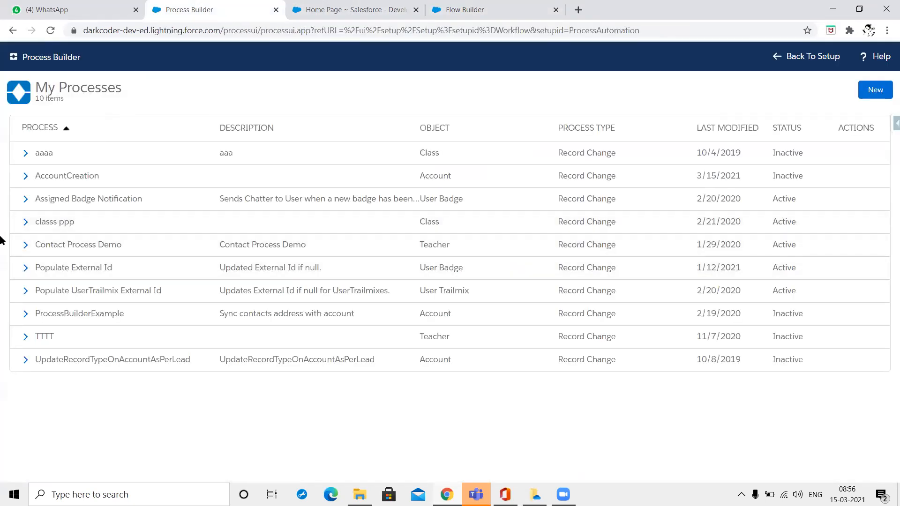
click(60, 176)
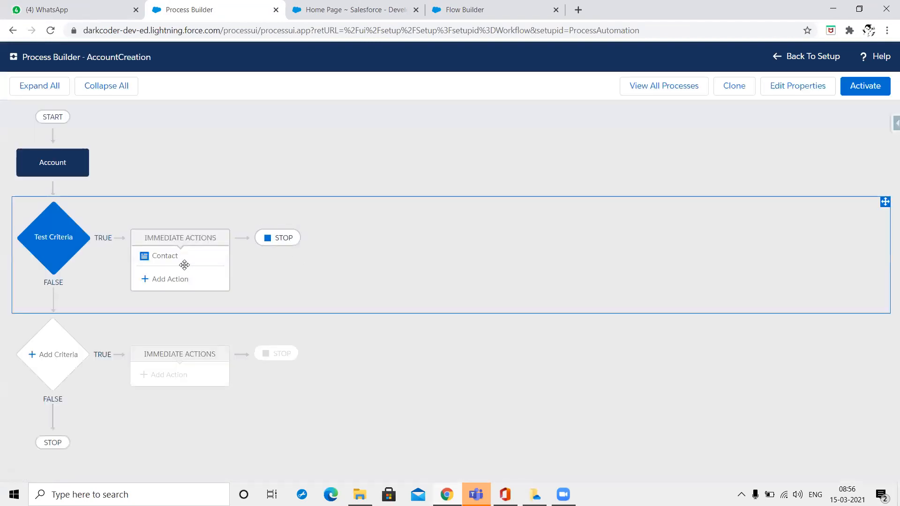
Add a Flows action under Test Criteria that calls TEST Auto Launched Flow.
click(184, 281)
click(544, 180)
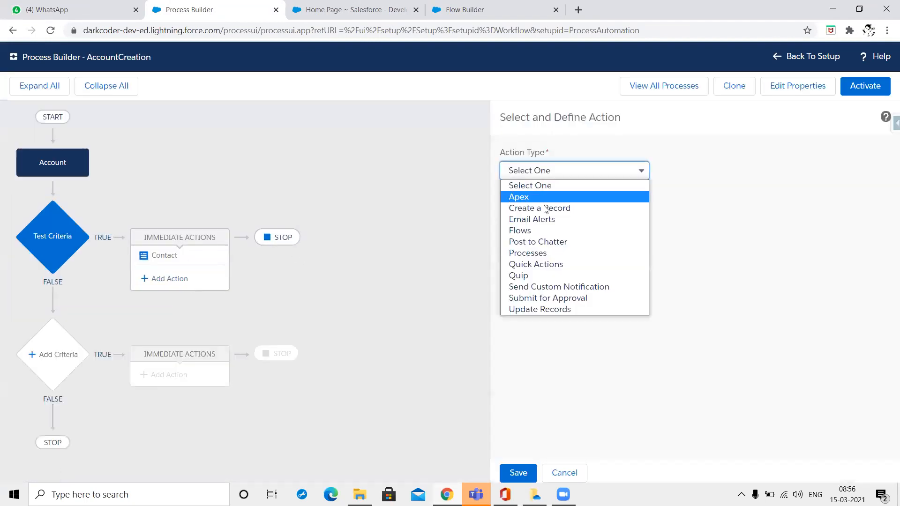
click(538, 232)
click(561, 261)
text(te)
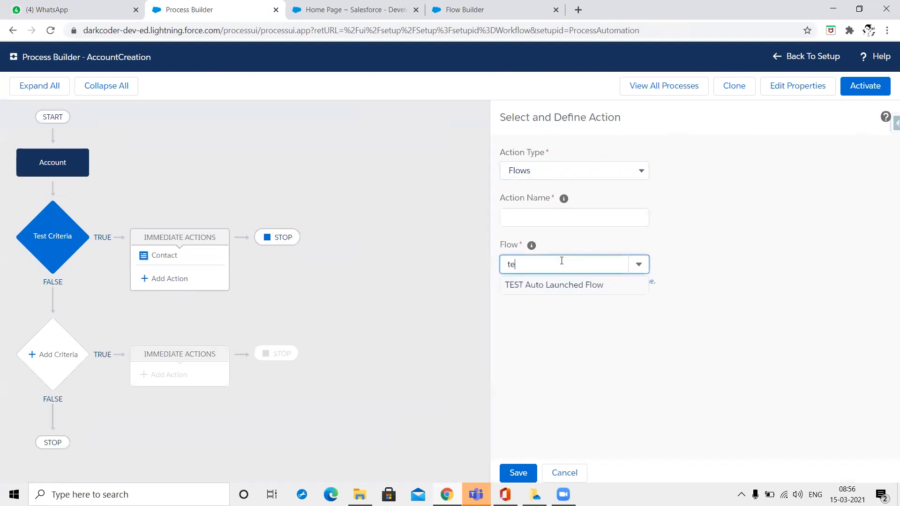
text(st)
click(538, 288)
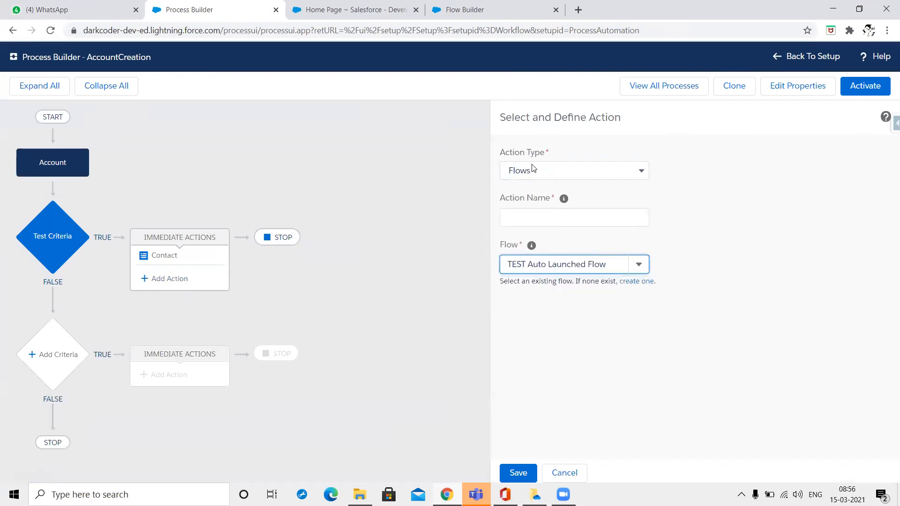
Name the new action Test Auto Flow.
click(523, 209)
text(Test Auto Flow)
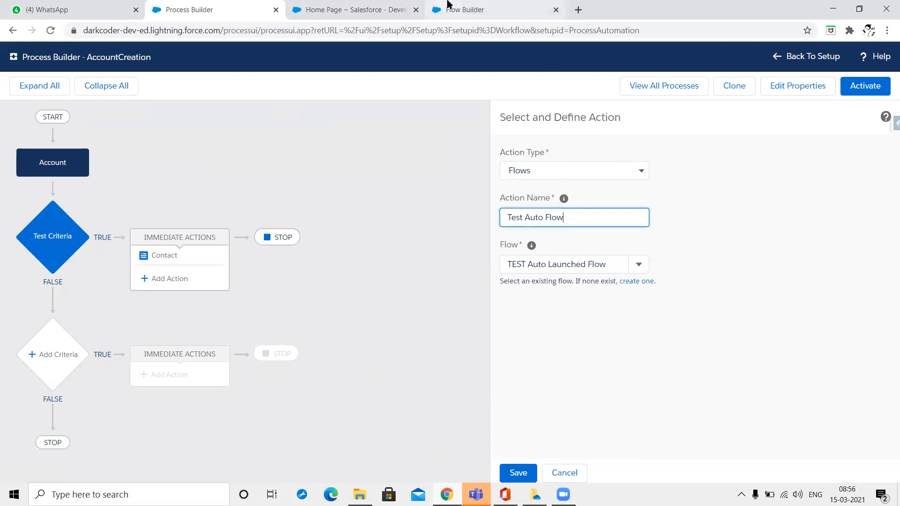
click(464, 9)
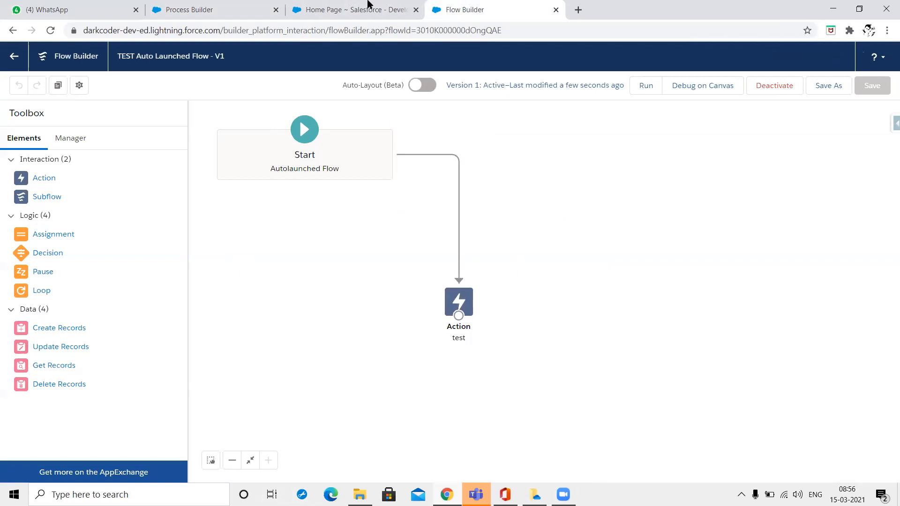
click(201, 8)
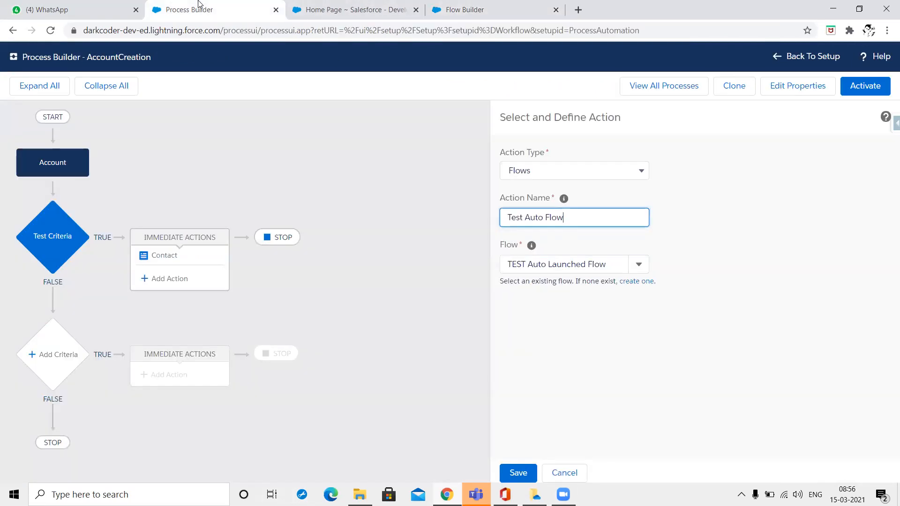
click(462, 9)
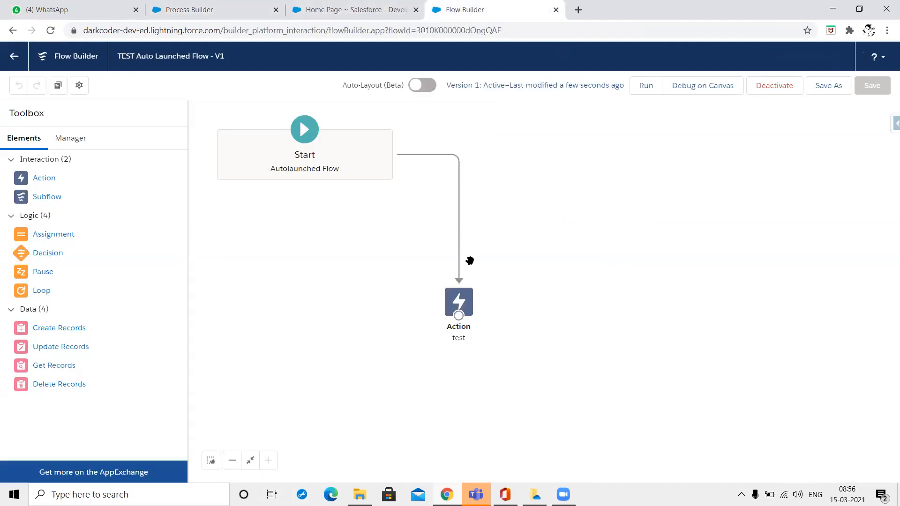
click(291, 6)
click(208, 7)
drag(239, 18, 181, 7)
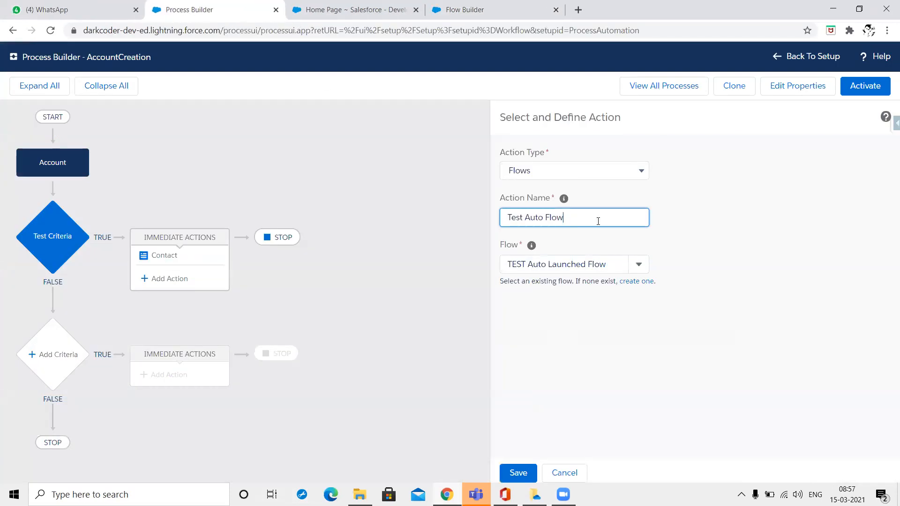
click(624, 257)
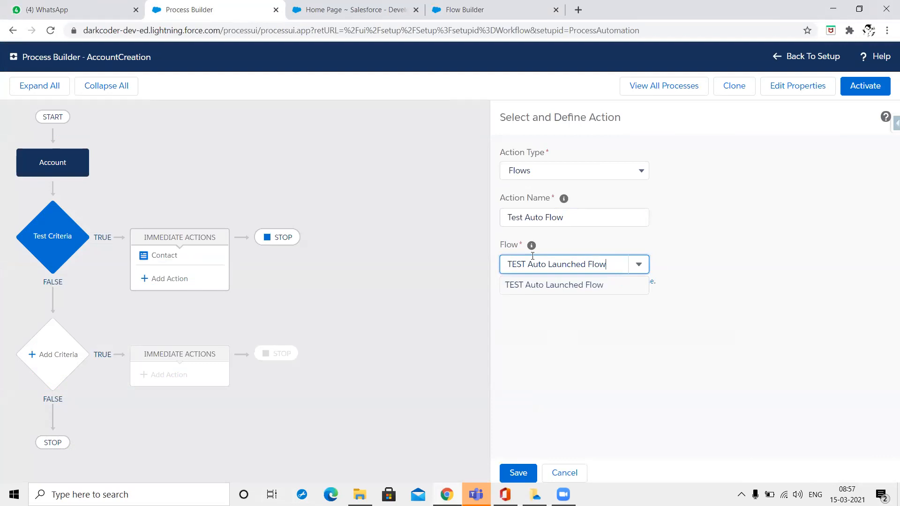
mouse_move(530, 247)
click(561, 174)
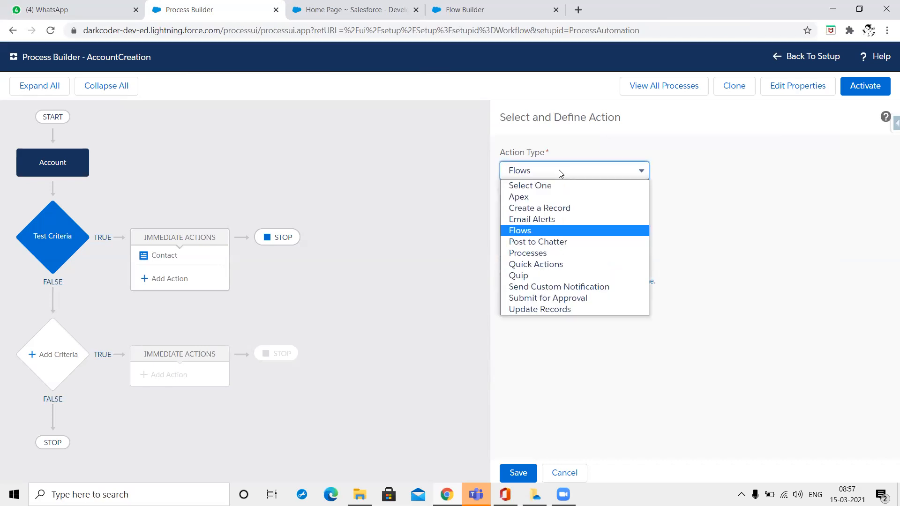
click(432, 253)
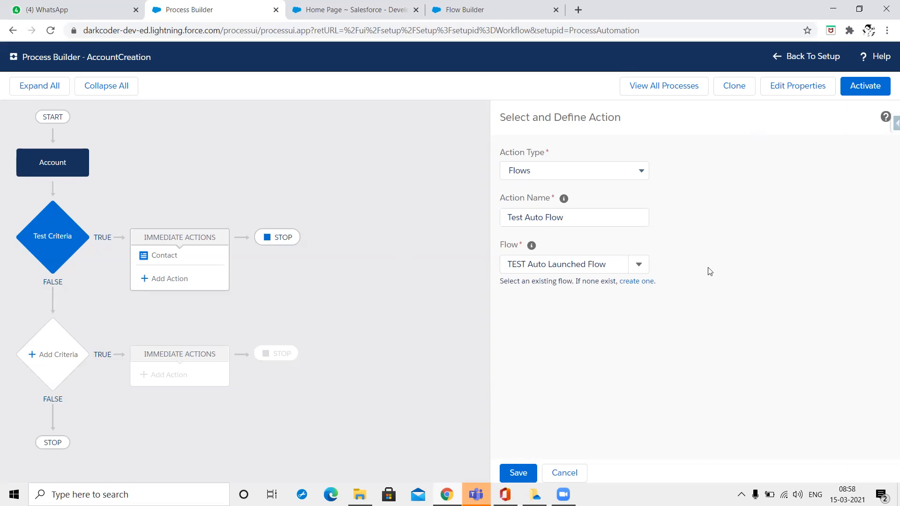
Switch the Test Criteria action's type from Flows to Post to Chatter.
click(640, 172)
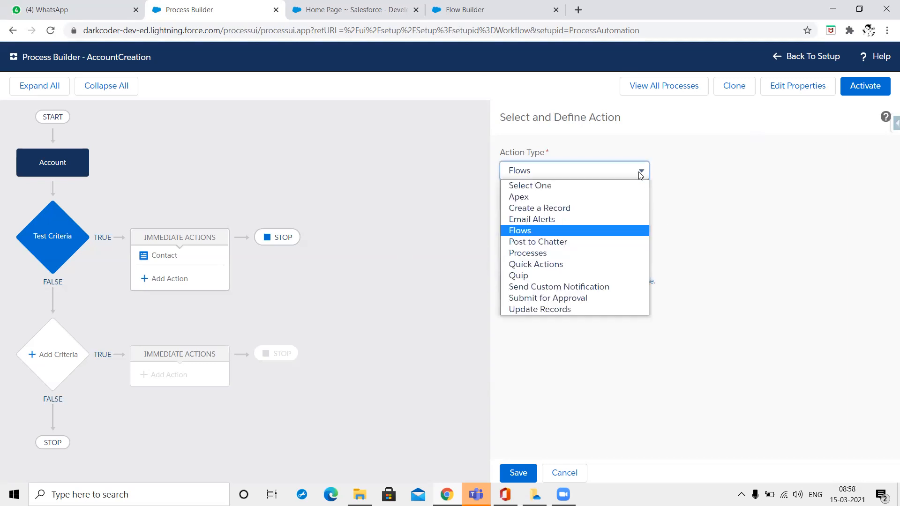
click(602, 245)
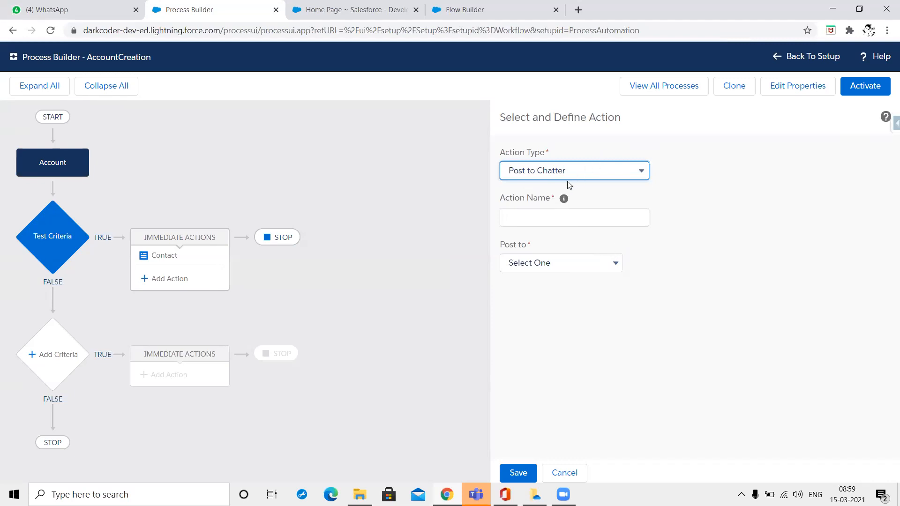
Set the Chatter action's Post to target to This Record, after trying User and Chatter Group.
click(558, 266)
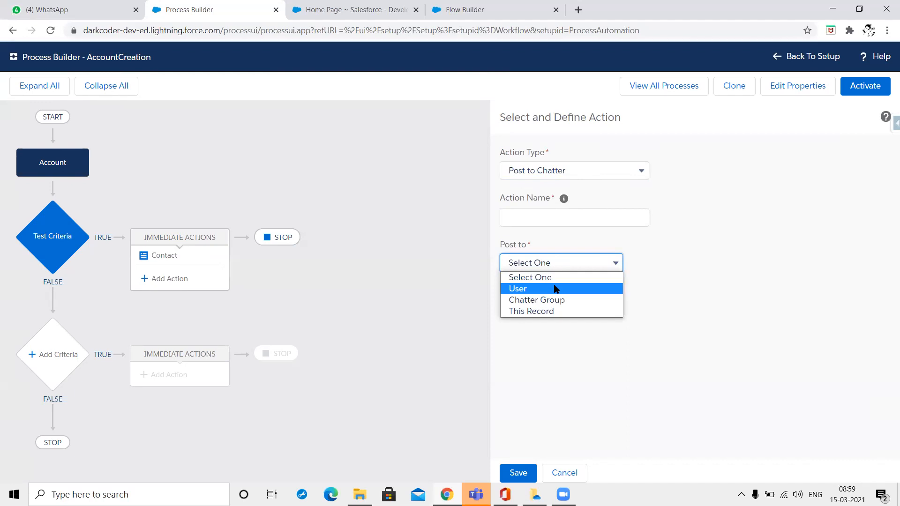
click(556, 289)
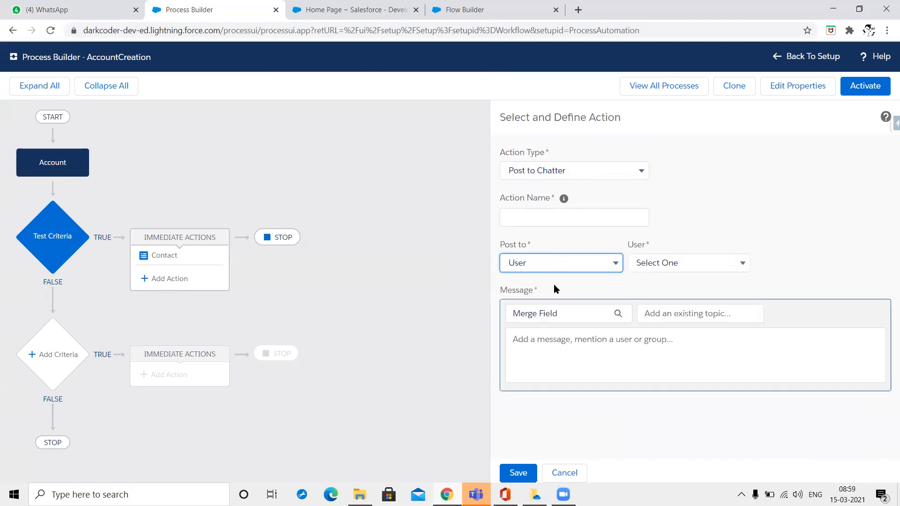
click(568, 264)
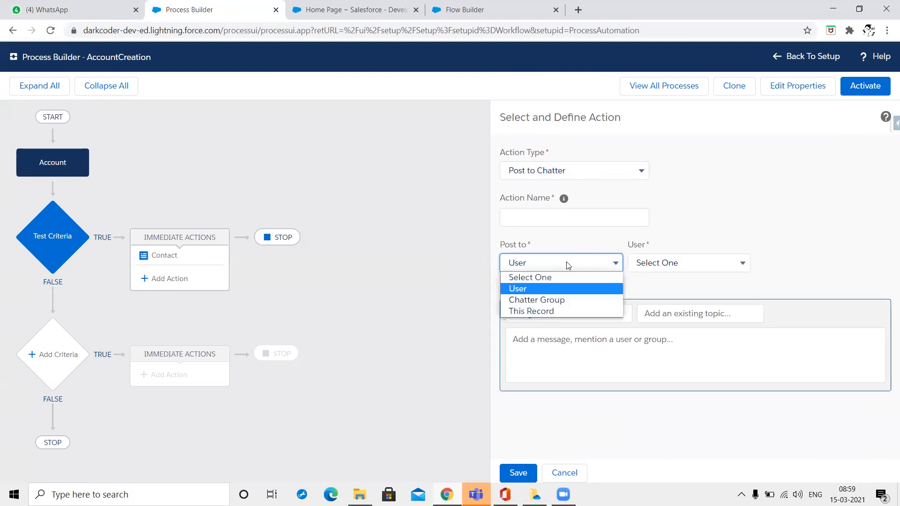
click(570, 302)
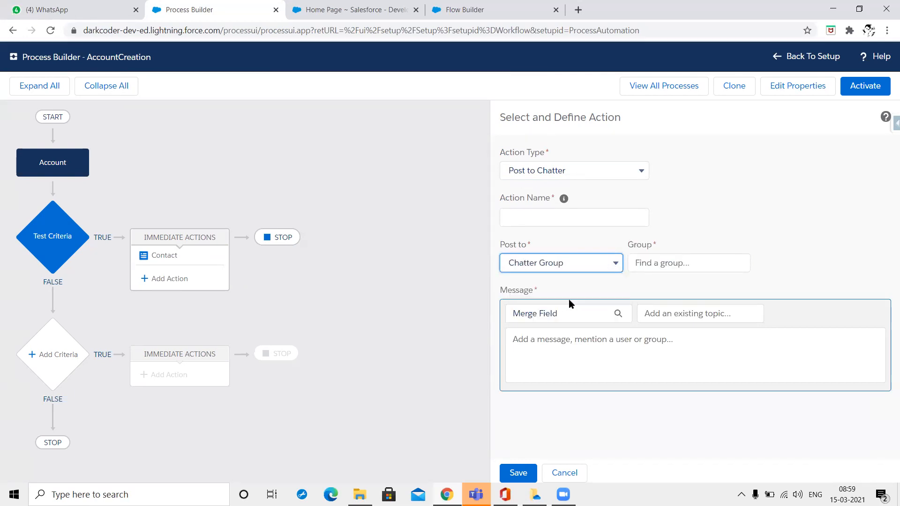
click(578, 265)
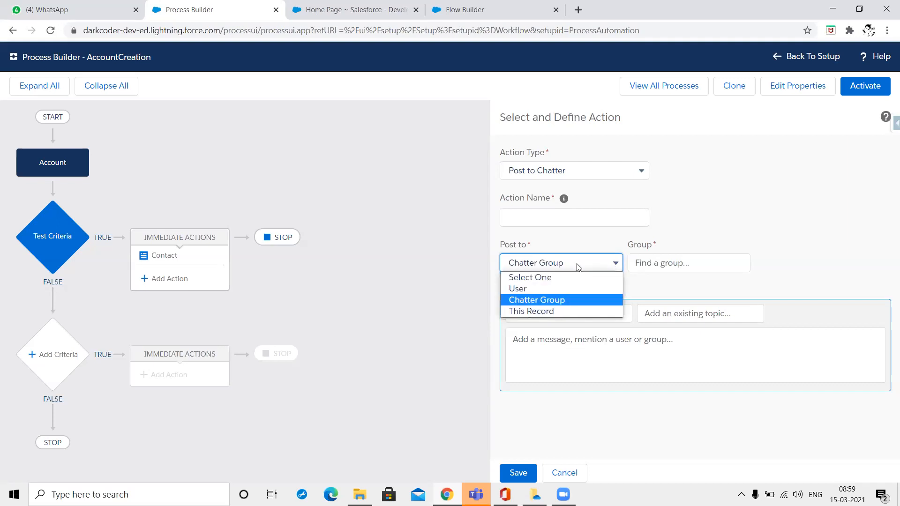
click(582, 312)
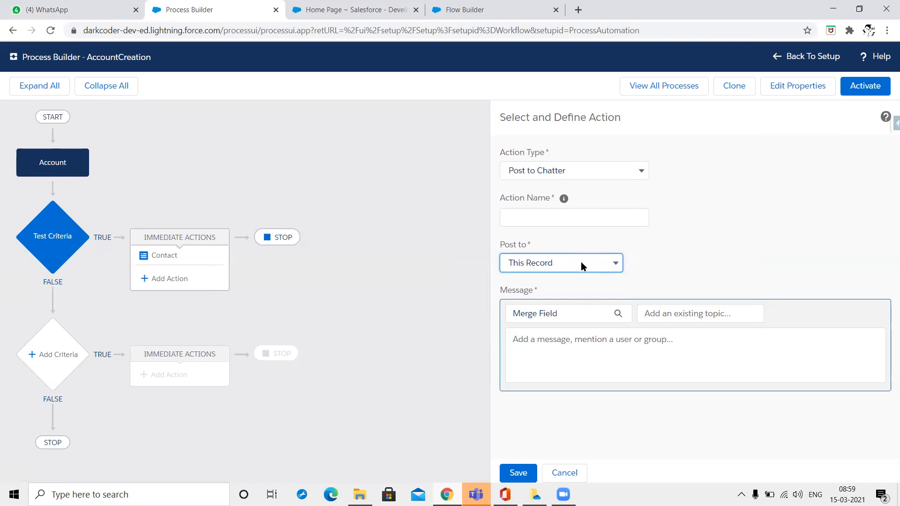
click(301, 11)
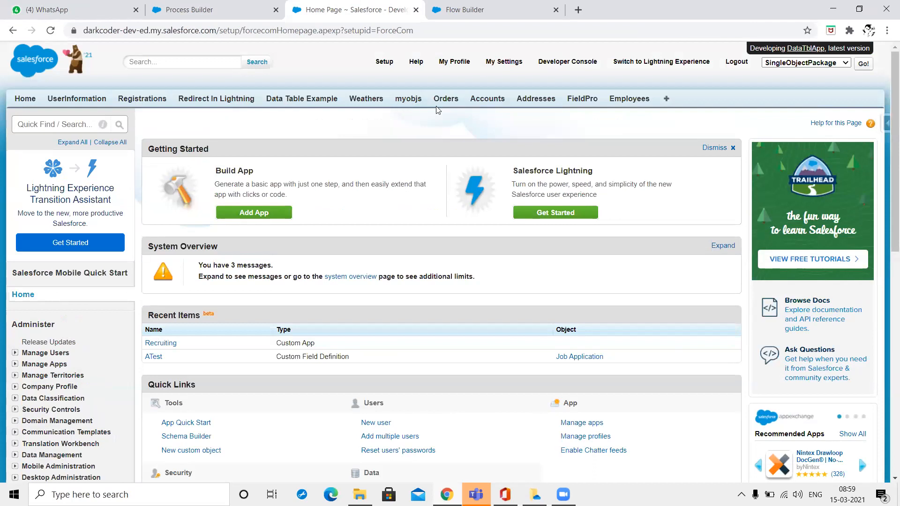
Open the 123 Warehousing account from the Accounts list and search for 'case'.
click(668, 99)
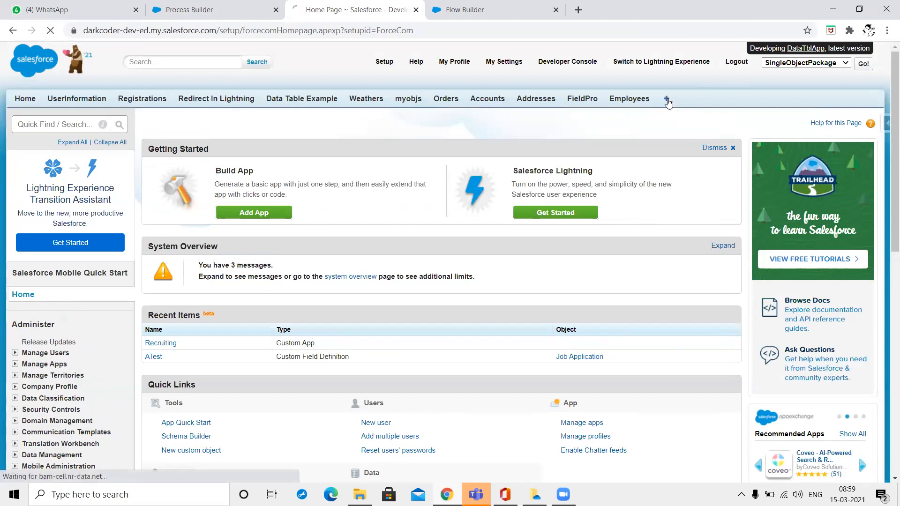
click(490, 100)
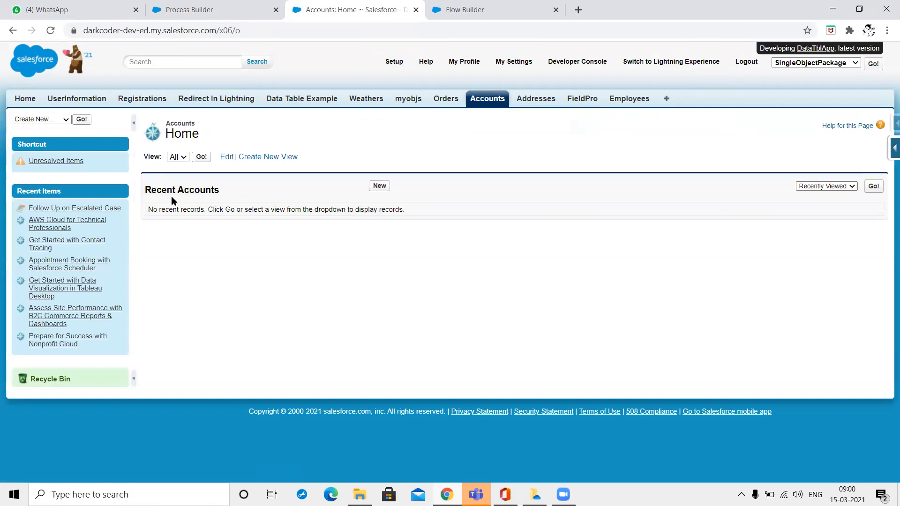
click(200, 158)
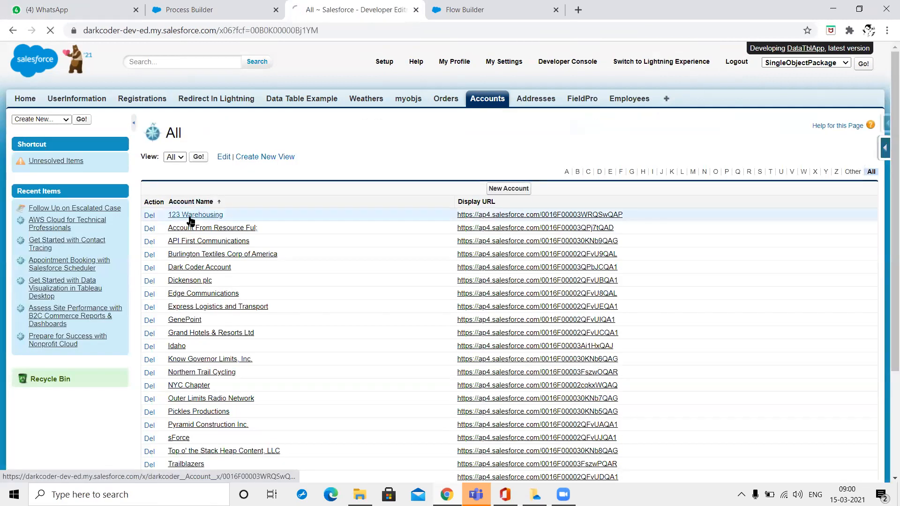
click(189, 217)
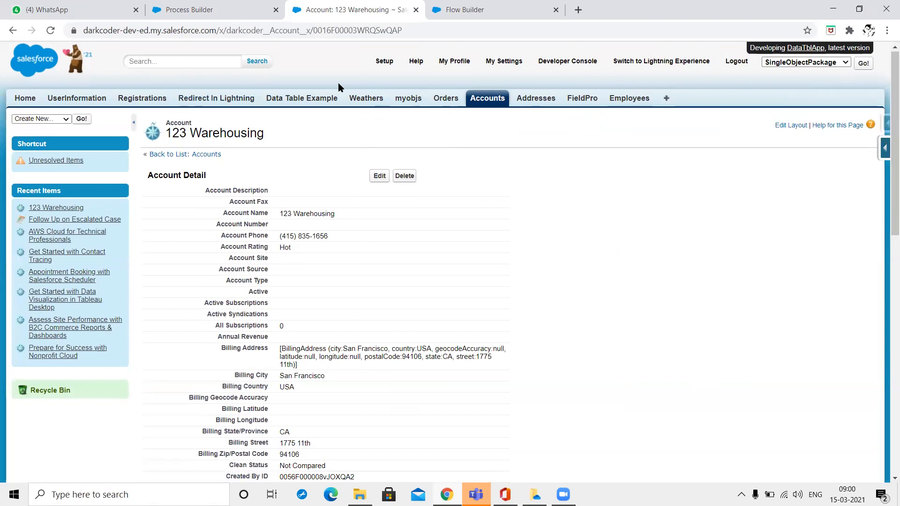
click(188, 62)
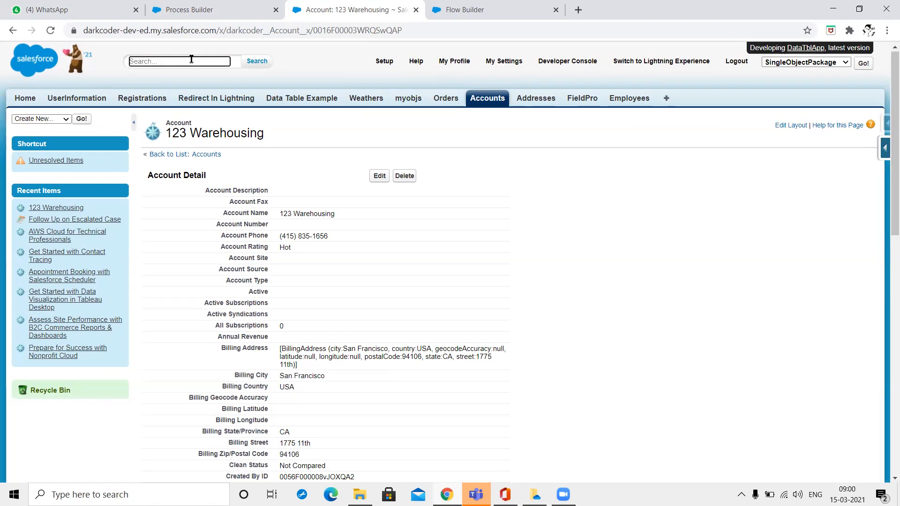
text(case)
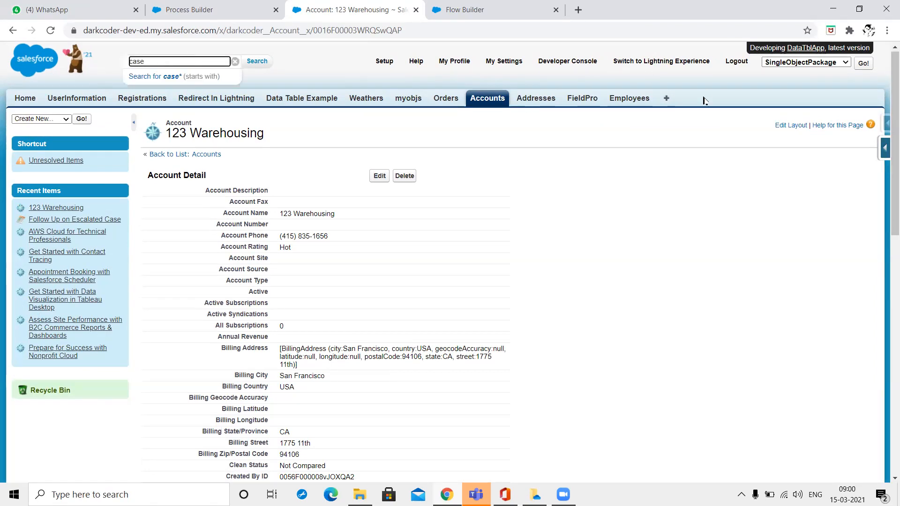
Find Cases in All Tabs, list all open cases and open the first case's contact.
click(666, 98)
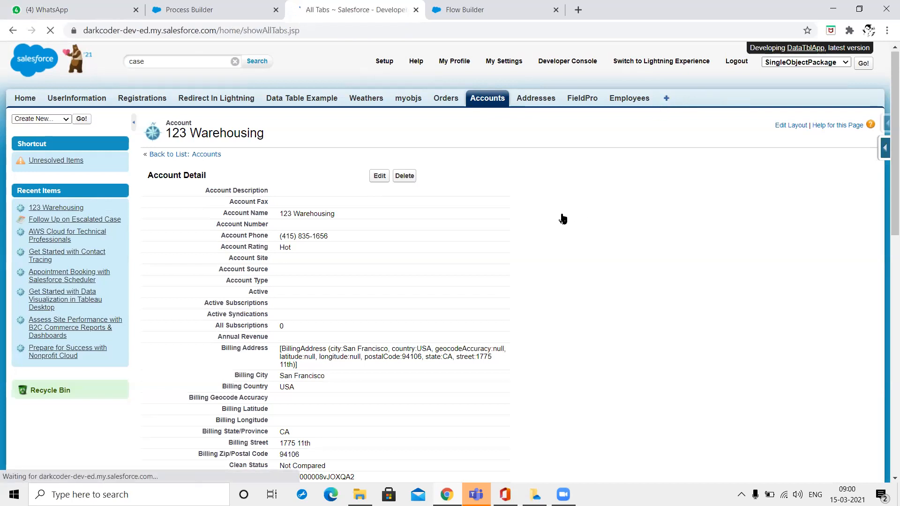
key(ctrl+f)
text(case)
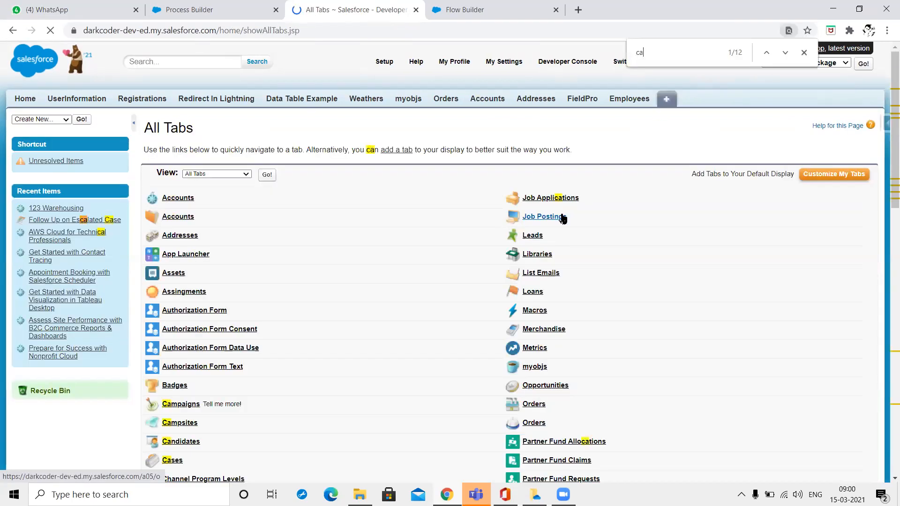
click(176, 461)
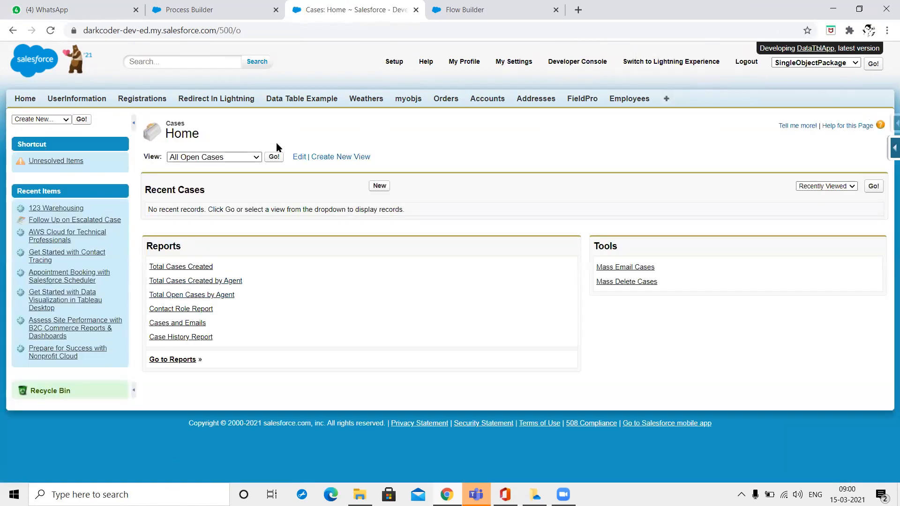
click(274, 157)
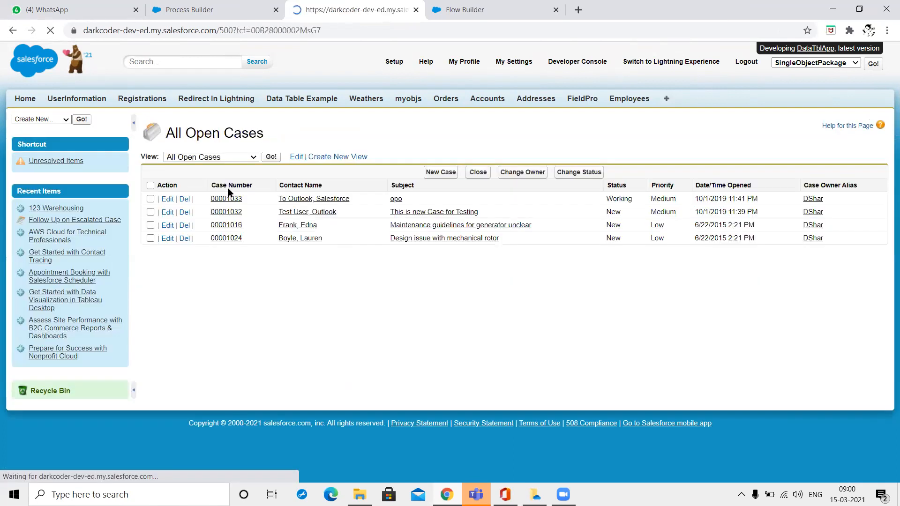
click(314, 199)
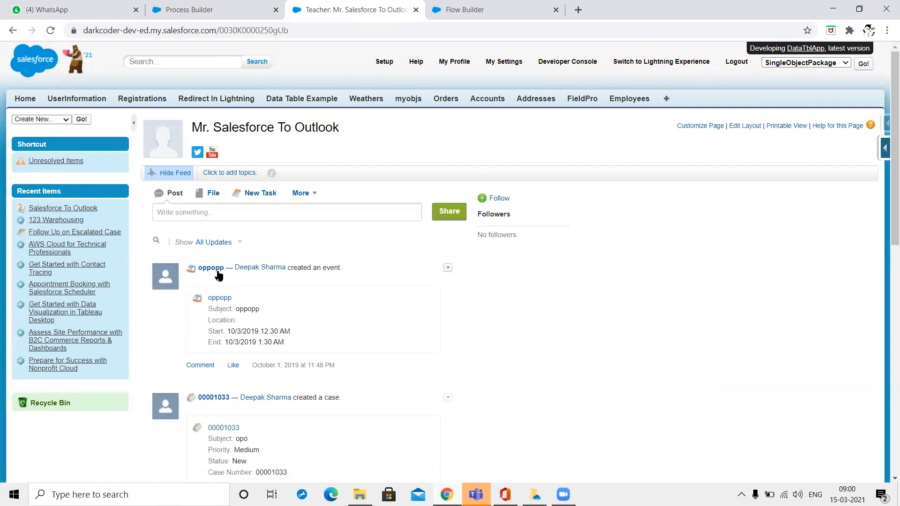
scroll(295, 278, down, 2)
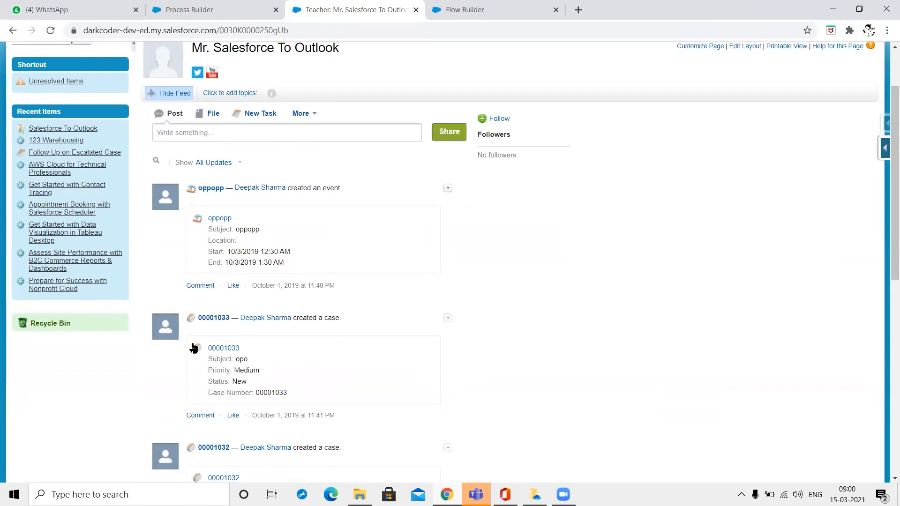
scroll(258, 354, down, 8)
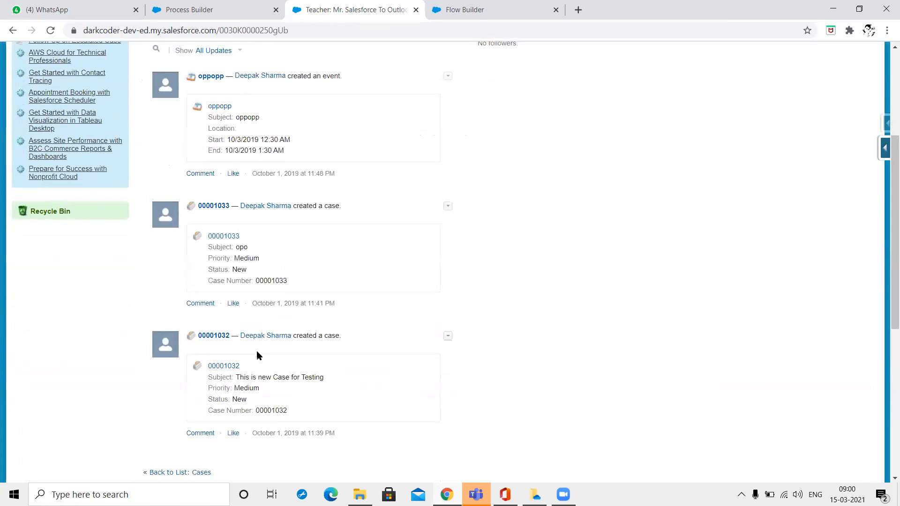
scroll(257, 354, up, 6)
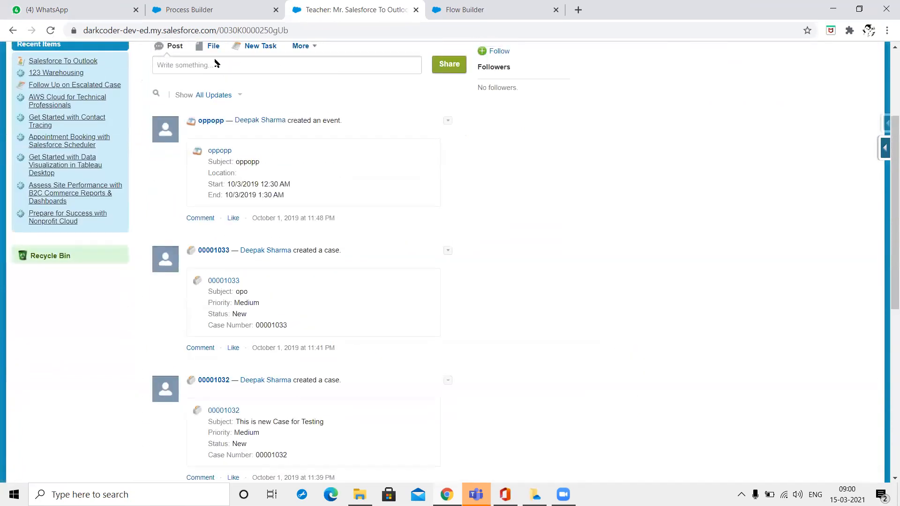
click(214, 62)
text(@)
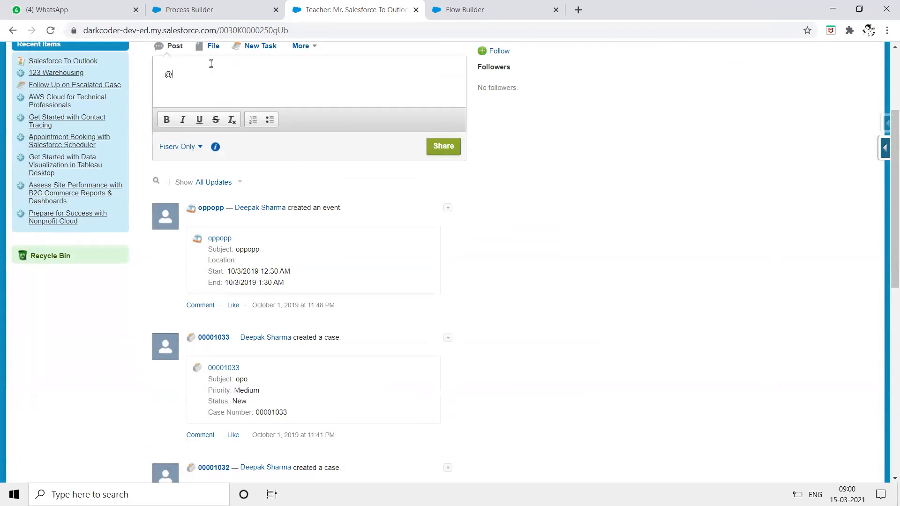
text(De)
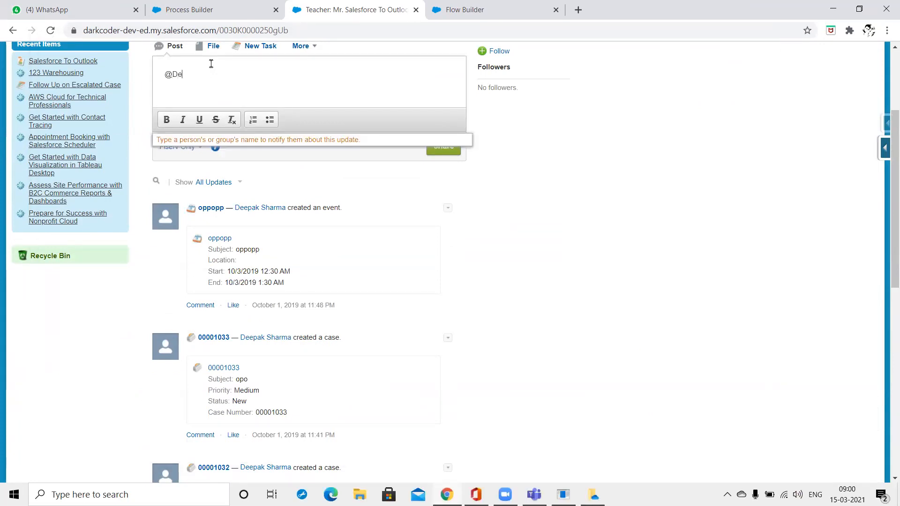
text(epak)
key(ctrl+a)
key(BackSpace)
text(D)
key(BackSpace)
key(Return)
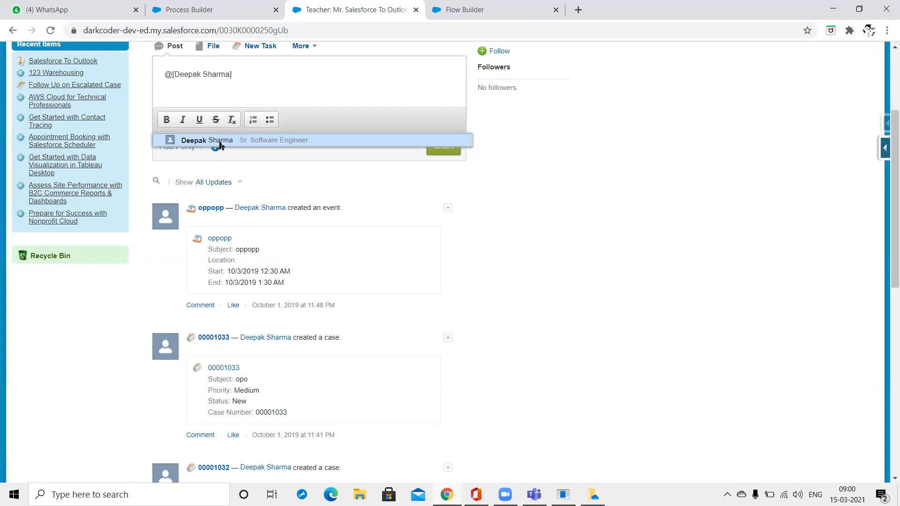
Insert the user mention, add ': This is dem' and share the post.
click(218, 143)
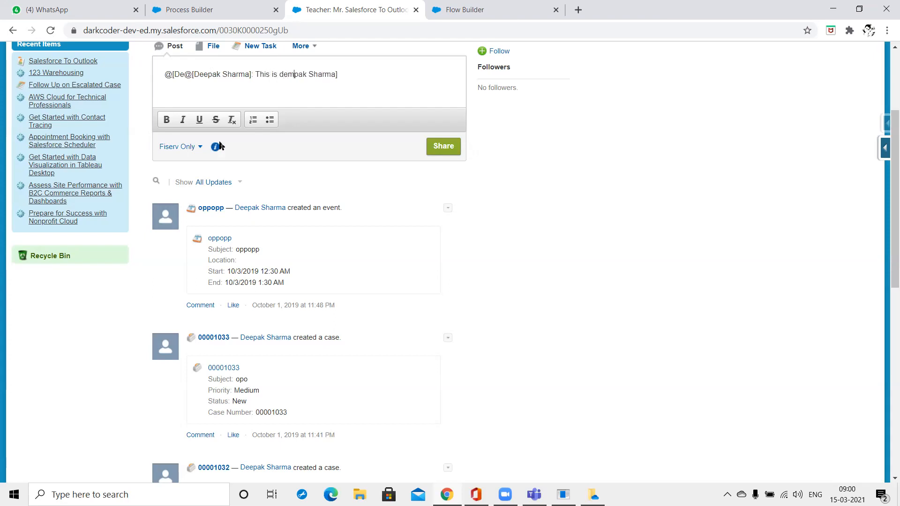
click(439, 149)
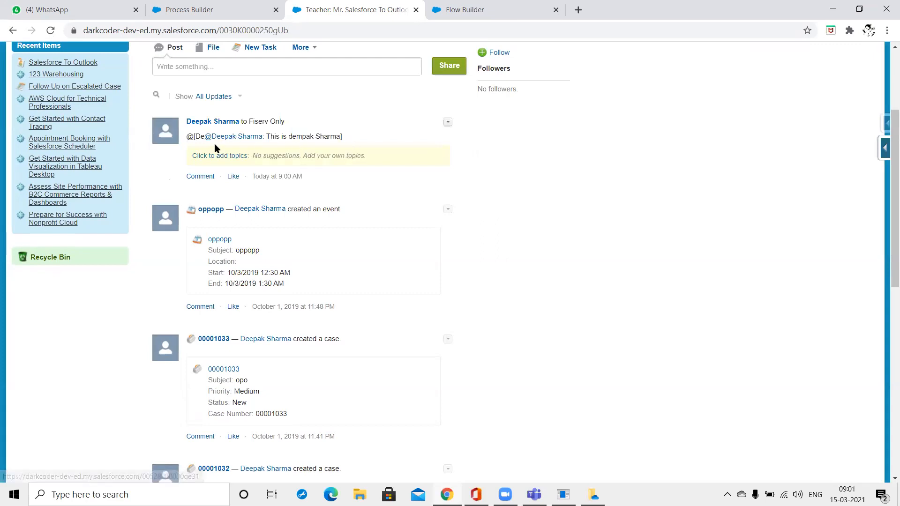
click(465, 11)
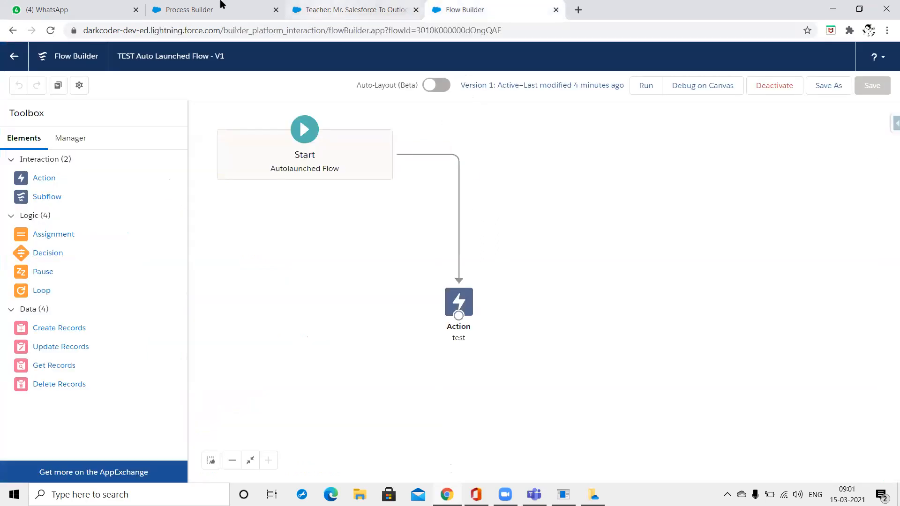
Set the Chatter action to post to a user found by searching.
click(190, 9)
click(589, 262)
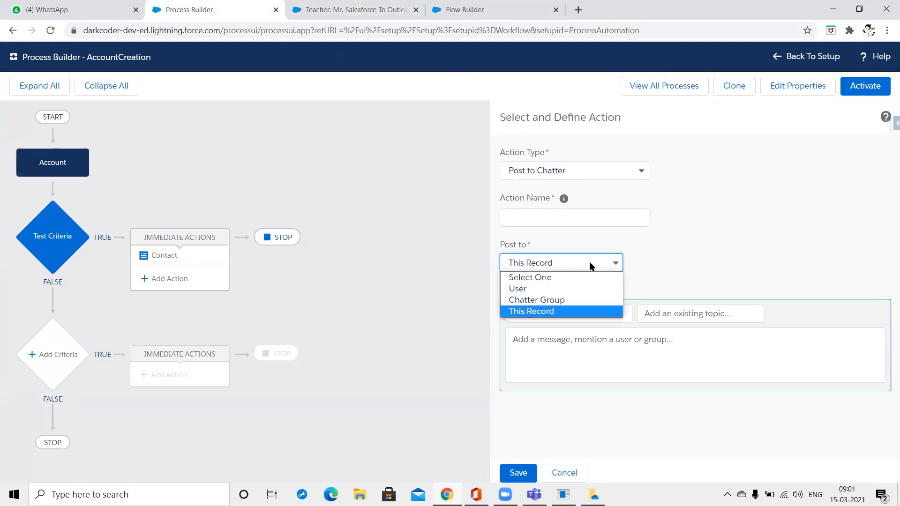
click(569, 289)
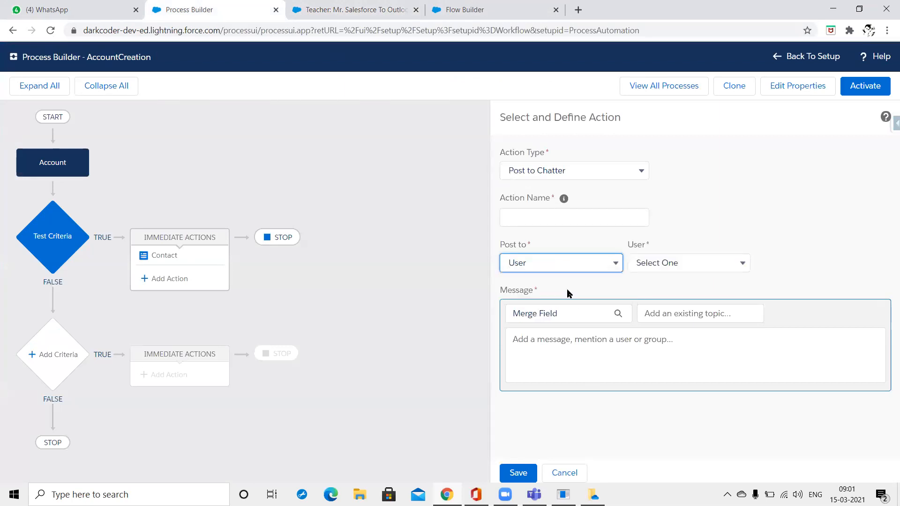
click(705, 263)
click(705, 287)
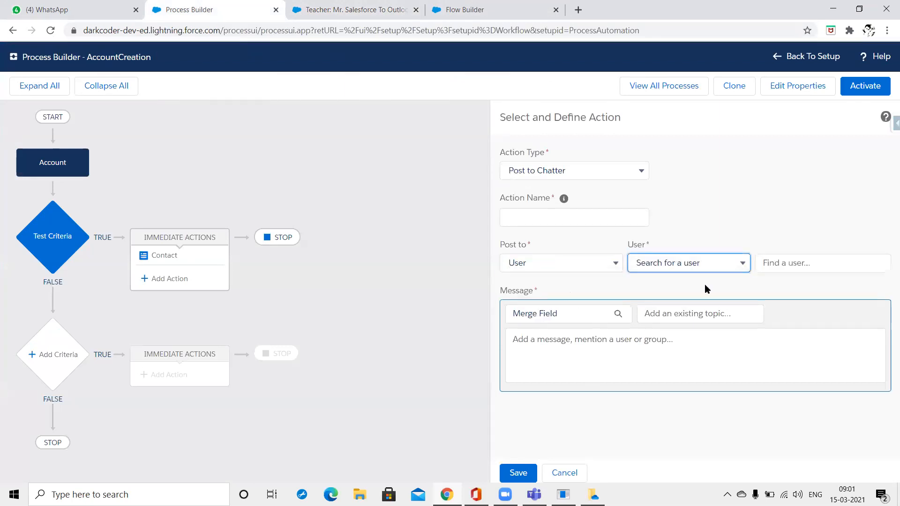
click(812, 263)
text(Deepak)
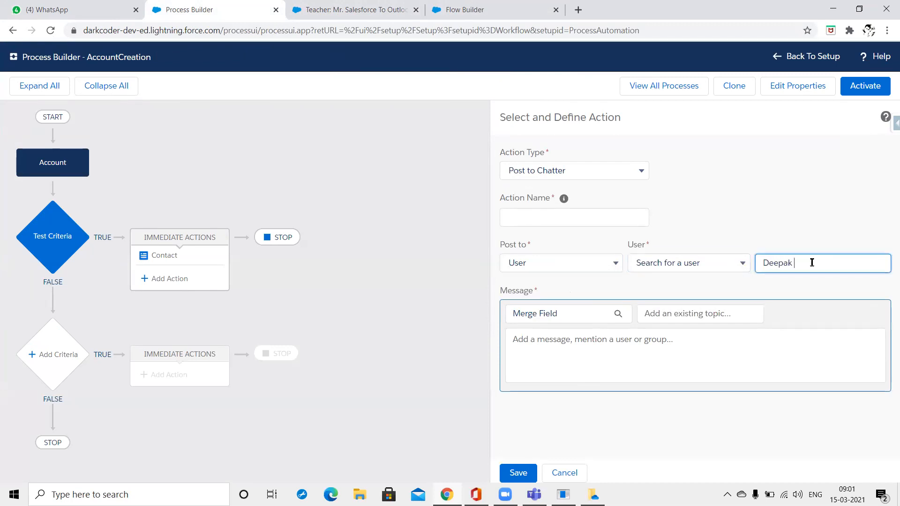
click(809, 301)
Enter message 'THis is demo chat', switch Post to Chatter Group and clear the Group field.
click(637, 358)
text(THis is demo chat)
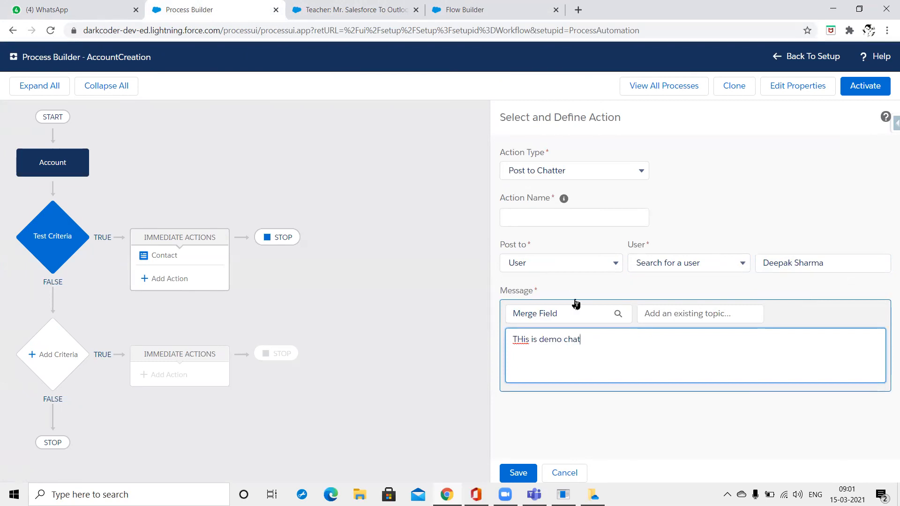
click(582, 264)
click(576, 298)
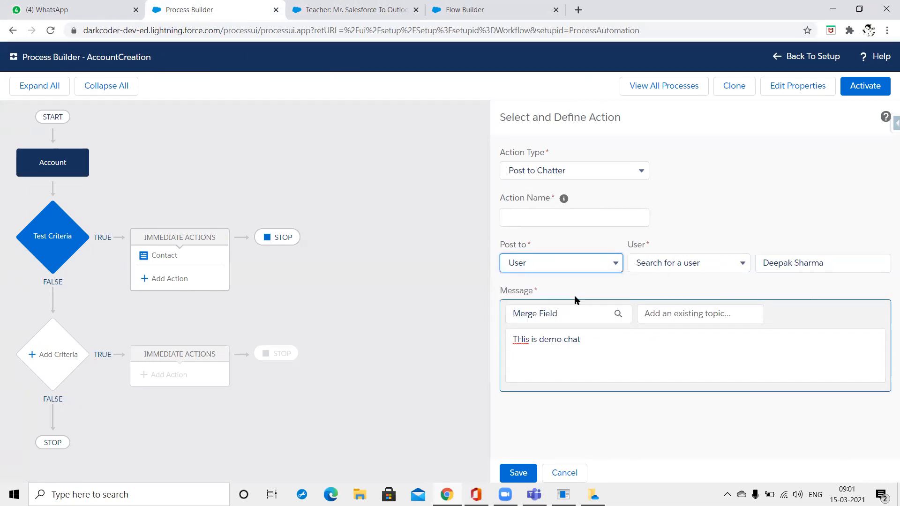
click(694, 261)
key(ctrl+a)
key(BackSpace)
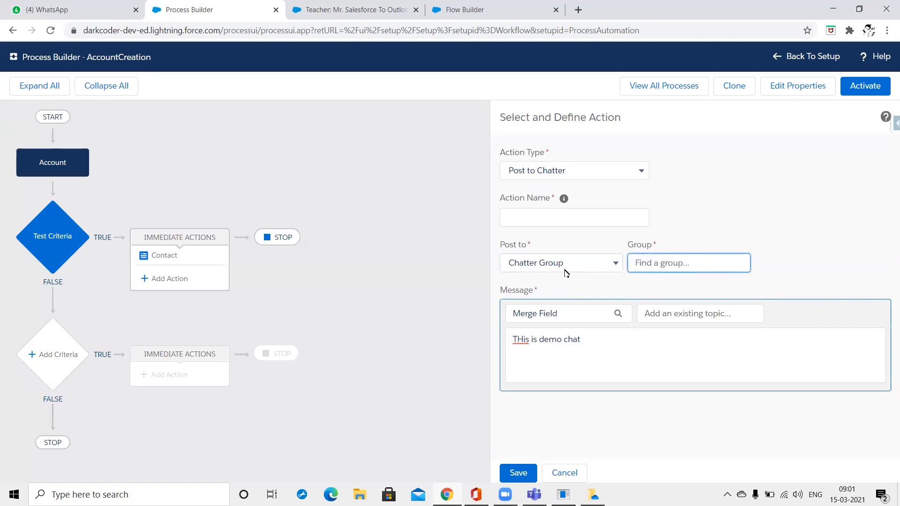
click(464, 9)
Find and open the Chatter page from All Tabs.
click(357, 9)
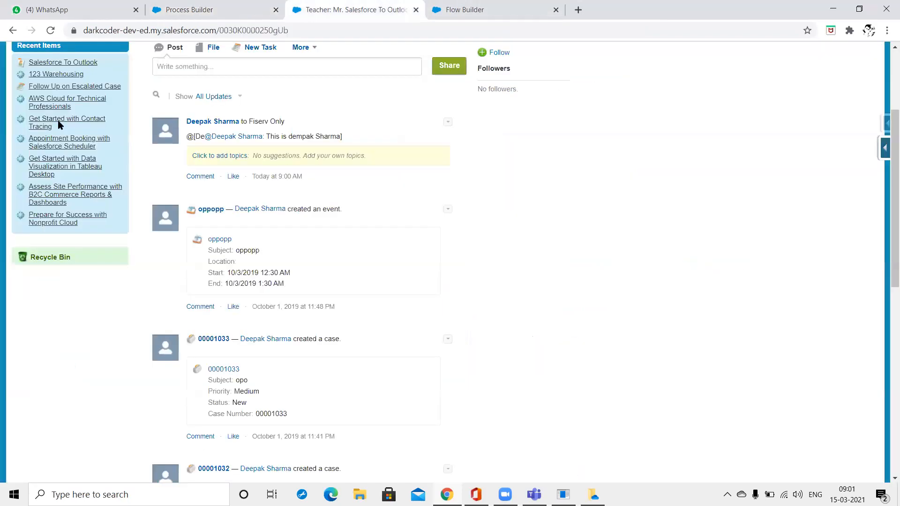
scroll(58, 124, up, 3)
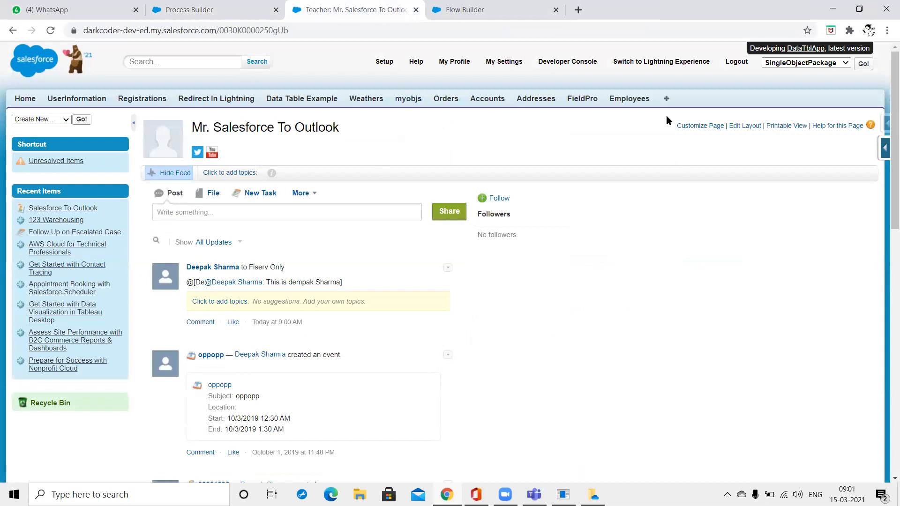
click(666, 100)
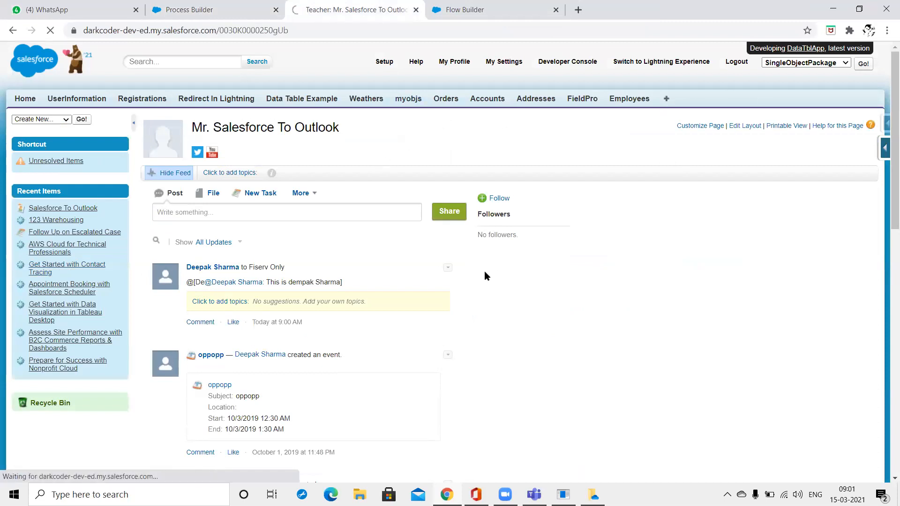
key(ctrl+f)
text(chat)
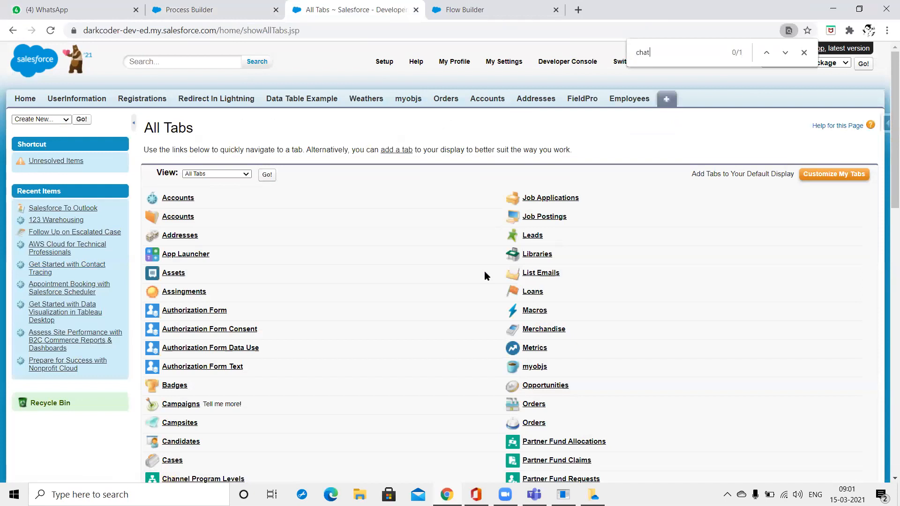
text(ter)
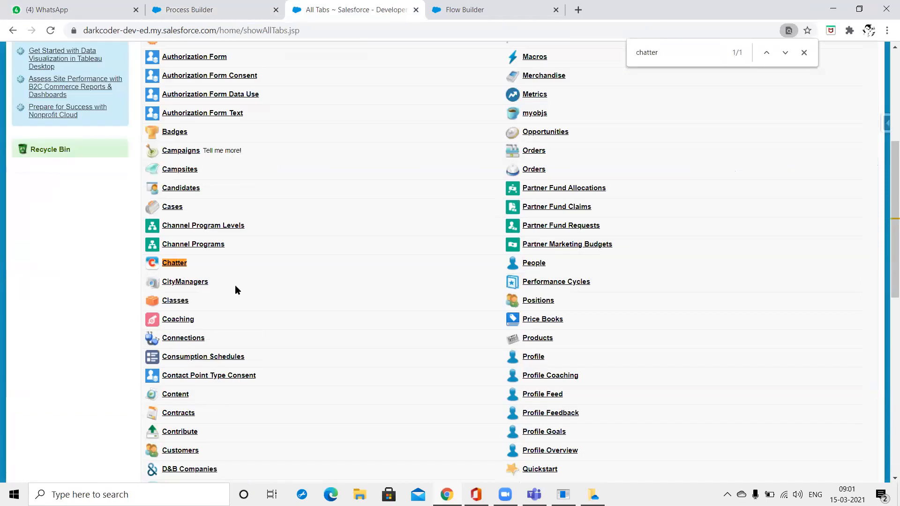
click(182, 263)
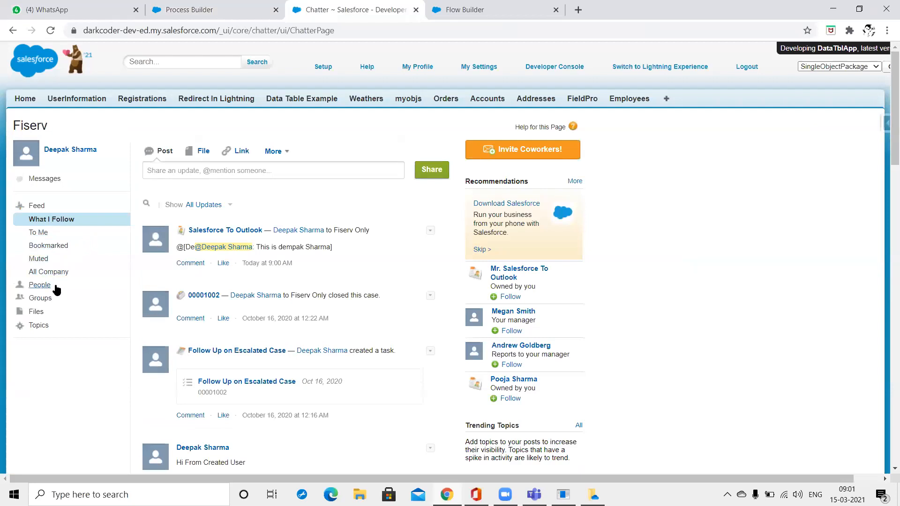
Create and save a new public Chatter group named TEST Group.
click(41, 298)
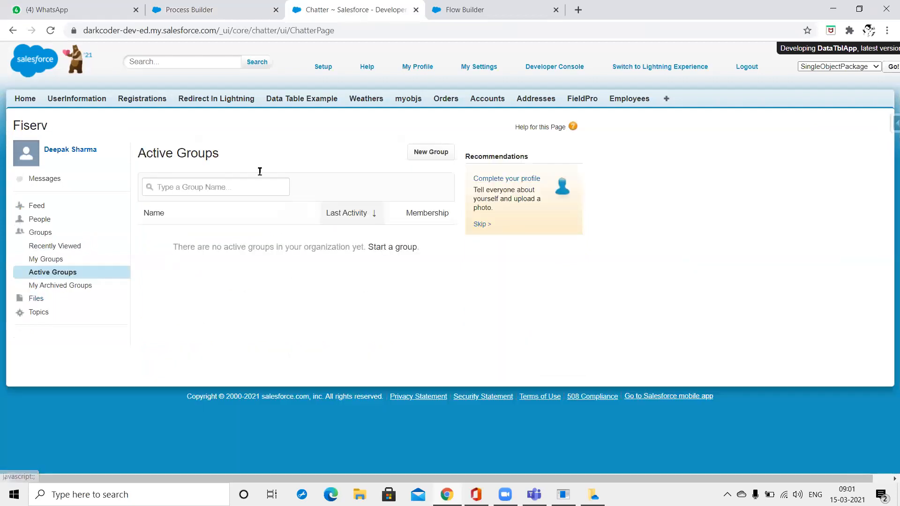
click(440, 152)
text(TEST Group)
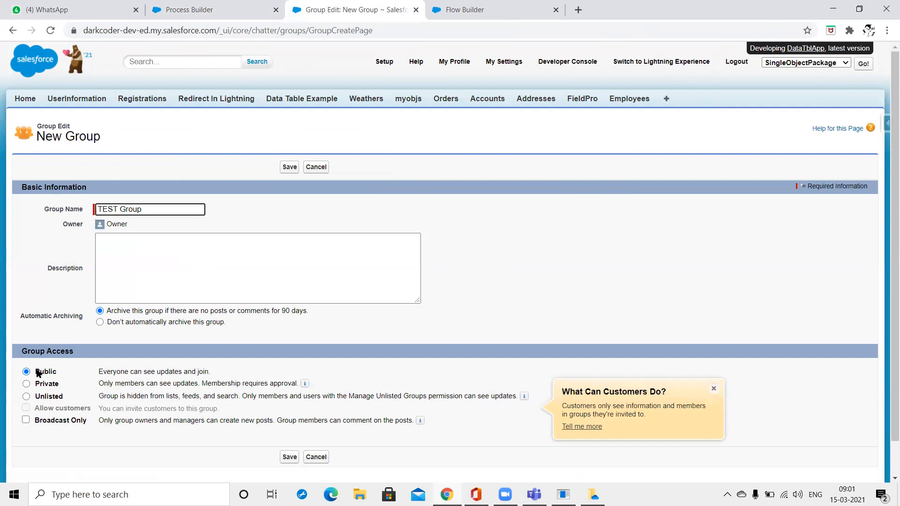
click(290, 167)
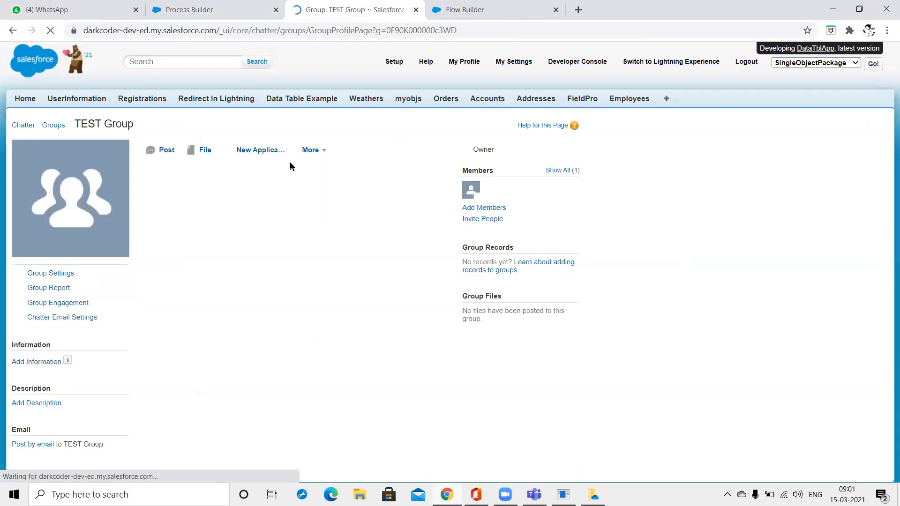
Pick TEST Group in the Group lookup, then change Post to to This Record.
click(458, 6)
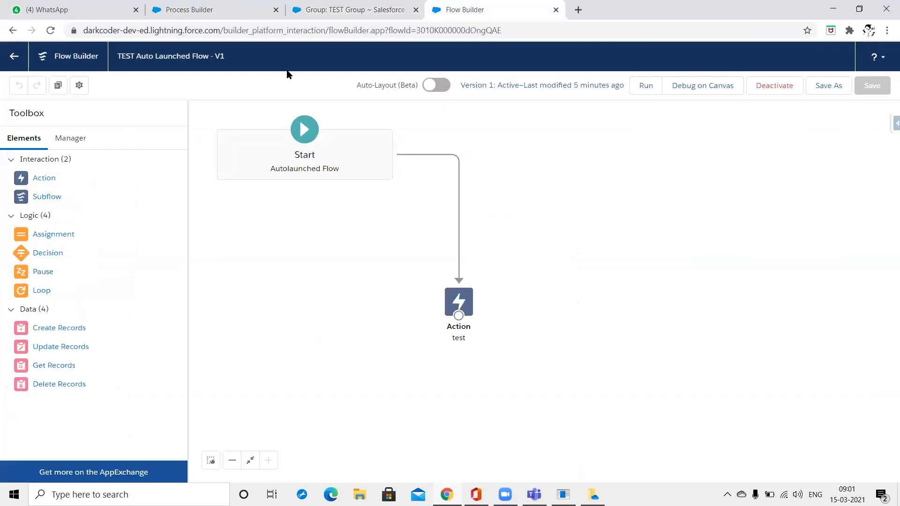
click(205, 6)
text(Test G)
click(700, 295)
click(628, 361)
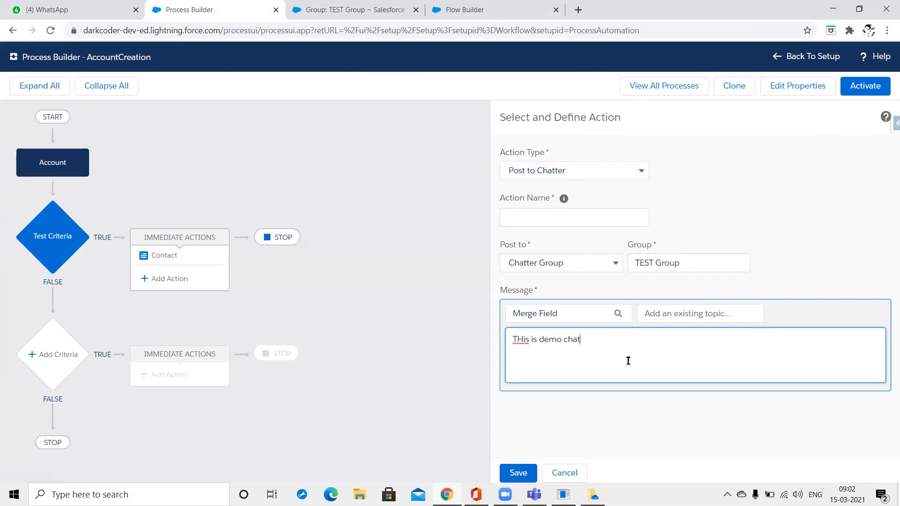
click(578, 275)
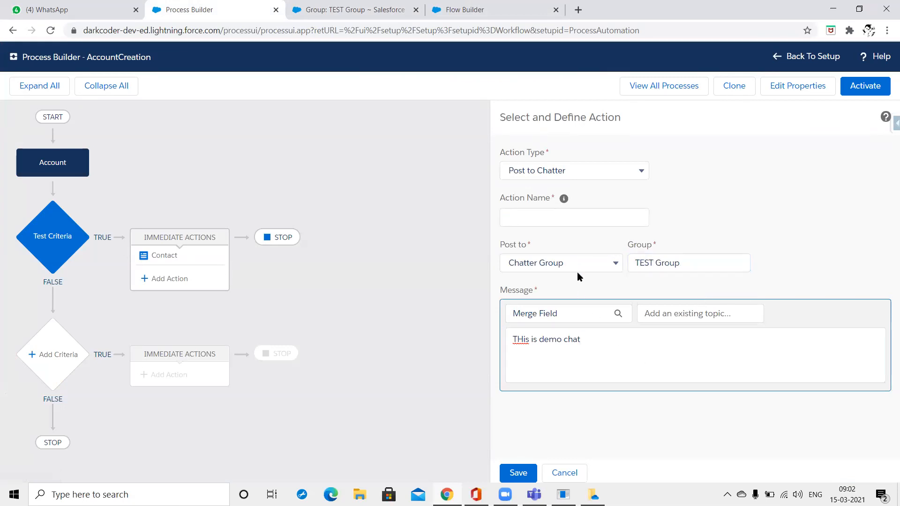
click(579, 268)
click(573, 311)
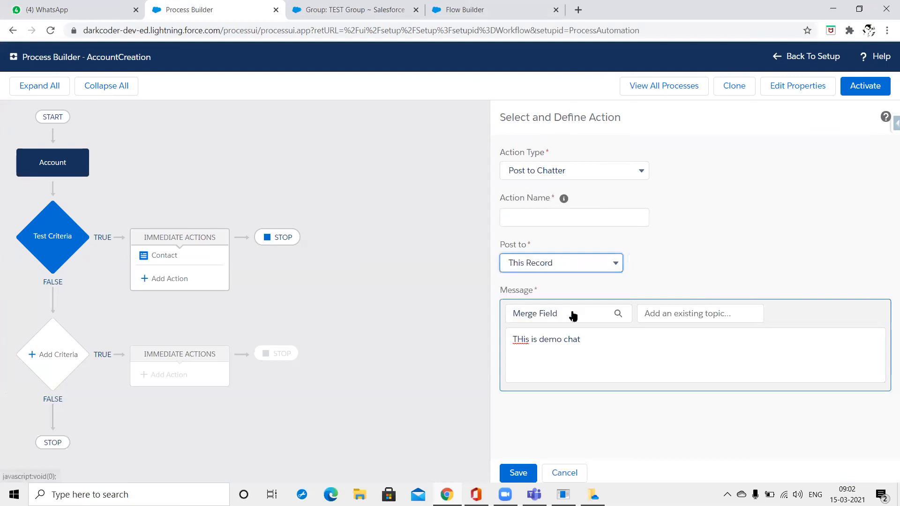
Check the Home feed showing TEST Group's creation, then return to Process Builder.
click(382, 6)
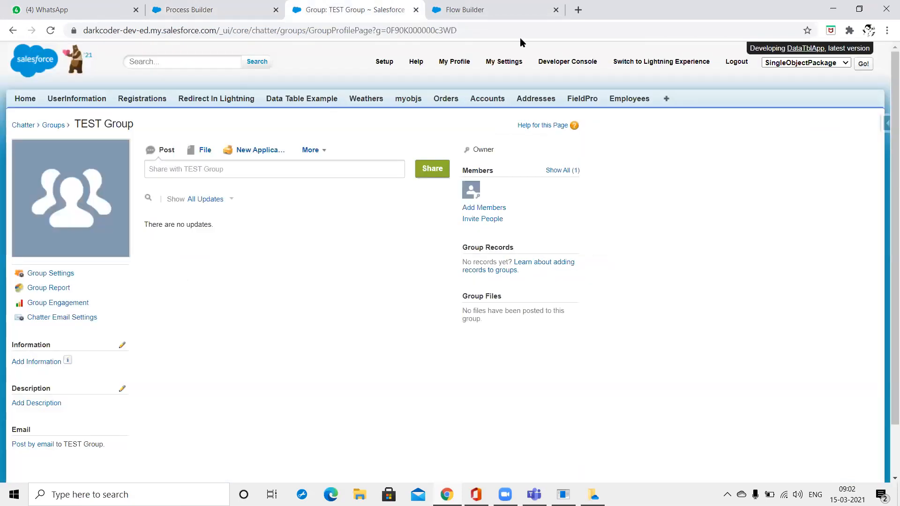
click(434, 9)
click(284, 7)
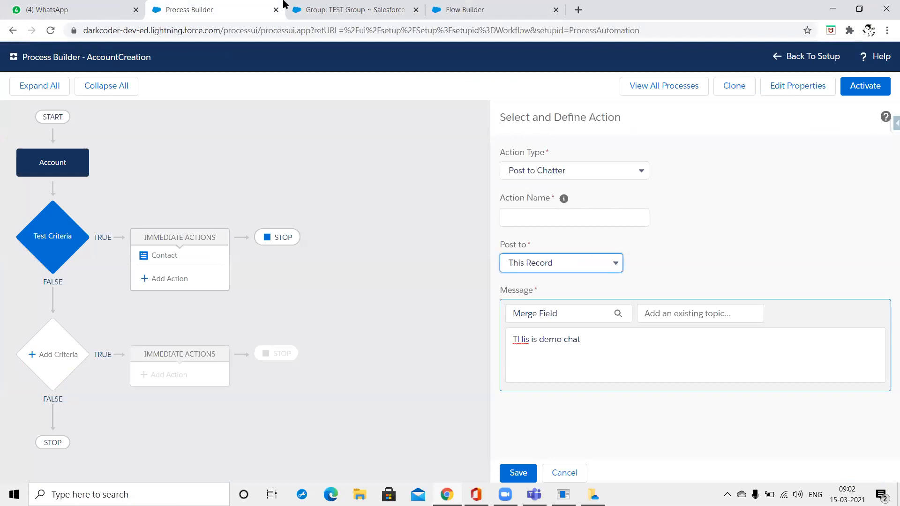
click(355, 9)
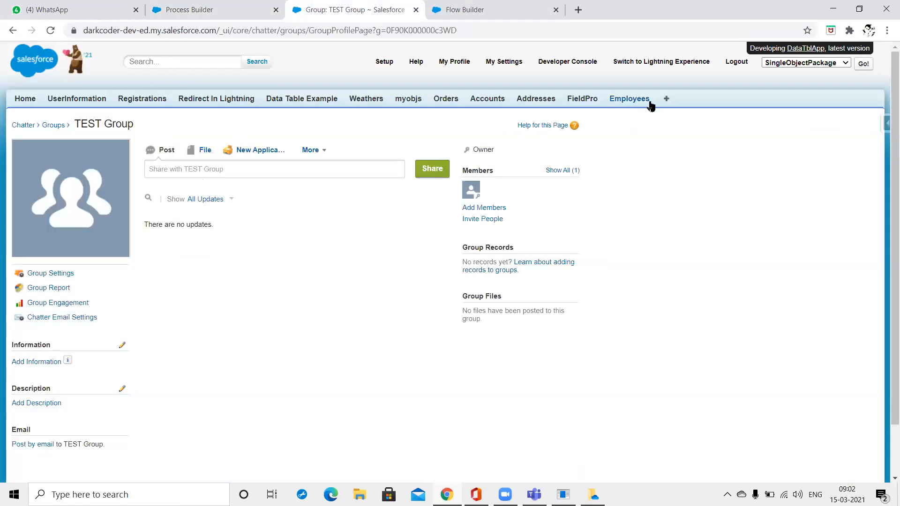
click(33, 102)
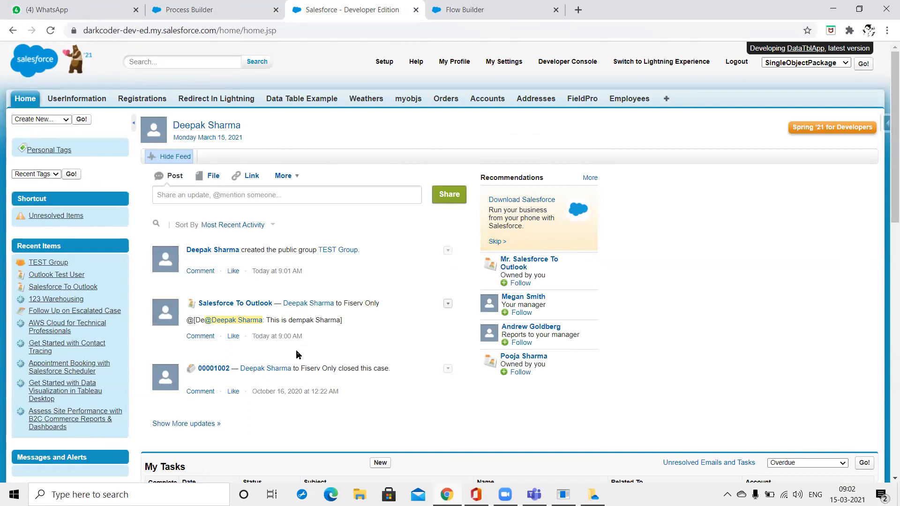
click(211, 8)
Post to a searched user, name the action 'POST TO CHATTER', and save it.
click(614, 265)
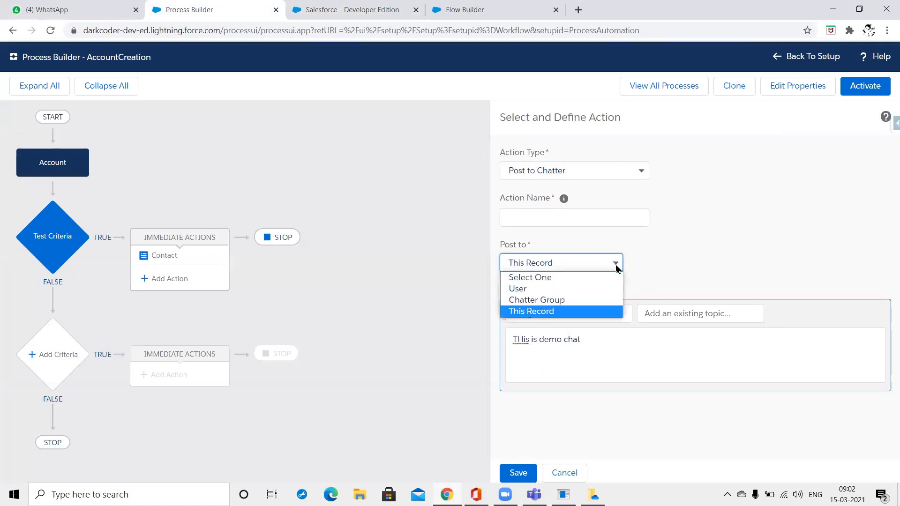
click(600, 288)
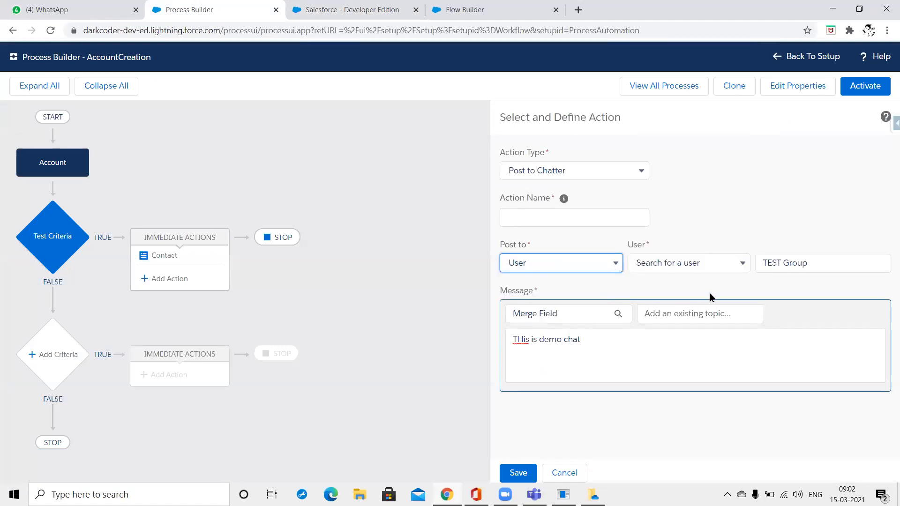
click(737, 261)
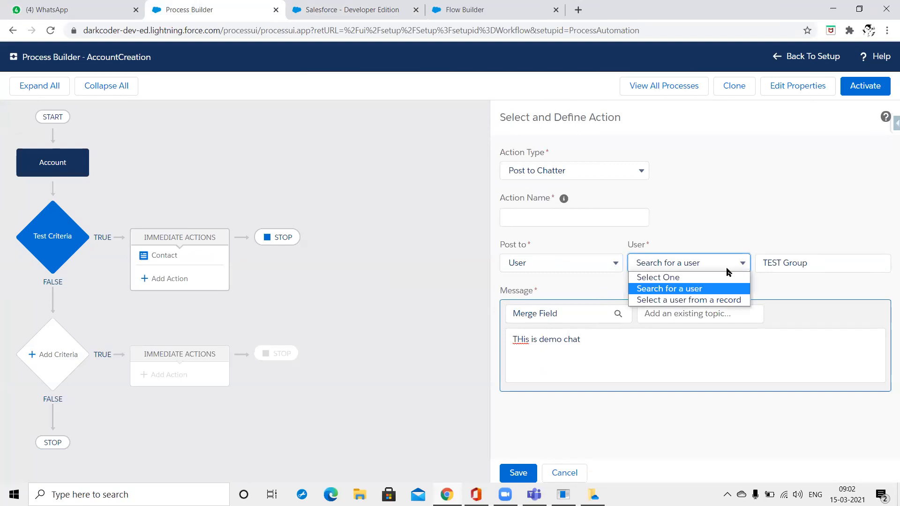
click(728, 271)
drag(838, 261, 765, 262)
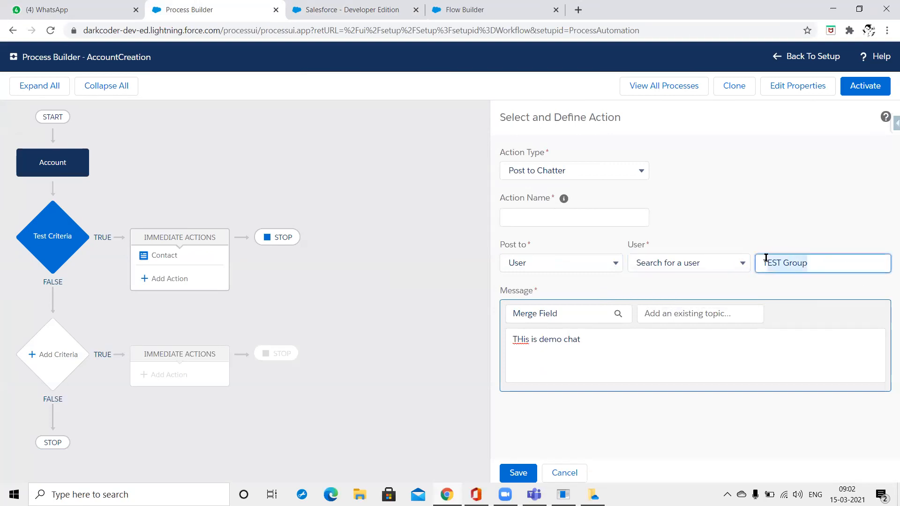
text(deepak)
click(834, 292)
click(623, 370)
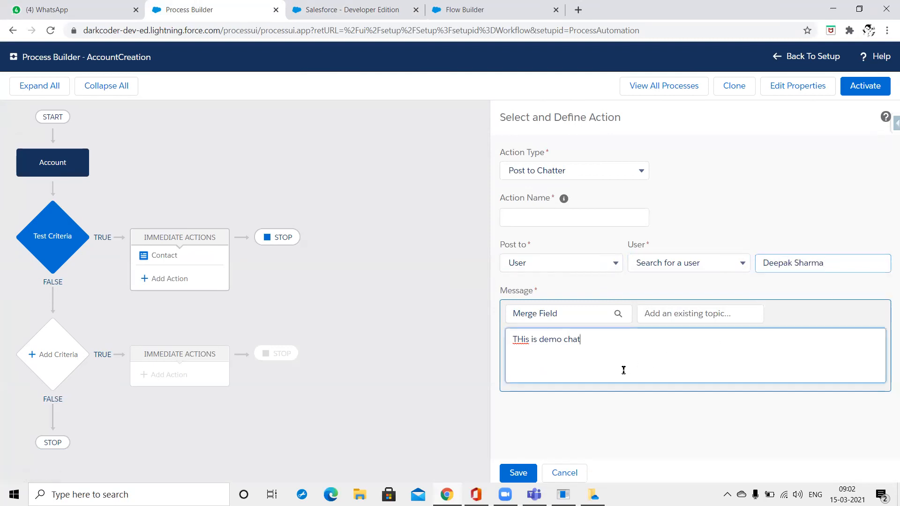
click(601, 218)
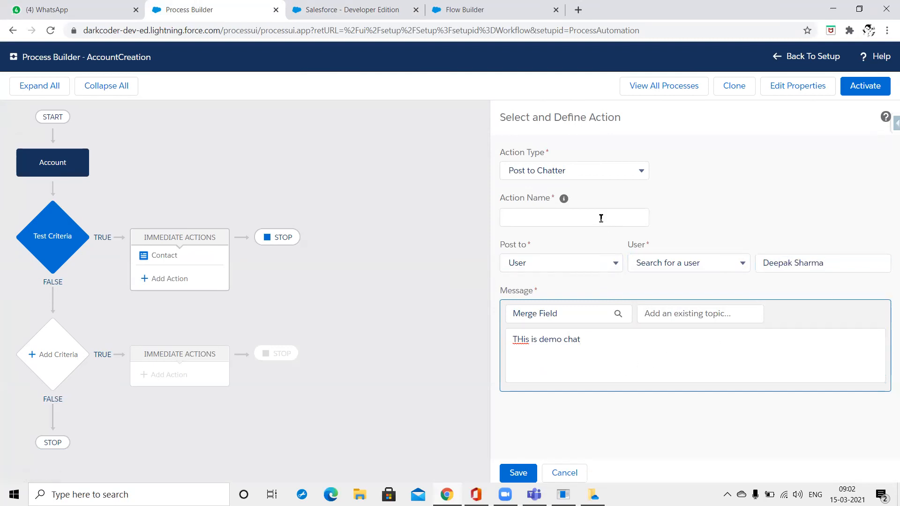
text(POST TO CHATTER)
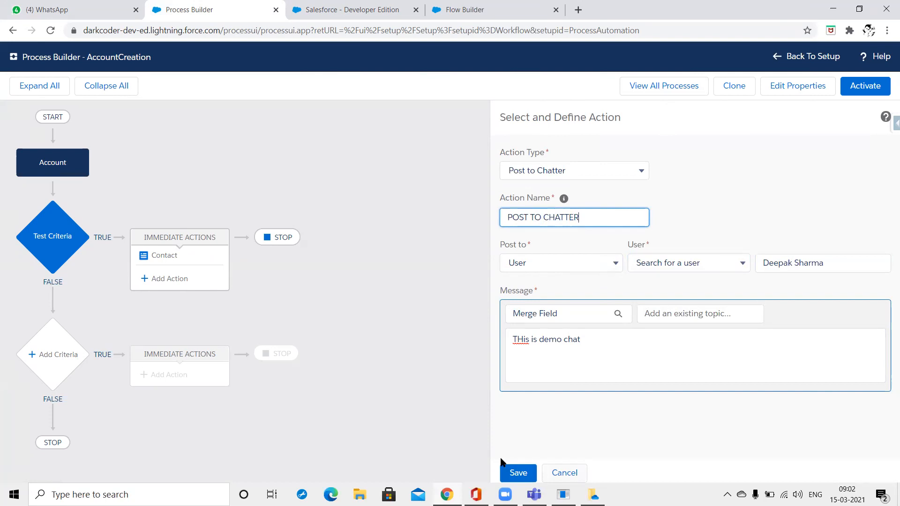
click(518, 474)
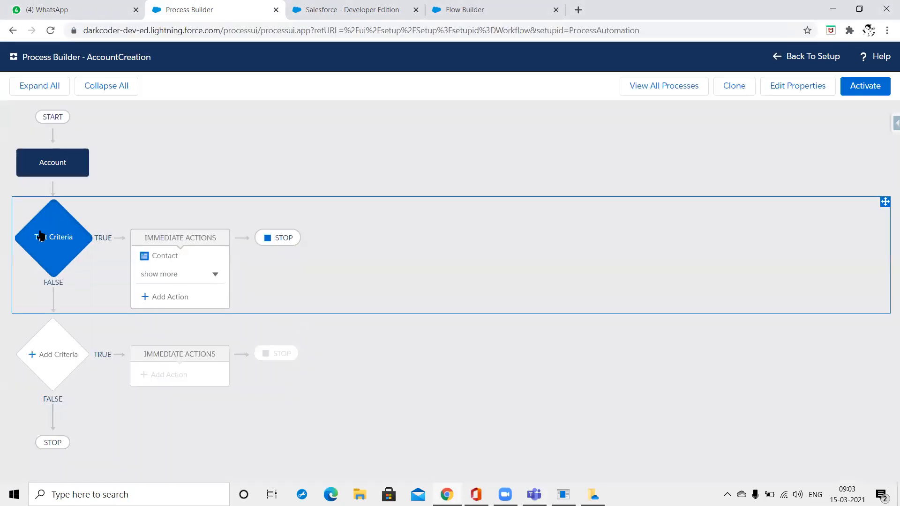
Save Test Criteria as 'No criteria—just execute the actions!' and add another action under it.
click(61, 248)
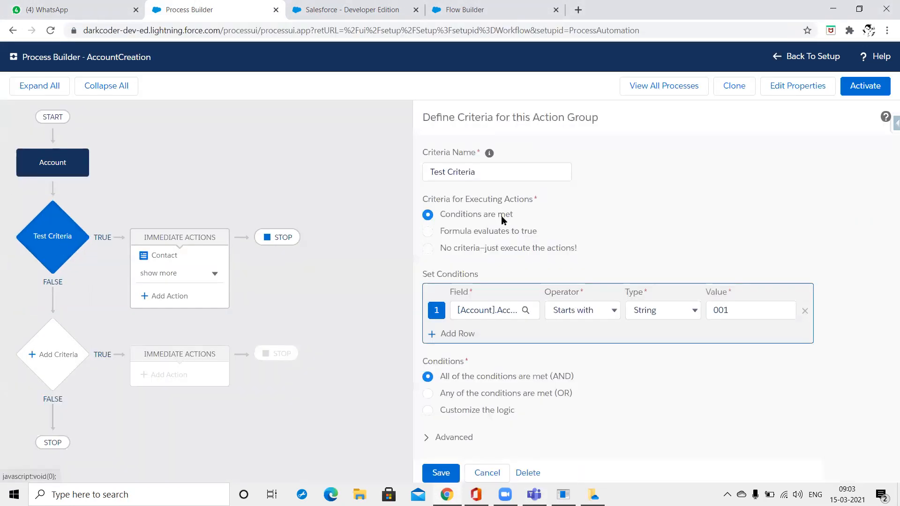
click(480, 247)
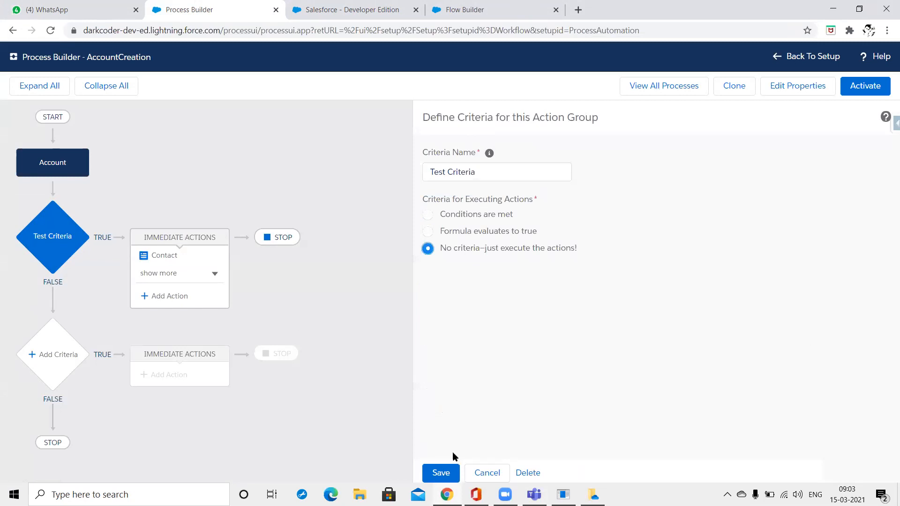
click(443, 472)
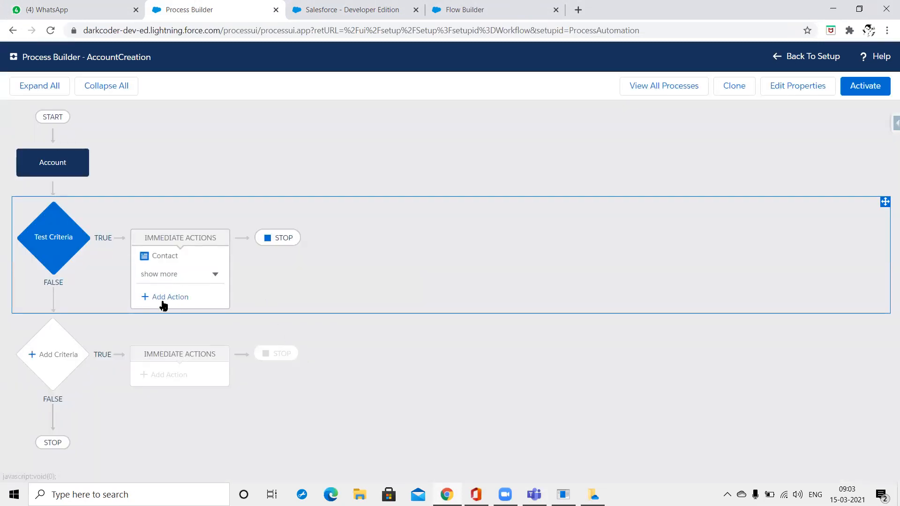
click(163, 302)
Set the new action's type to Processes and search 'test' for an invocable process, finding none.
click(570, 171)
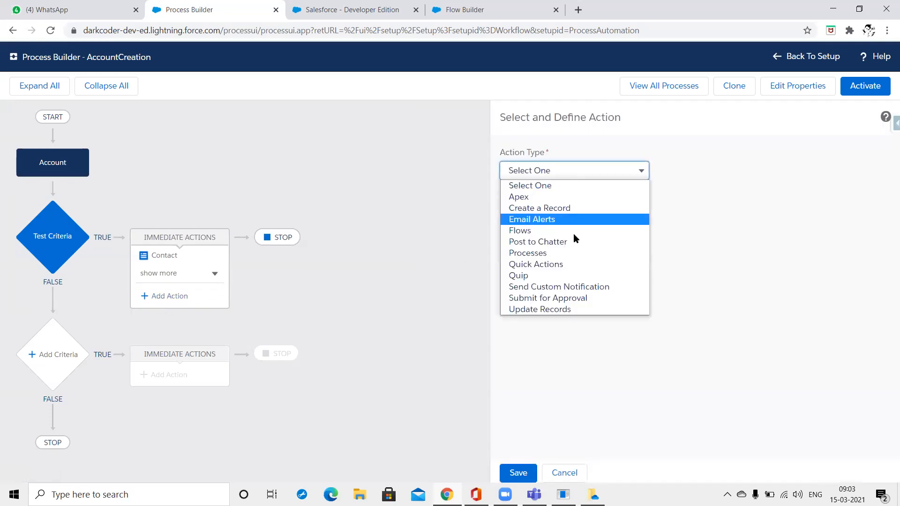
click(570, 254)
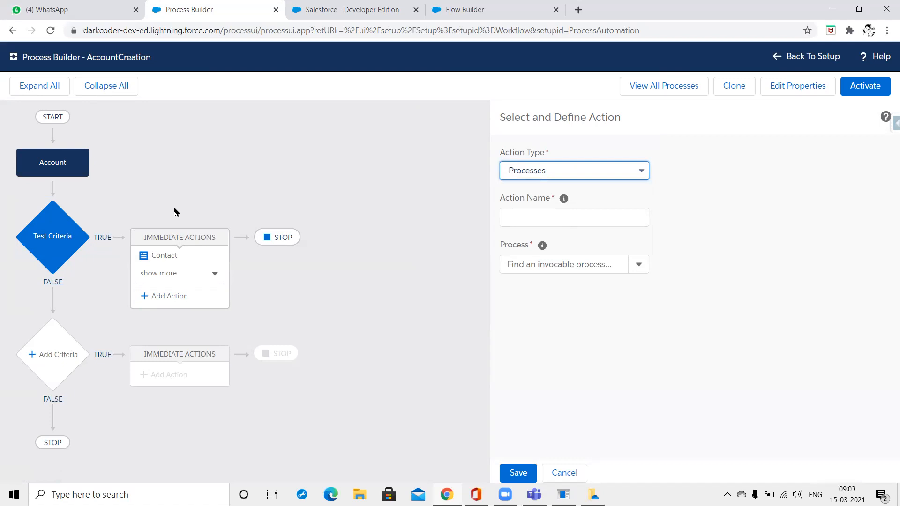
click(542, 256)
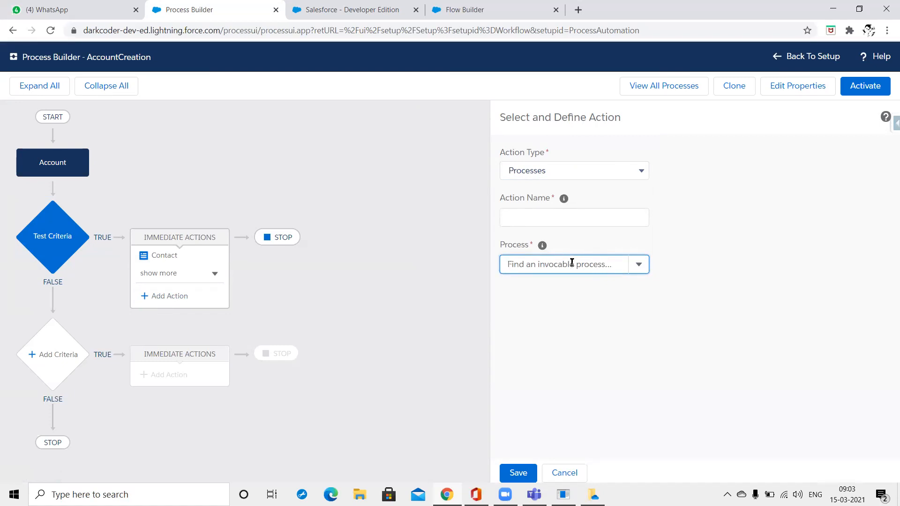
text(test)
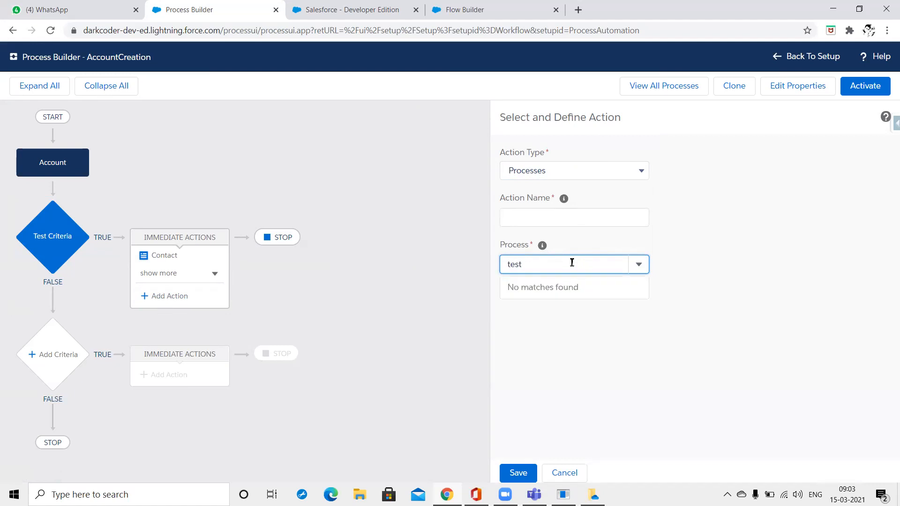
key(BackSpace)
key(BackSpace)
key(BackSpace)
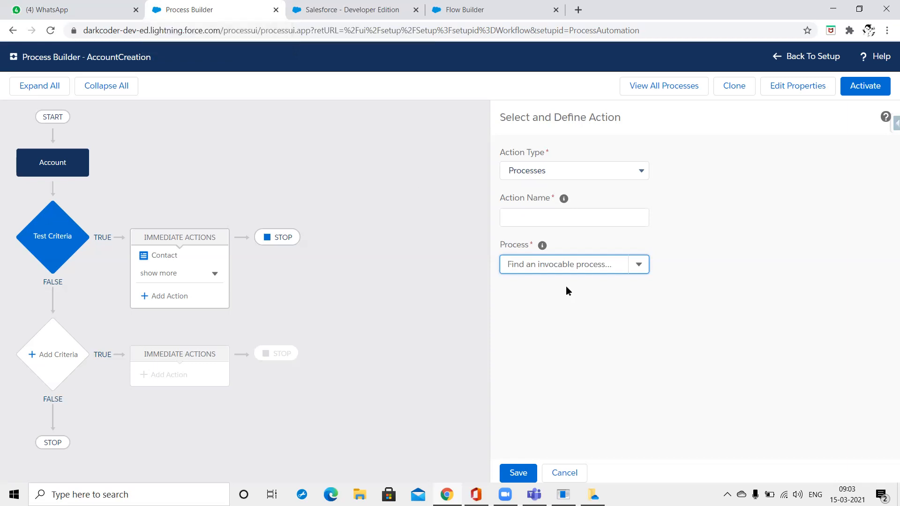
text(tea)
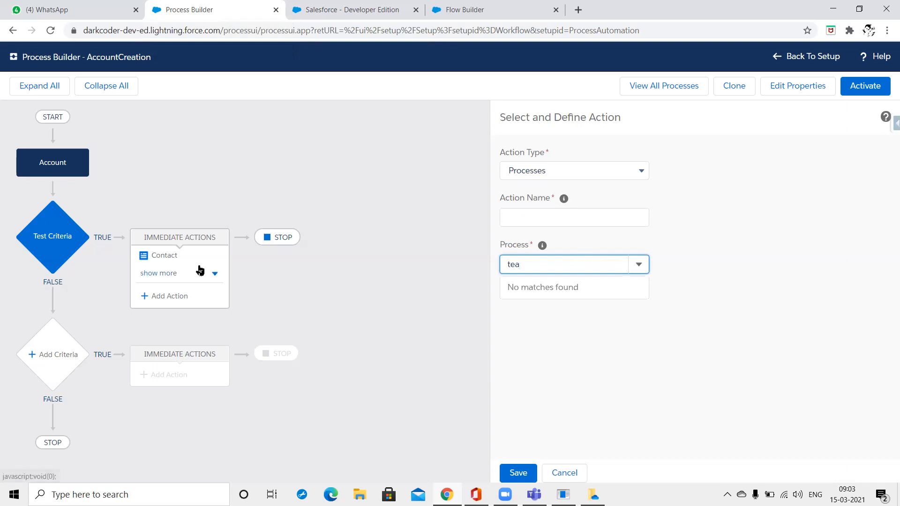
click(90, 272)
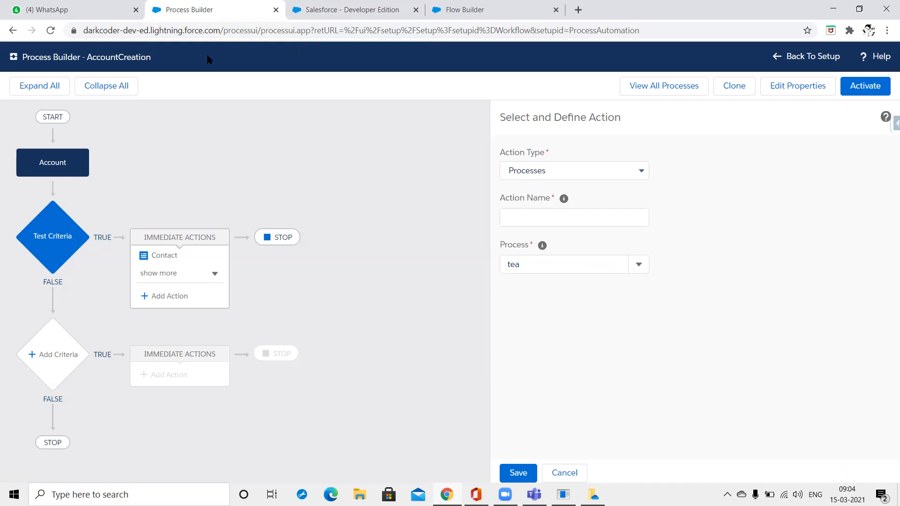
right_click(220, 24)
Duplicate the Process Builder tab and move the copy before the original.
right_click(221, 12)
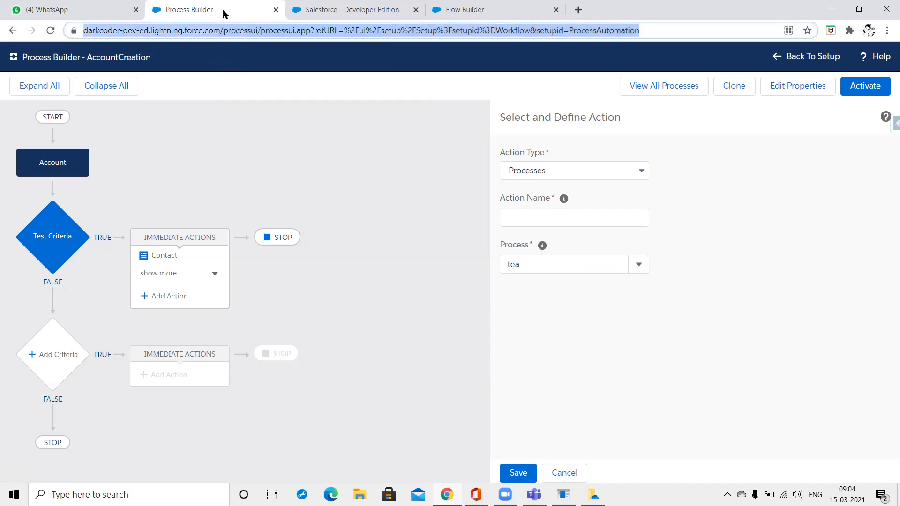
right_click(221, 12)
click(265, 85)
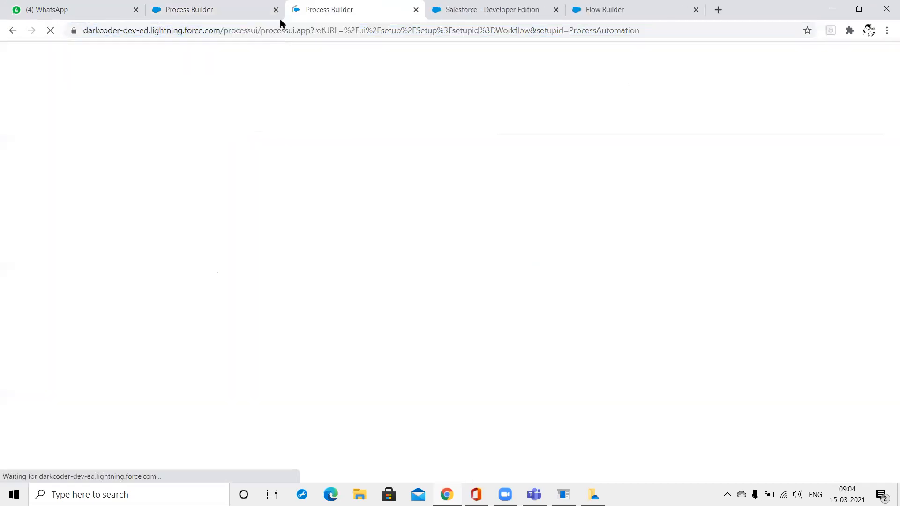
drag(311, 10, 142, 7)
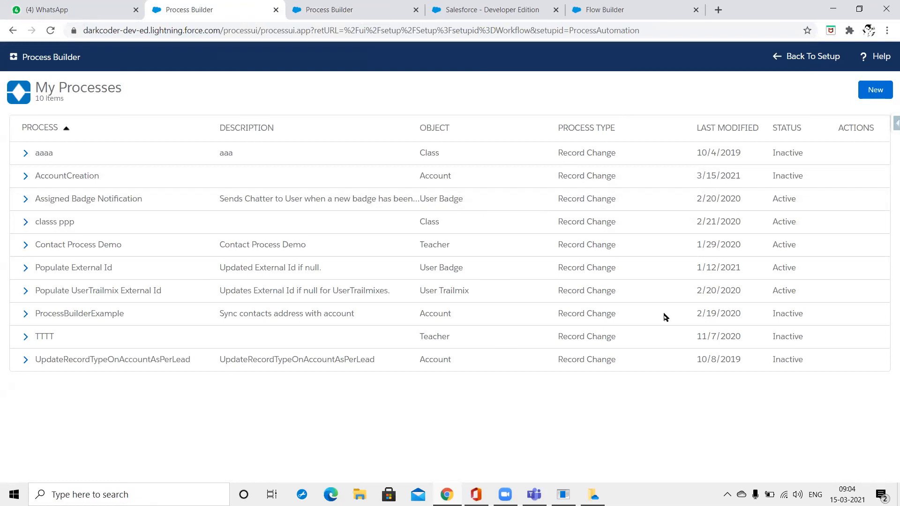
Create a new process 'Autolaunch Test Process' that starts when invoked by another process.
click(869, 100)
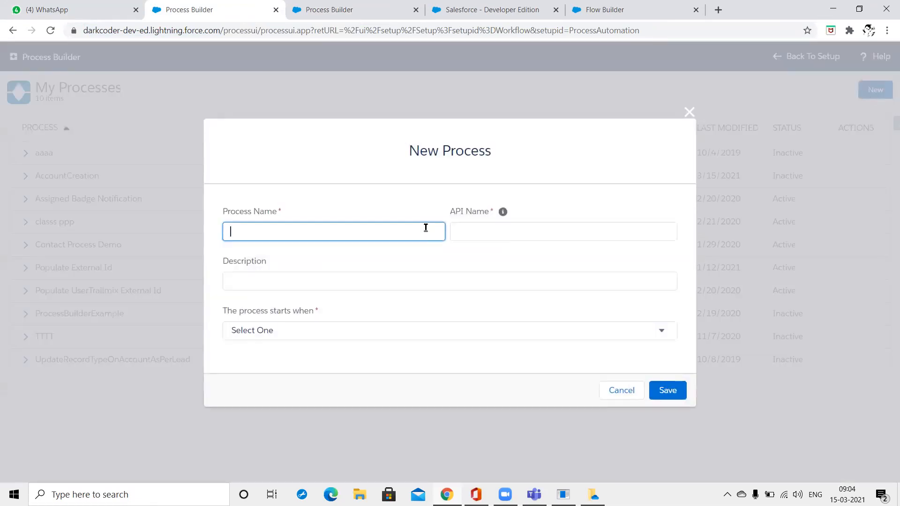
text(Autolaunch Test Process)
key(Tab)
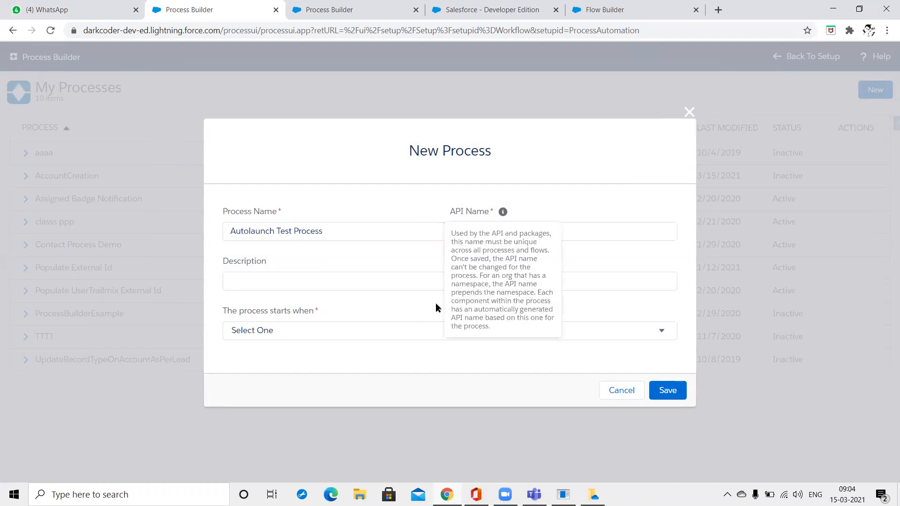
click(344, 277)
click(330, 317)
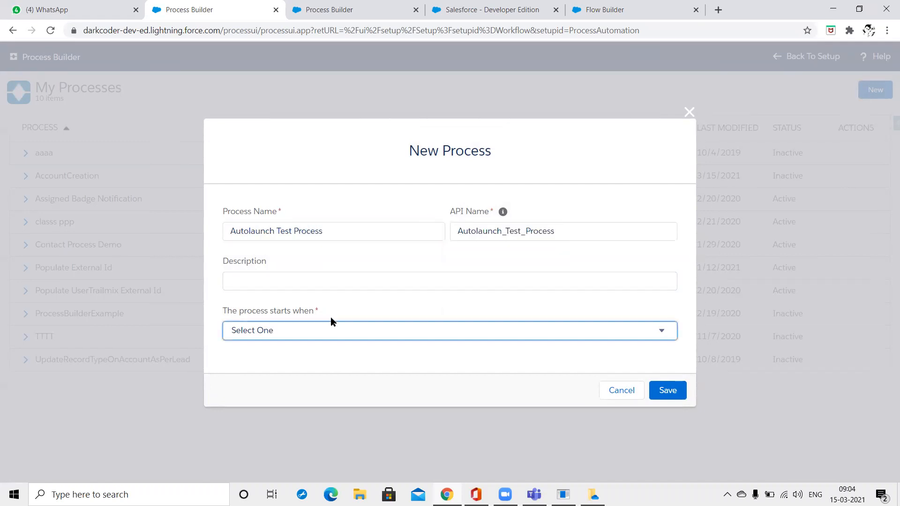
click(332, 331)
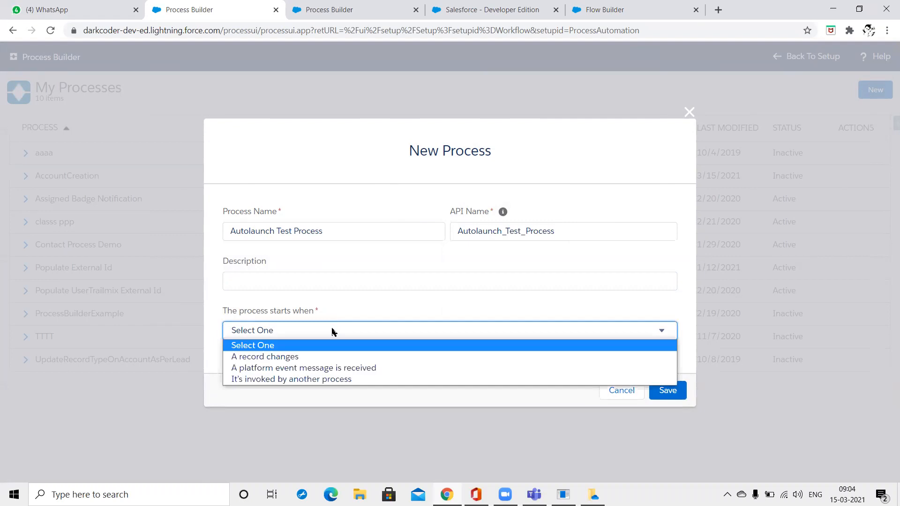
click(324, 379)
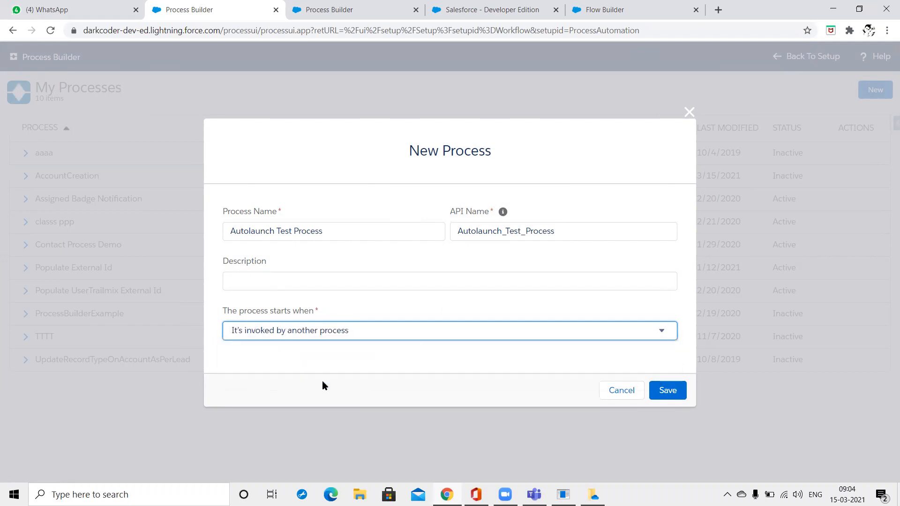
click(676, 397)
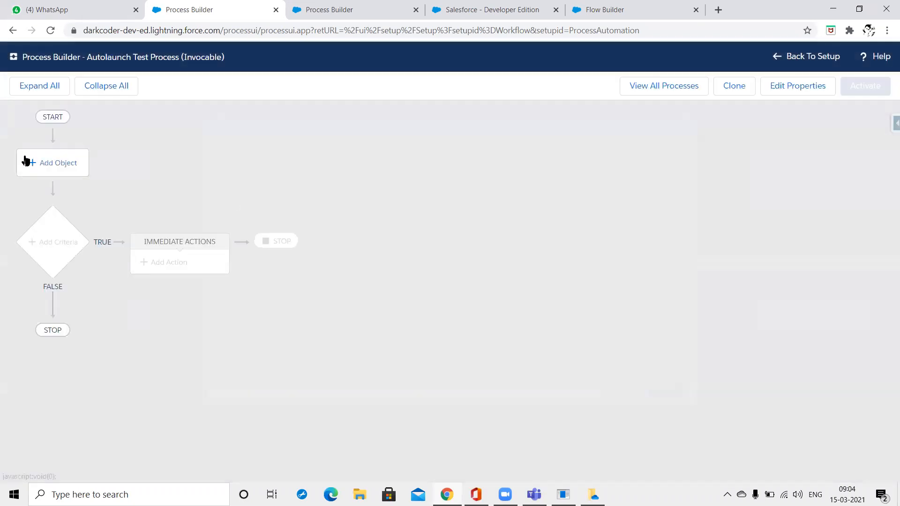
click(72, 161)
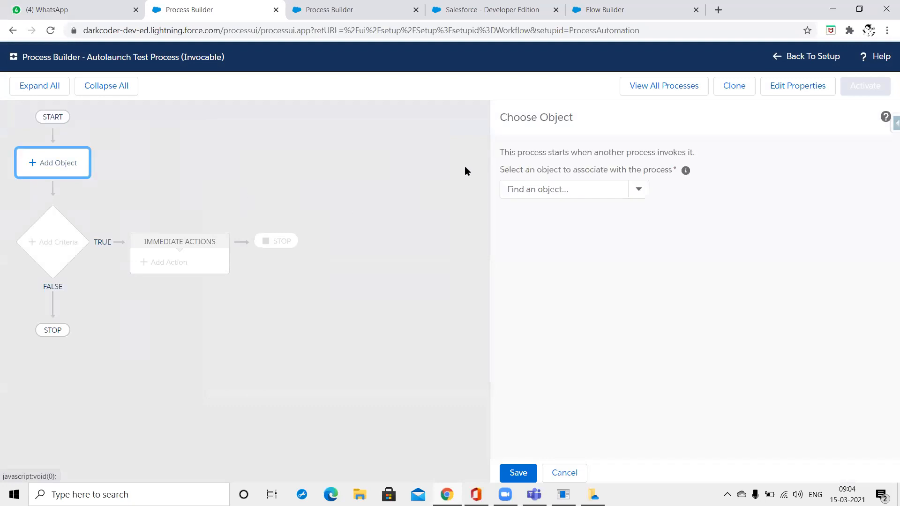
Associate the Autolaunch Test Process with the Teacher object.
click(580, 189)
text(C)
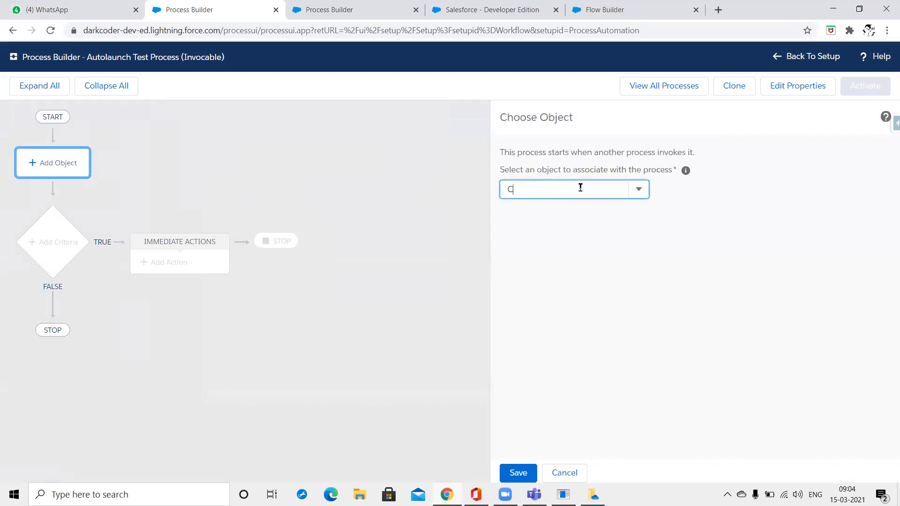
text(ontac)
key(ctrl+a)
text(Teac)
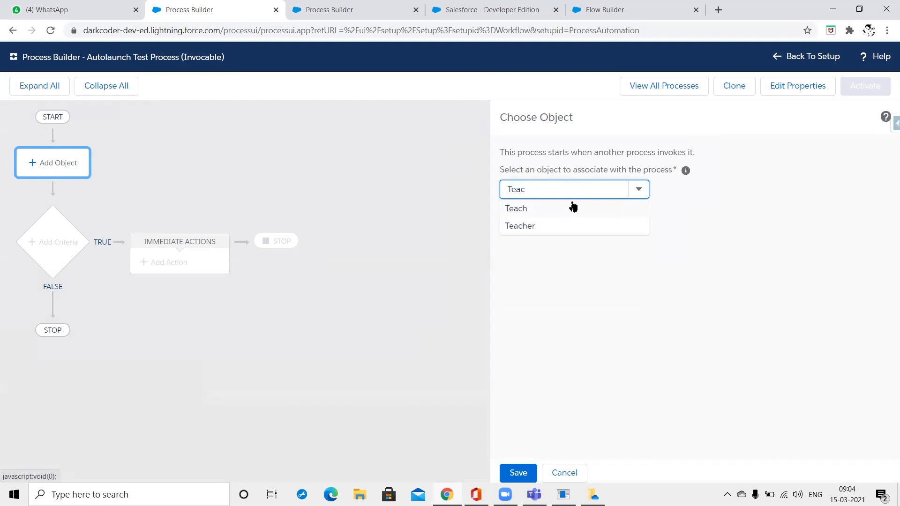
click(541, 227)
click(518, 473)
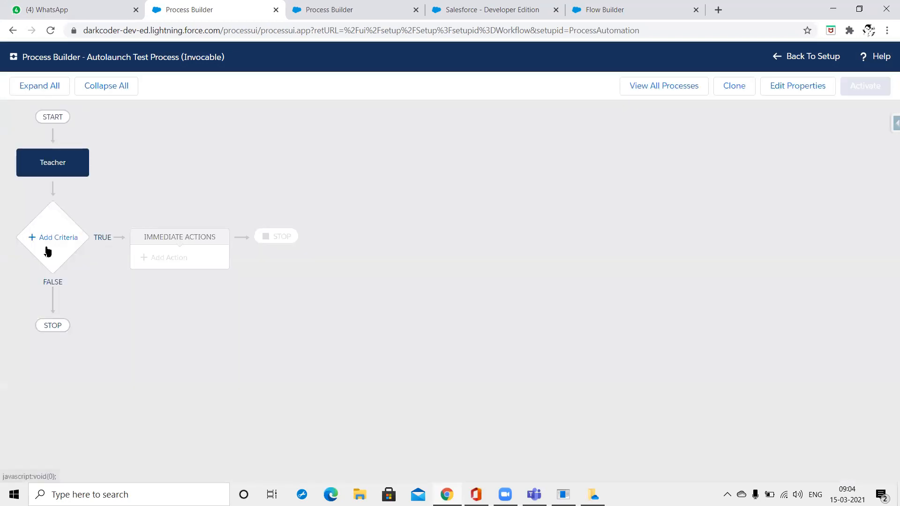
Add criteria 'Teacher C-1' that runs its actions with no conditions.
click(45, 247)
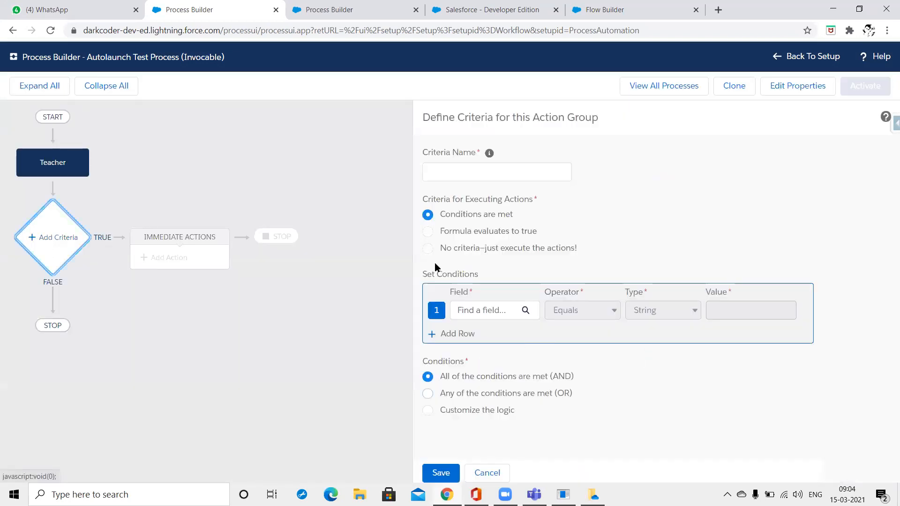
click(449, 247)
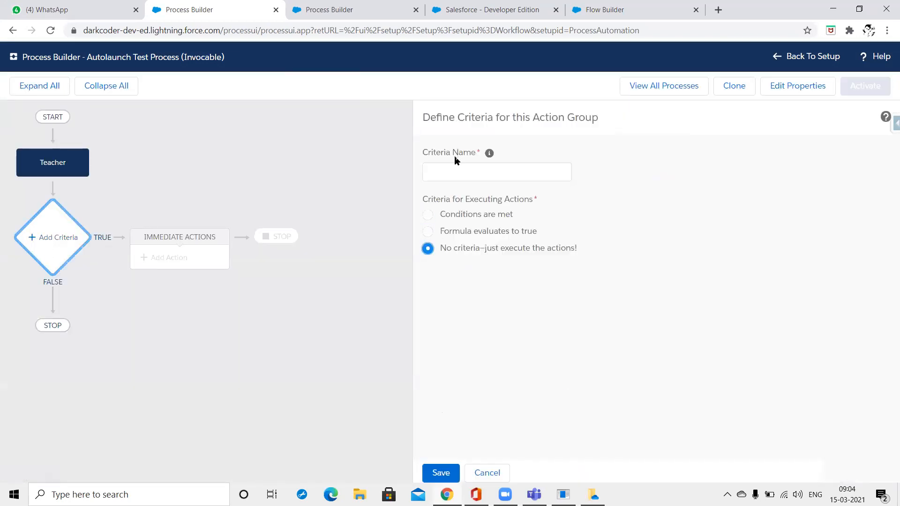
click(445, 170)
text(Tes)
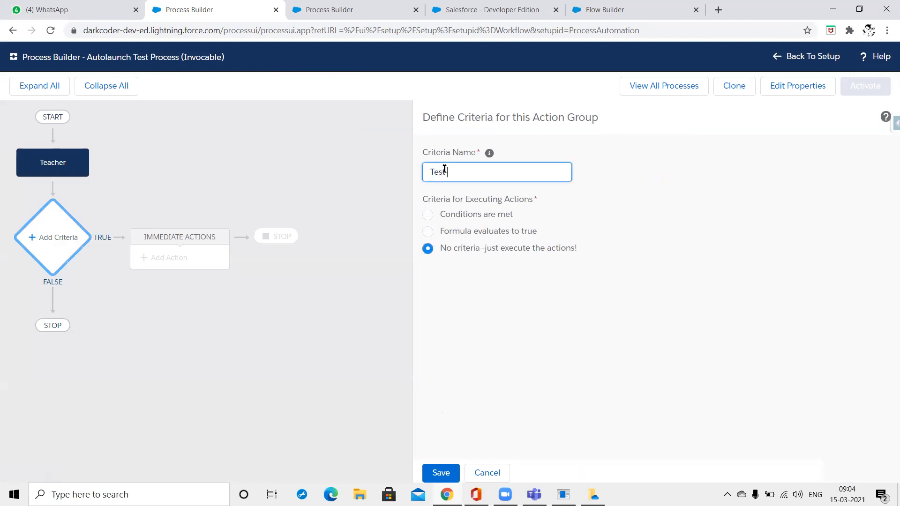
key(BackSpace)
key(BackSpace)
key(BackSpace)
text(Teacher C-1)
click(446, 494)
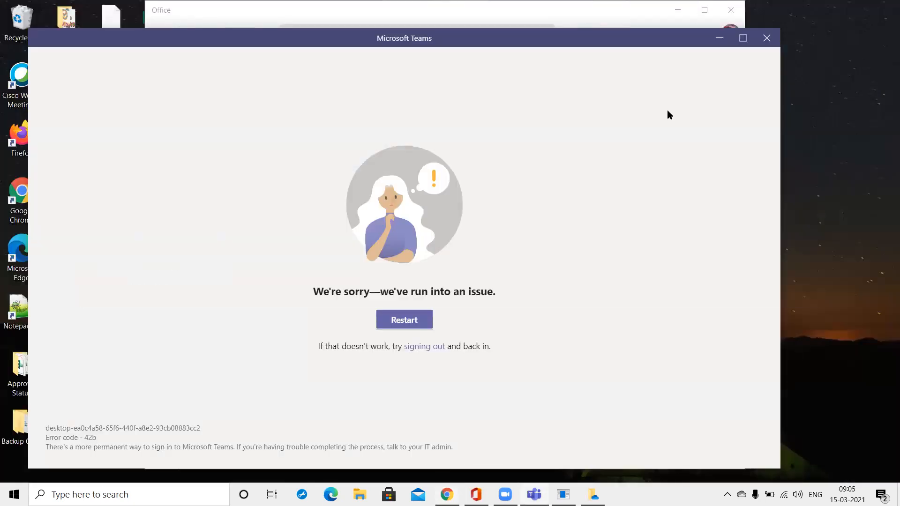
click(718, 39)
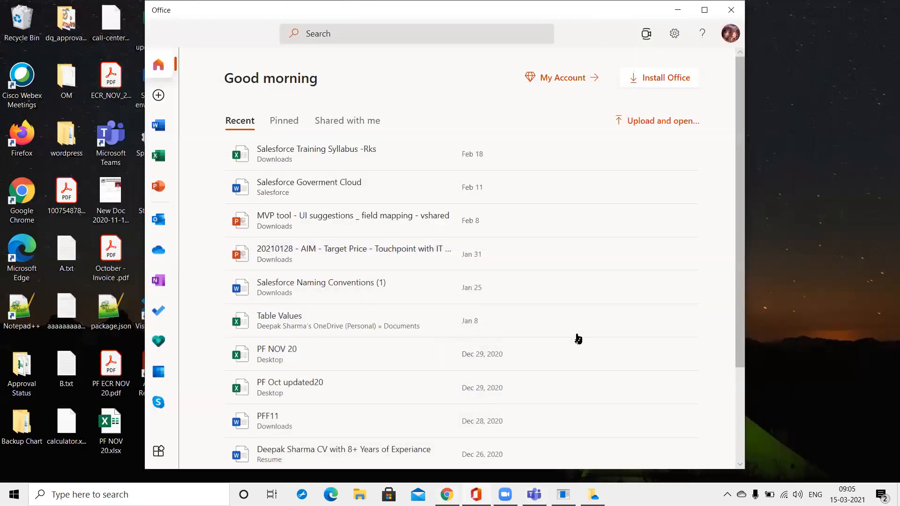
click(446, 494)
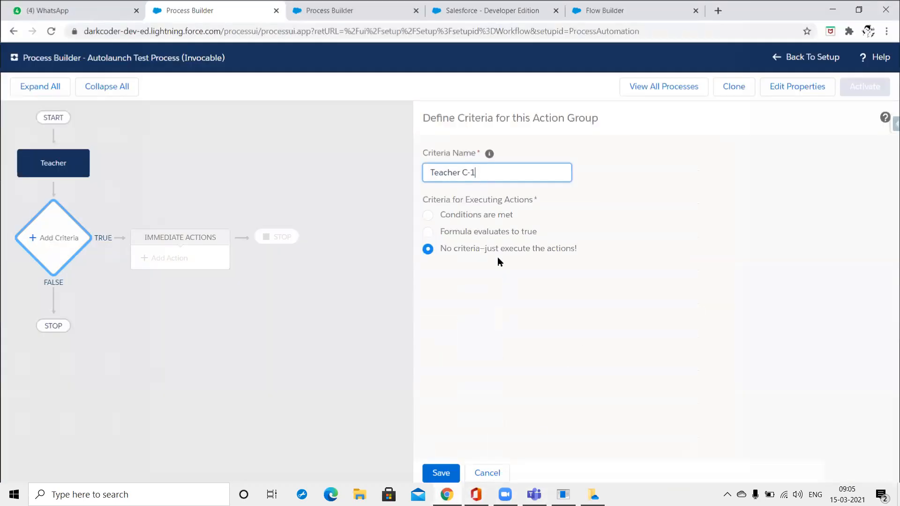
click(435, 477)
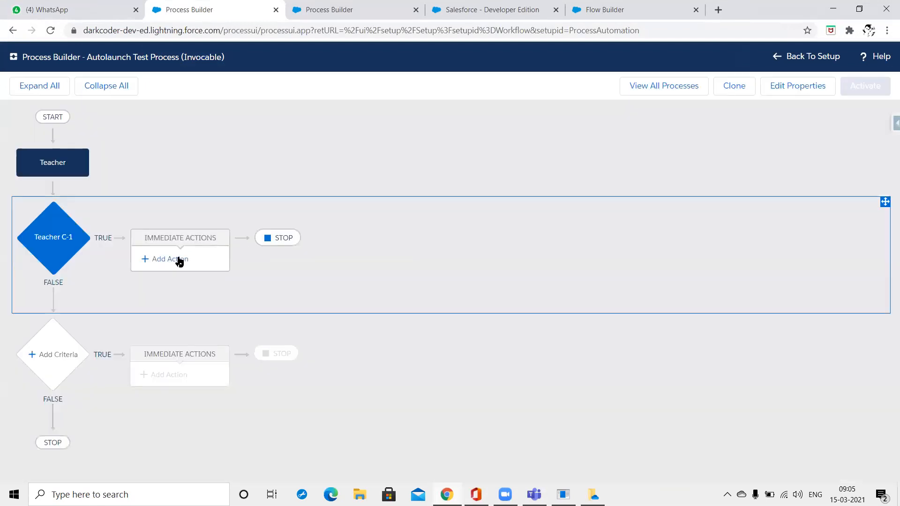
click(176, 259)
Try an Email Alerts action named TEST, then clear the email alert search text.
click(525, 172)
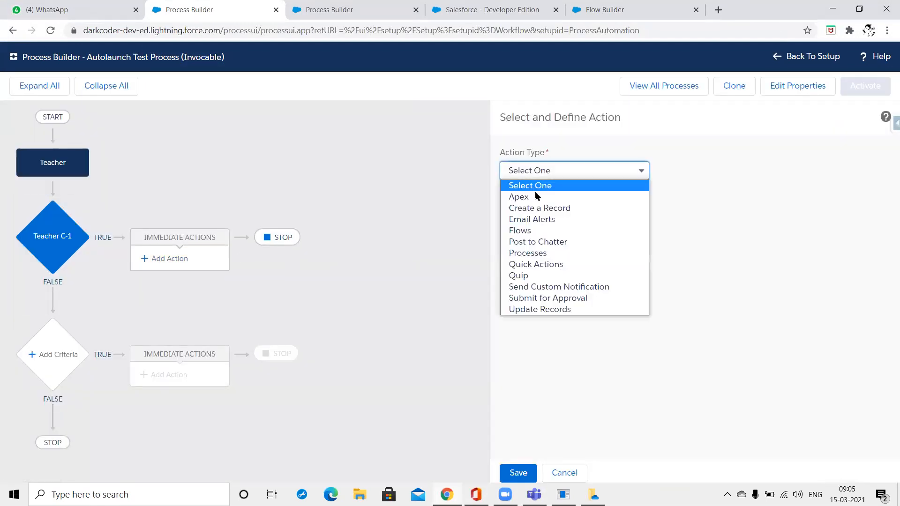
click(538, 220)
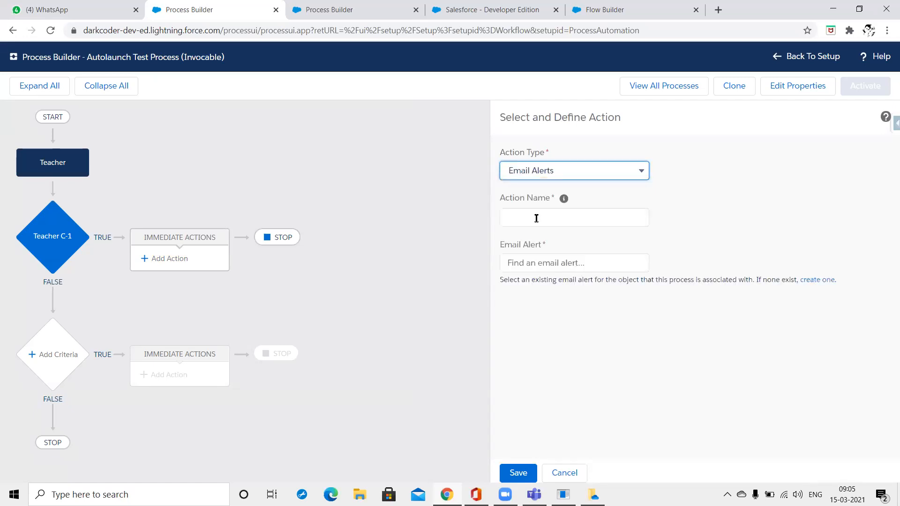
click(541, 225)
text(TEST)
key(Tab)
text(TEST)
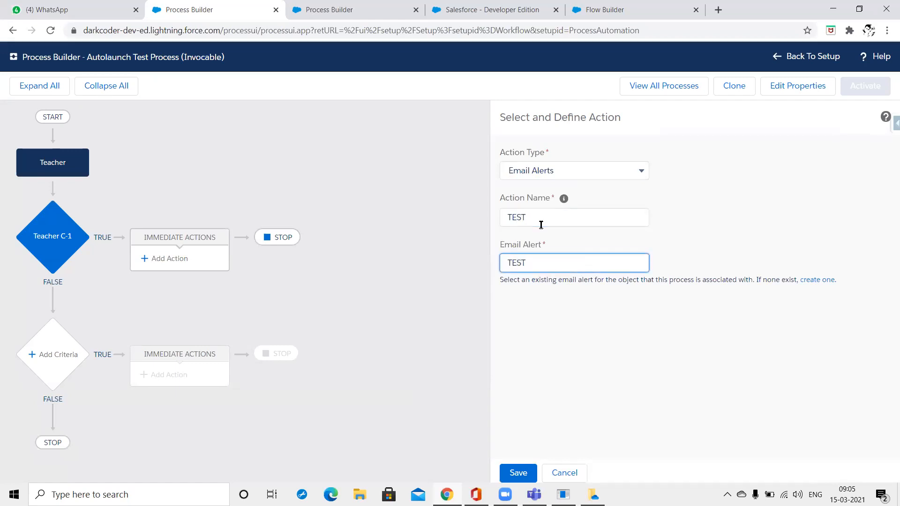
key(ctrl+a)
key(BackSpace)
click(542, 226)
Switch the action to Create a Record, named O-1, creating an Address record.
click(568, 169)
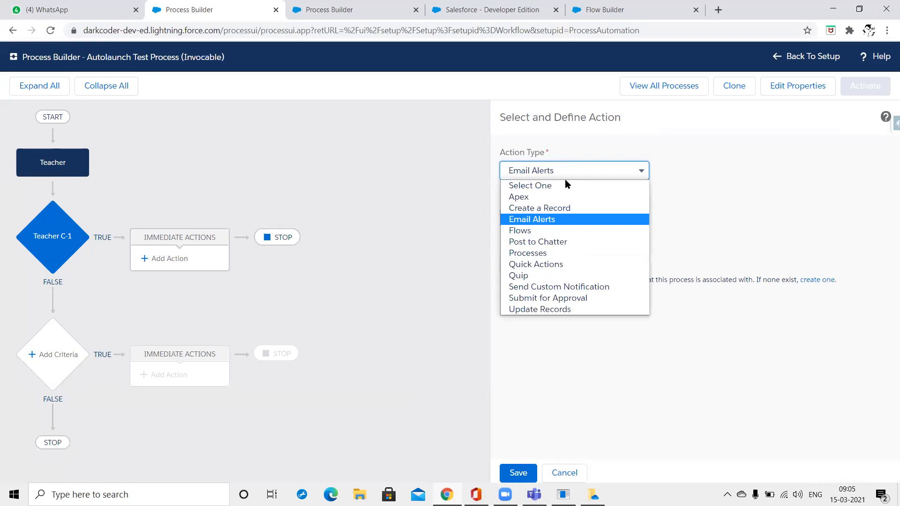
click(565, 214)
click(558, 217)
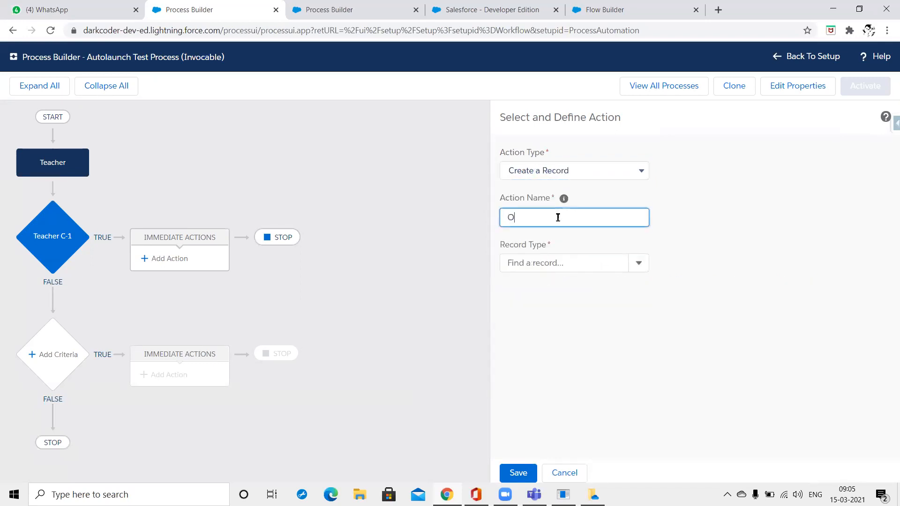
click(550, 259)
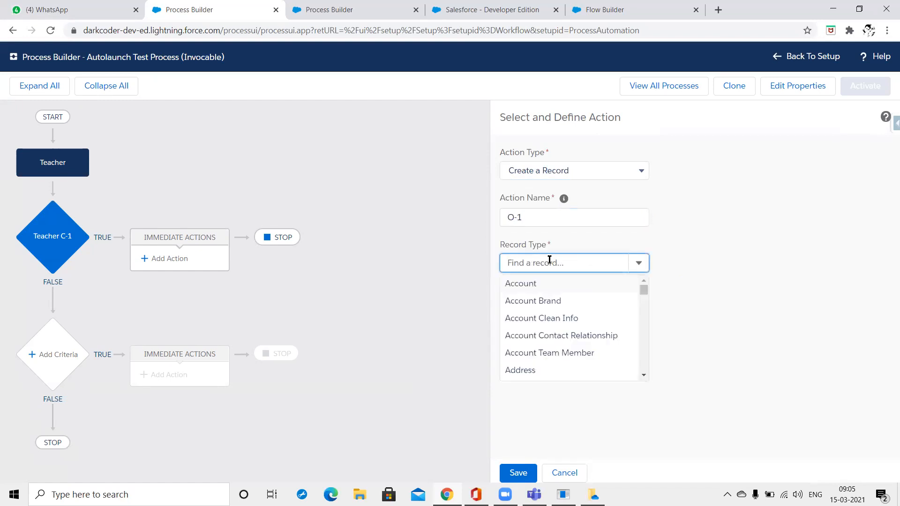
click(554, 374)
Add a City field row and set Customer's value type to Field Reference.
click(779, 327)
click(537, 350)
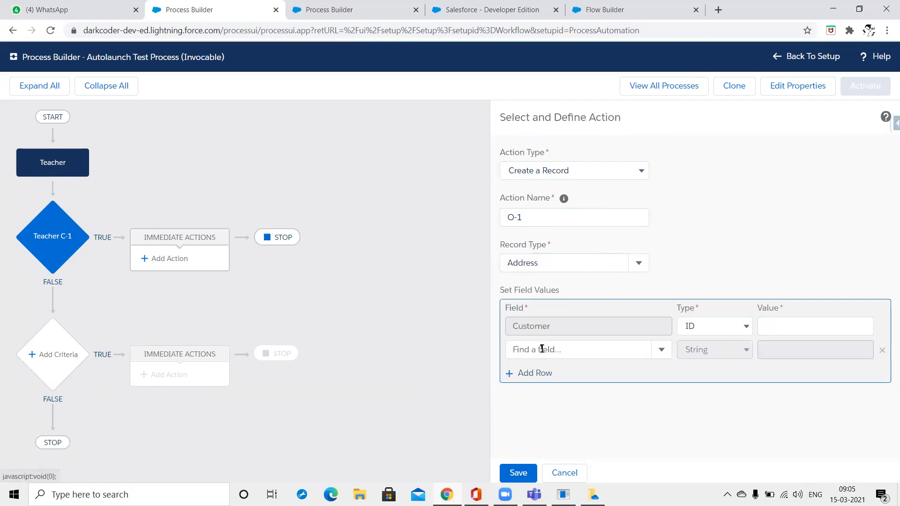
click(619, 352)
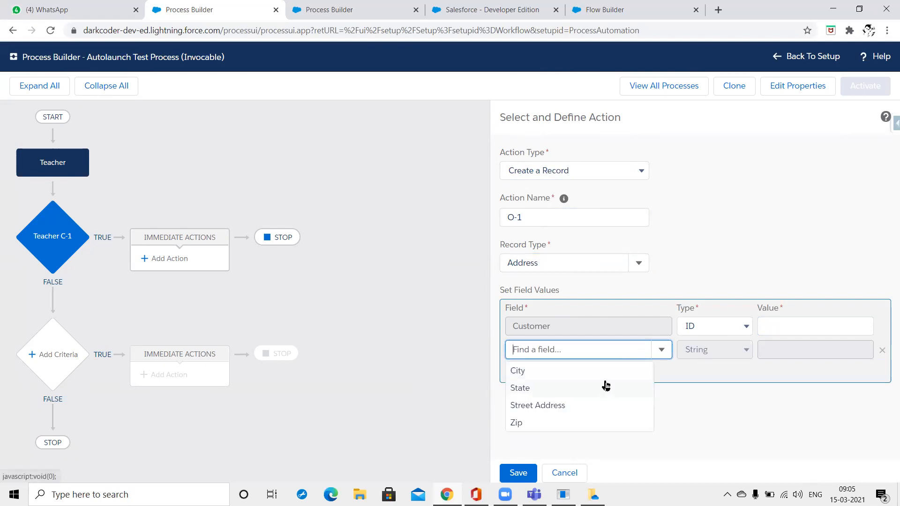
click(603, 370)
click(787, 321)
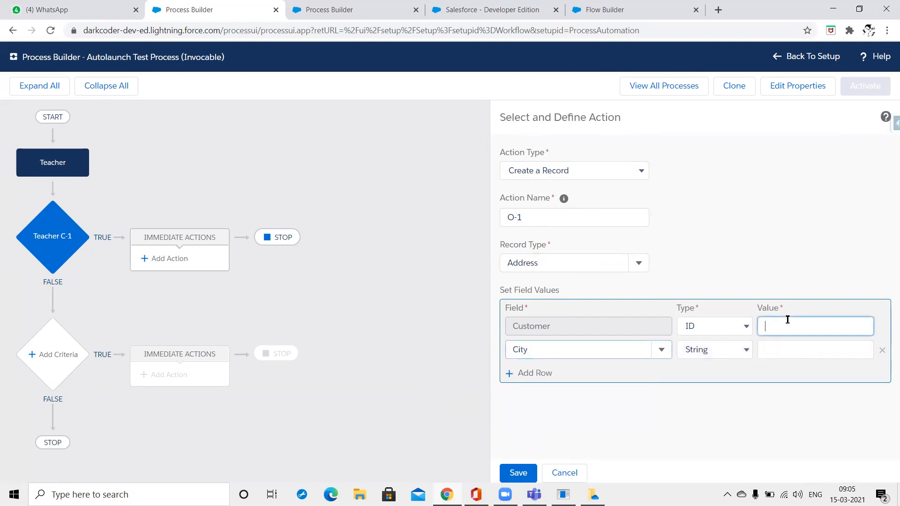
click(726, 329)
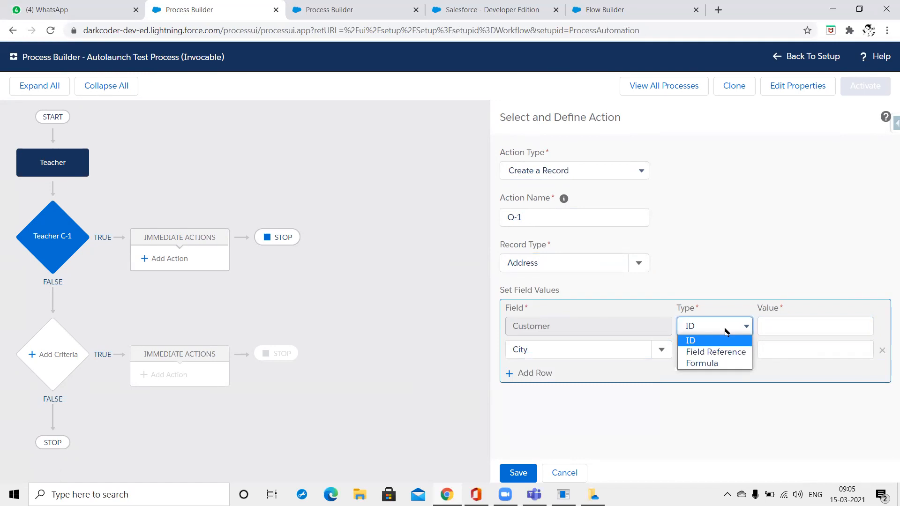
click(733, 352)
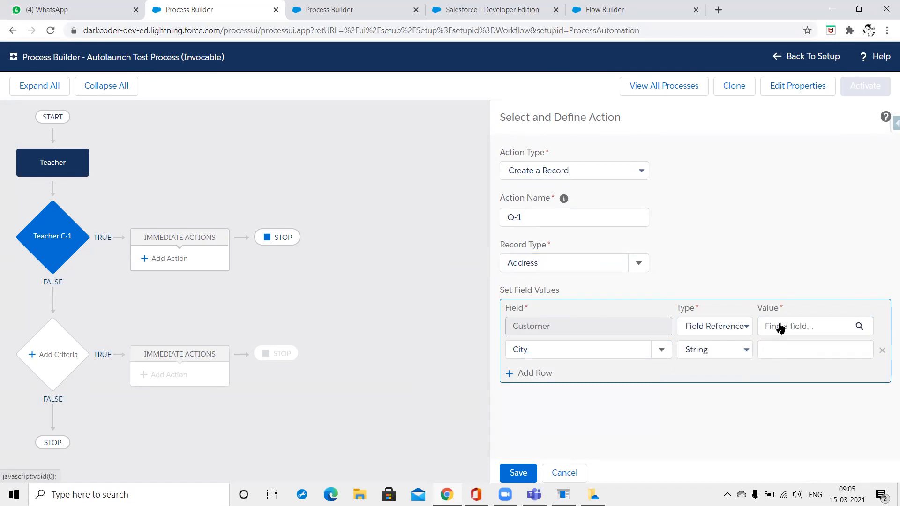
click(862, 327)
Set Customer to the [Contact].Id field reference.
text(Id)
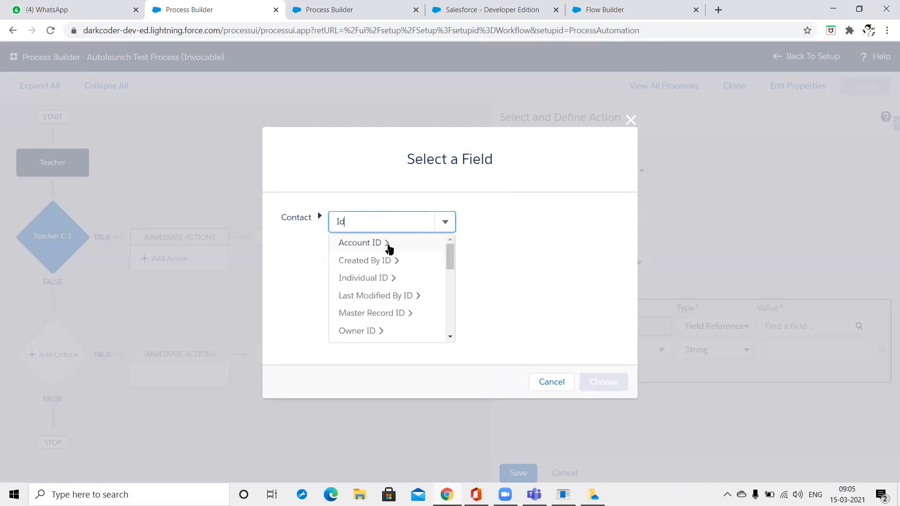
scroll(393, 286, down, 2)
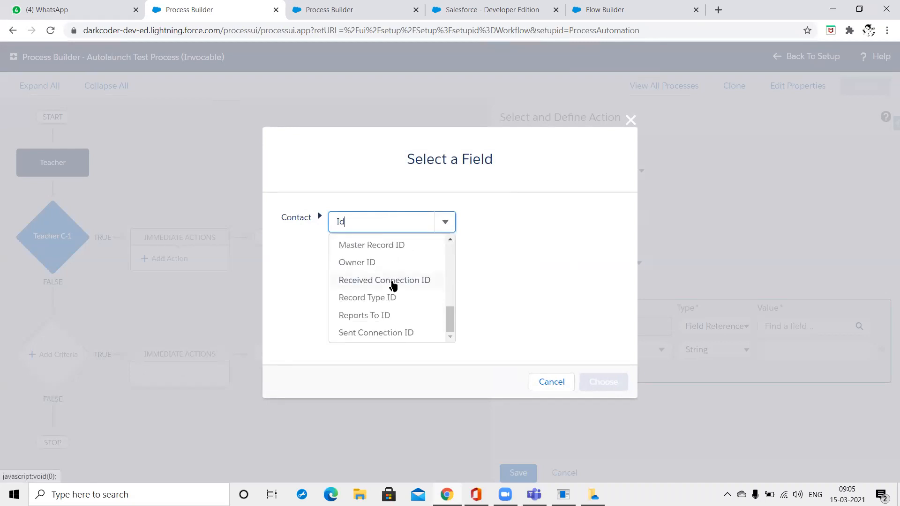
scroll(393, 286, down, 2)
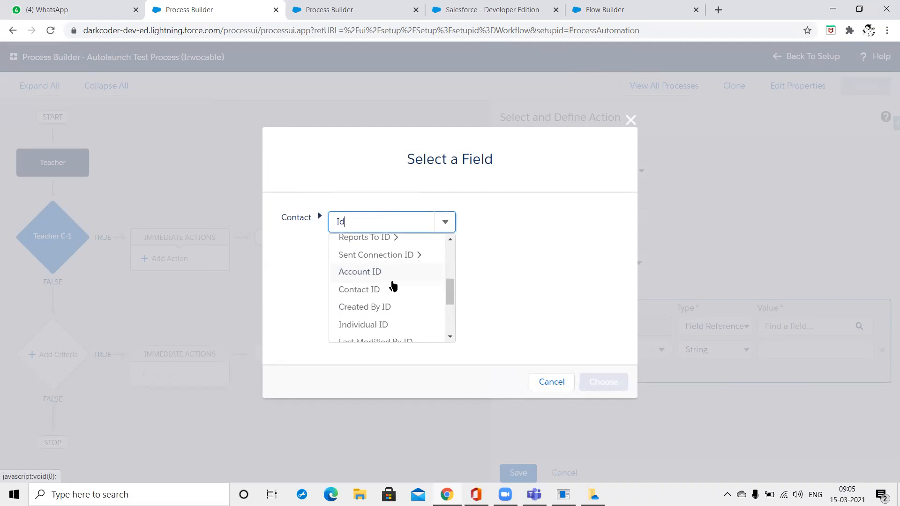
click(392, 289)
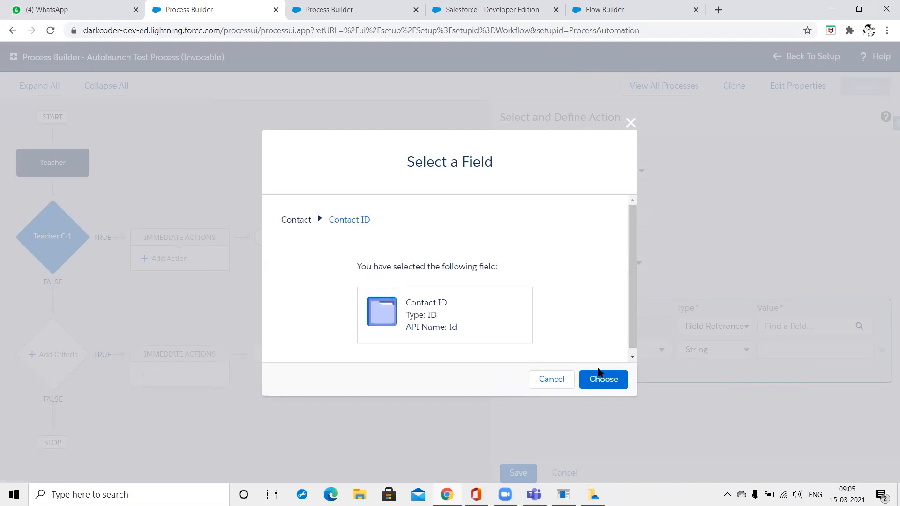
right_click(609, 378)
click(617, 382)
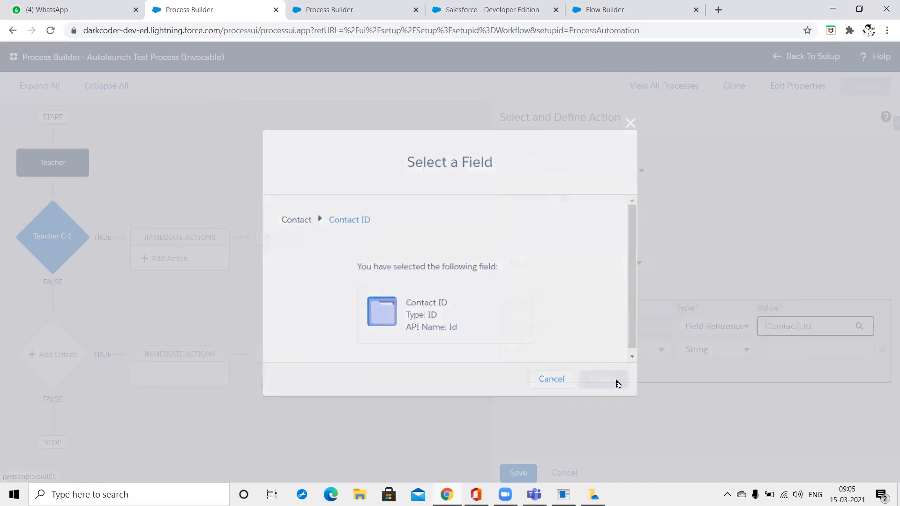
Enter City 'A', add a State row with 'B', and save action O-1.
click(778, 348)
text(A)
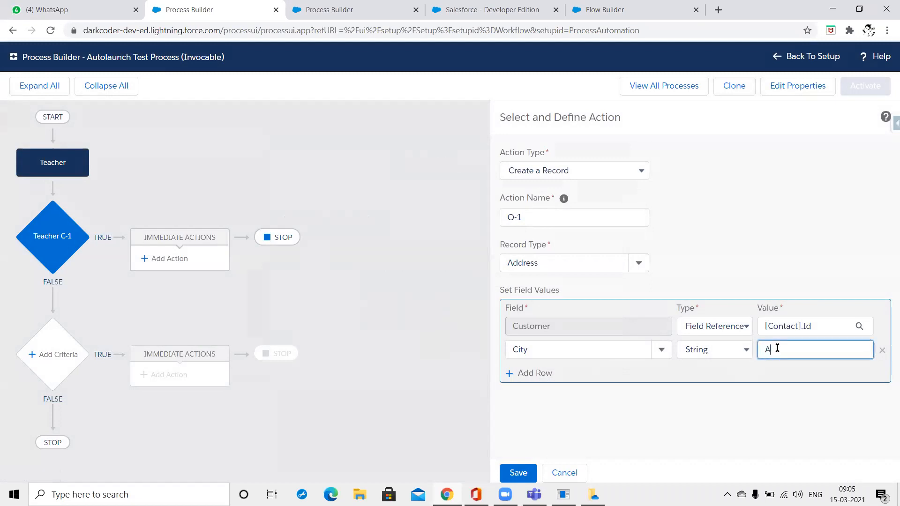
click(547, 378)
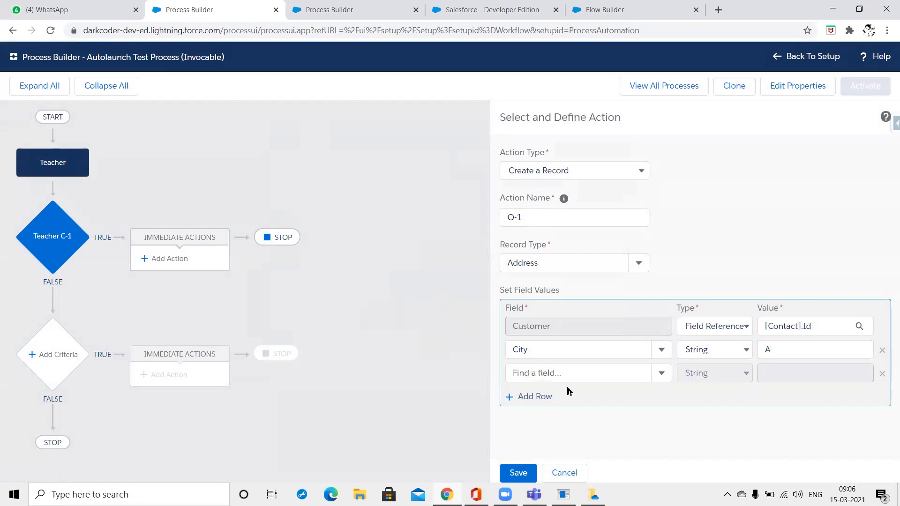
click(599, 370)
text(Sta)
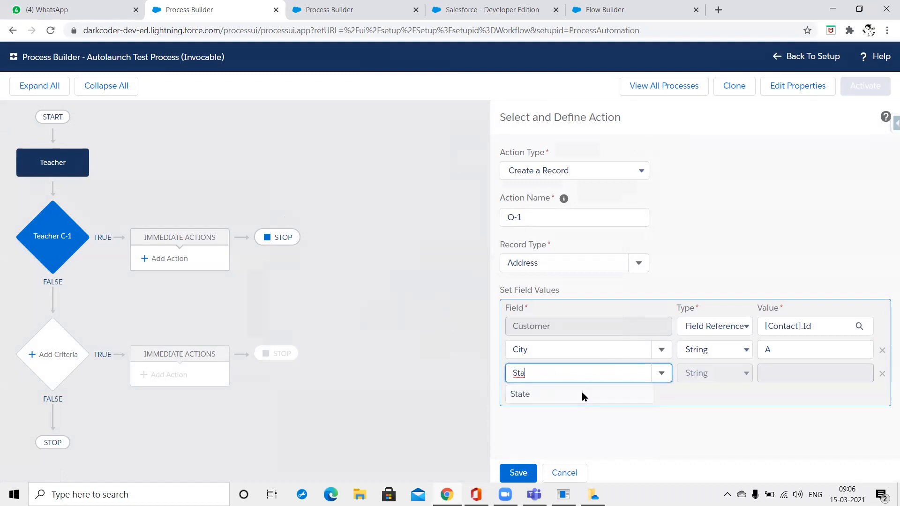
click(582, 393)
click(784, 372)
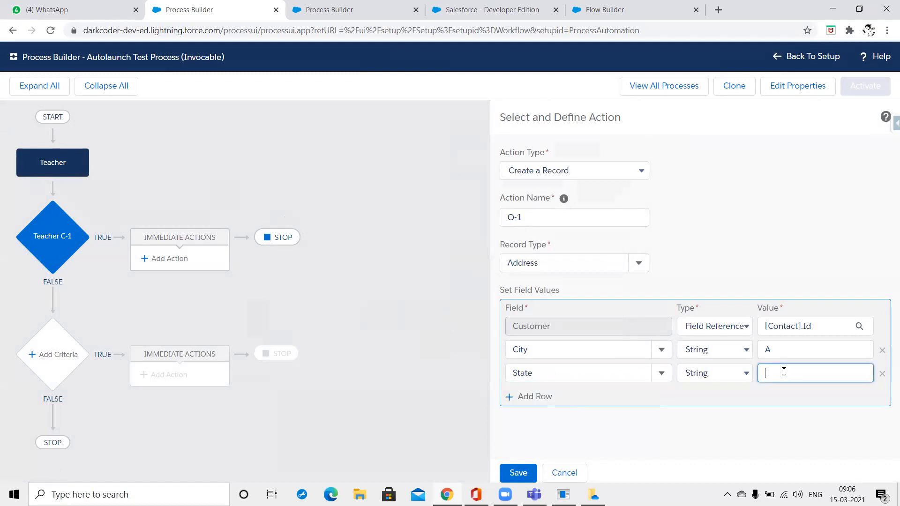
click(526, 472)
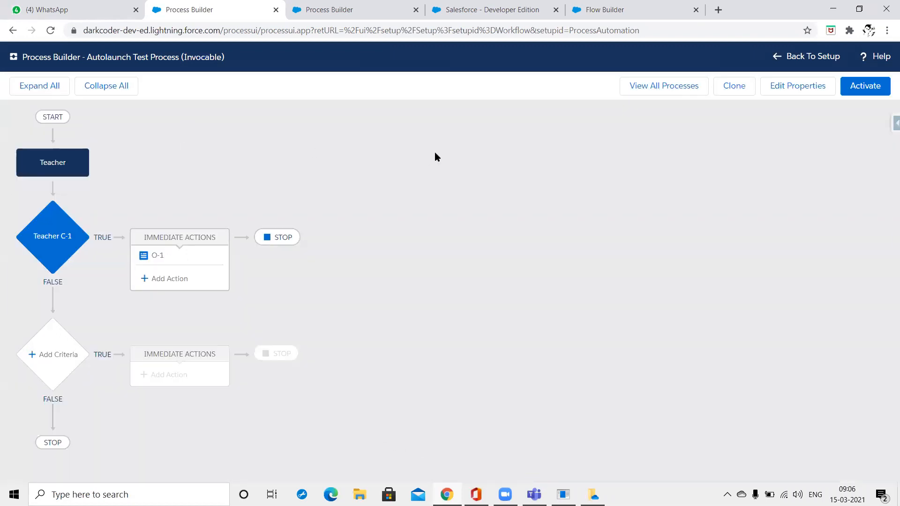
Activate the Autolaunch Test Process, then reload and reopen the AccountCreation process.
click(857, 88)
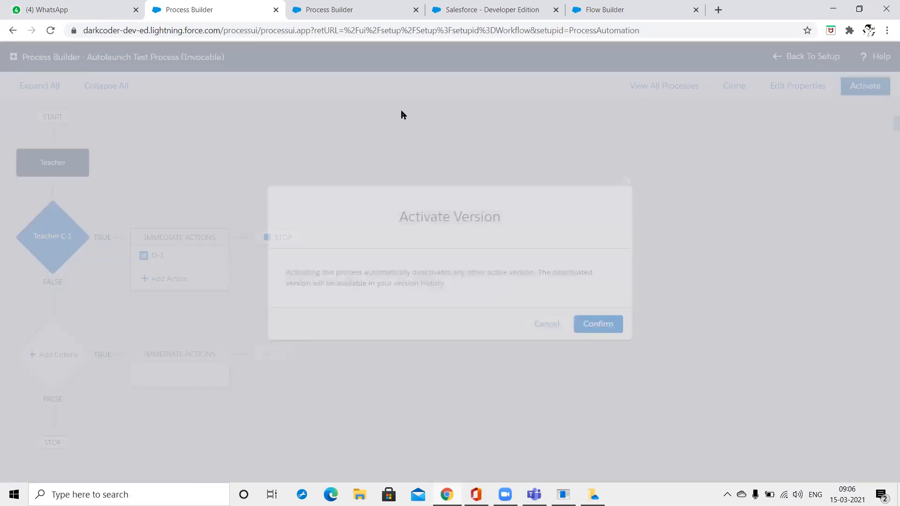
click(600, 333)
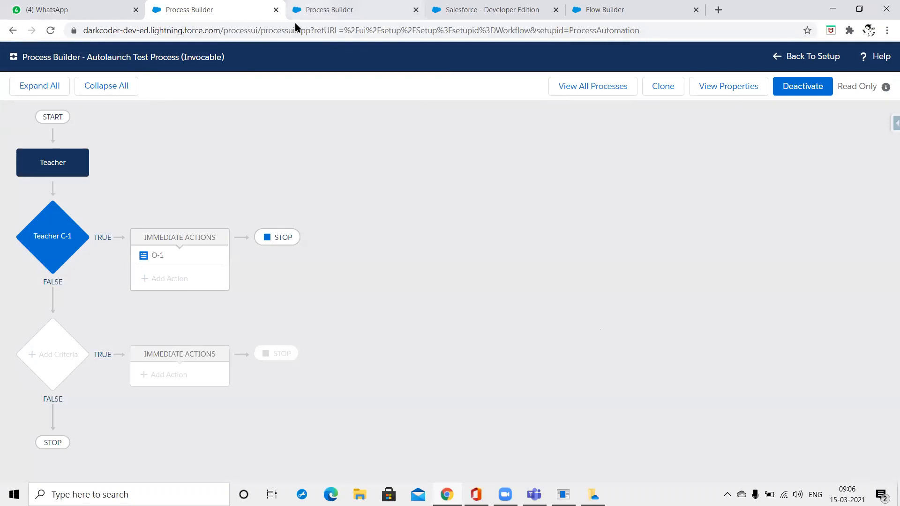
click(309, 10)
click(595, 266)
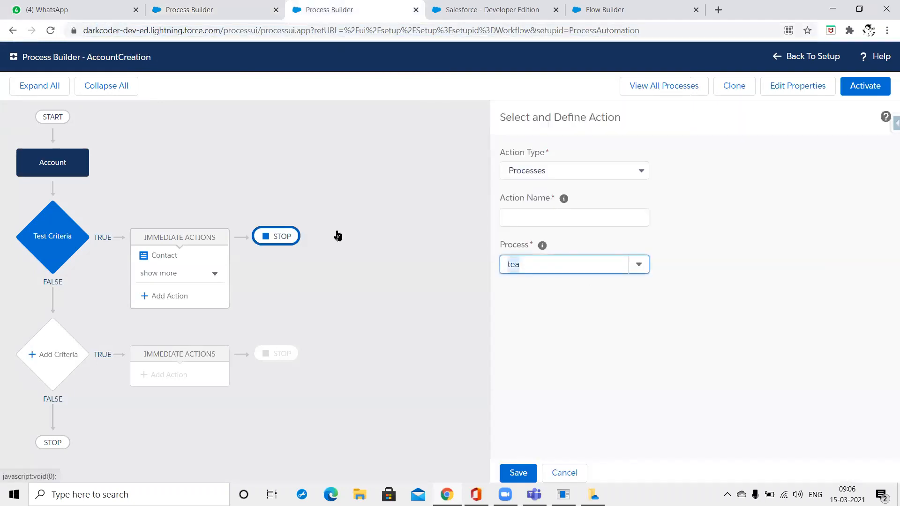
text(Auto)
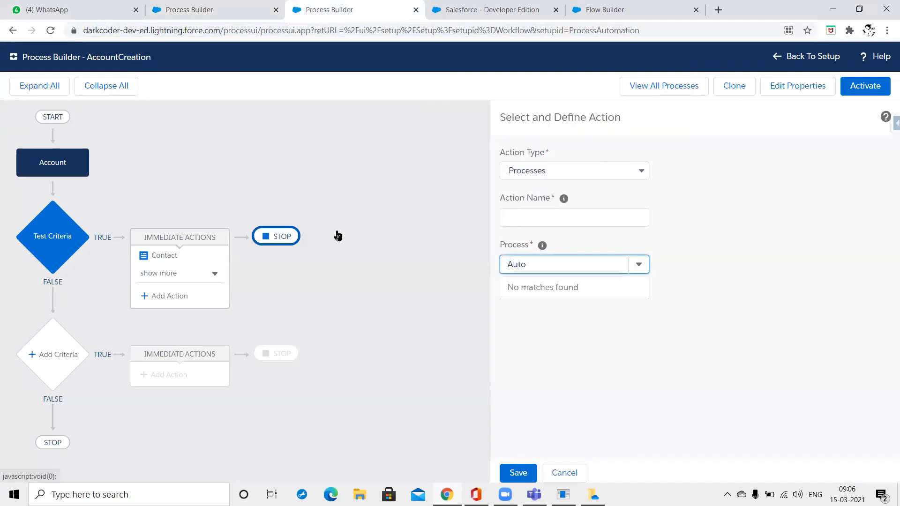
key(F5)
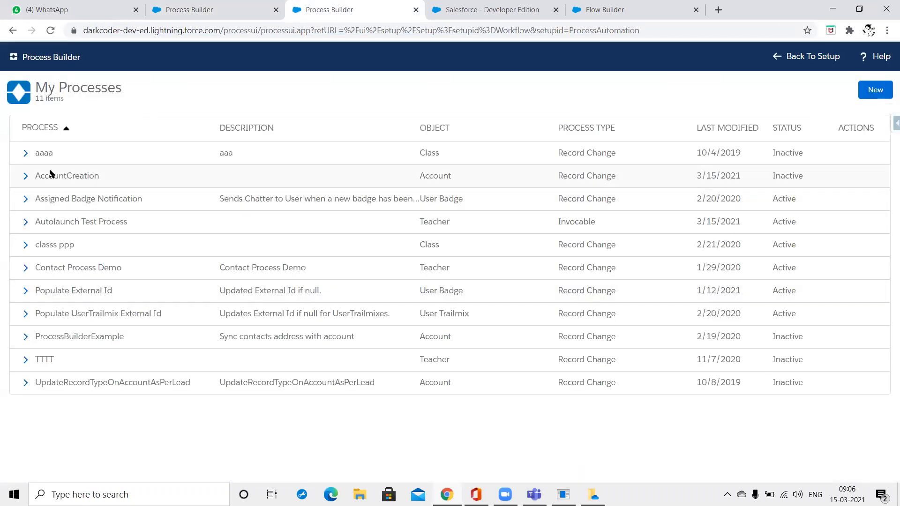
click(51, 178)
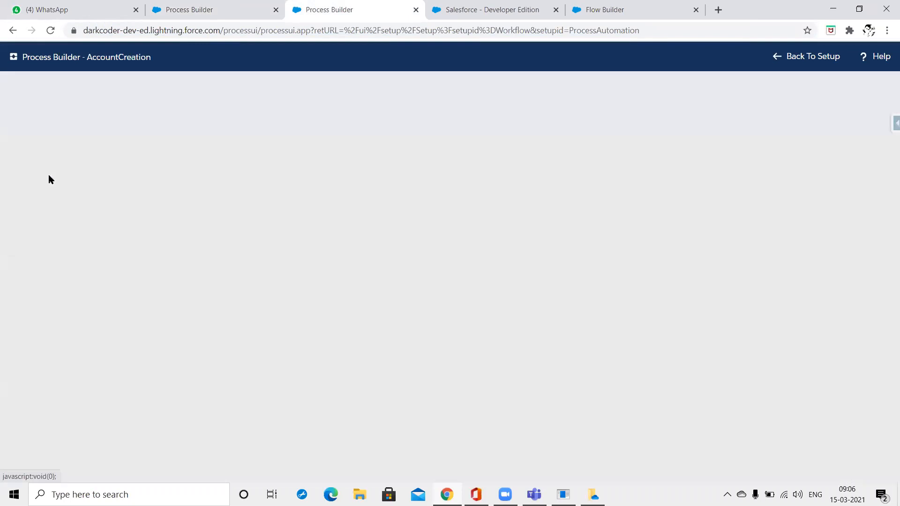
Add a Processes action named Autolaunch under Test Criteria that calls Autolaunch Test Process.
click(161, 298)
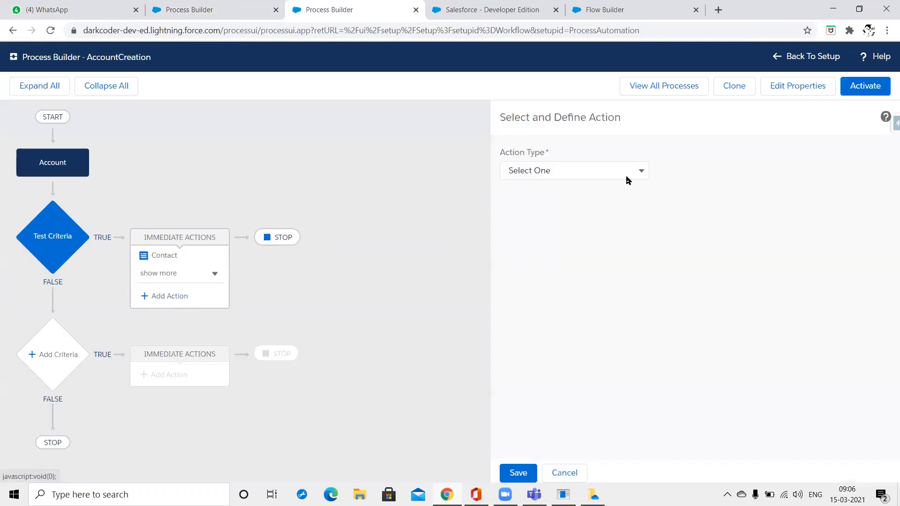
click(628, 176)
click(608, 253)
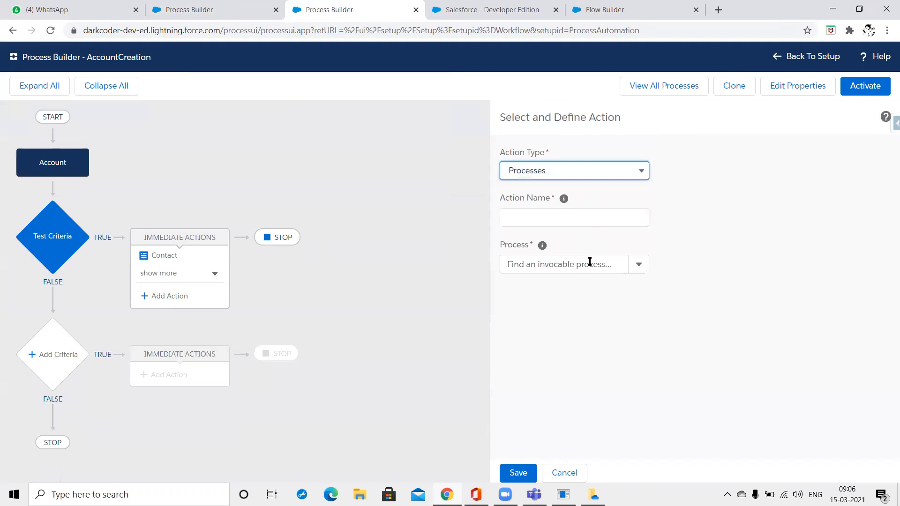
click(590, 263)
click(582, 286)
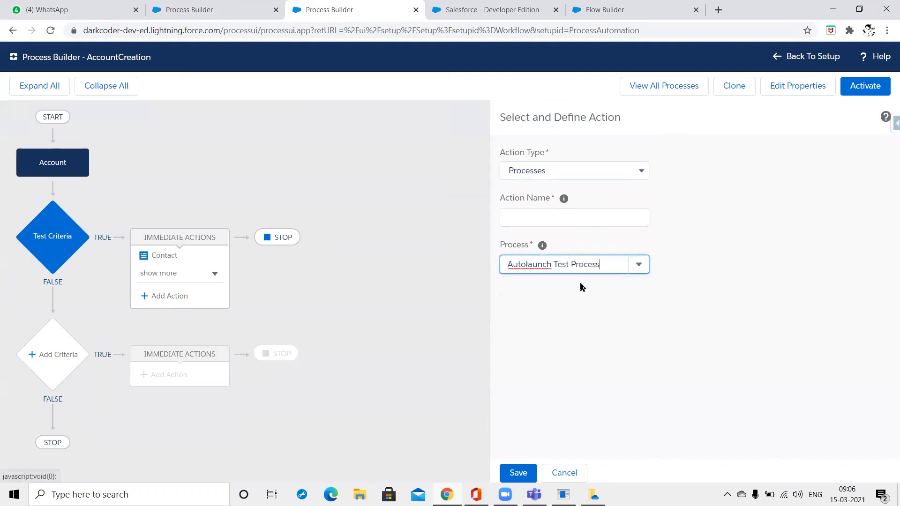
click(560, 224)
text(Autolaunch)
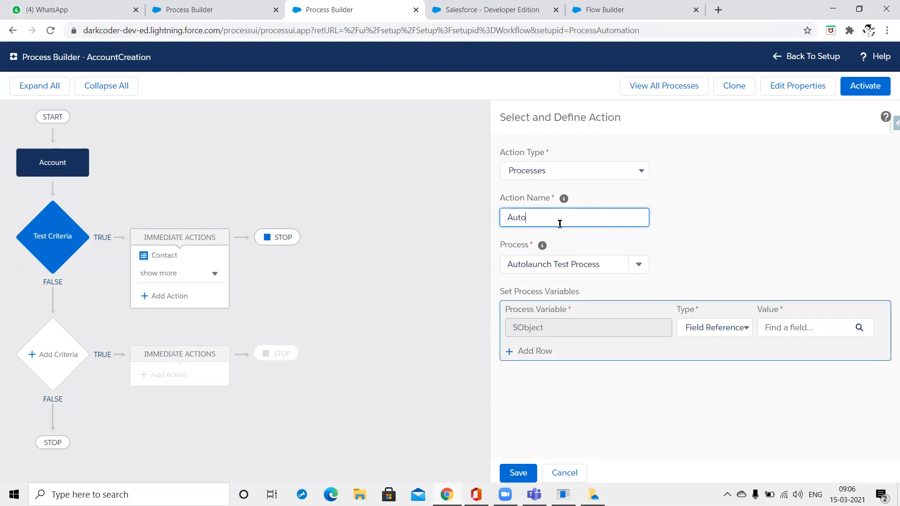
Open the field picker for the SObject variable's value and try filtering with 'a'.
click(797, 333)
text(a)
key(BackSpace)
Search the Account fields and try the Parent Account ID path before backing out.
text(c)
key(BackSpace)
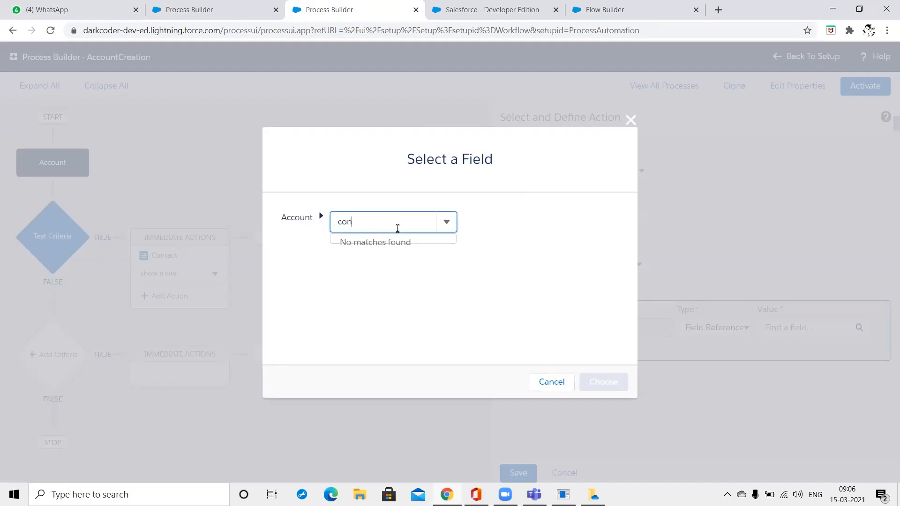
text(Aa)
key(ctrl+a)
text(A)
key(BackSpace)
text(A)
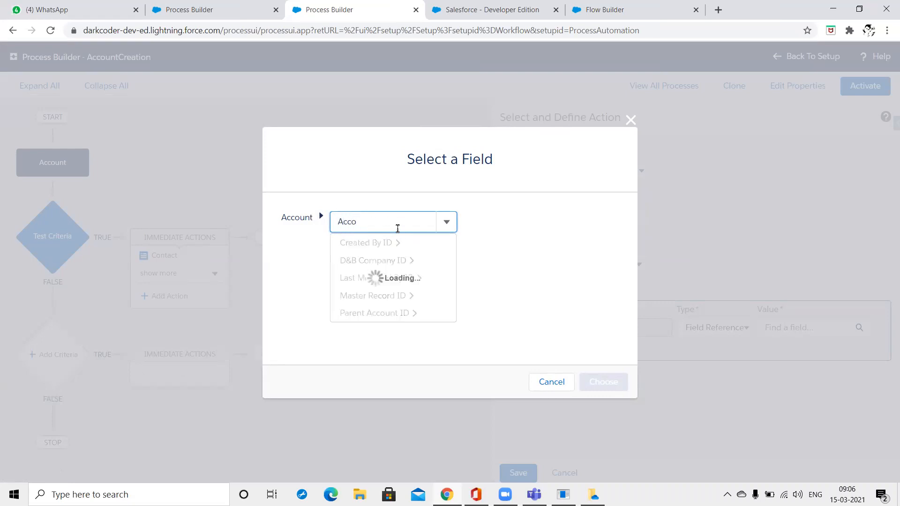
click(389, 248)
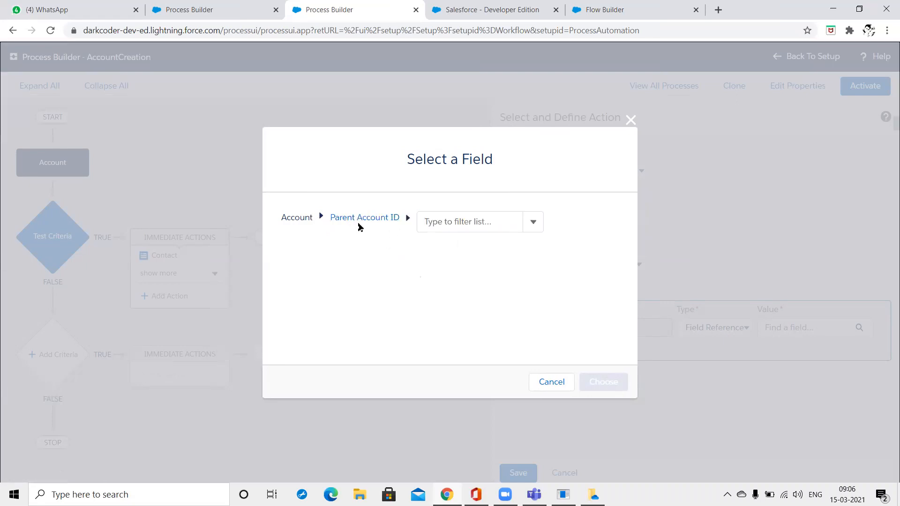
click(358, 217)
Search the picker for Id, Rec and Contact fields, then close it without choosing.
key(BackSpace)
key(BackSpace)
key(BackSpace)
key(BackSpace)
key(BackSpace)
key(BackSpace)
key(BackSpace)
key(BackSpace)
key(BackSpace)
key(BackSpace)
key(BackSpace)
key(BackSpace)
key(BackSpace)
key(BackSpace)
key(BackSpace)
key(BackSpace)
key(BackSpace)
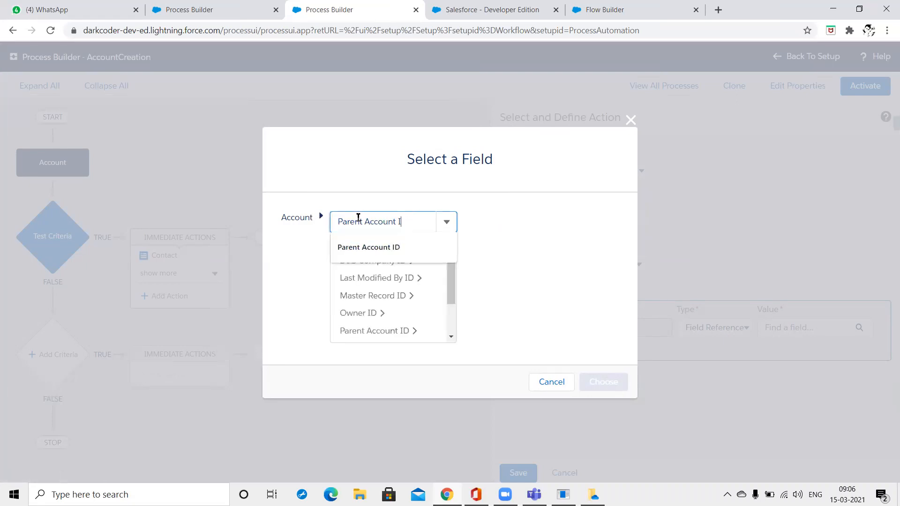
text(Id)
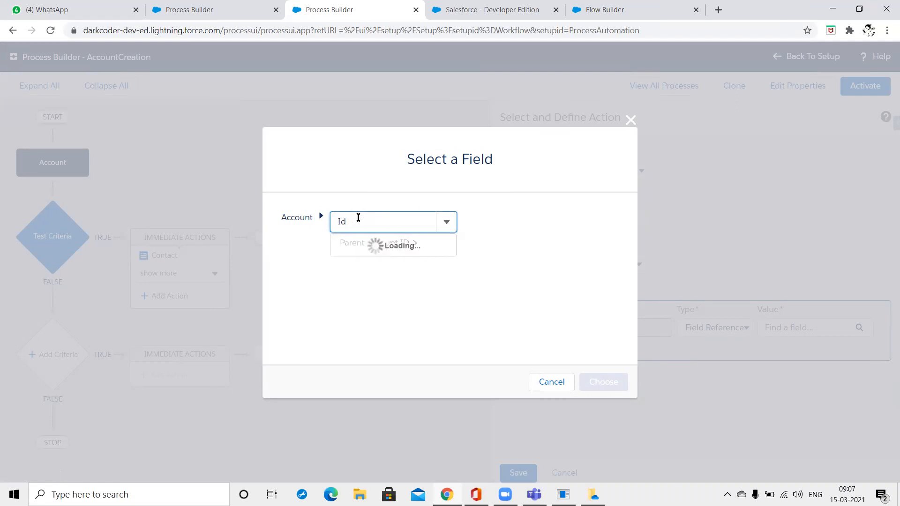
scroll(404, 291, down, 1)
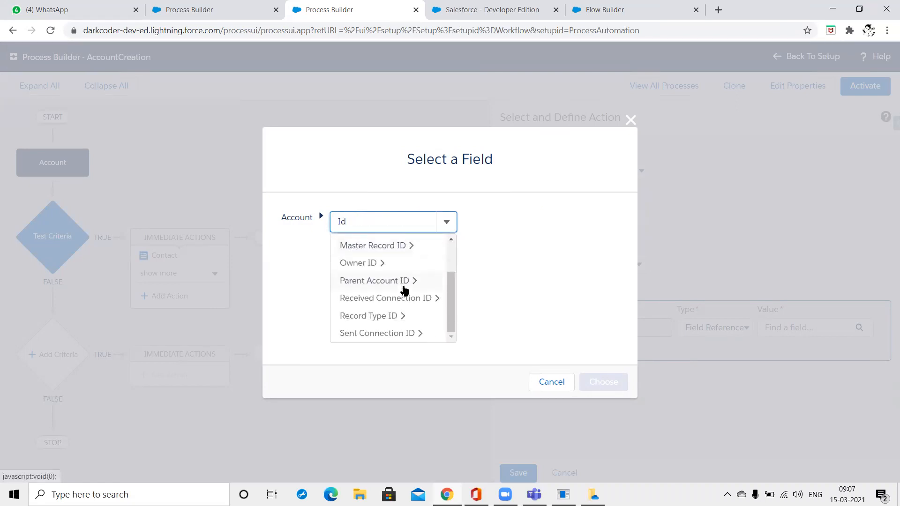
scroll(404, 291, up, 2)
key(BackSpace)
key(BackSpace)
text(Recor)
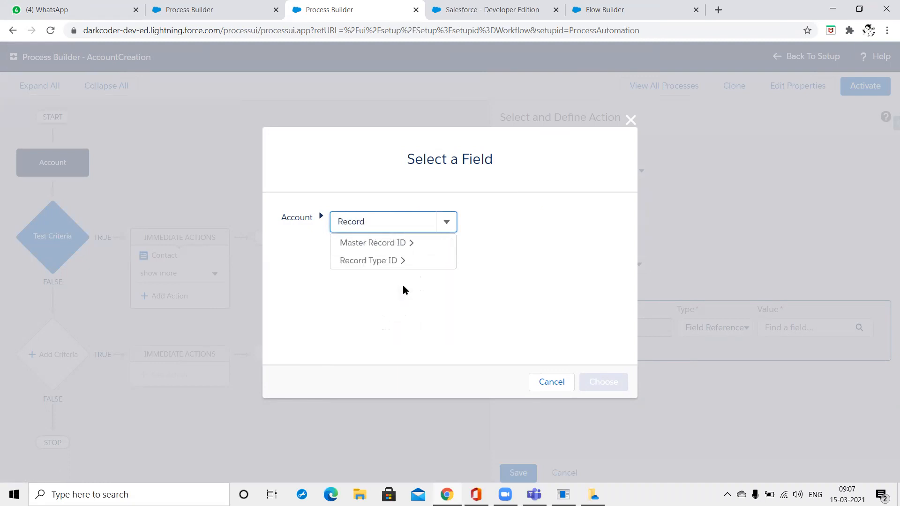
key(ctrl+a)
text(C)
key(BackSpace)
text(COn)
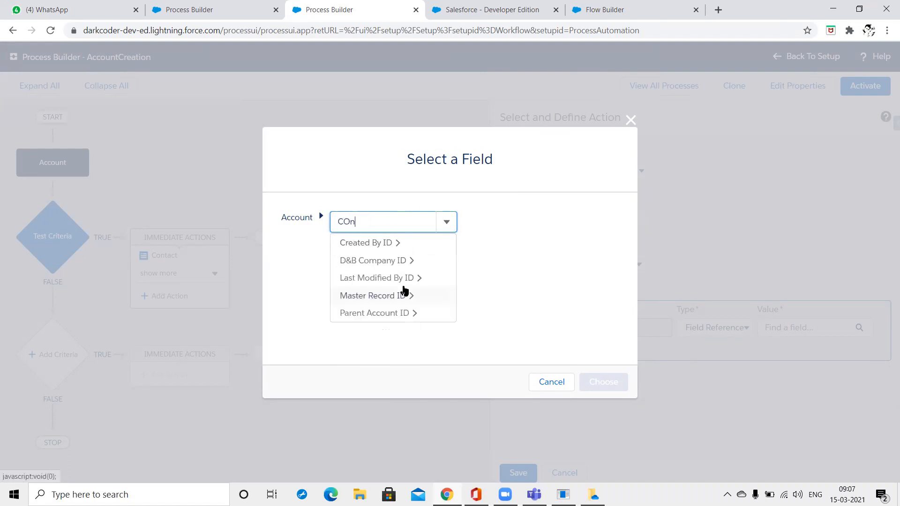
text(ta)
key(ctrl+a)
key(BackSpace)
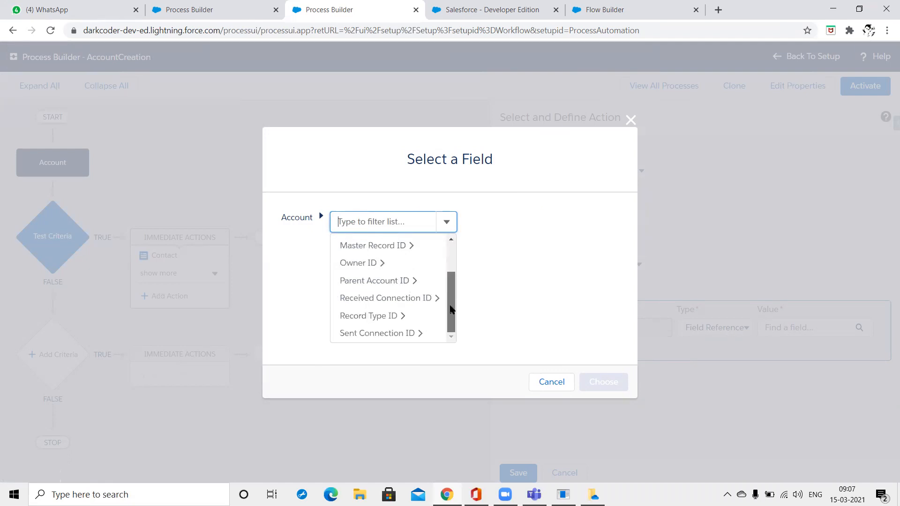
drag(450, 305, 449, 255)
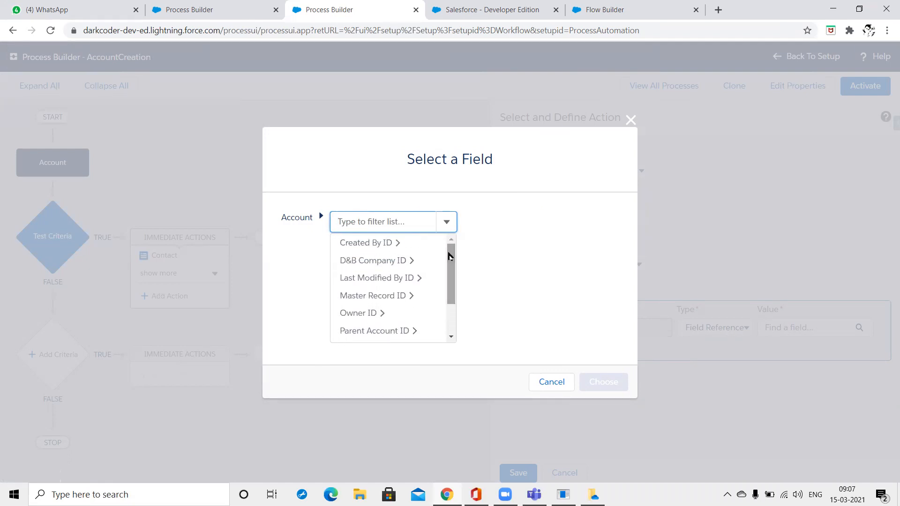
click(540, 380)
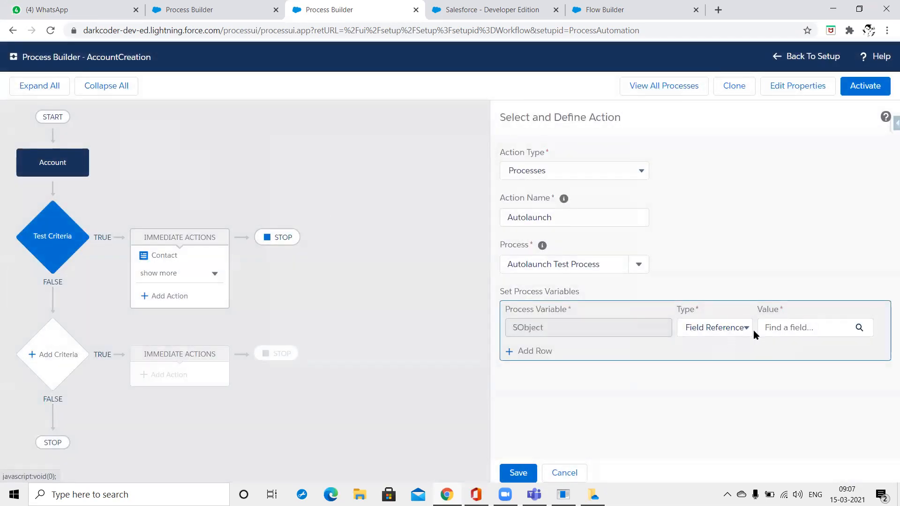
Retry the Account › Parent Account ID path, then try saving the Autolaunch action.
click(730, 331)
click(789, 336)
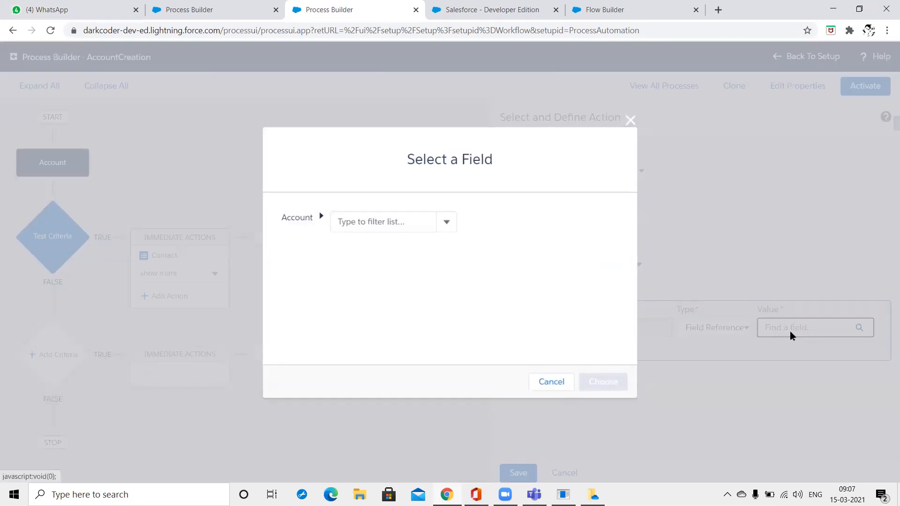
text(Ac)
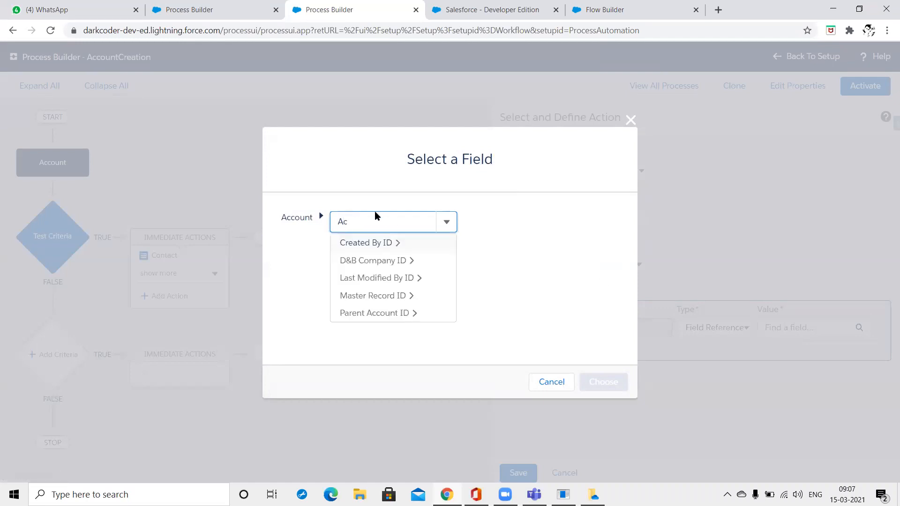
click(373, 245)
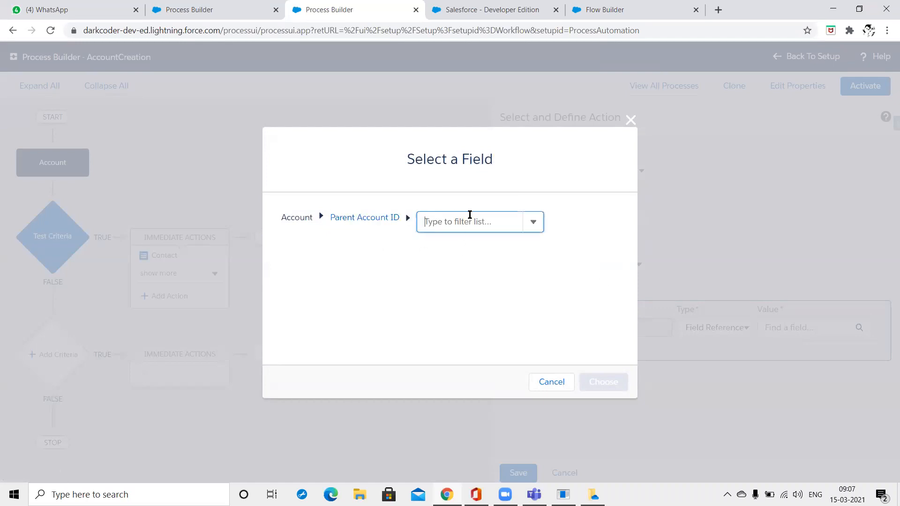
text(a)
key(BackSpace)
scroll(466, 281, down, 1)
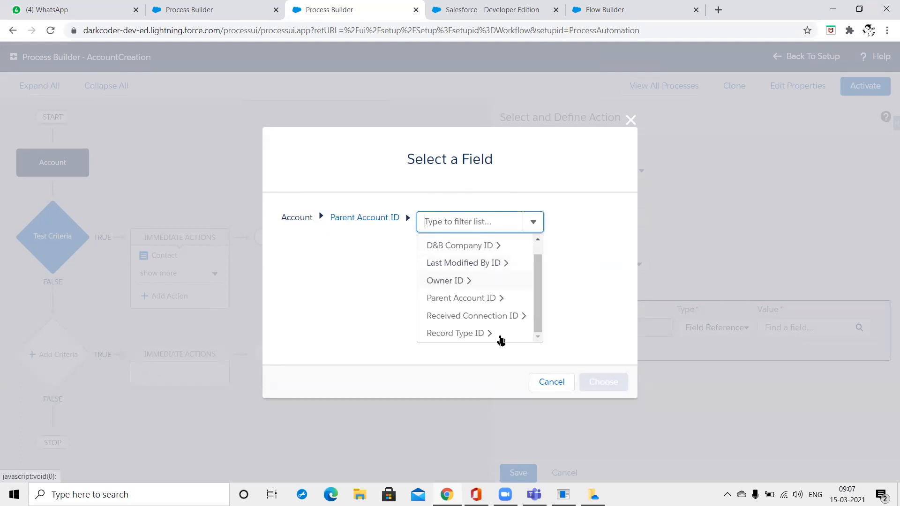
click(558, 384)
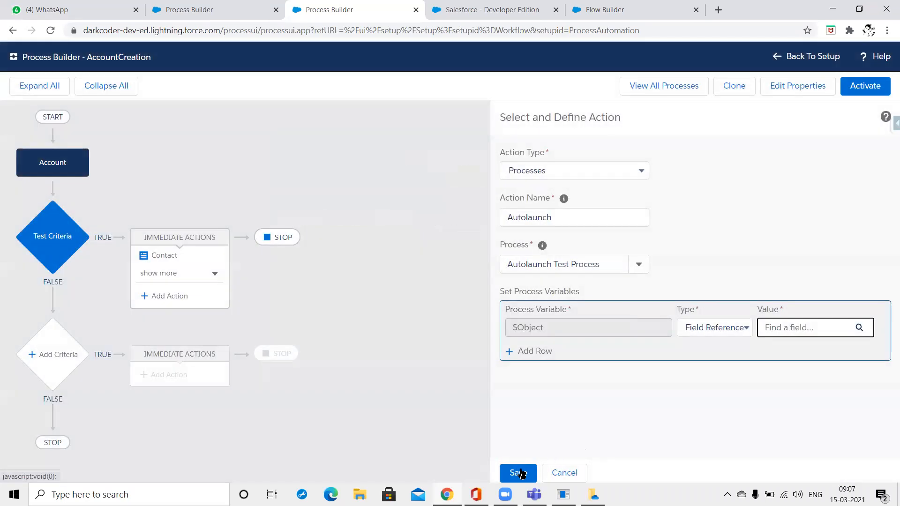
click(520, 473)
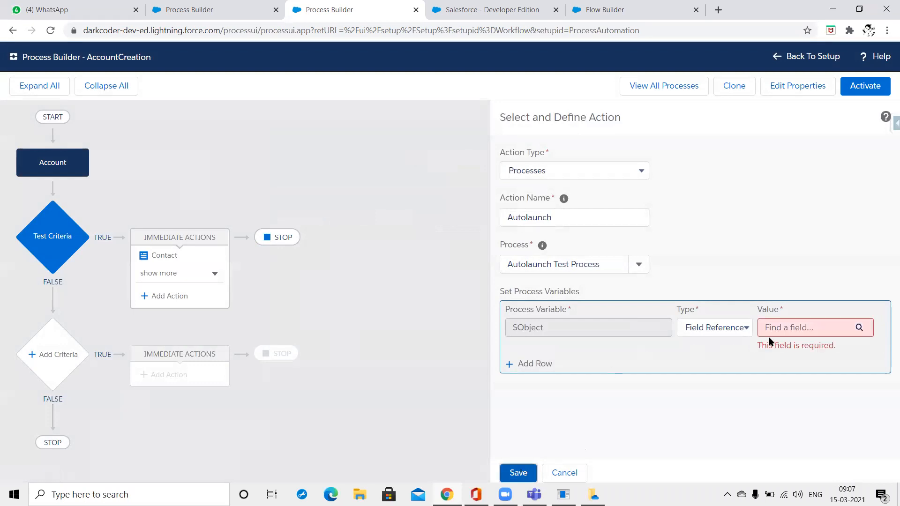
Keep Field Reference as the SObject variable's value type.
click(793, 328)
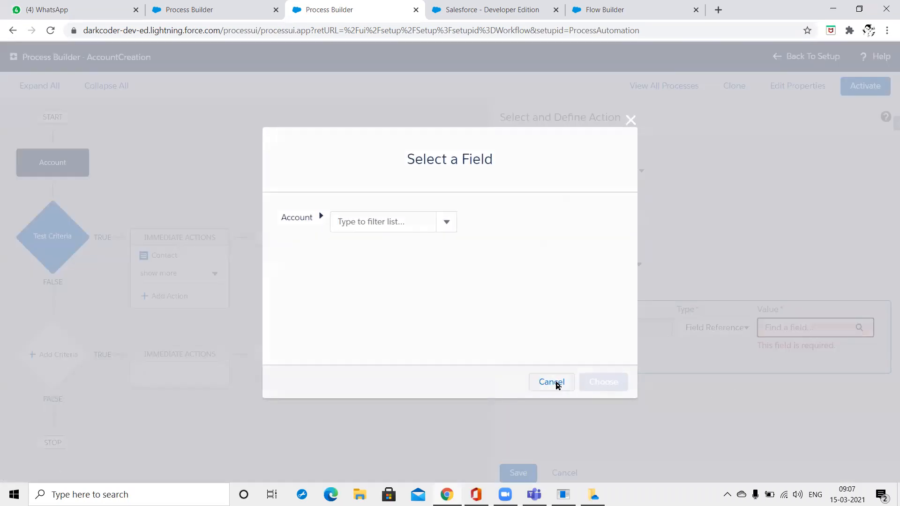
click(558, 384)
click(741, 329)
click(741, 341)
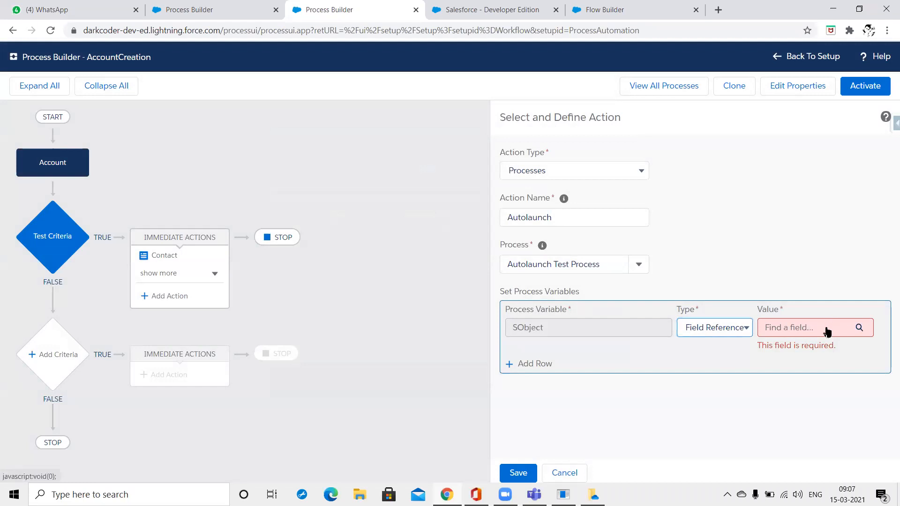
Choose Account › Owner ID › Contact ID › Reports To ID as the SObject value.
click(827, 330)
click(297, 219)
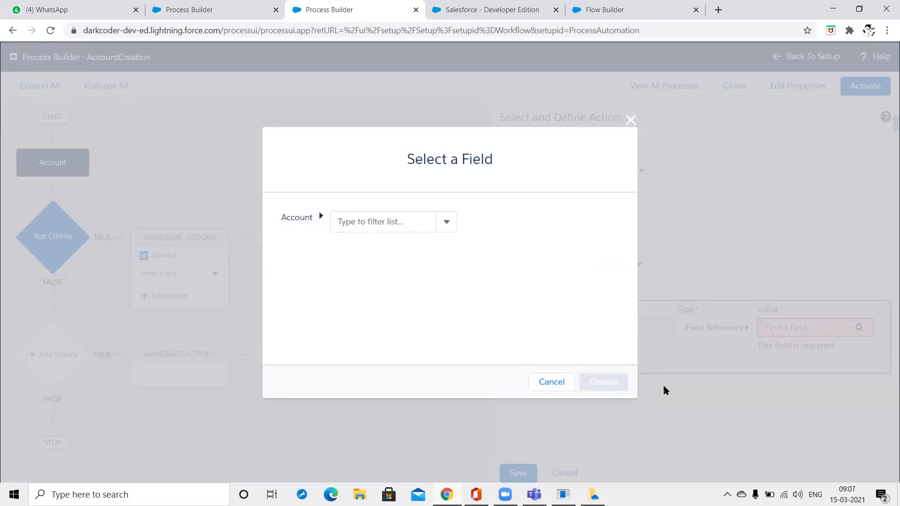
click(449, 233)
click(383, 314)
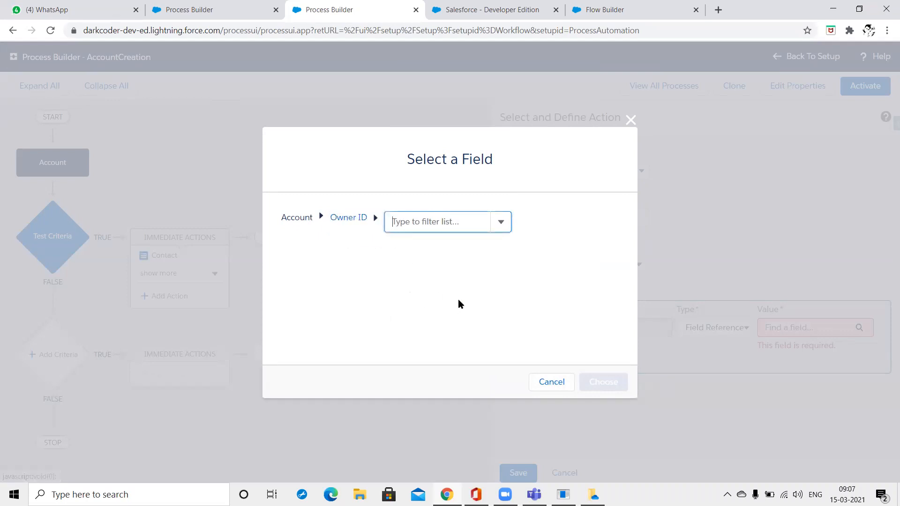
text(c)
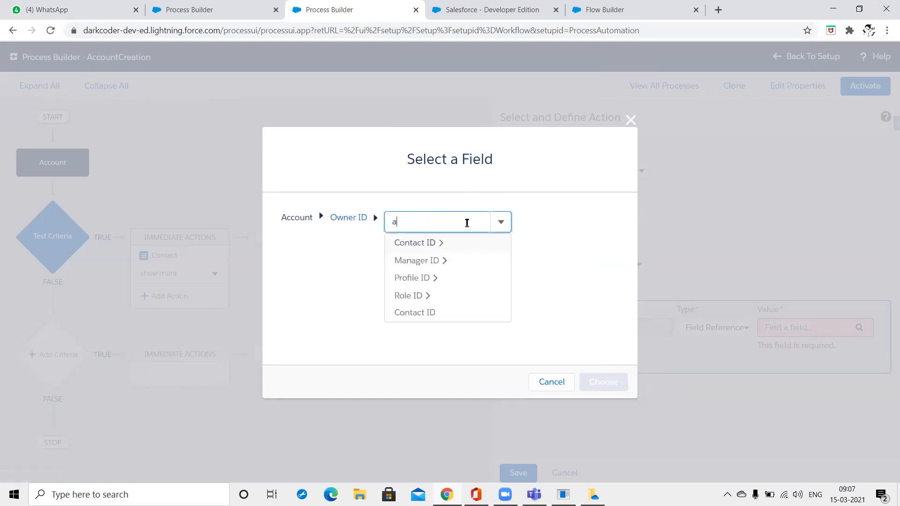
click(422, 243)
text(a)
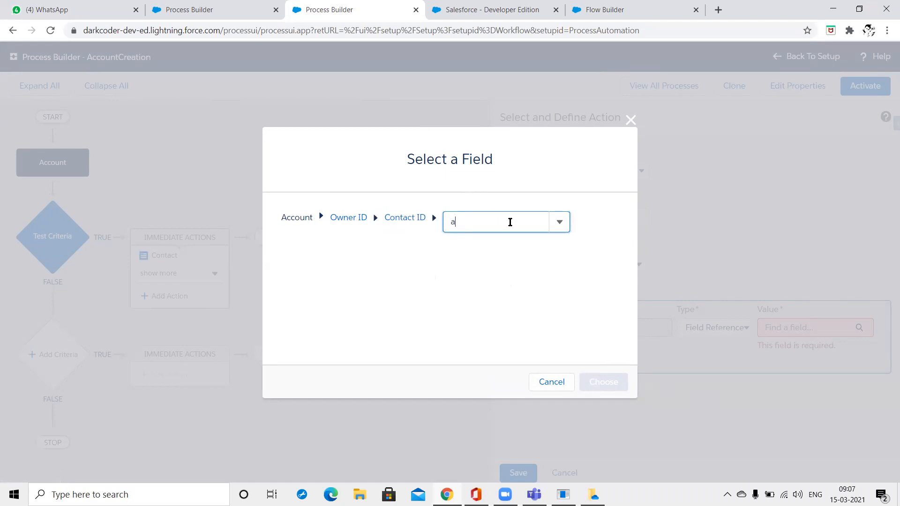
key(BackSpace)
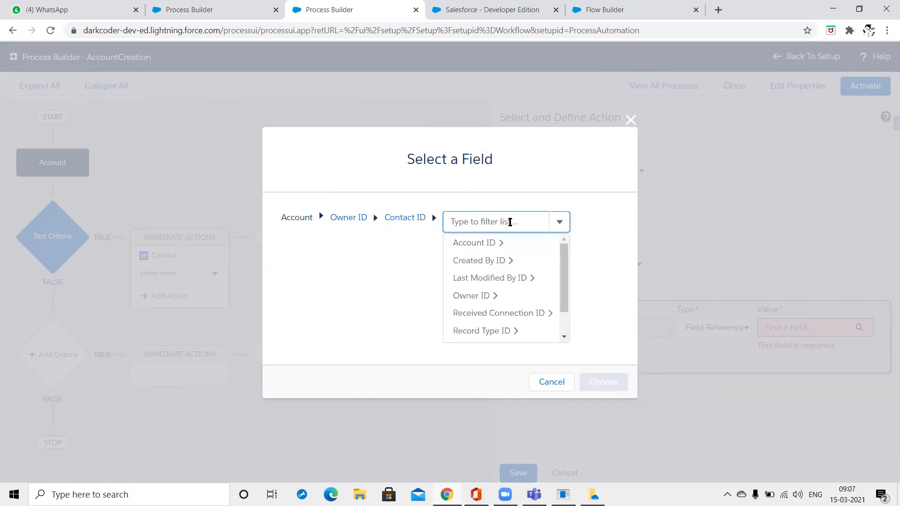
scroll(505, 297, down, 1)
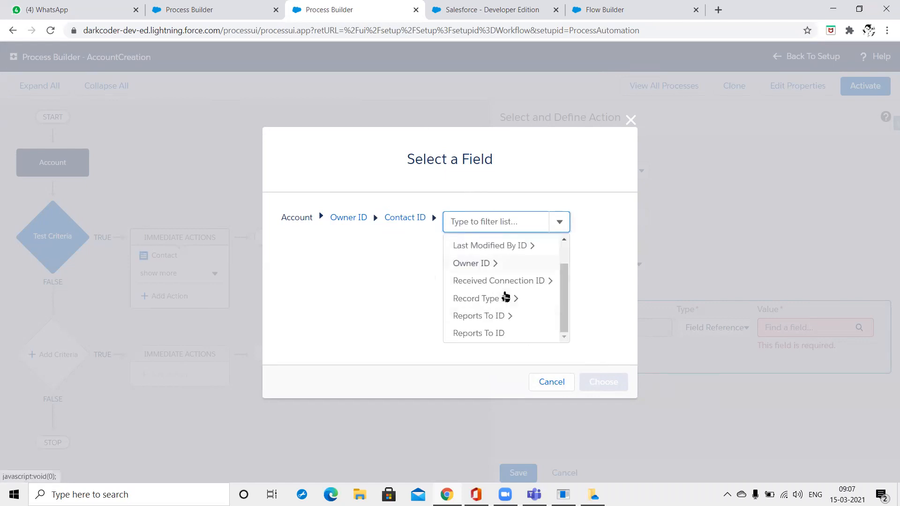
click(501, 334)
click(620, 383)
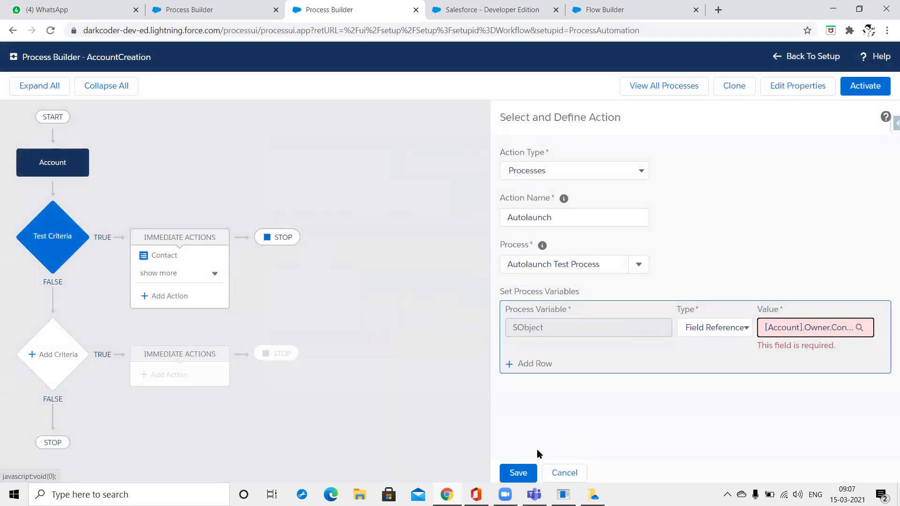
Save the Autolaunch action and review the immediate actions under Test Criteria.
click(519, 473)
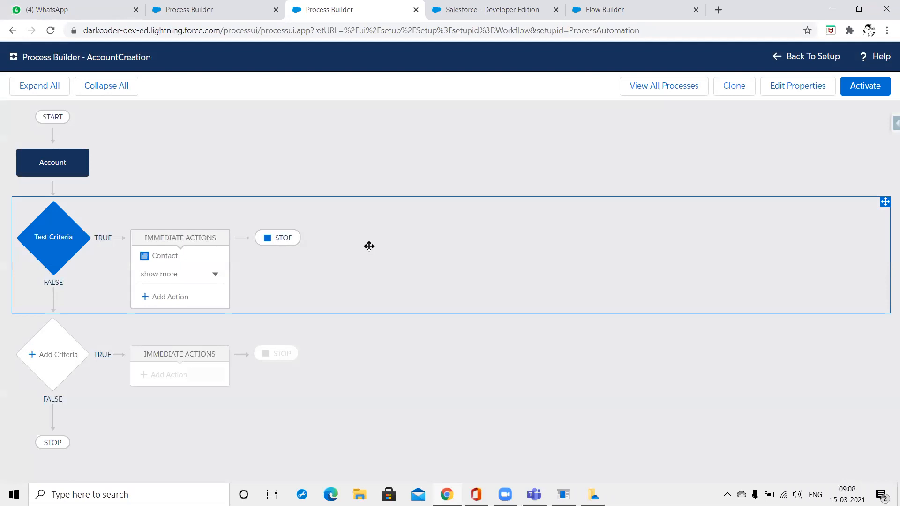
click(212, 276)
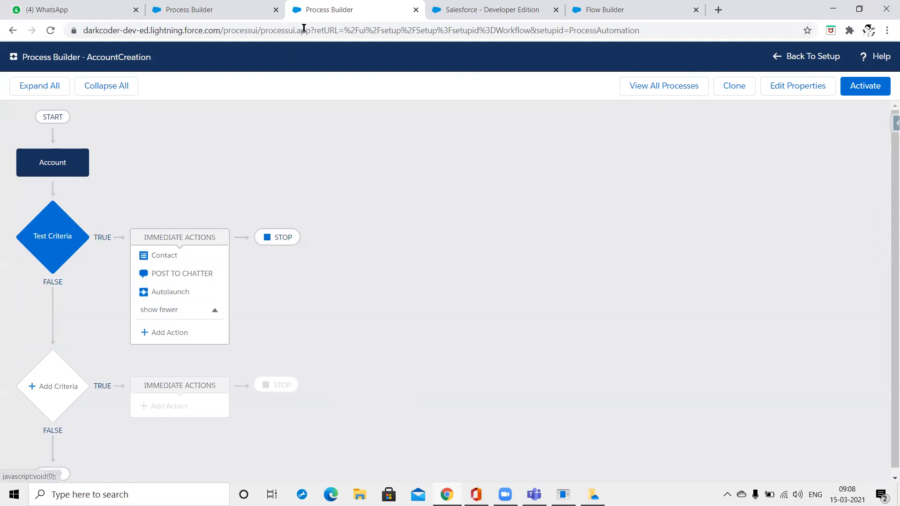
click(214, 9)
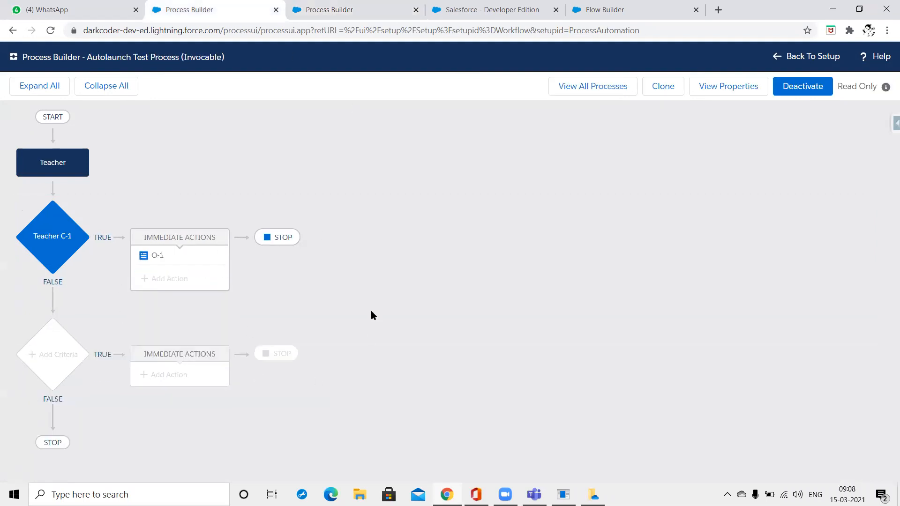
click(314, 10)
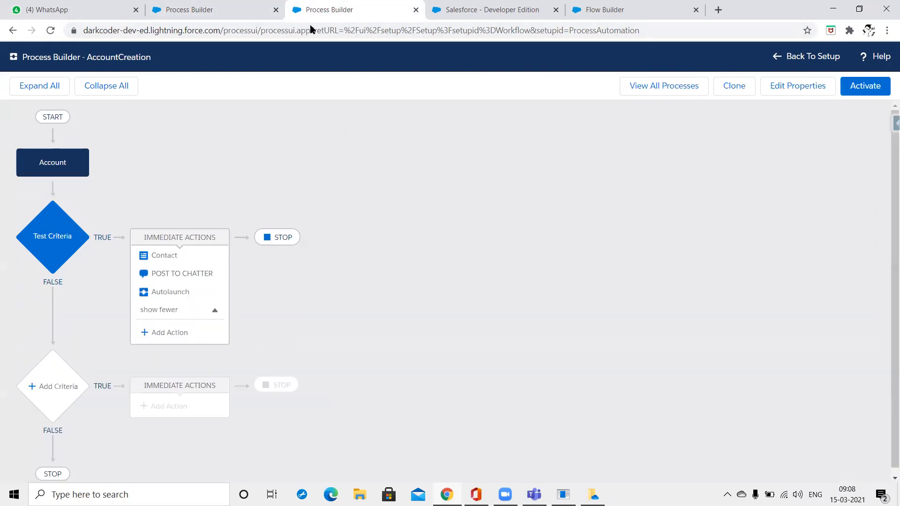
Add a new action on the AccountCreation true branch with Quick Actions as its type.
click(193, 333)
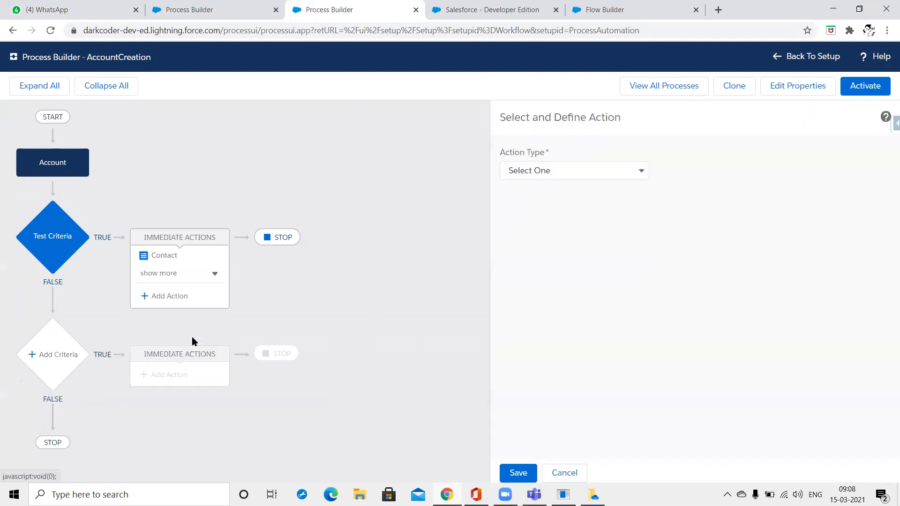
click(632, 173)
click(631, 173)
click(631, 173)
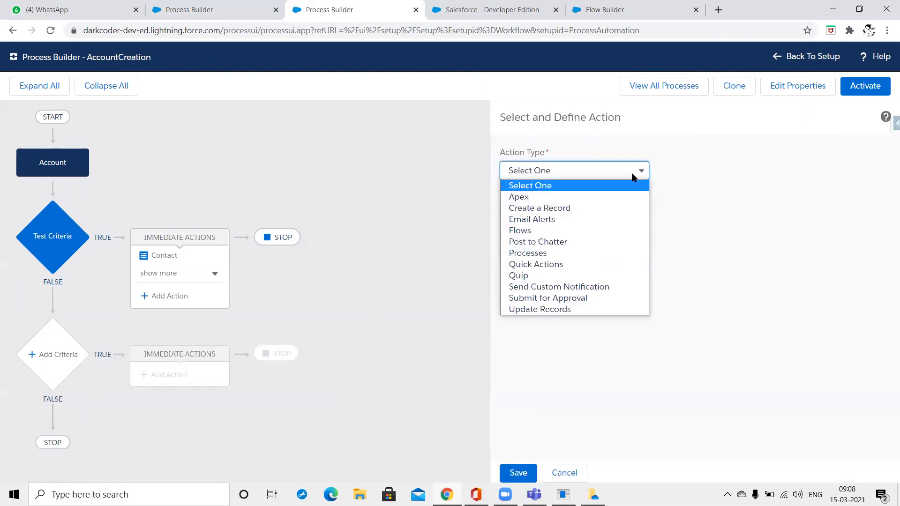
click(575, 267)
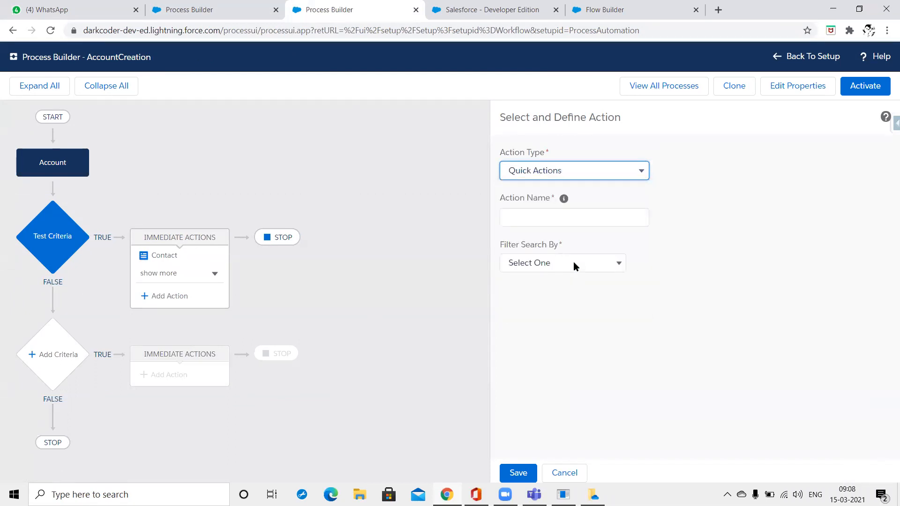
click(574, 266)
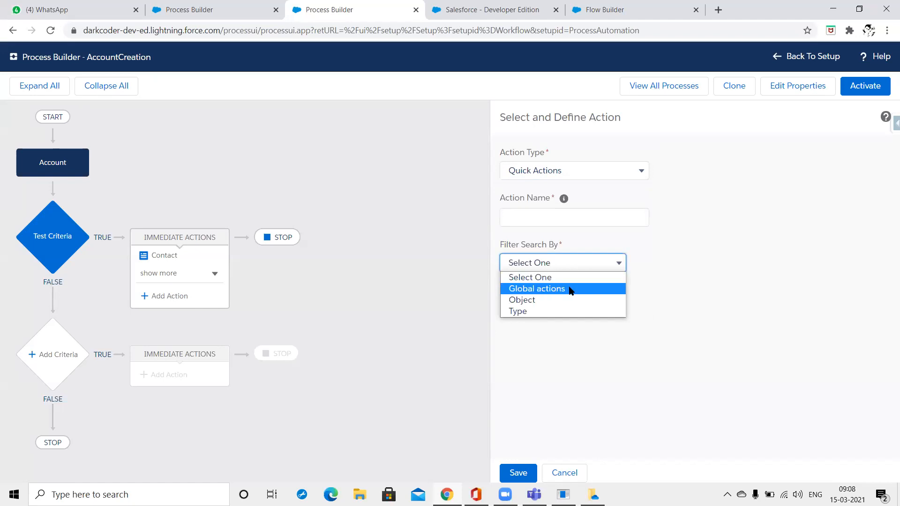
Switch to Lightning Experience, view the global actions like New Task, then return to AccountCreation.
click(610, 9)
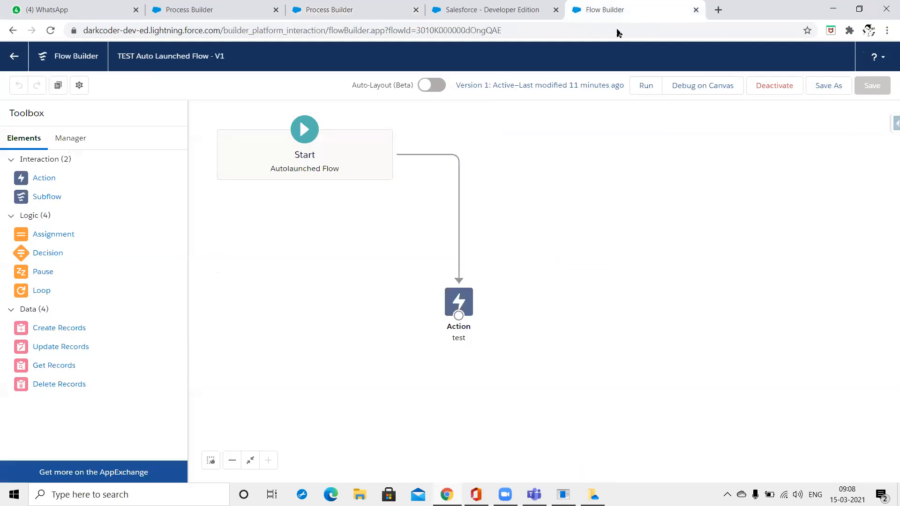
click(487, 10)
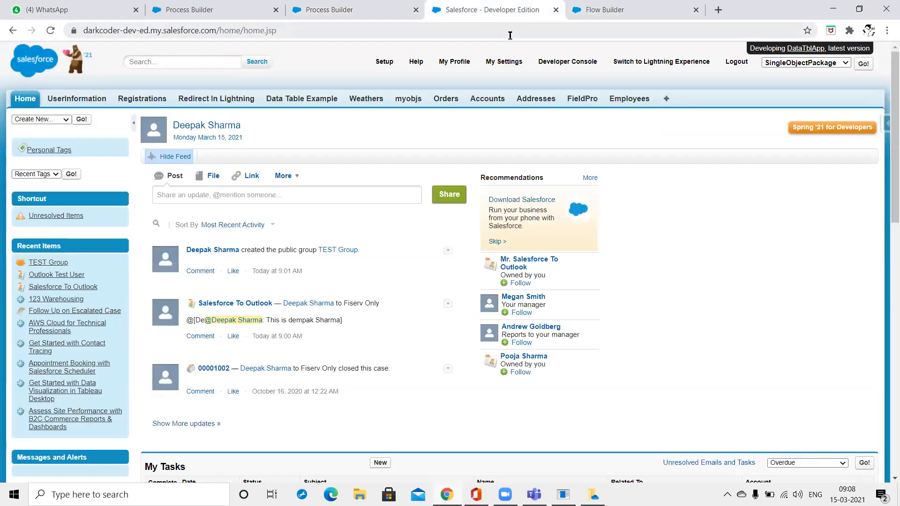
click(291, 177)
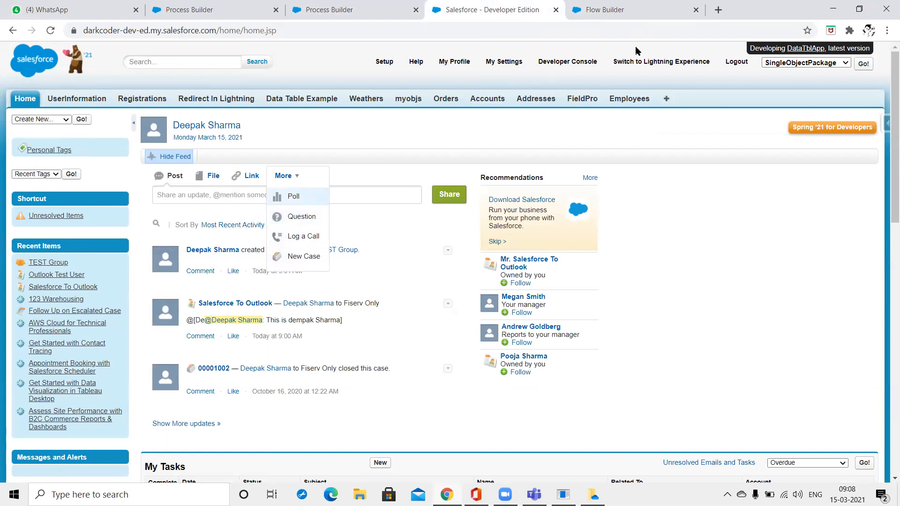
click(641, 63)
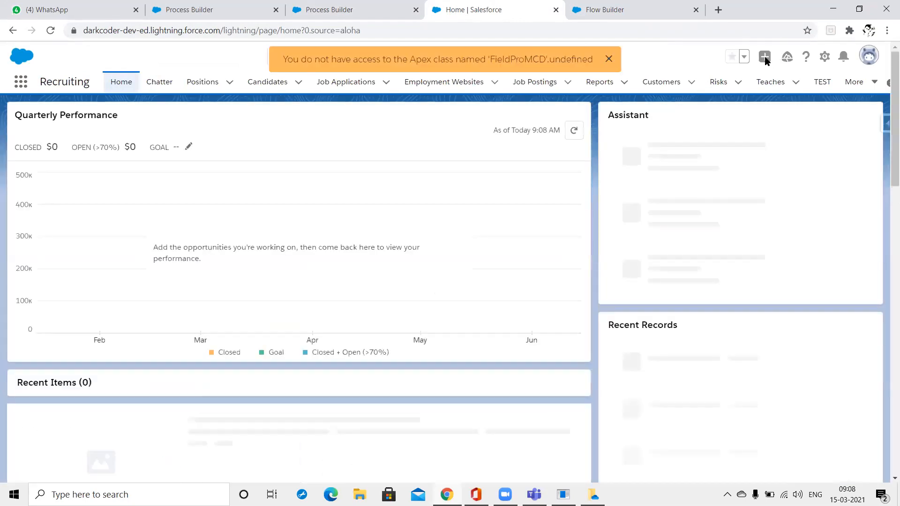
click(610, 60)
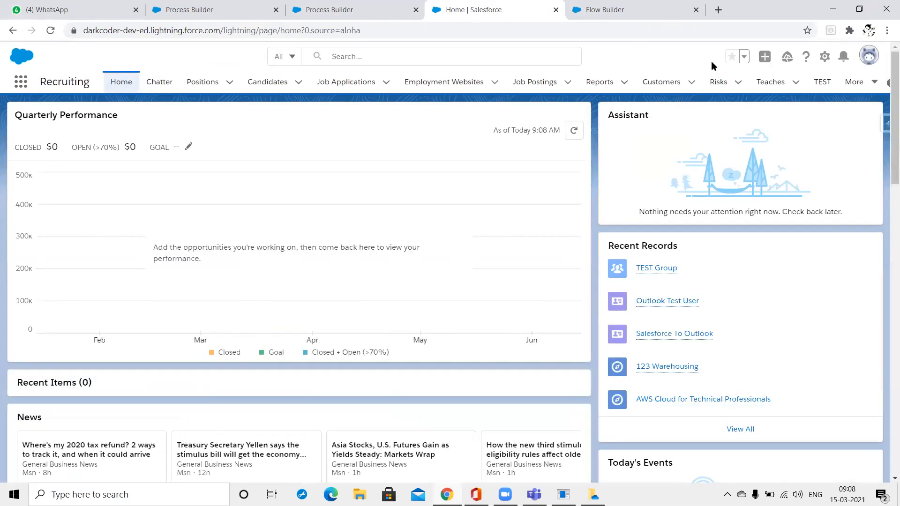
click(765, 58)
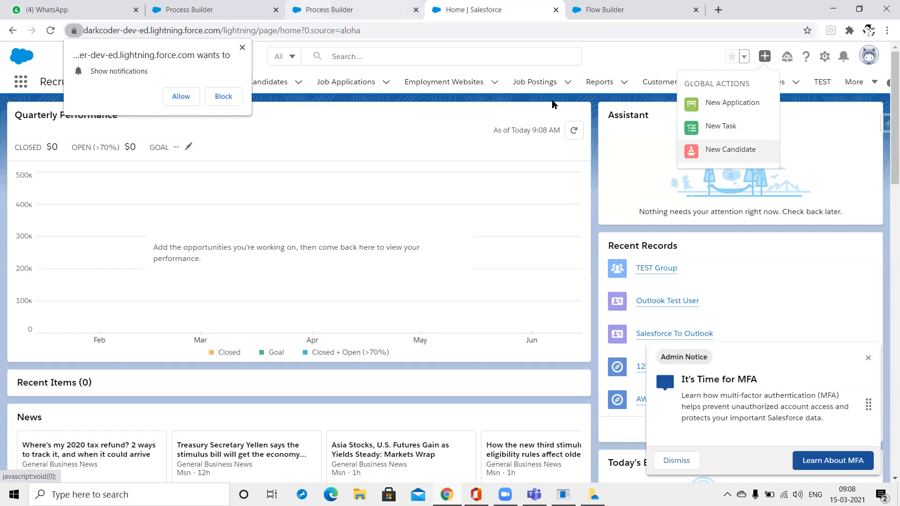
click(329, 9)
click(538, 262)
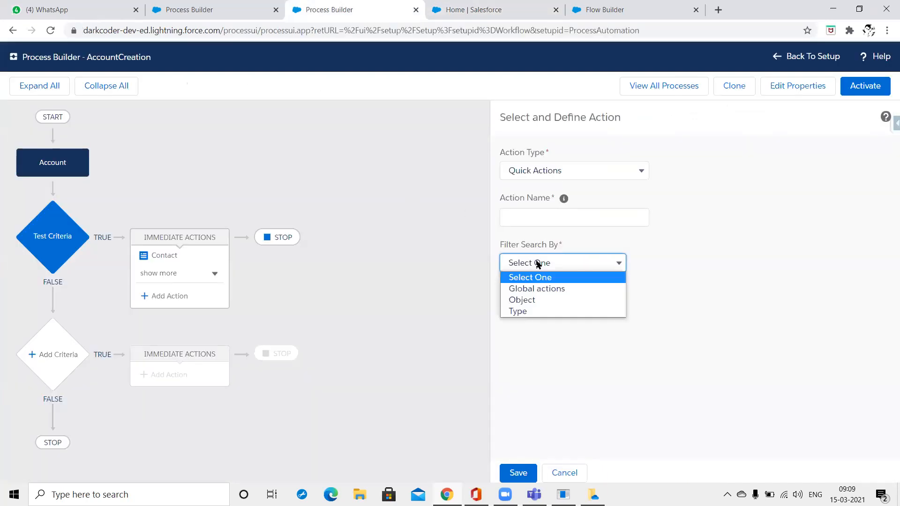
Filter to global Create a Record actions and select NewTask instead of NewAccount.
click(543, 293)
click(660, 262)
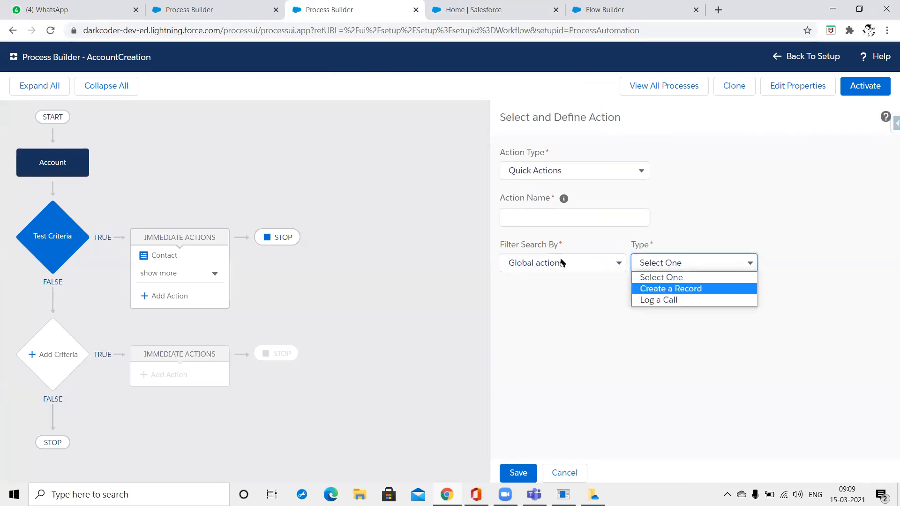
click(655, 288)
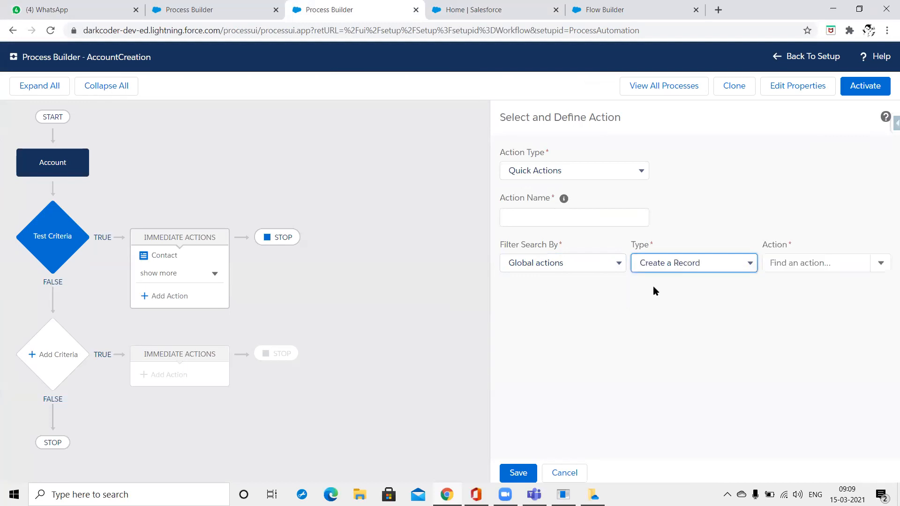
click(809, 262)
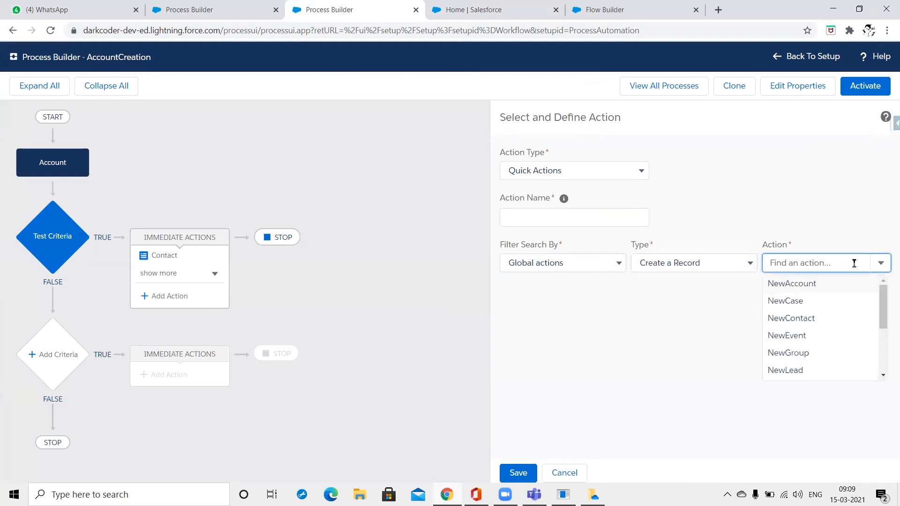
click(812, 284)
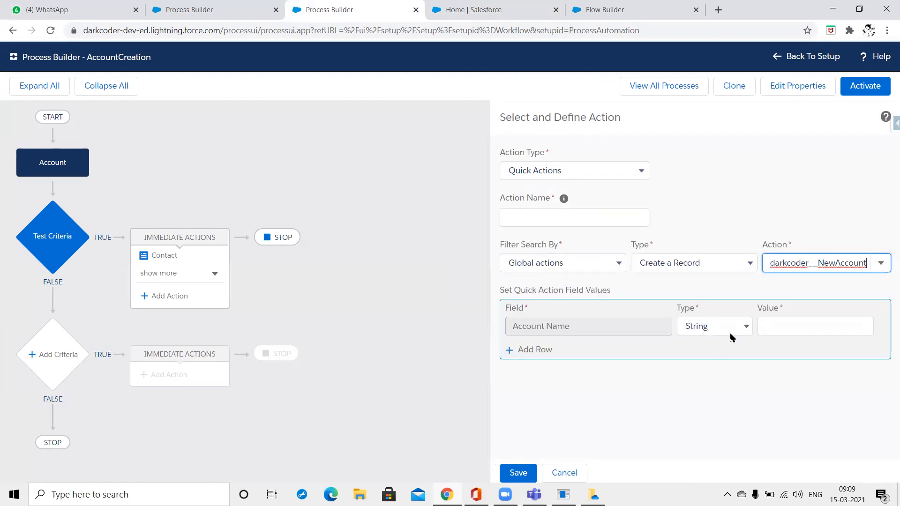
click(731, 334)
click(798, 324)
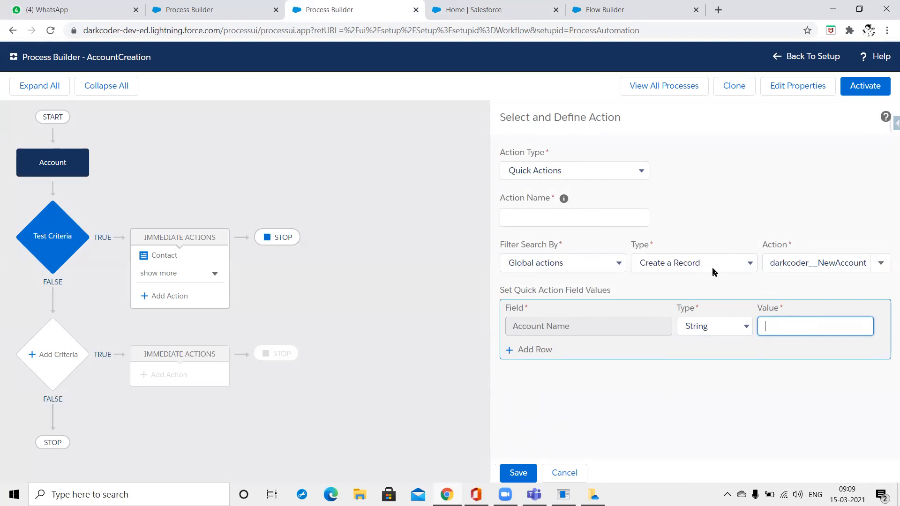
click(881, 265)
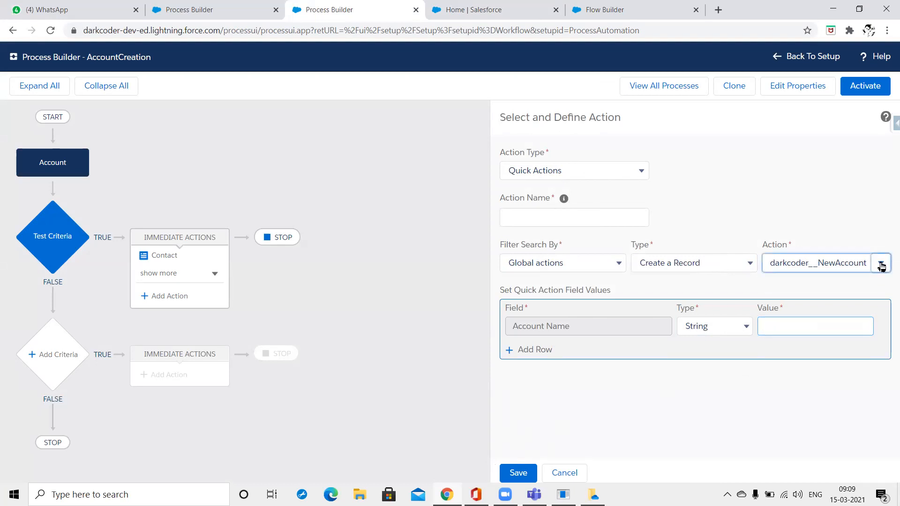
scroll(844, 316, down, 3)
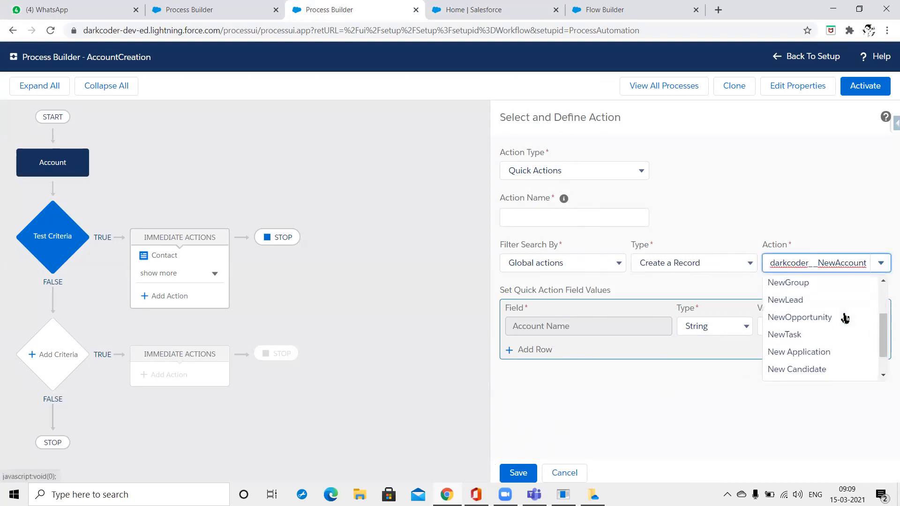
click(802, 332)
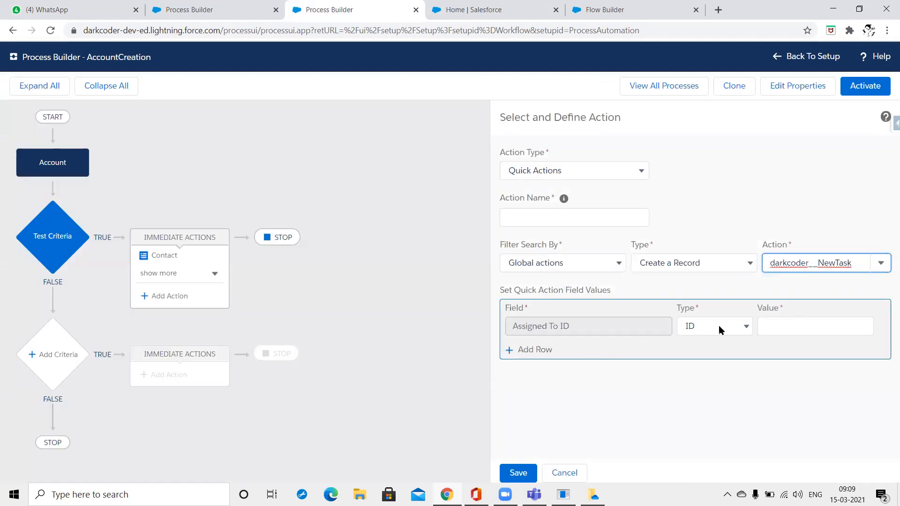
Keep ID as Assigned To ID's value type and add a Status field row.
click(730, 331)
click(522, 357)
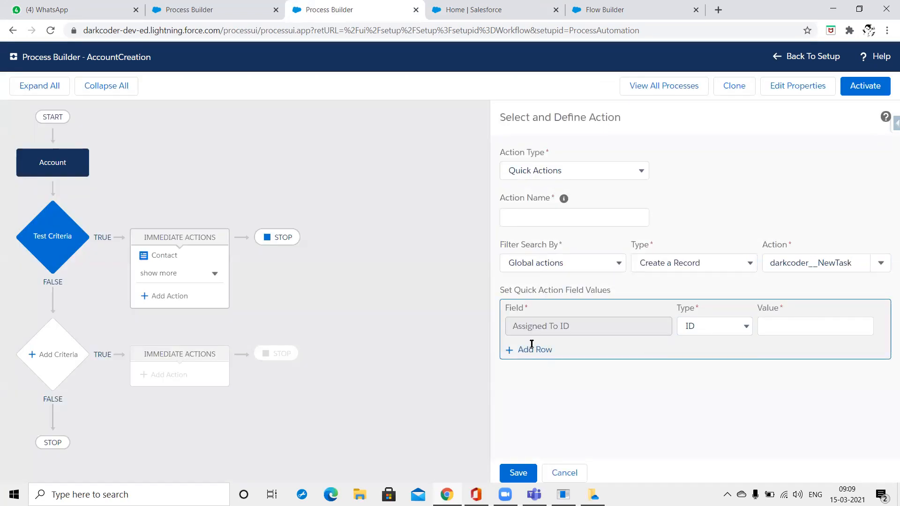
click(529, 350)
click(660, 350)
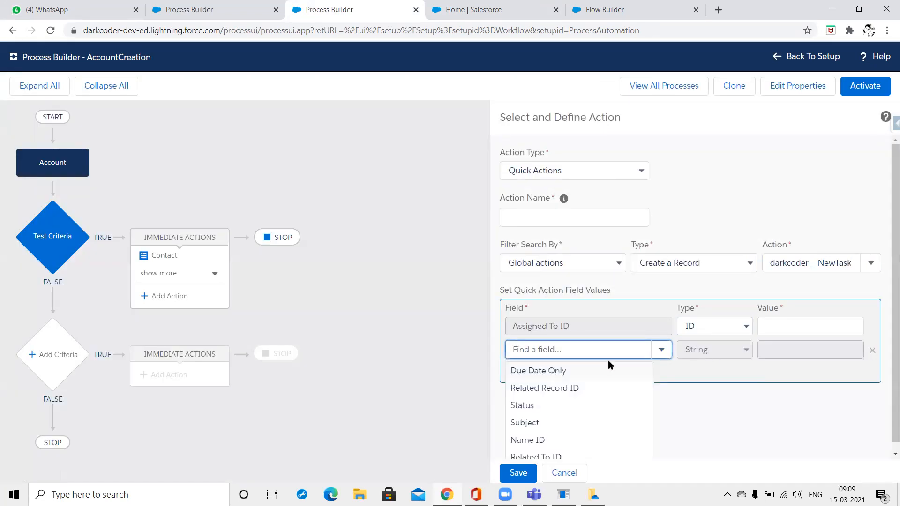
click(562, 408)
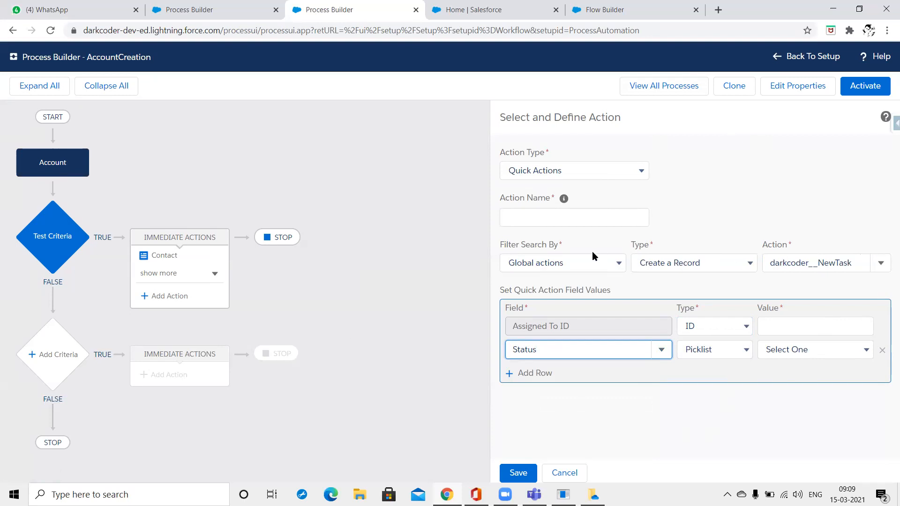
Set the action type to Log a Call and pick the LogACall quick action.
click(649, 262)
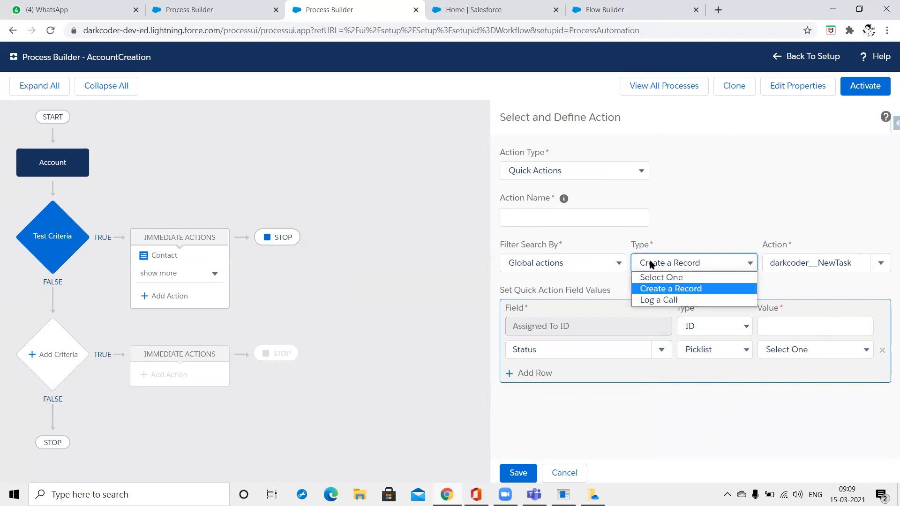
click(650, 300)
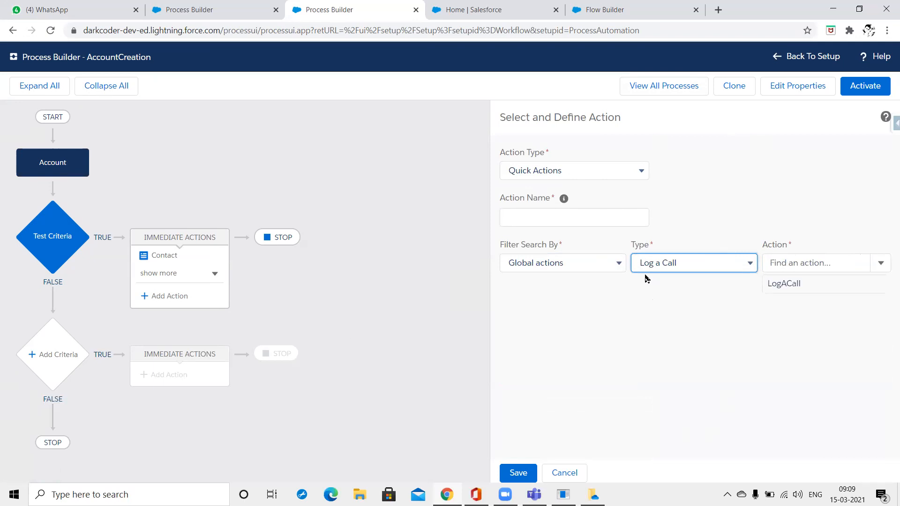
click(863, 260)
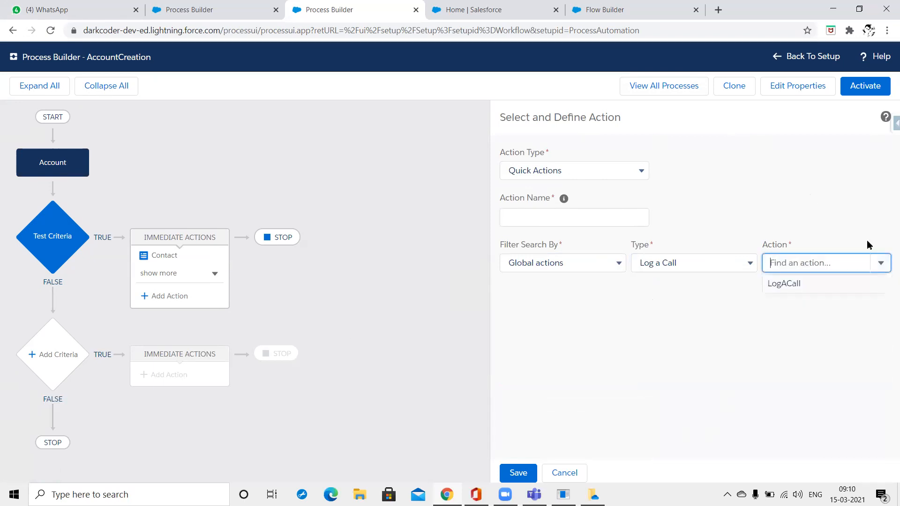
click(801, 294)
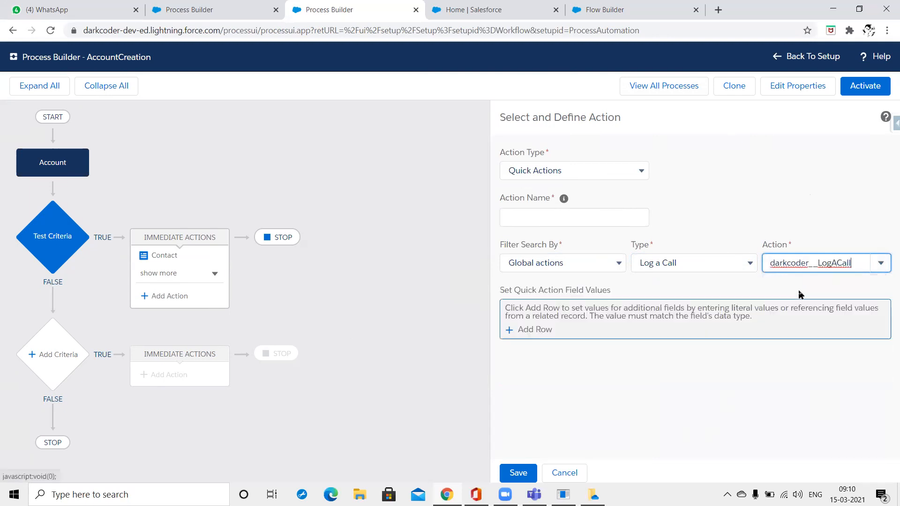
Add a Subject field row with String value TEST LOG A CALL.
click(537, 333)
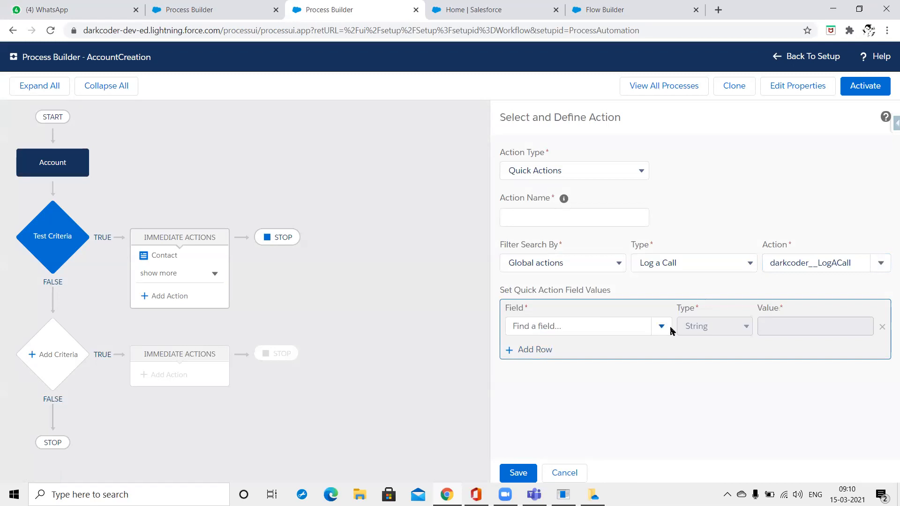
click(651, 327)
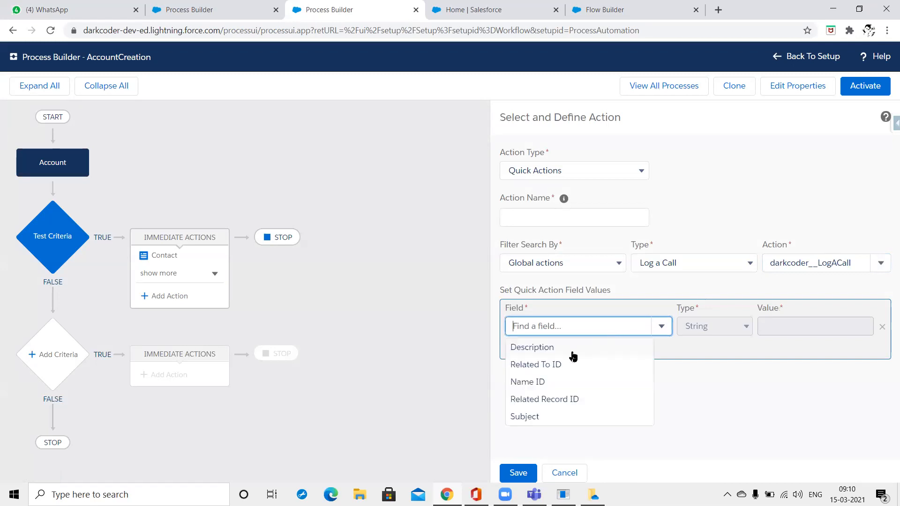
click(544, 415)
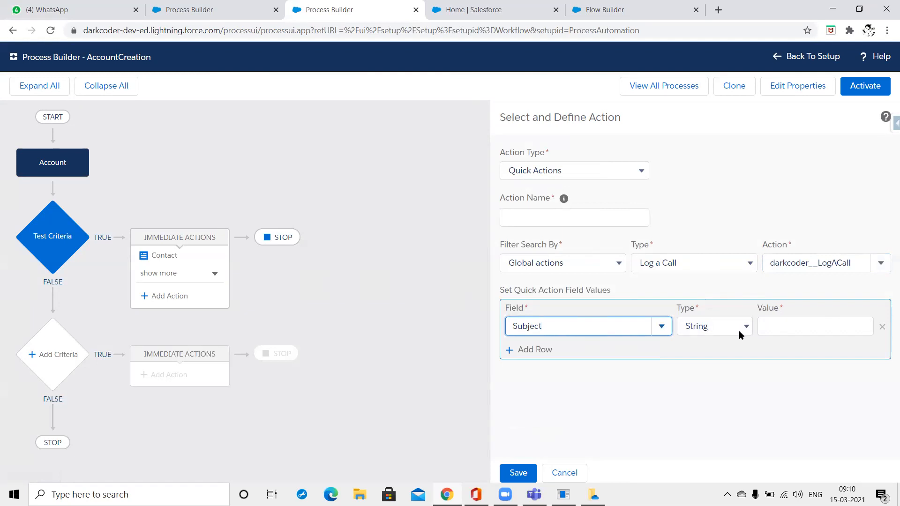
click(724, 326)
click(699, 339)
click(820, 331)
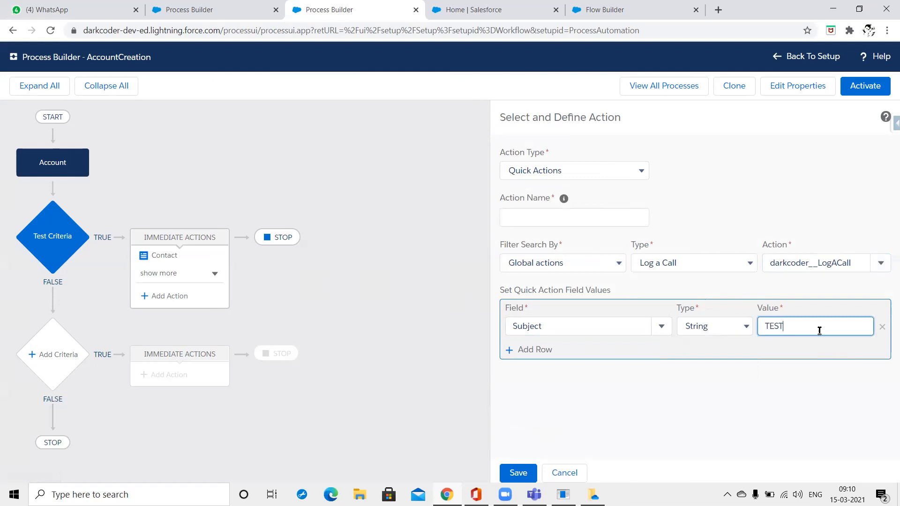
text(TEST LOG A CALL)
Name the action 'Log a call' and save it.
right_click(527, 470)
click(527, 470)
click(528, 221)
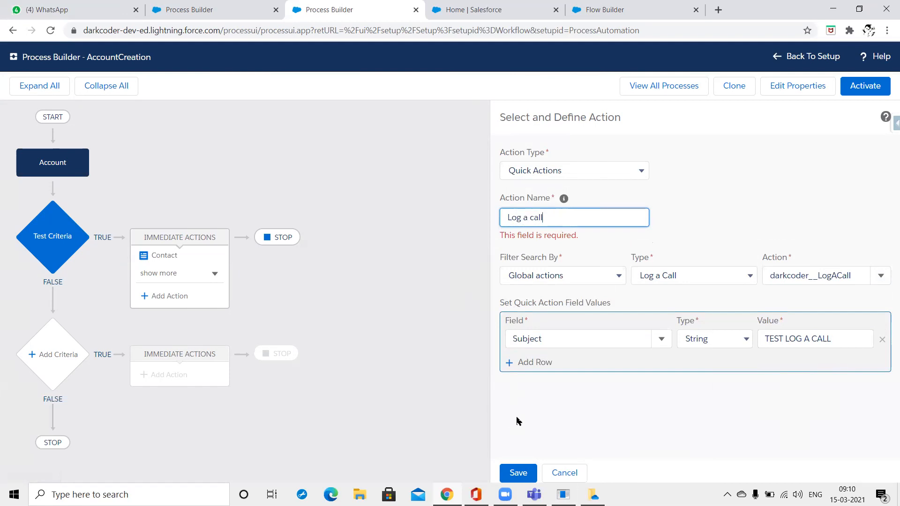
click(518, 473)
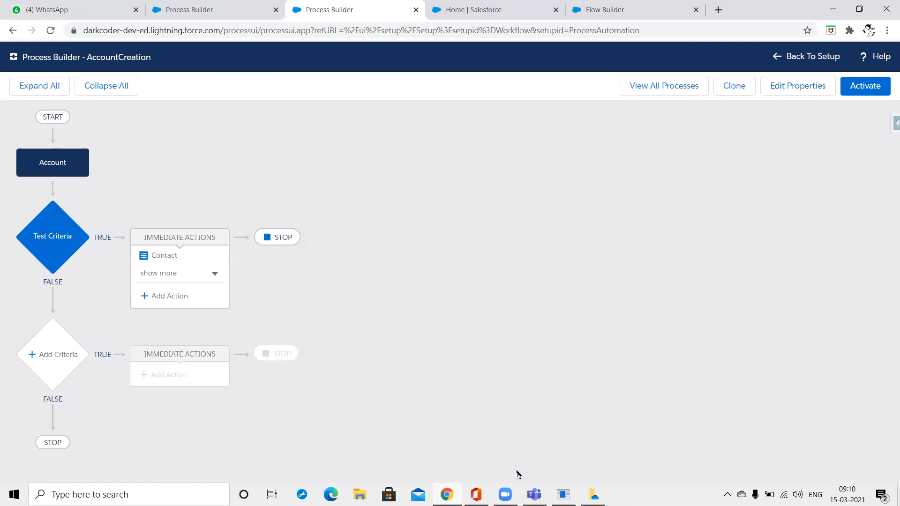
Add a Send Custom Notification action to Test Criteria, then view the TEST Auto Launched Flow.
click(168, 301)
click(599, 169)
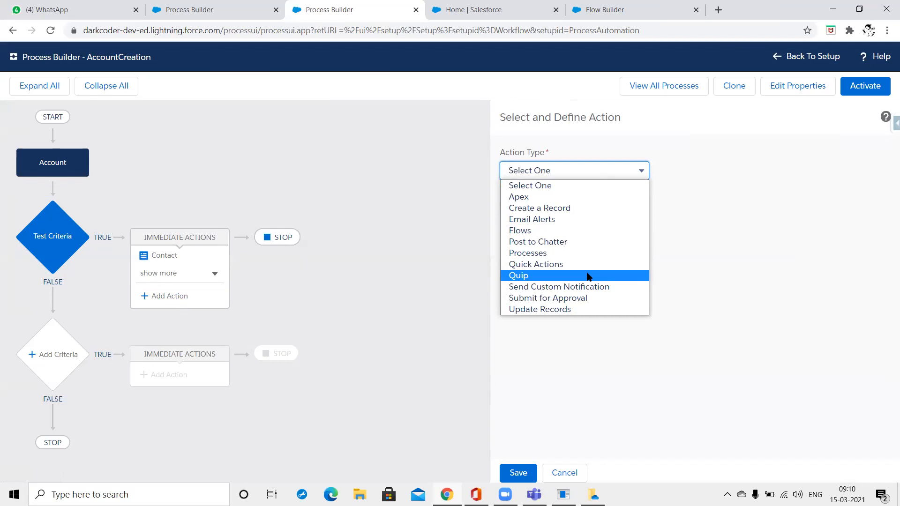
click(588, 290)
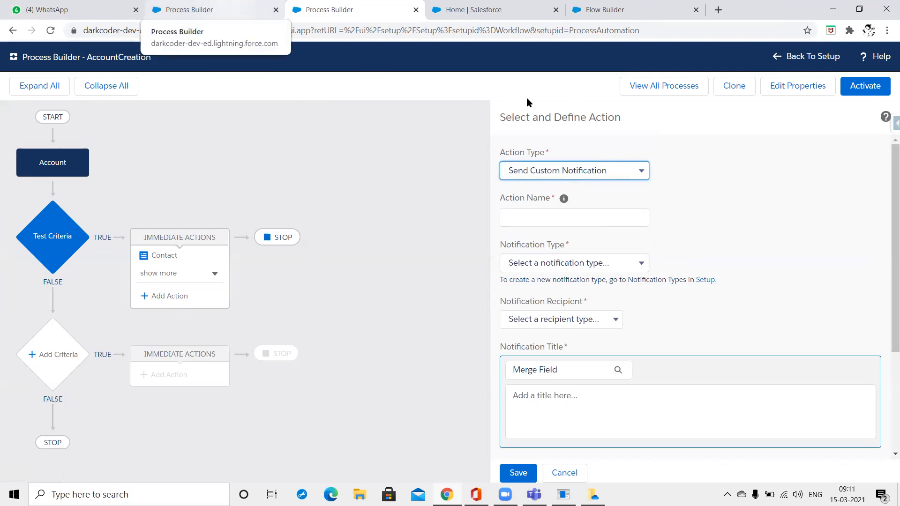
click(605, 10)
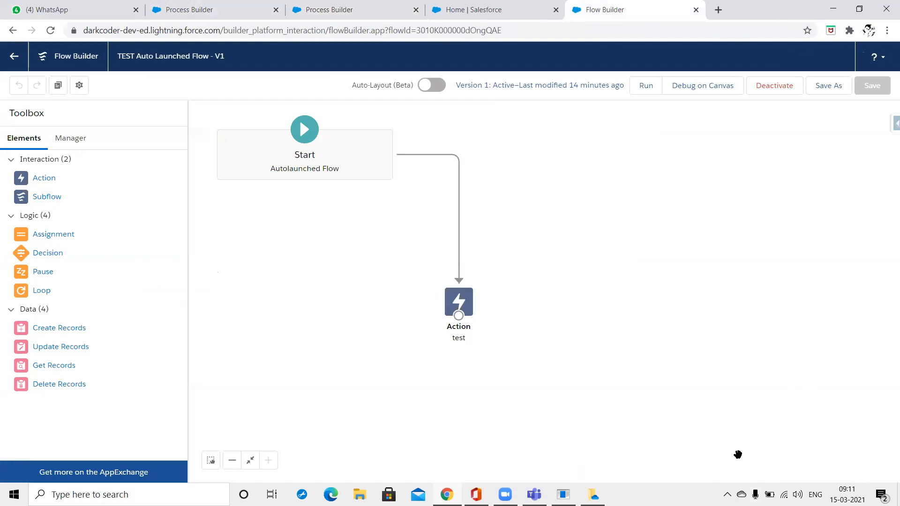
In Salesforce Classic, search Setup for 'Noti' and open the Notifications settings.
click(185, 6)
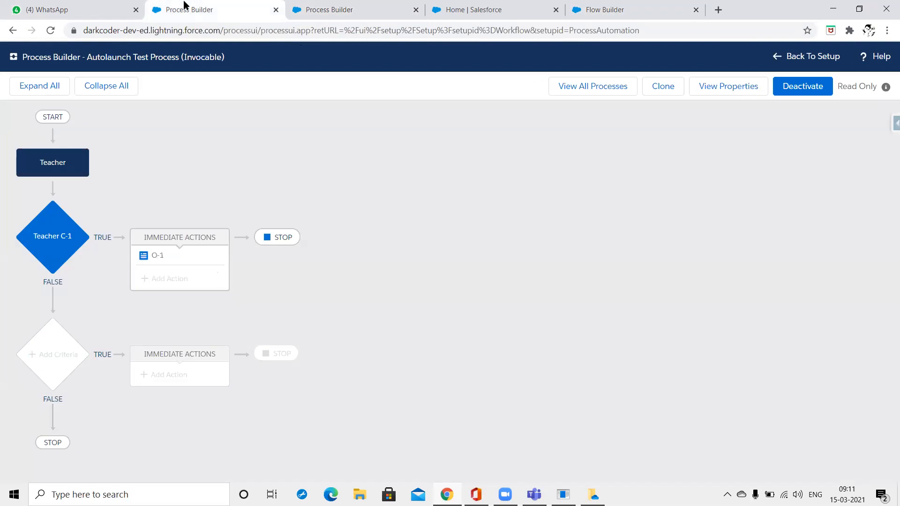
key(ctrl+Tab)
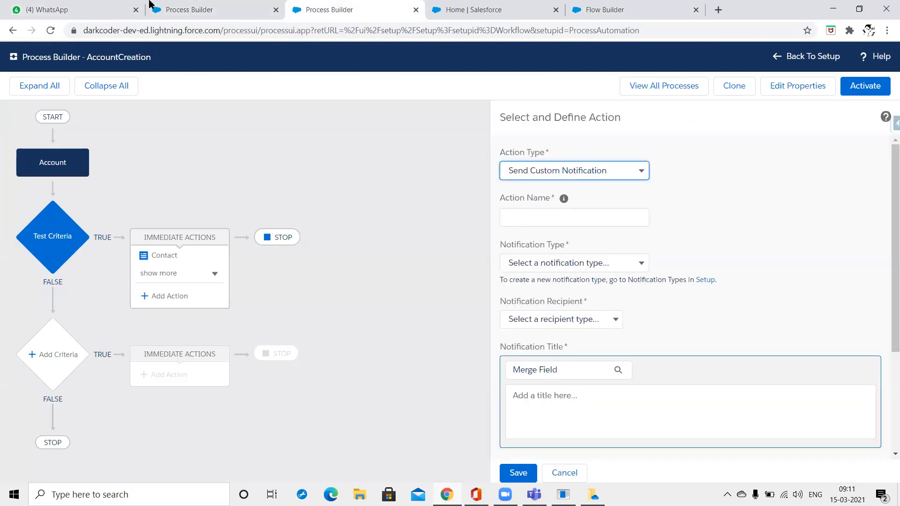
click(719, 9)
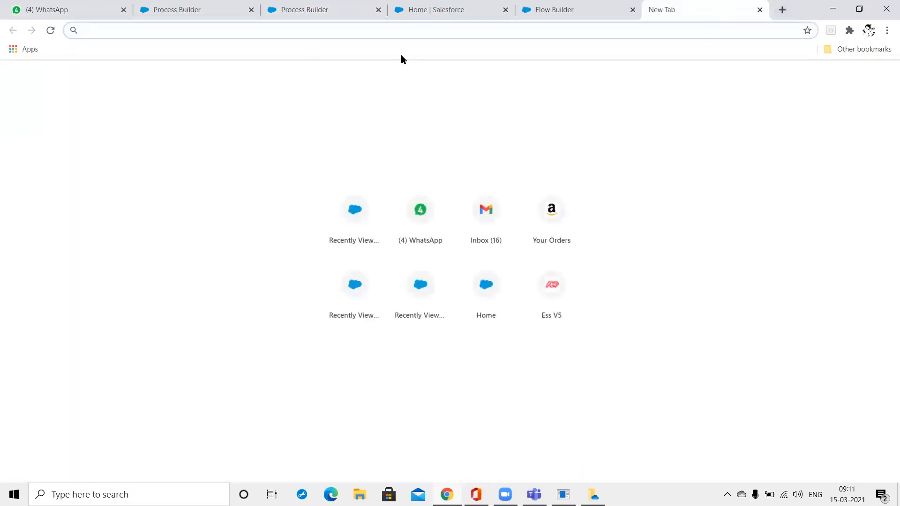
click(538, 9)
click(409, 3)
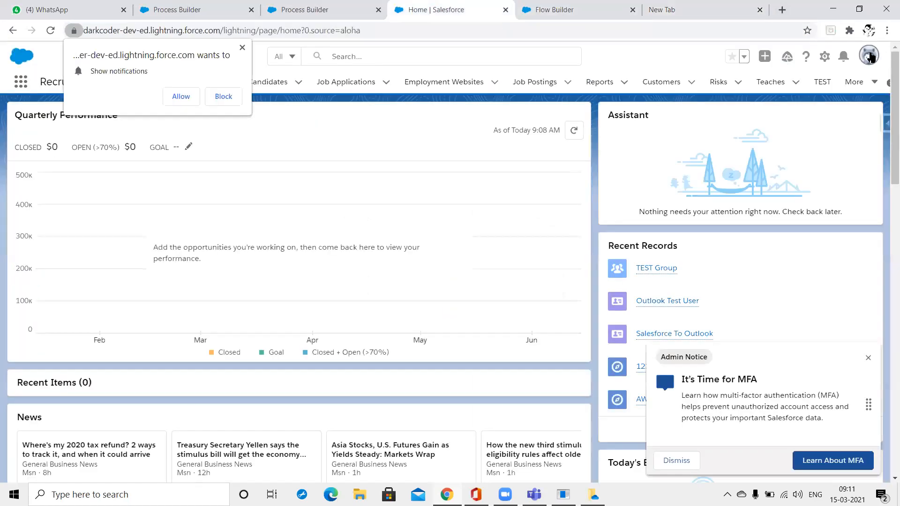
click(875, 58)
click(730, 226)
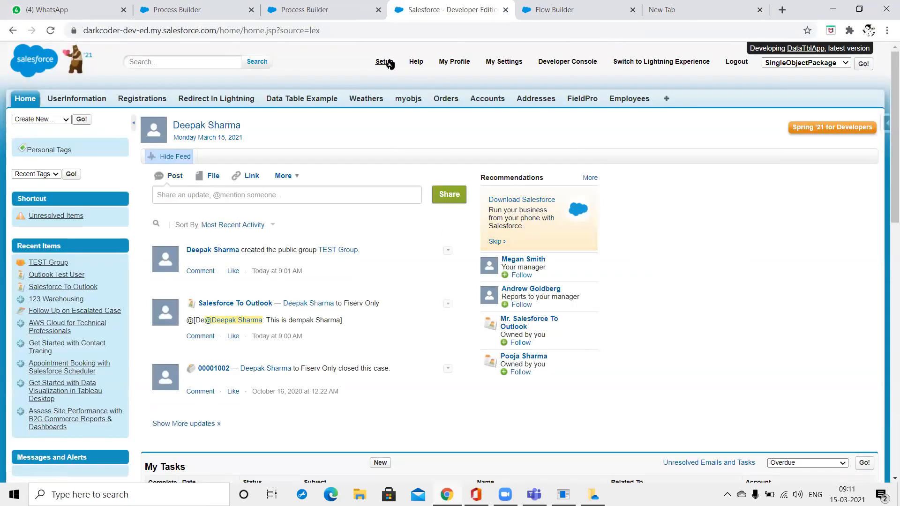
click(385, 61)
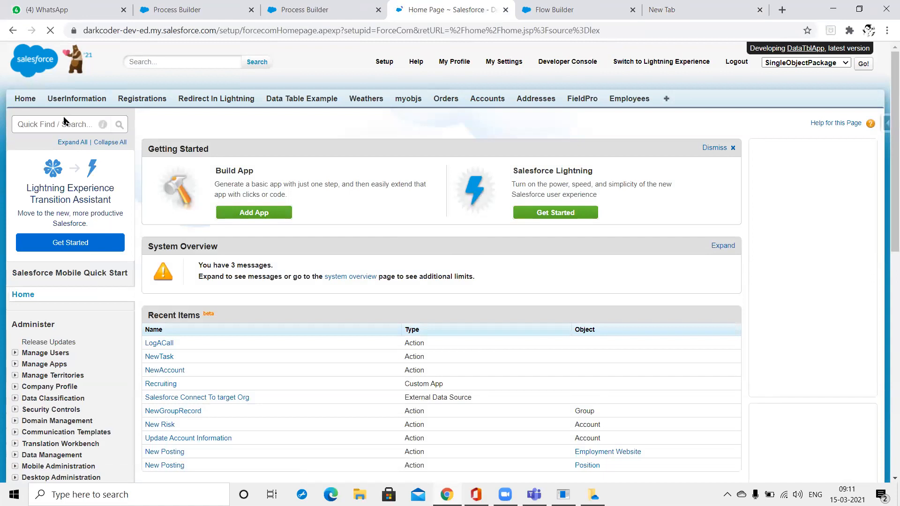
text(Noti)
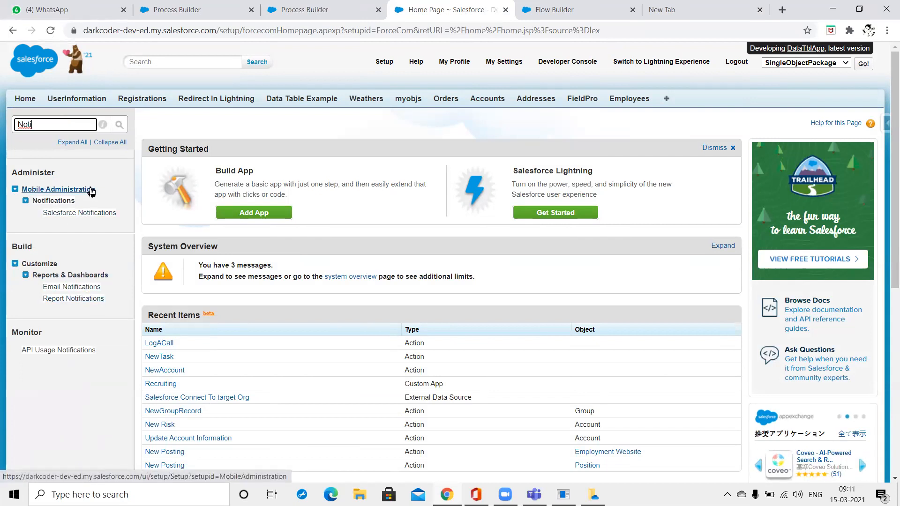
click(83, 214)
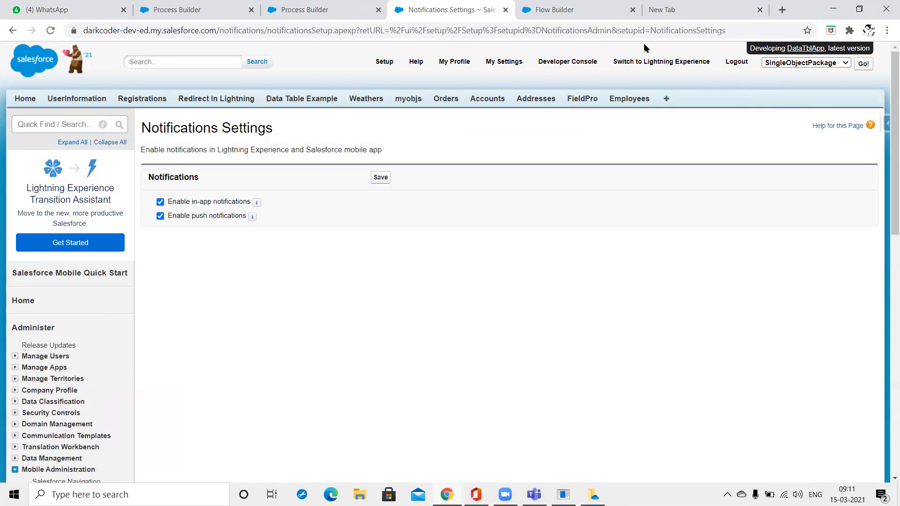
Back in Lightning, open Setup in a new tab and find Custom Notifications via 'Notif'.
click(627, 65)
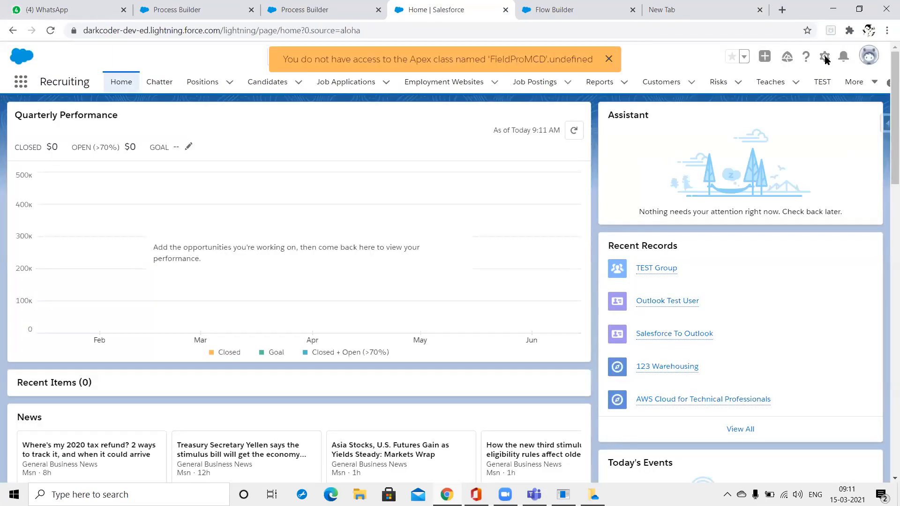
click(826, 57)
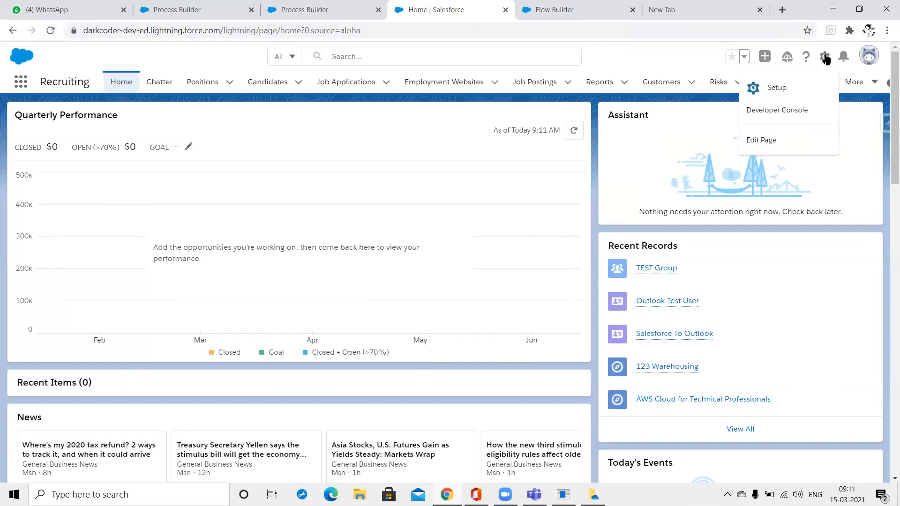
click(803, 90)
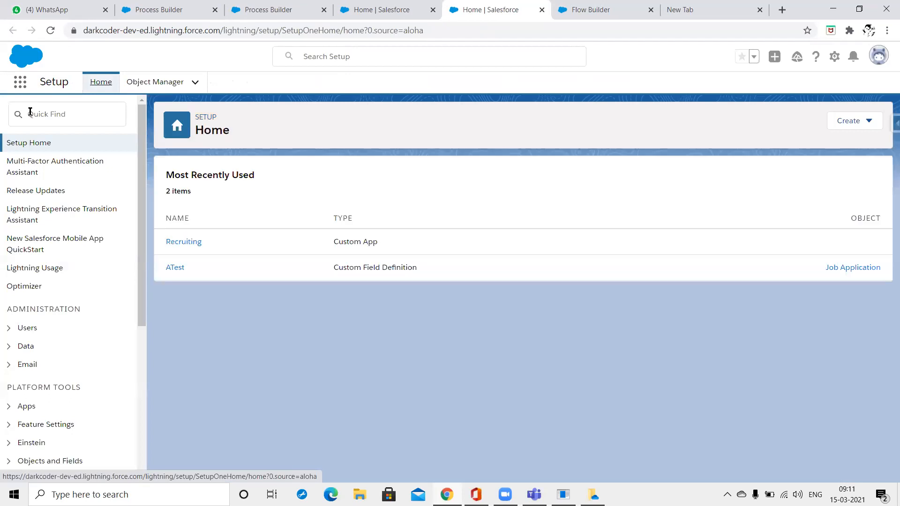
click(30, 112)
text(Notif)
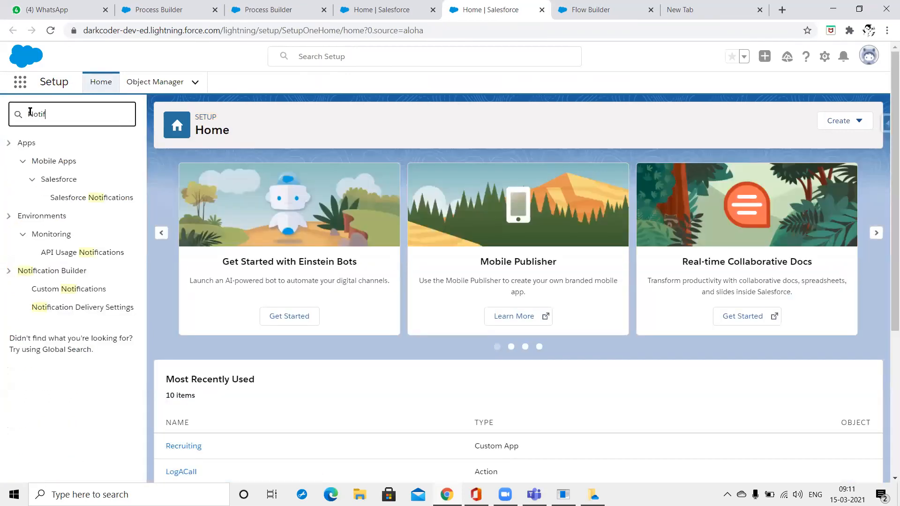
click(83, 295)
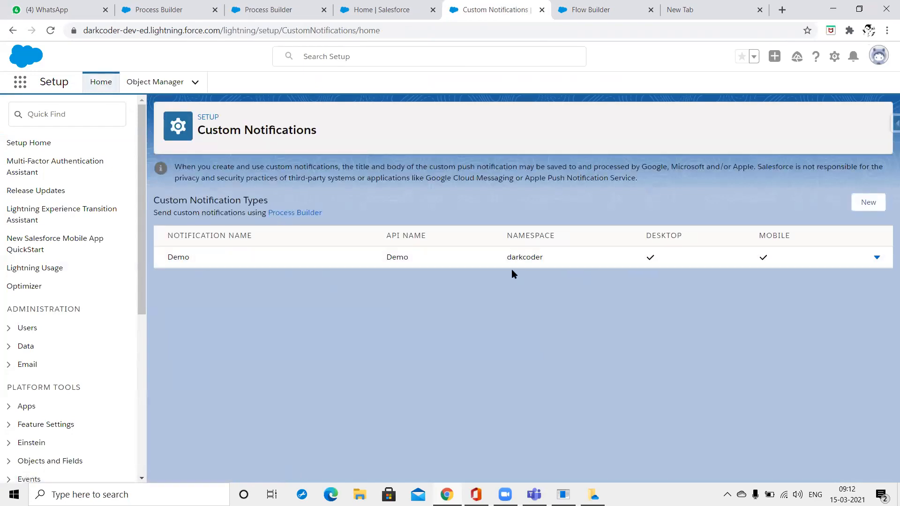
Name the notification action 'Notification' and choose the Demo notification type.
click(388, 7)
click(609, 8)
click(480, 6)
click(242, 7)
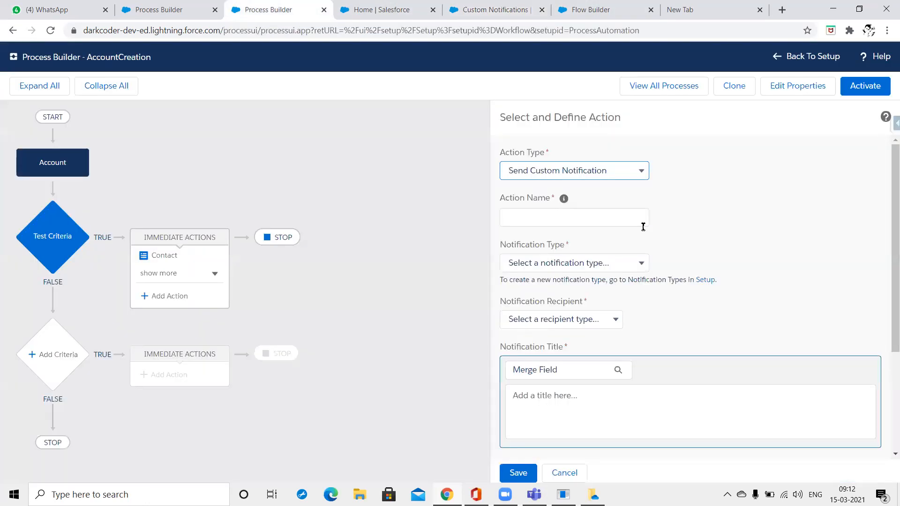
click(570, 211)
text(Notification)
key(Tab)
click(642, 265)
click(634, 289)
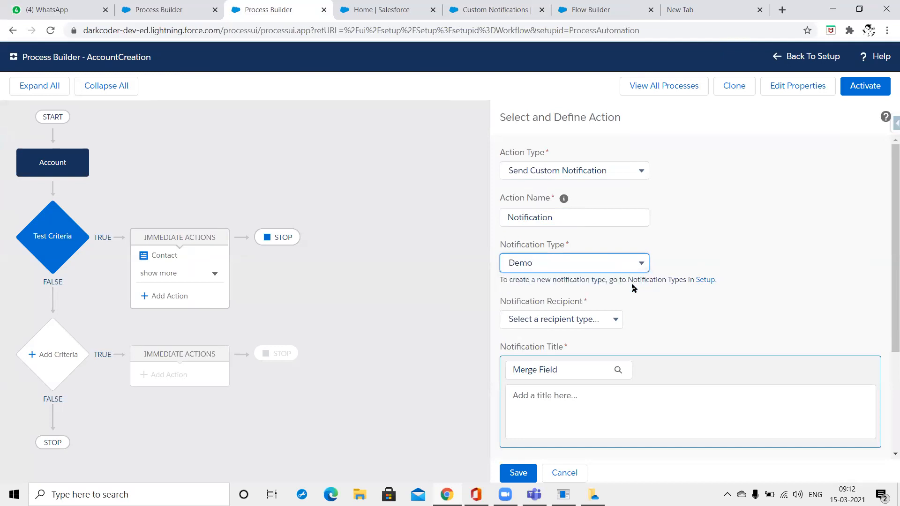
Set the recipient type to User and choose Current User.
click(613, 326)
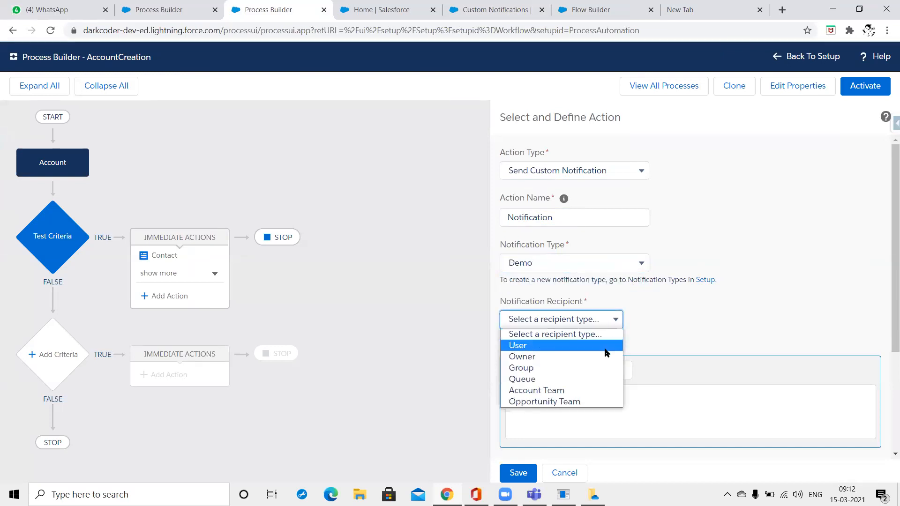
click(608, 343)
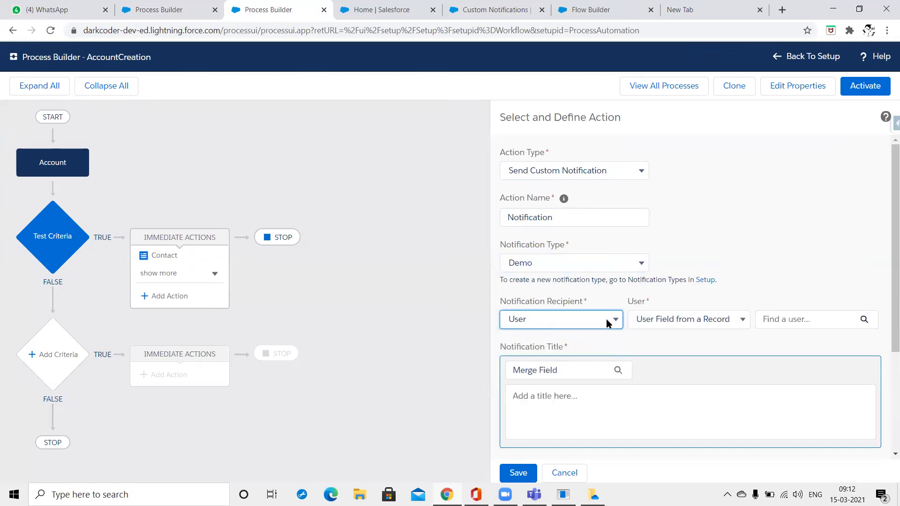
click(622, 327)
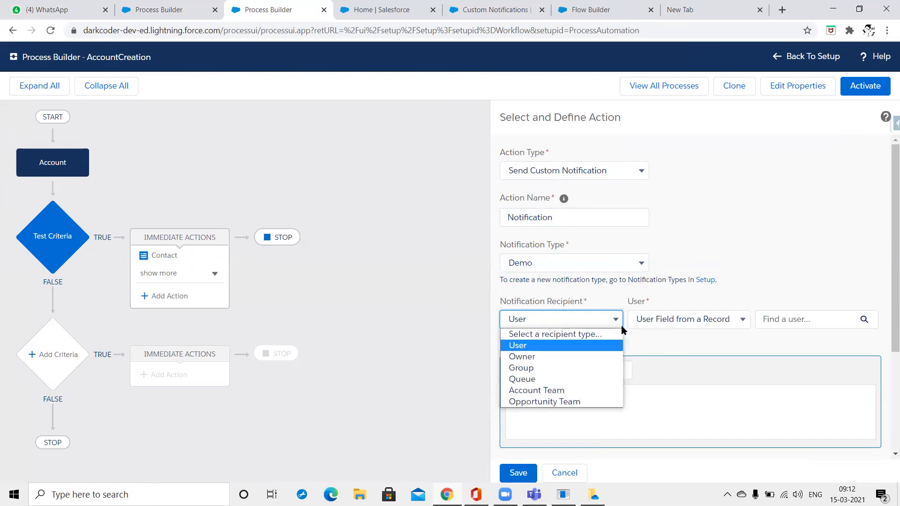
click(816, 320)
click(816, 321)
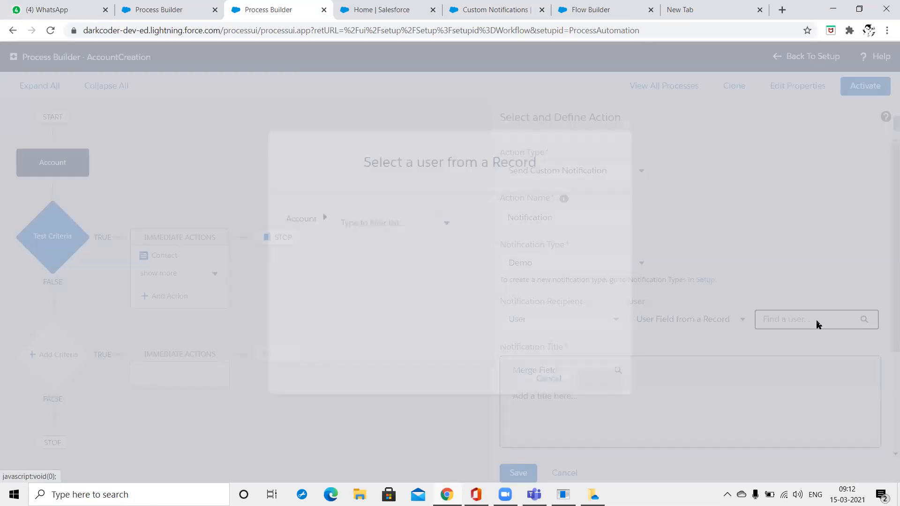
key(Escape)
key(Escape)
click(678, 319)
click(677, 337)
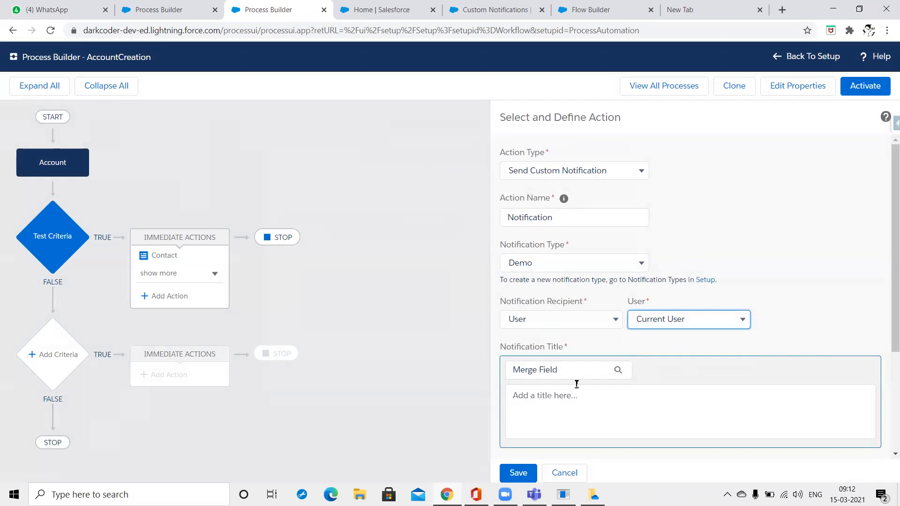
Give the notification the title 'Notificaiton k'.
click(576, 389)
text(Notificaiton)
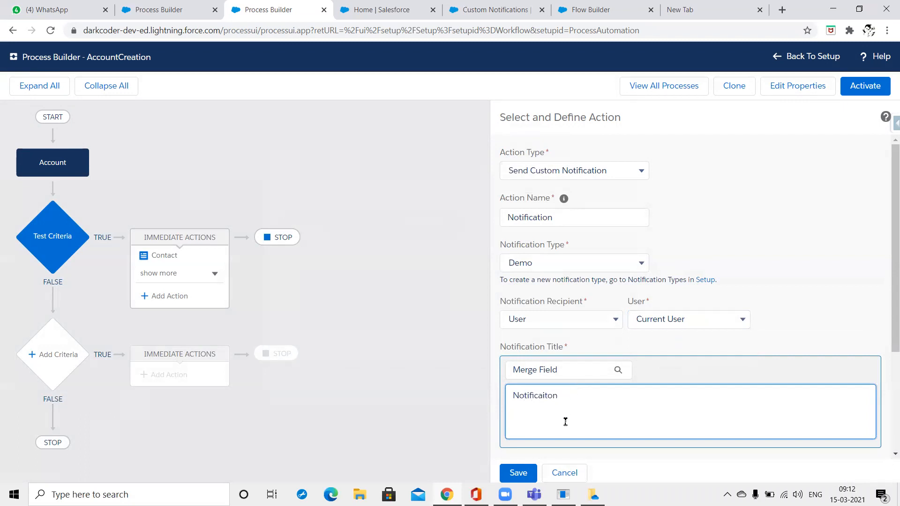
click(521, 466)
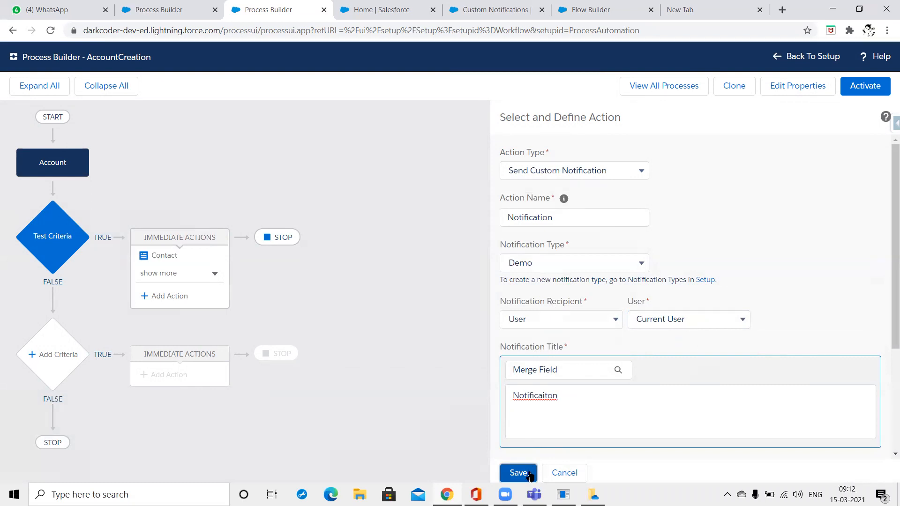
click(616, 387)
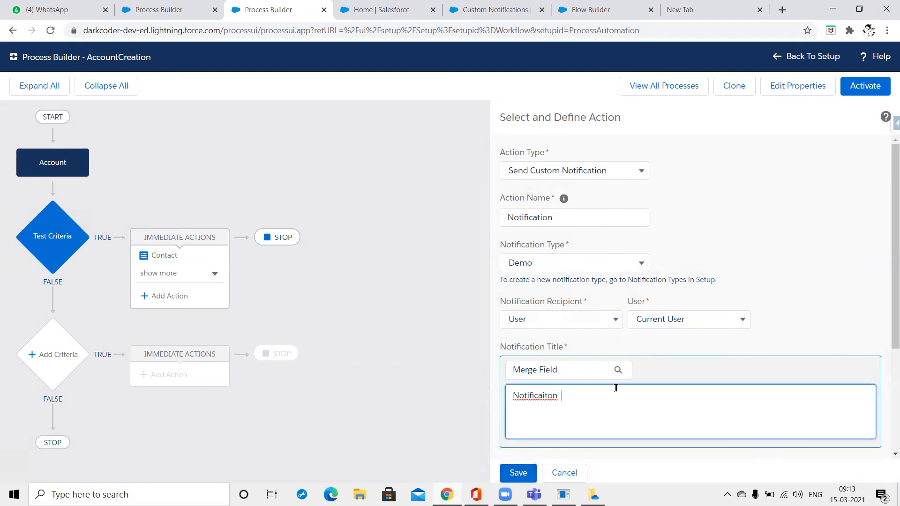
text(k)
click(514, 476)
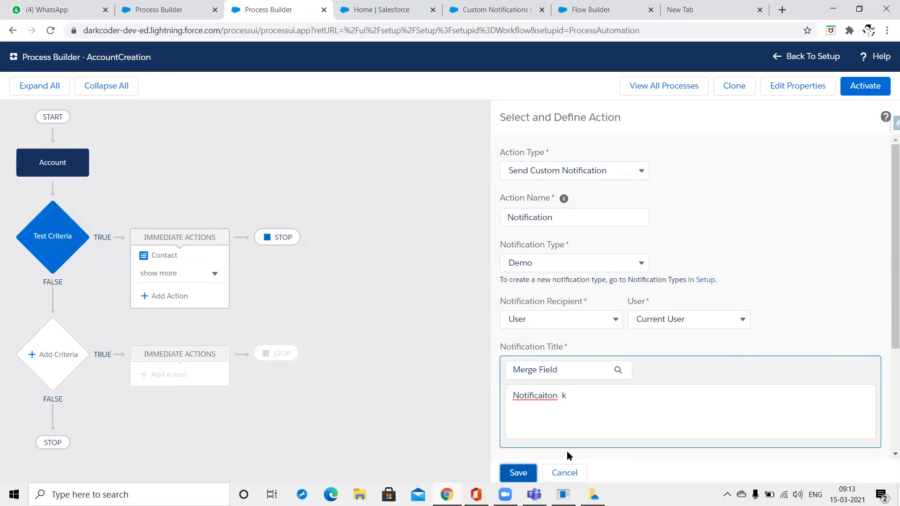
right_click(366, 267)
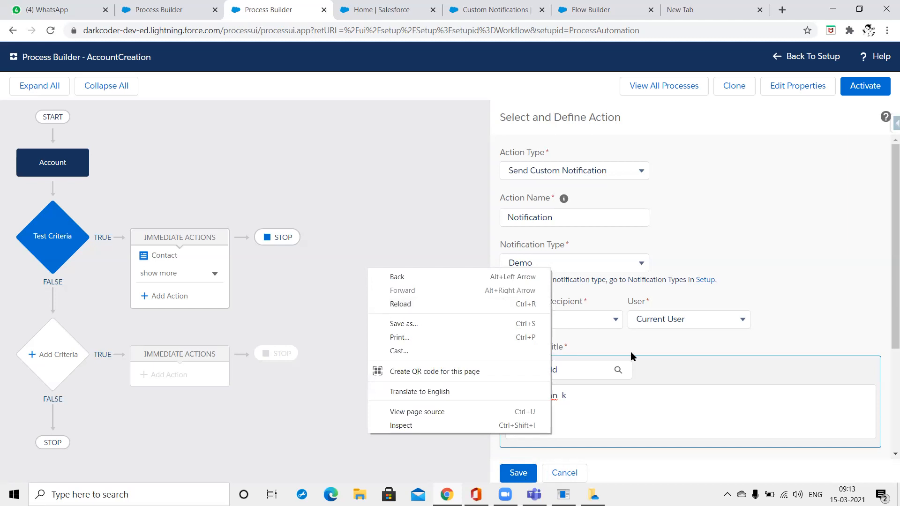
Enter the body 'Hello From Notification' and save the notification action.
click(651, 417)
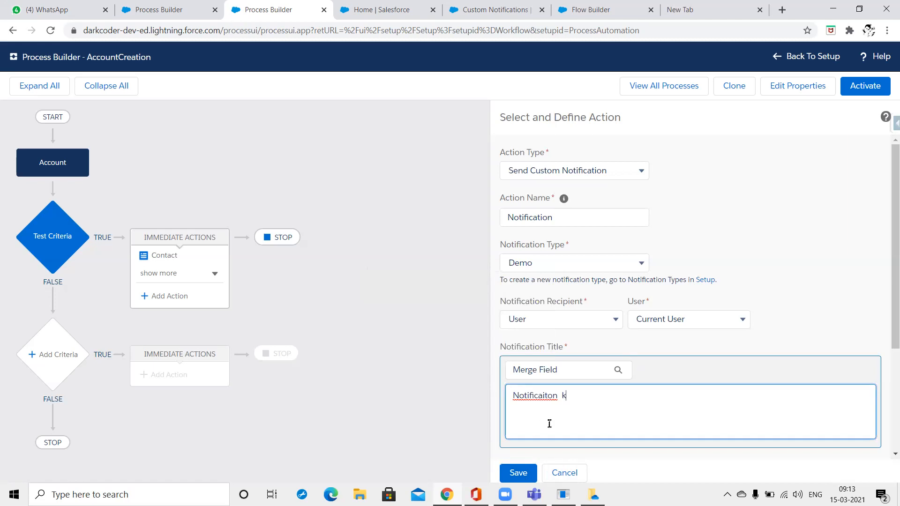
scroll(716, 315, down, 3)
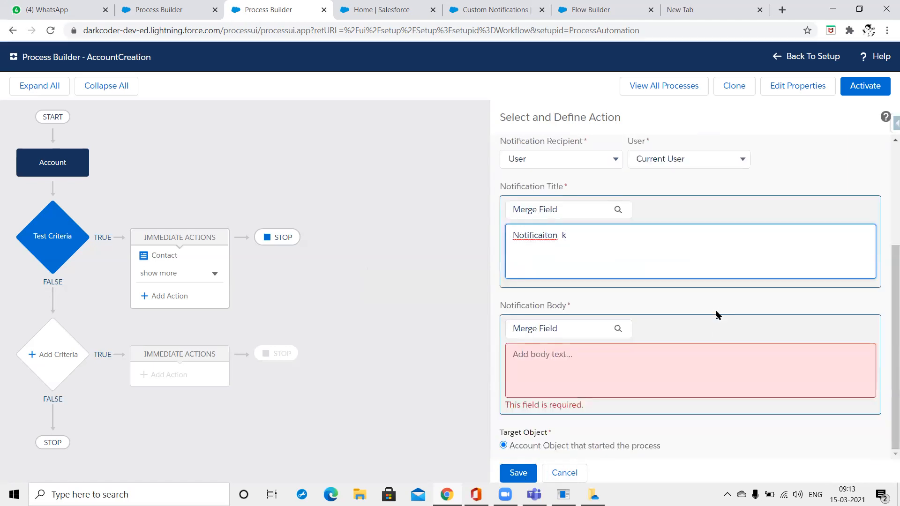
click(633, 394)
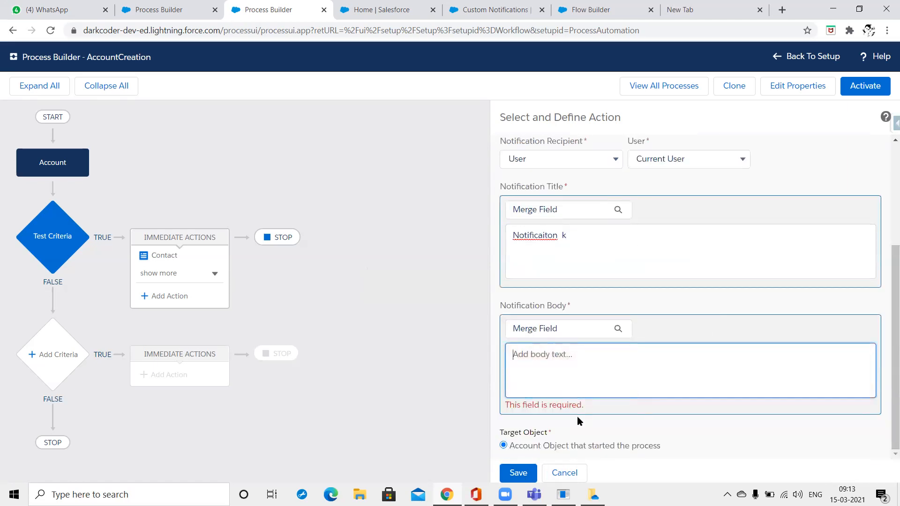
text(Hello From Notification)
click(507, 480)
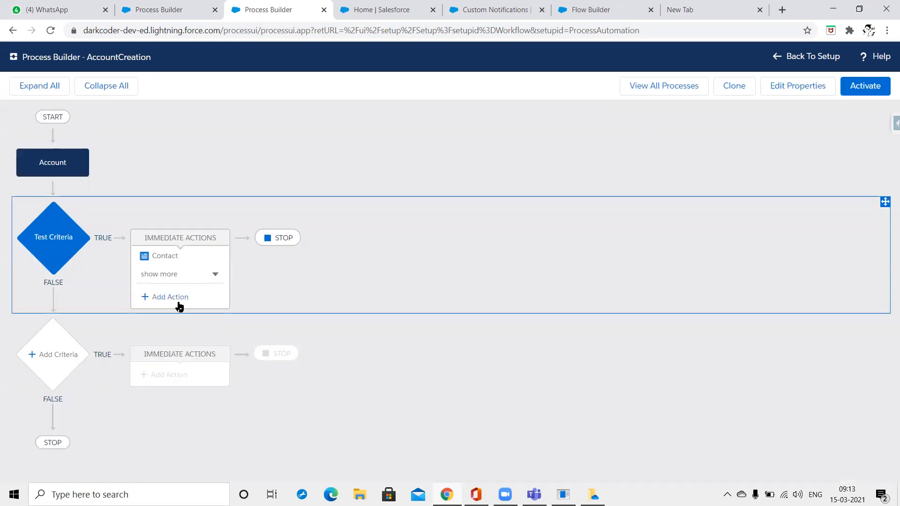
Look over the available immediate action types without adding one.
click(178, 304)
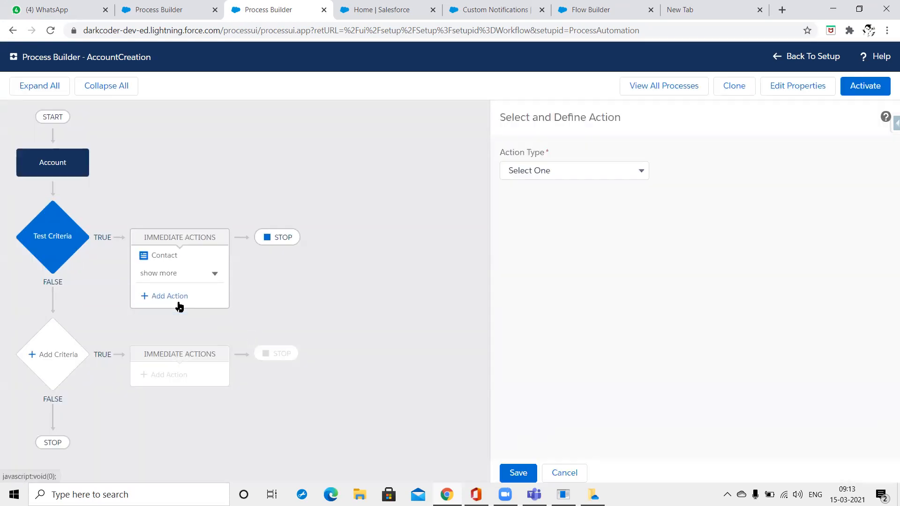
click(546, 174)
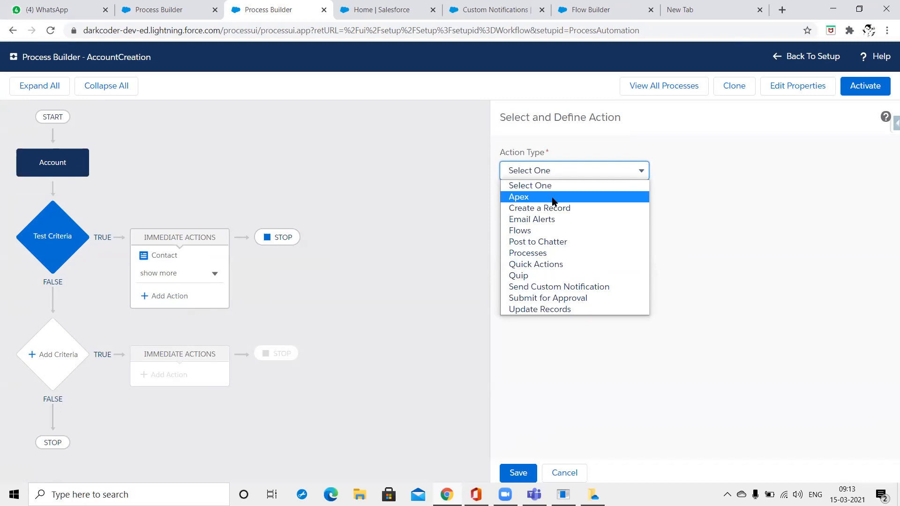
click(421, 301)
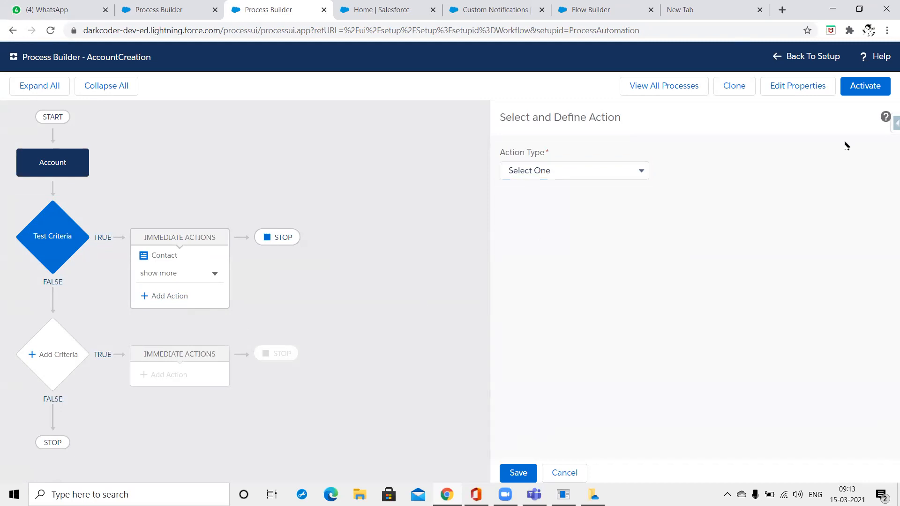
Activate and confirm the AccountCreation process, then go to the Salesforce home page.
click(870, 92)
click(604, 334)
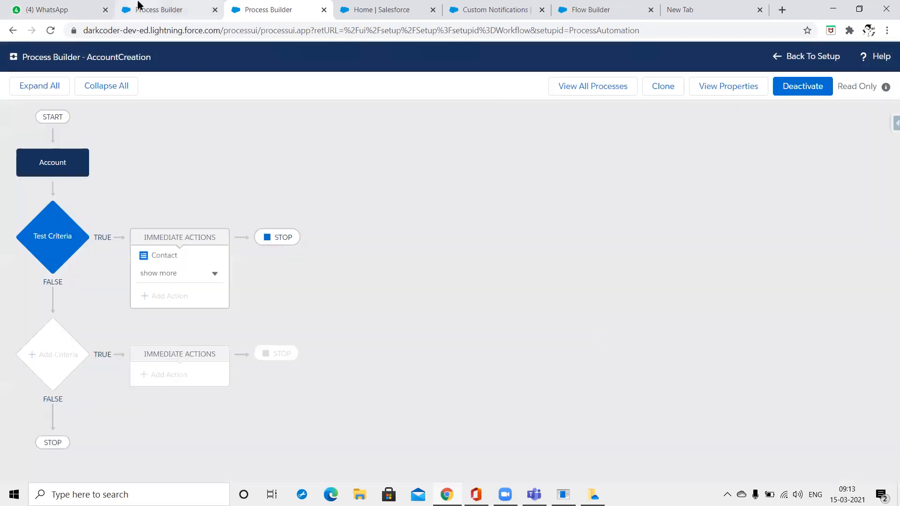
click(156, 12)
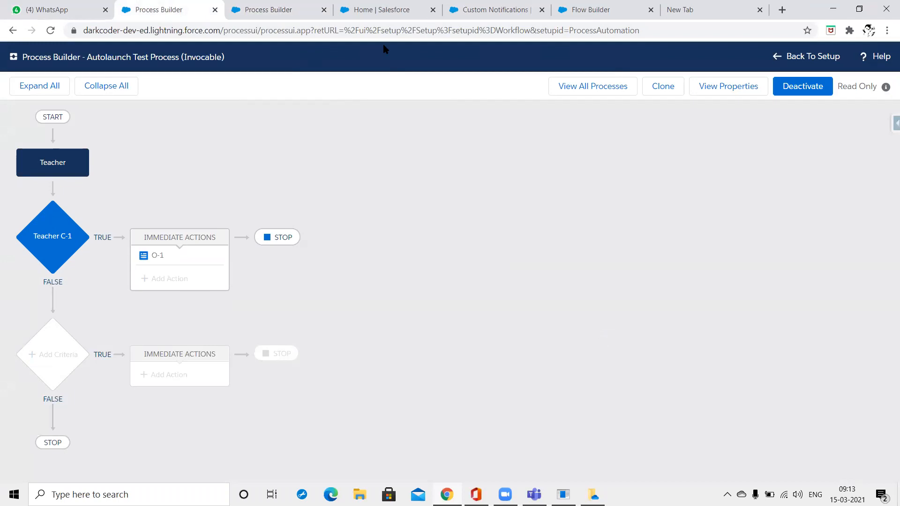
click(390, 5)
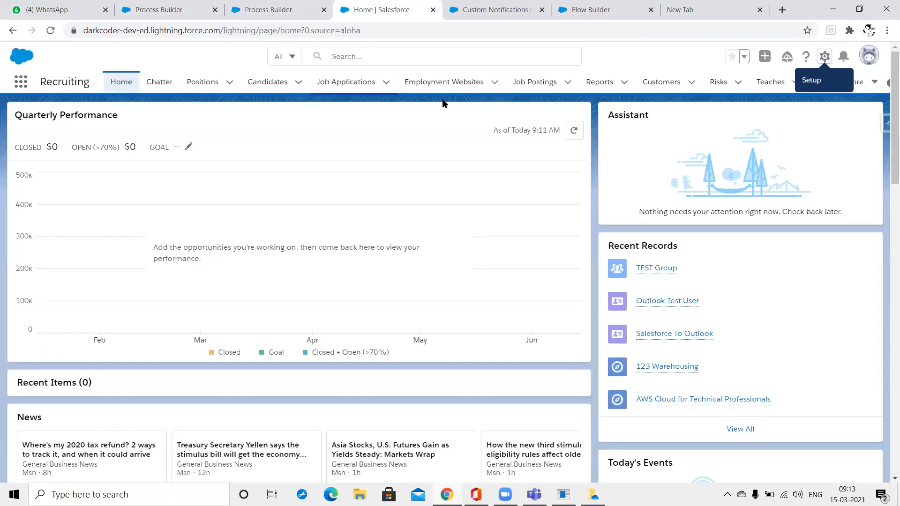
Open the Accounts list via an 'Acc' App Launcher search.
click(19, 89)
text(Acc)
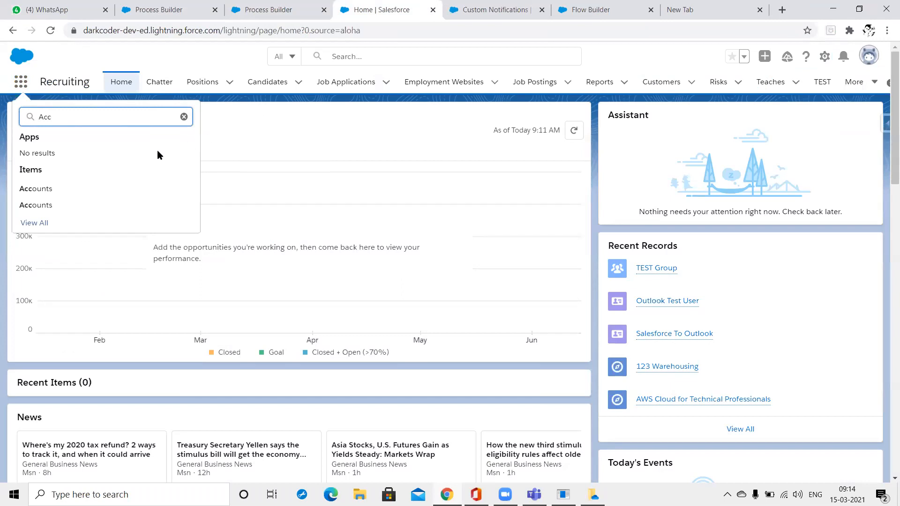
click(51, 190)
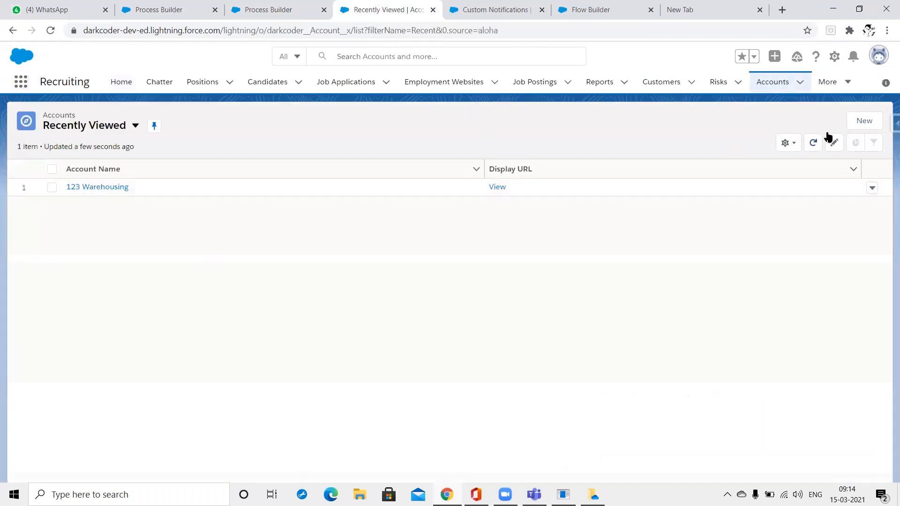
Start a new account named TEST 123, then cancel the form.
click(865, 126)
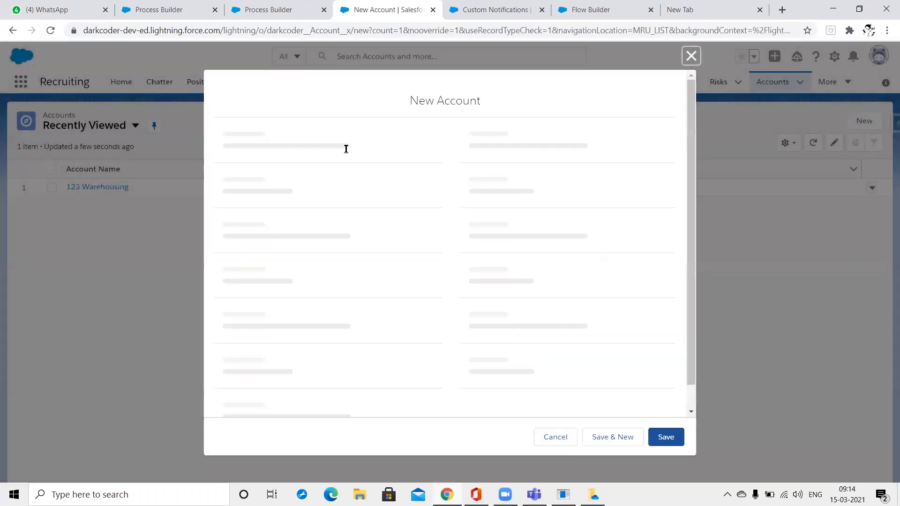
text(TEST)
key(Tab)
text(TEST)
key(Tab)
text(T)
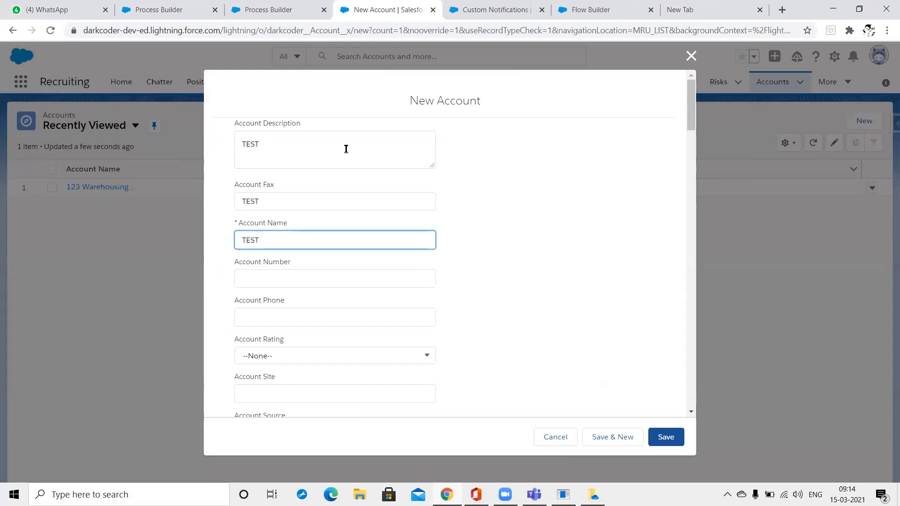
text(EST 123)
key(Tab)
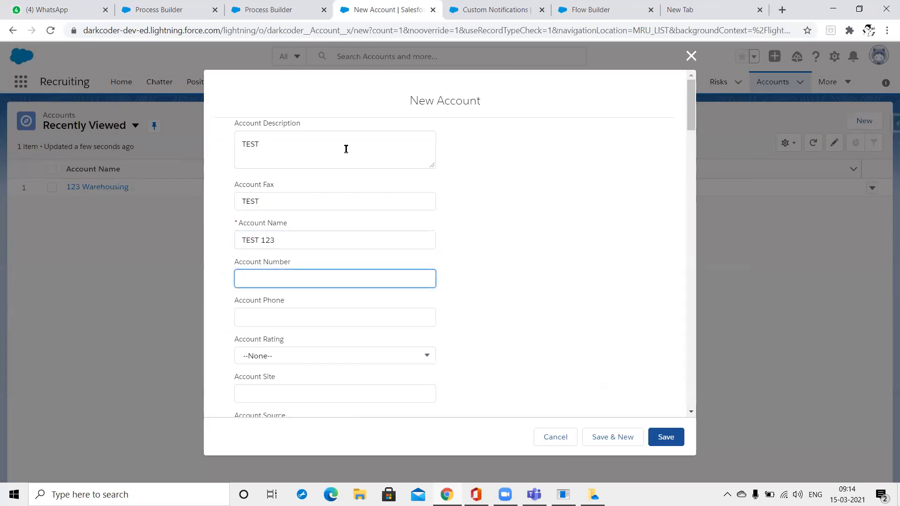
key(Tab)
scroll(346, 150, down, 15)
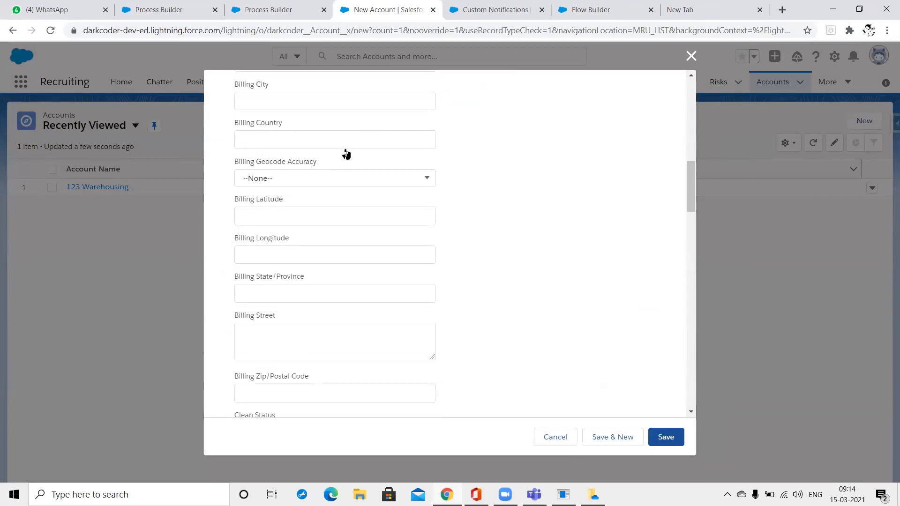
scroll(606, 361, down, 12)
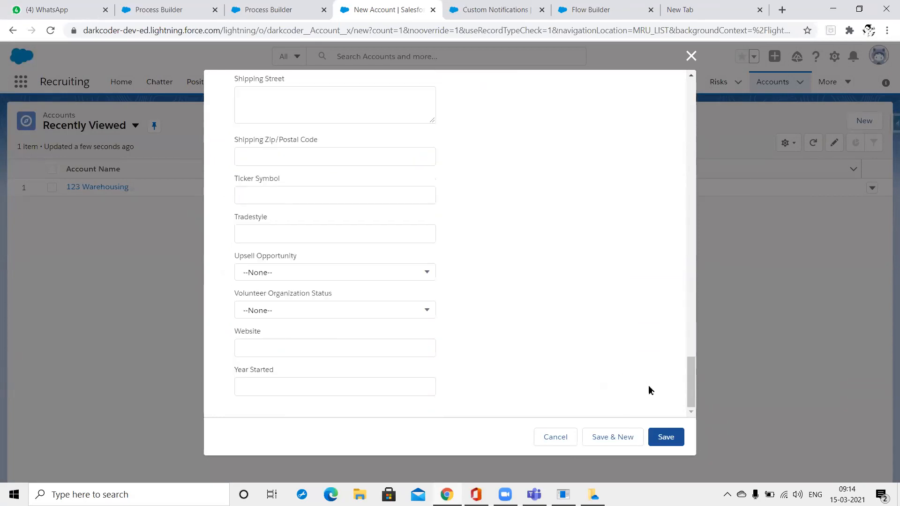
click(666, 445)
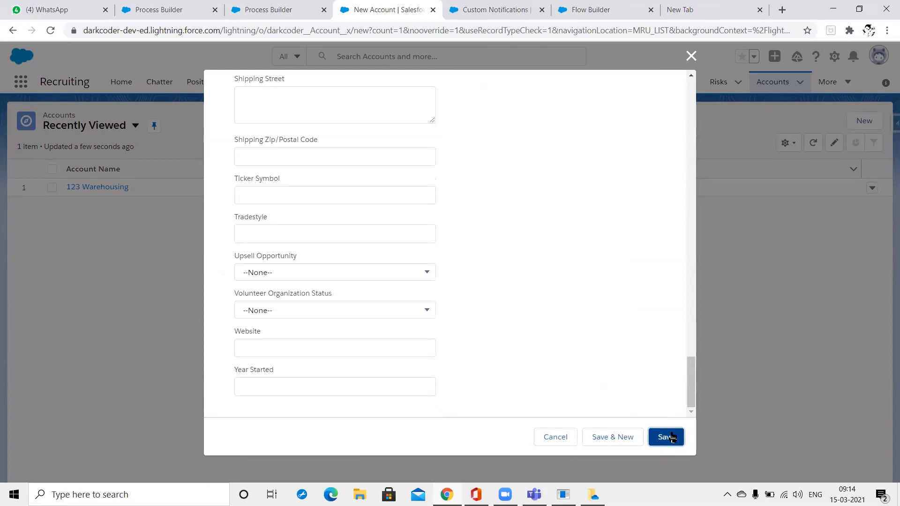
click(689, 61)
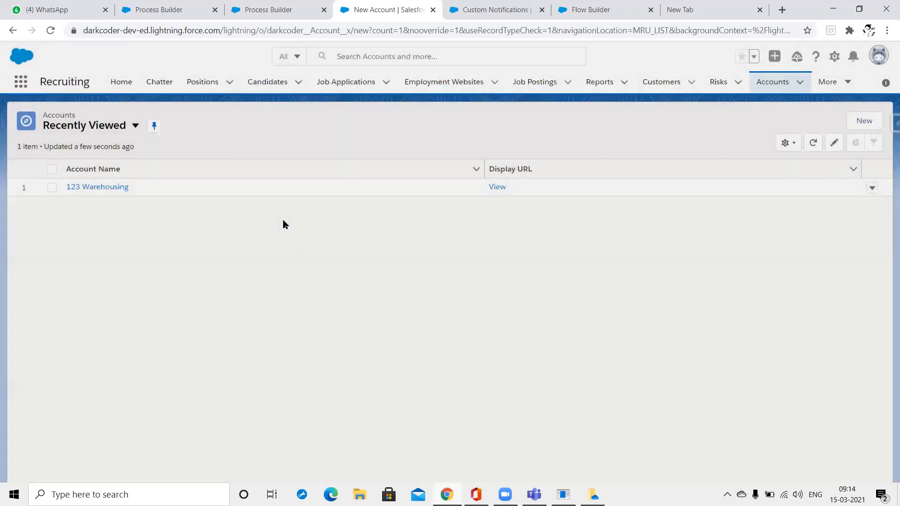
Set the 123 Warehousing account's Account Fax to 1212 and save.
click(97, 187)
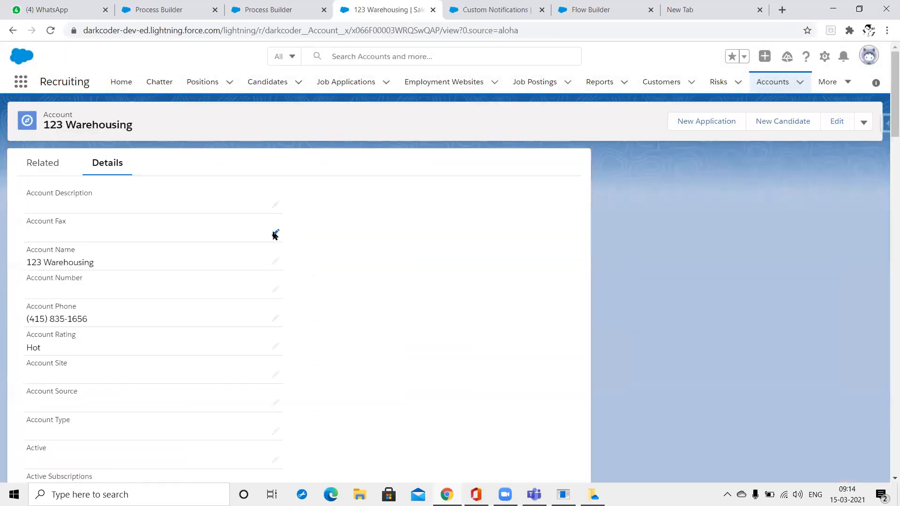
click(275, 233)
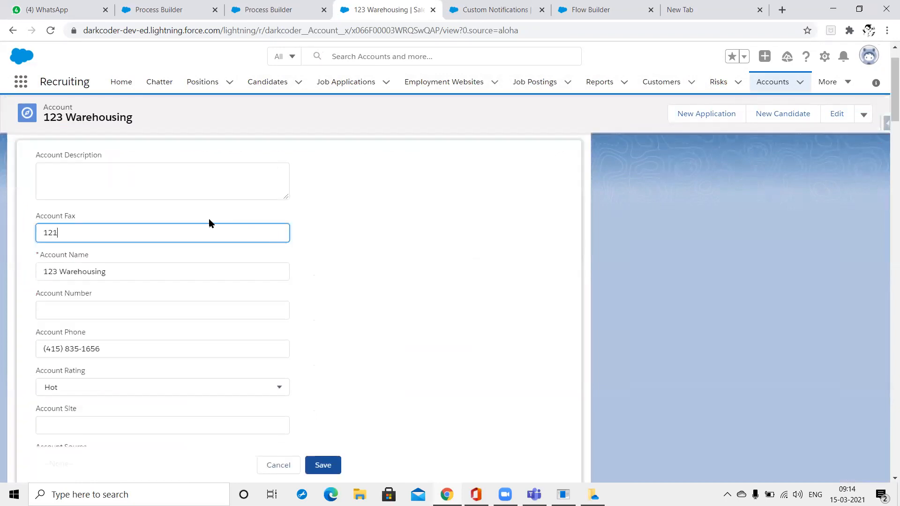
click(316, 464)
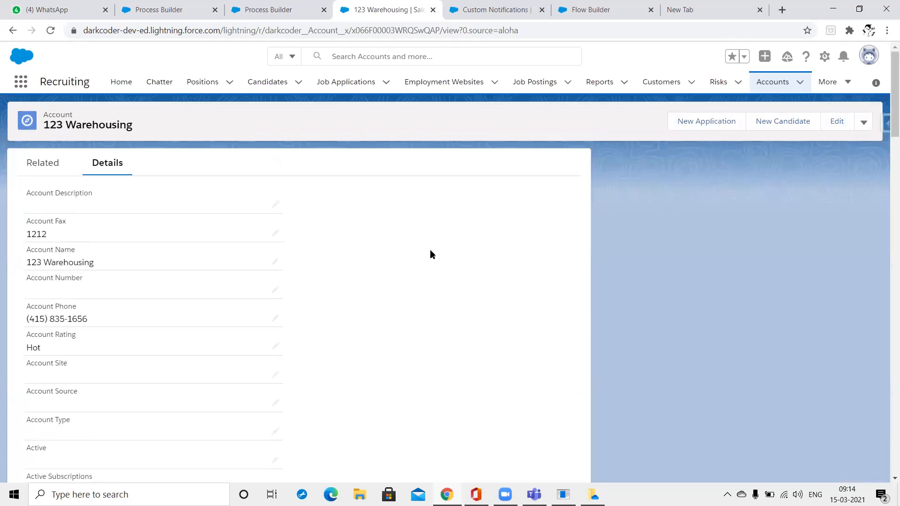
click(283, 12)
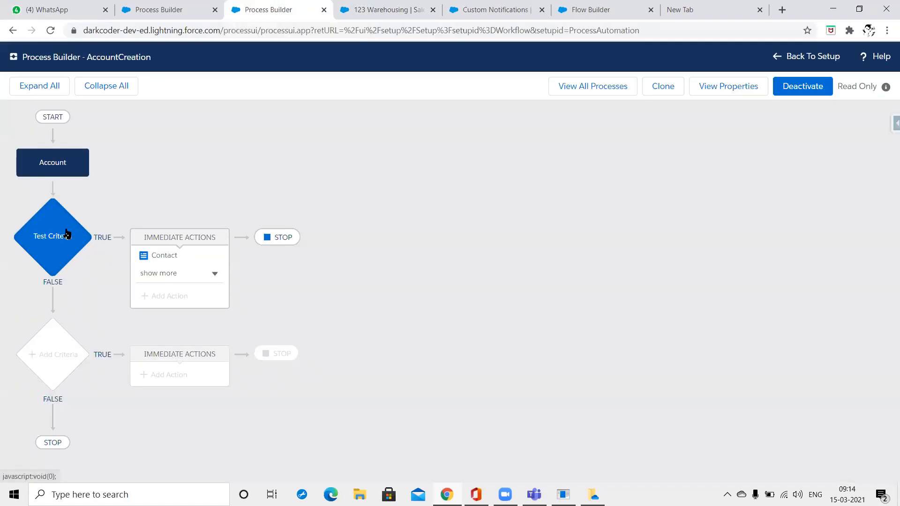
Show more immediate actions and open the Post to Chatter action's details.
click(67, 235)
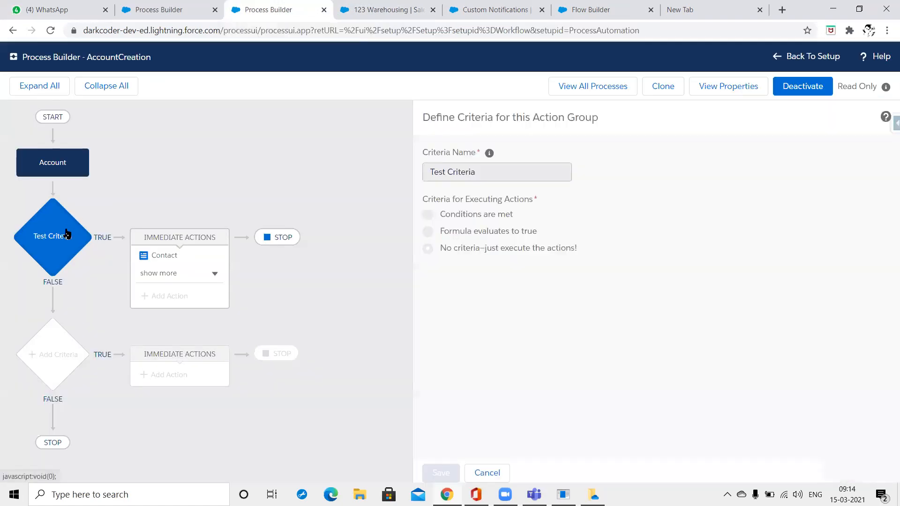
click(363, 5)
scroll(397, 345, down, 15)
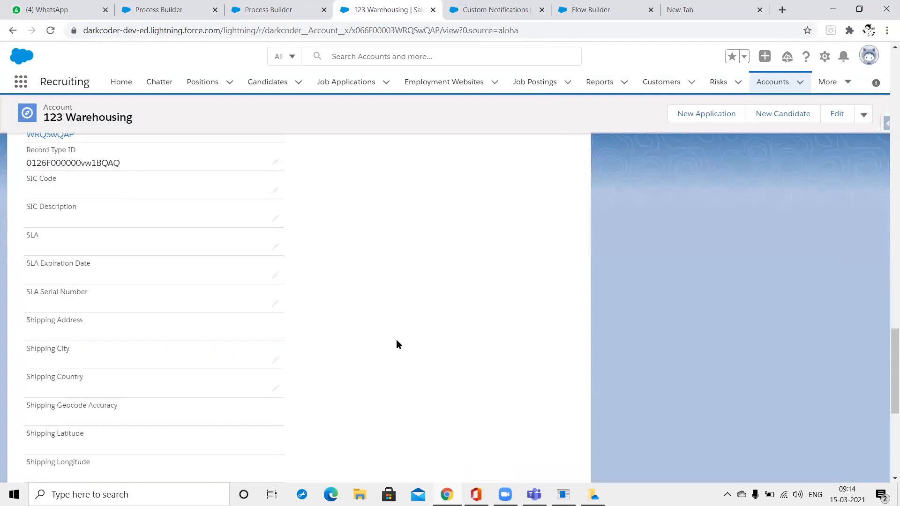
scroll(395, 340, down, 5)
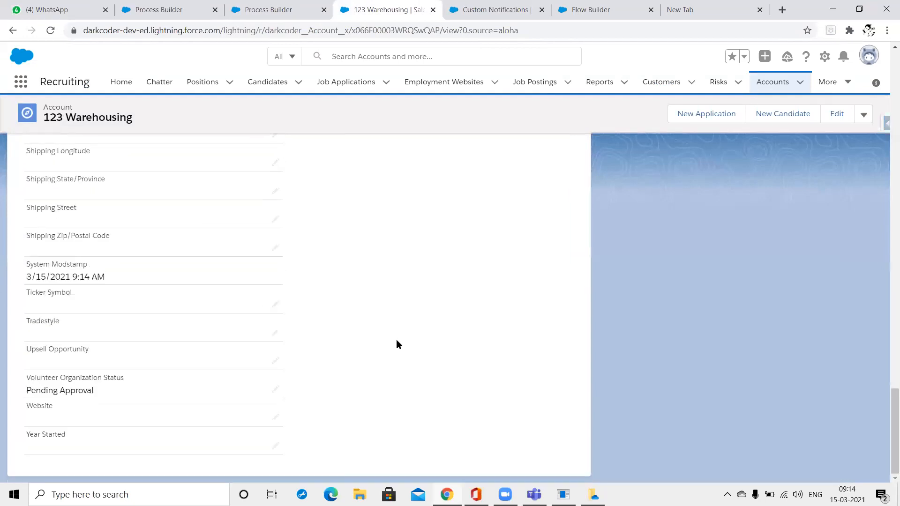
click(295, 6)
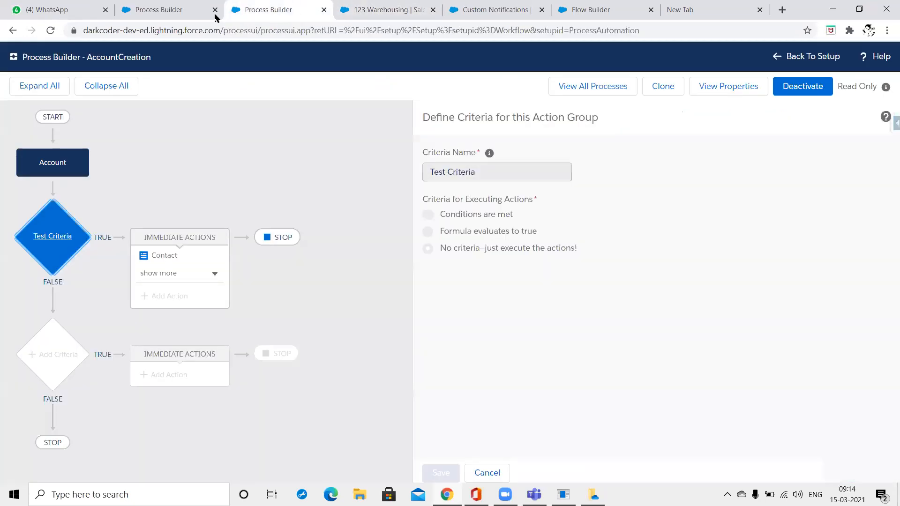
click(207, 281)
click(203, 280)
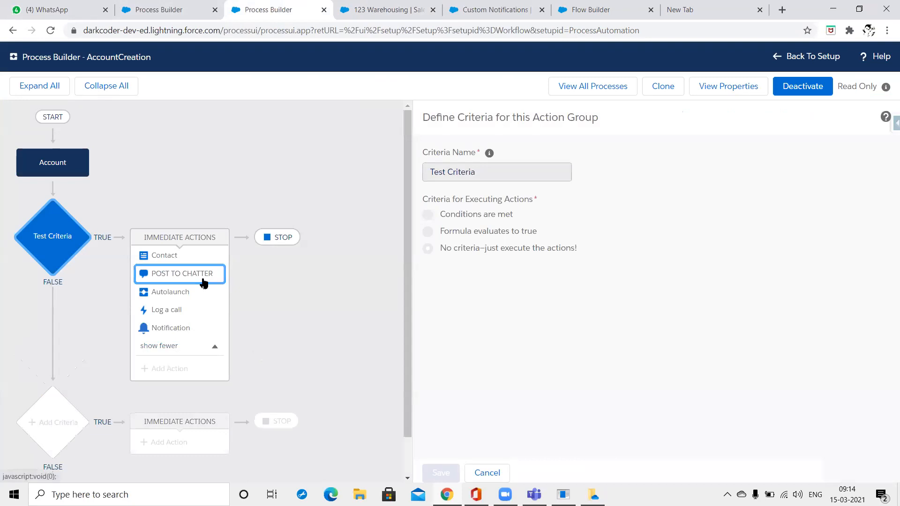
Go to the Salesforce Home page from the 123 Warehousing record and browse it.
click(337, 7)
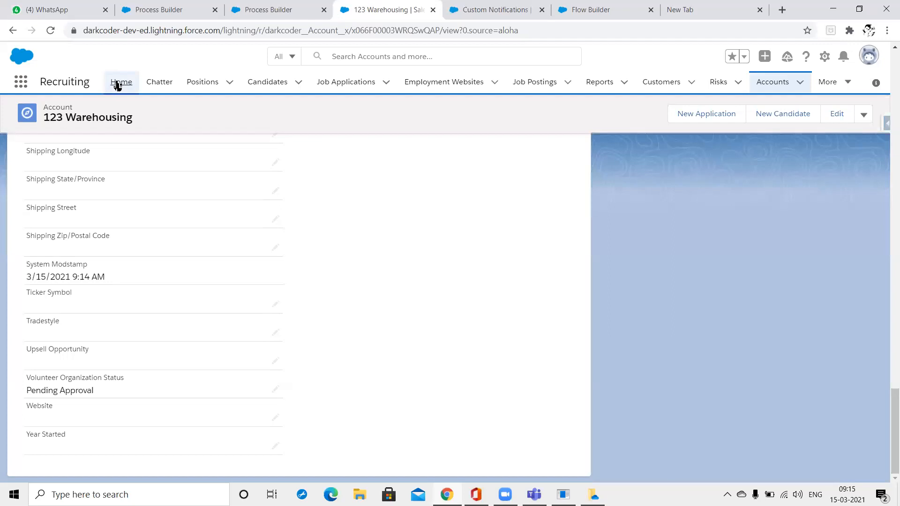
click(120, 83)
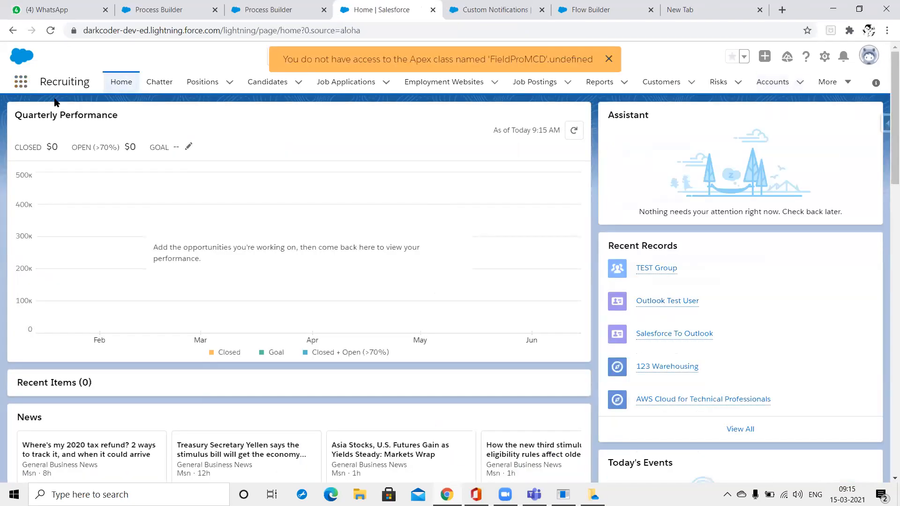
scroll(55, 103, down, 3)
scroll(54, 102, down, 5)
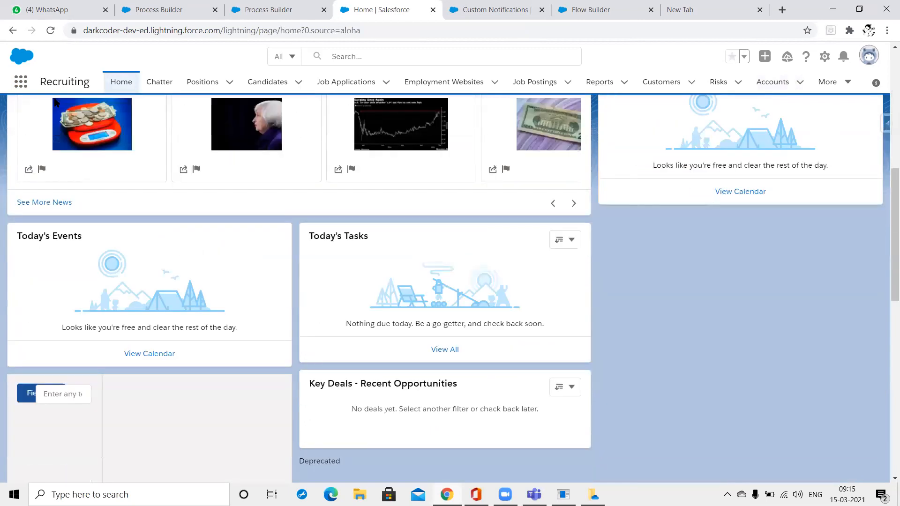
scroll(54, 102, down, 4)
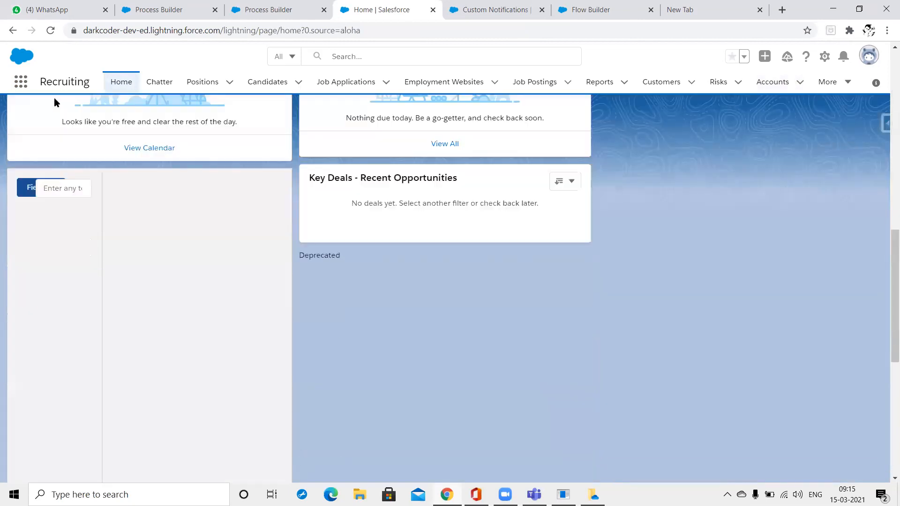
scroll(54, 103, up, 10)
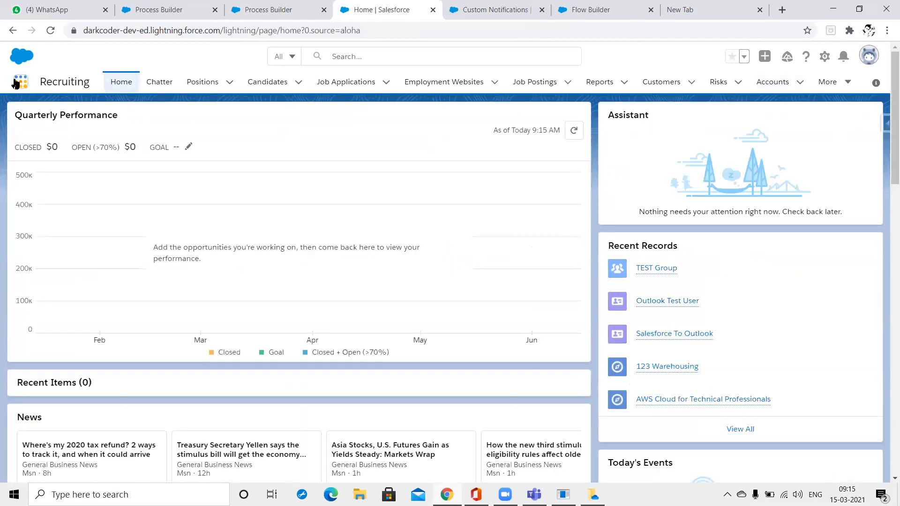
click(15, 83)
Open Chatter via a 'chat' search and compare it with the Post to Chatter message.
text(chat)
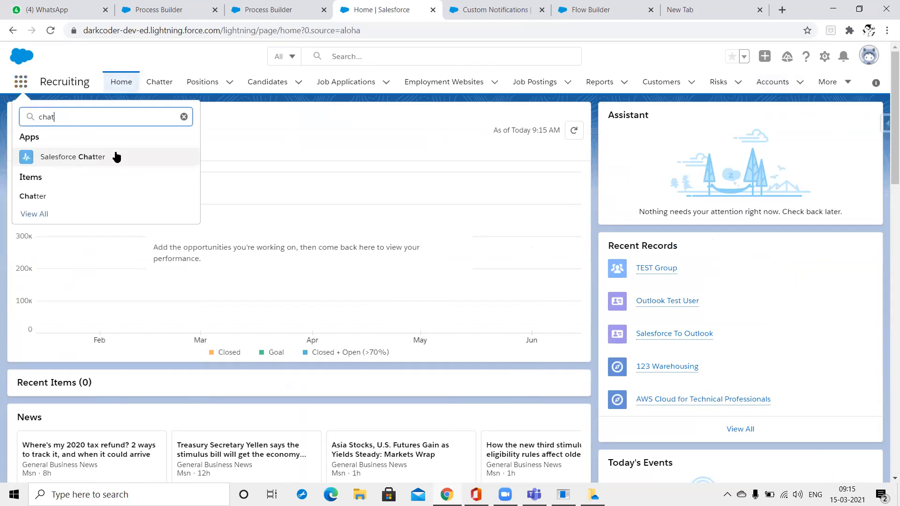
click(37, 196)
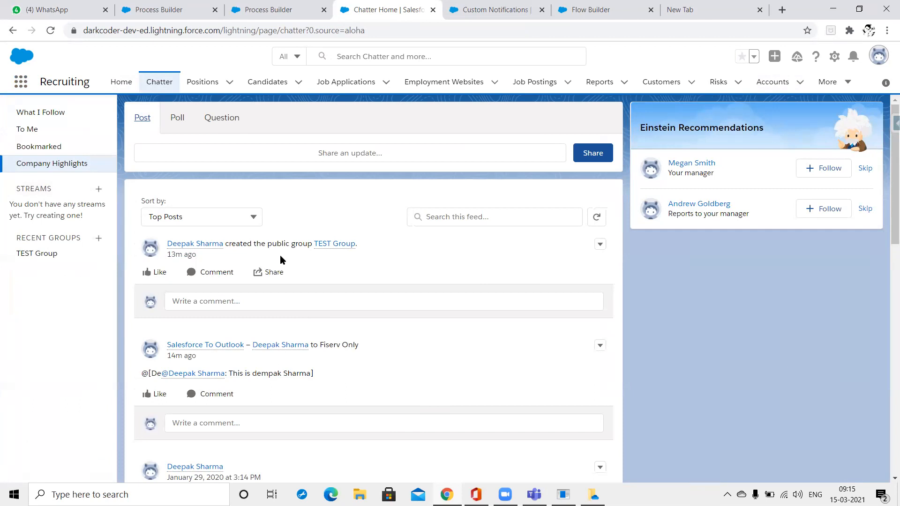
scroll(280, 257, down, 3)
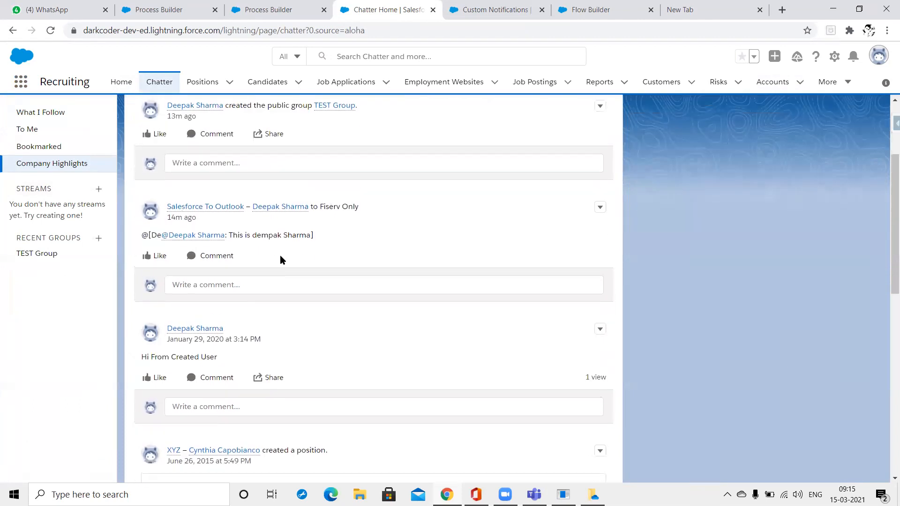
scroll(280, 256, up, 3)
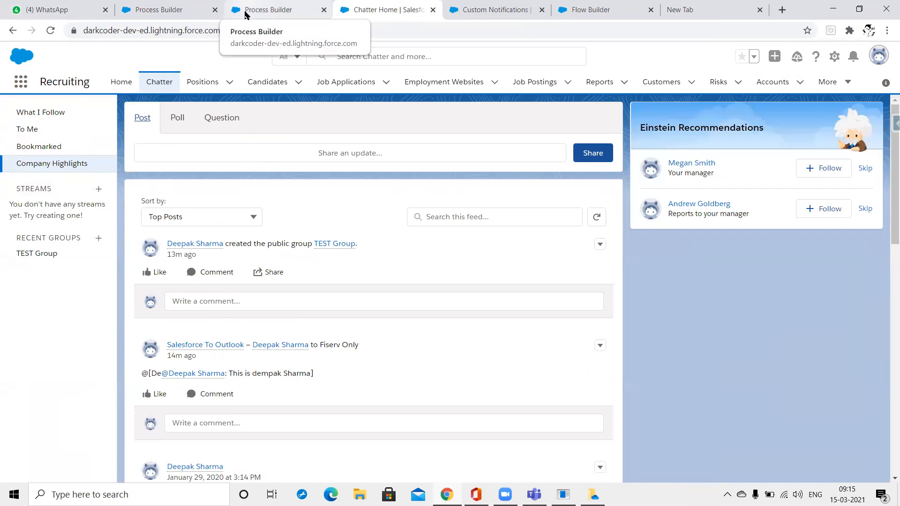
click(309, 4)
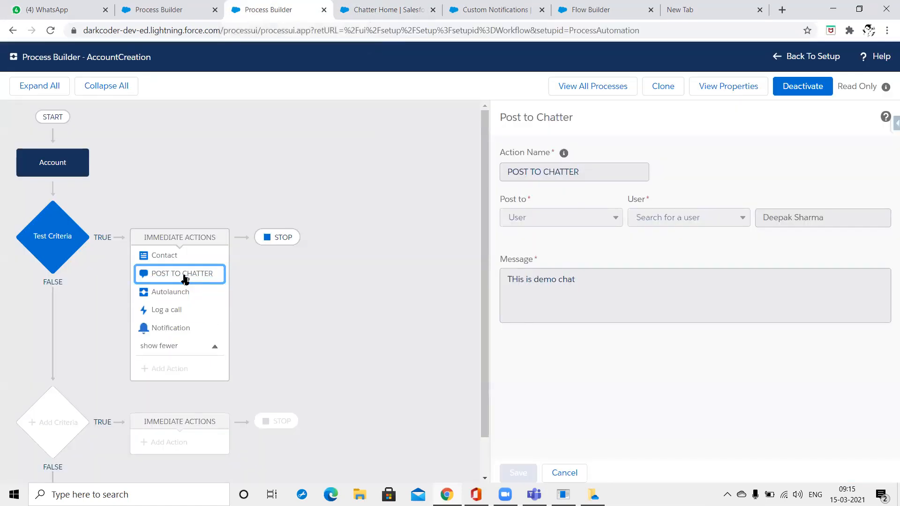
drag(606, 303, 487, 270)
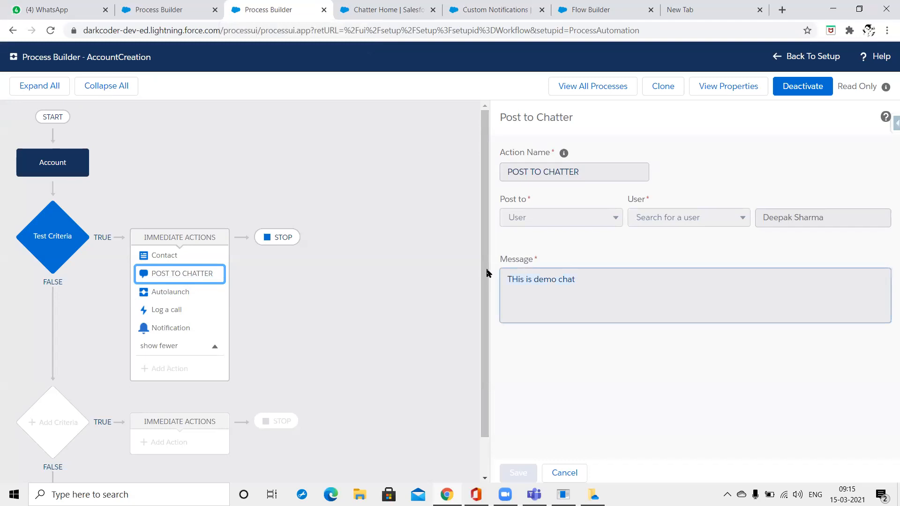
click(387, 5)
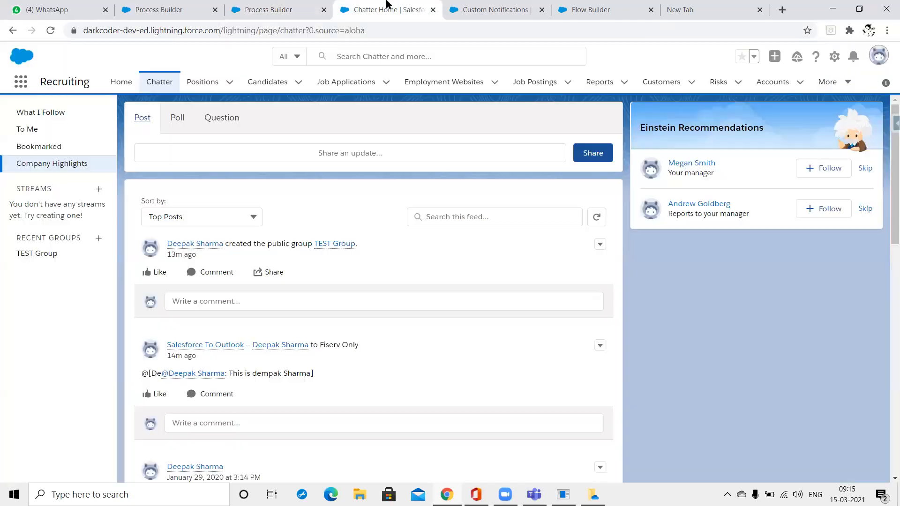
Show the To Me feed sorted by Latest Posts, then return to the Autolaunch Test Process.
click(40, 133)
click(40, 134)
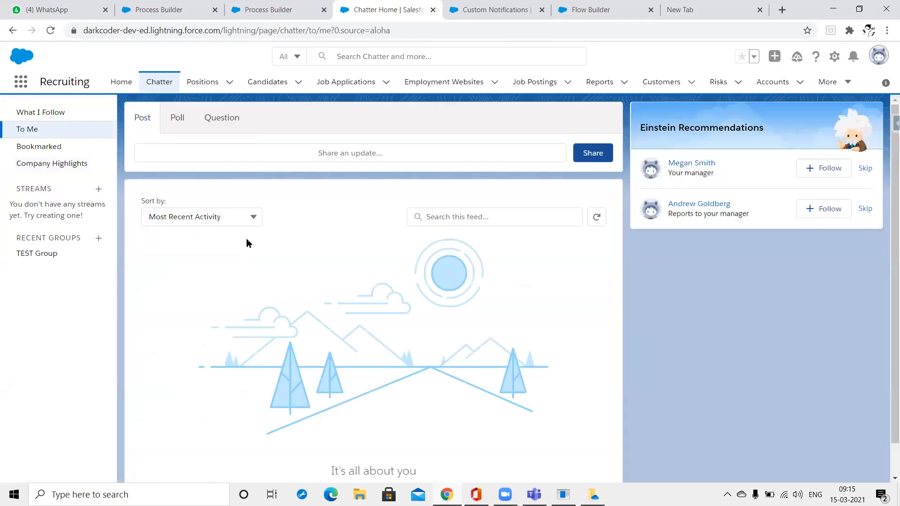
click(245, 215)
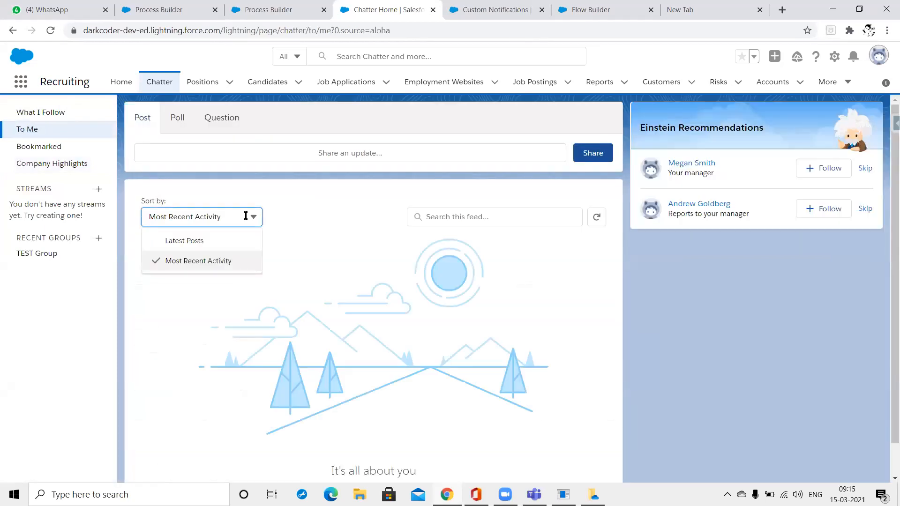
click(239, 244)
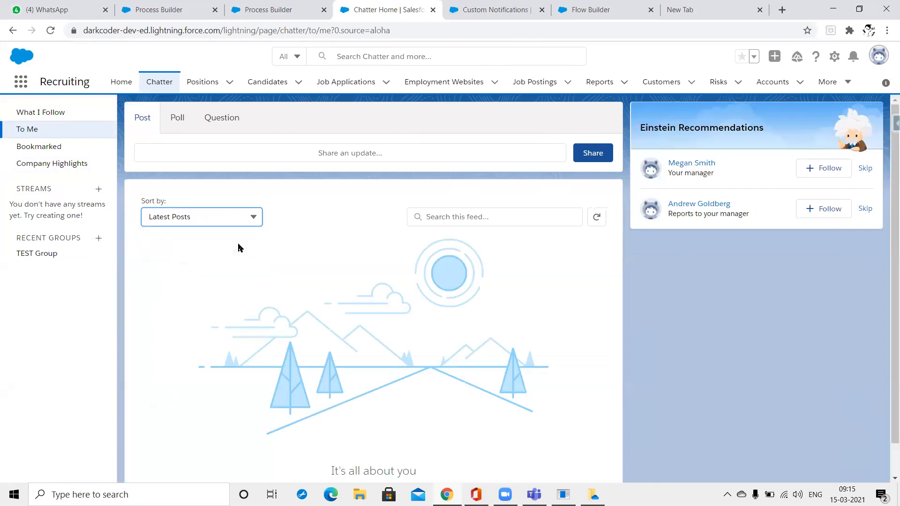
right_click(337, 203)
click(296, 188)
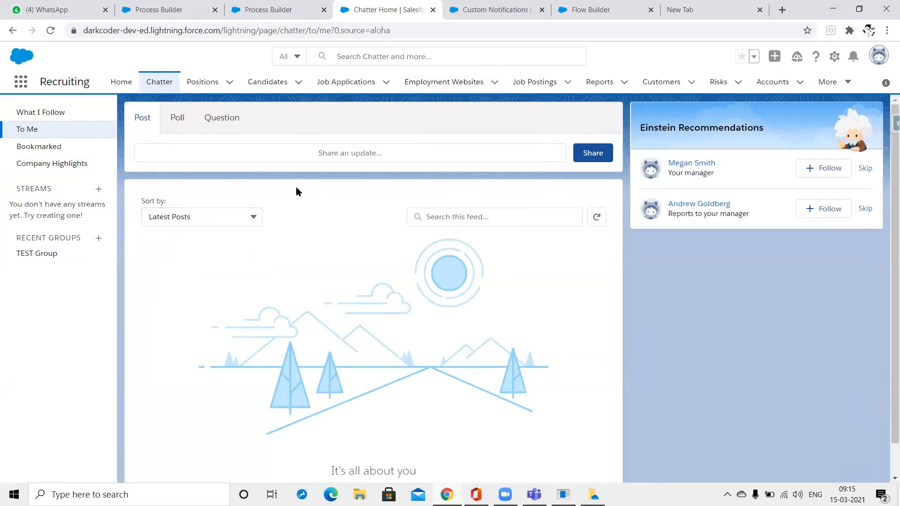
click(191, 5)
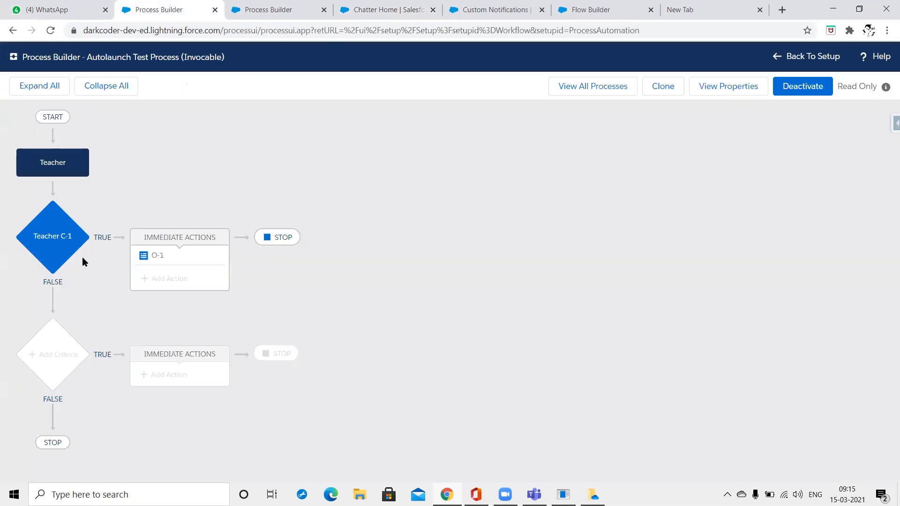
Look over the Teacher C-1 criteria and the Log a call action in the open process tabs.
click(61, 254)
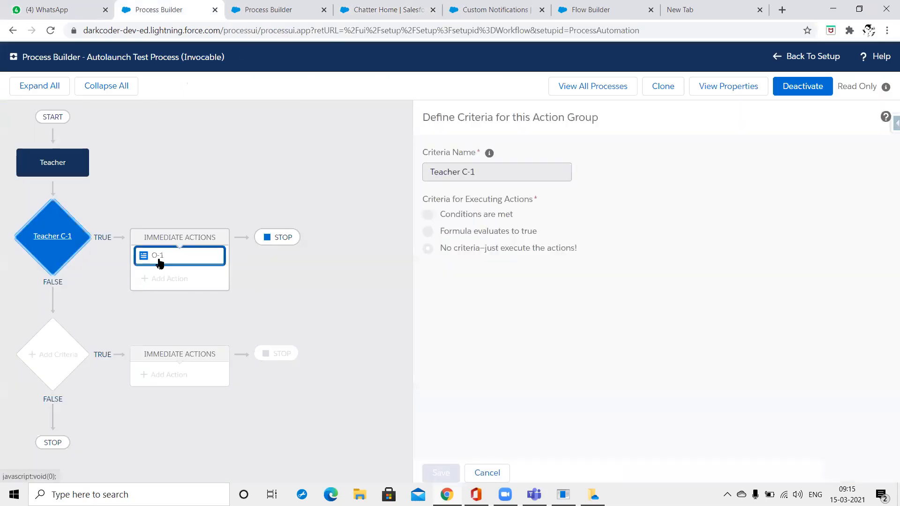
click(268, 9)
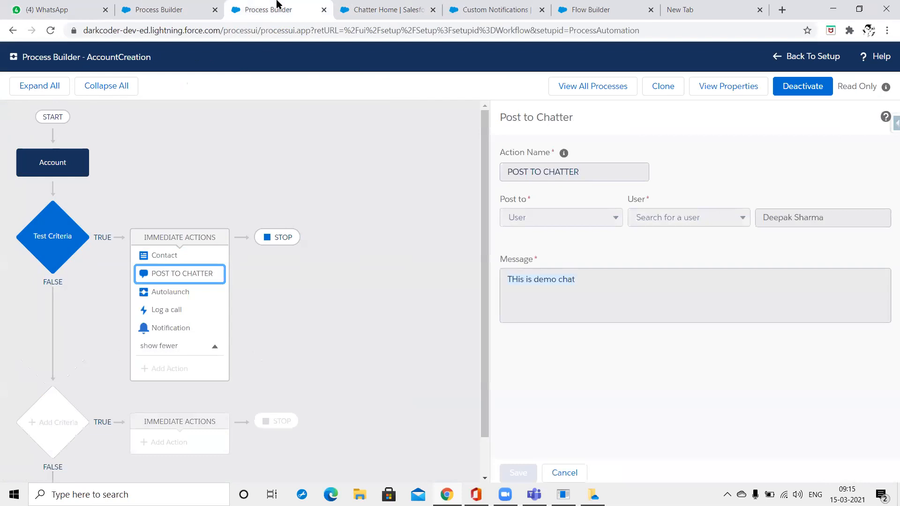
click(159, 316)
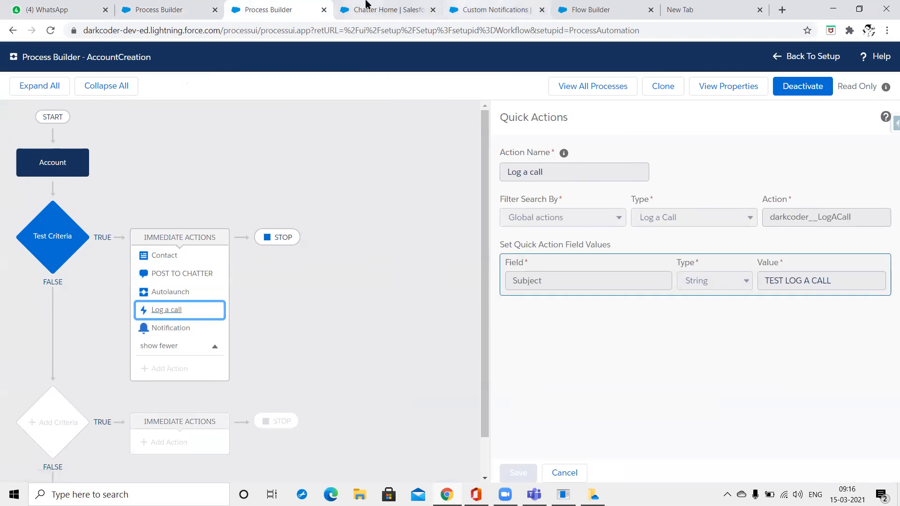
click(385, 8)
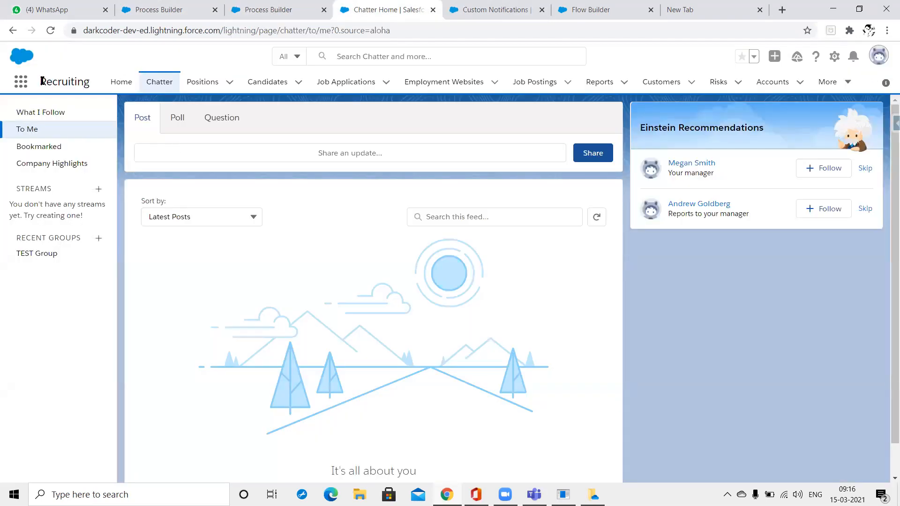
Try searching apps and items for 'log' and then 'call', then clear and close the search.
click(21, 82)
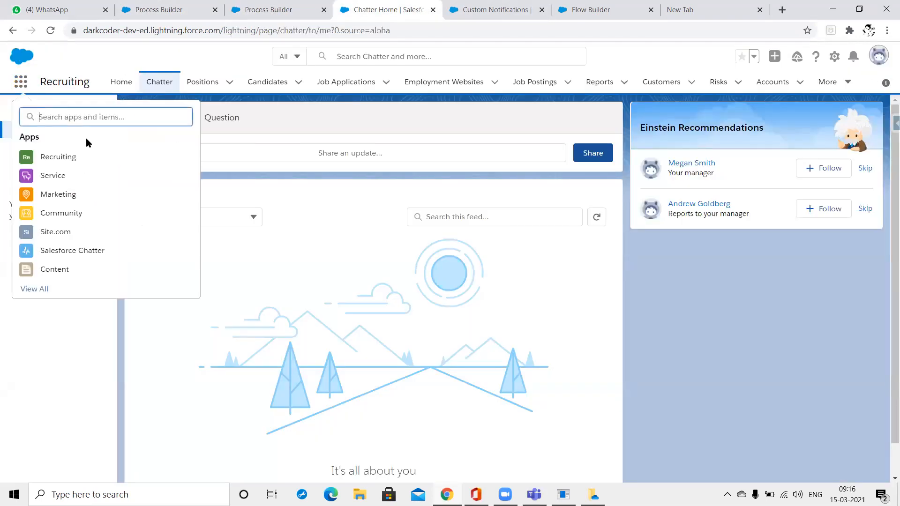
text(log)
key(ctrl+a)
text(call)
key(BackSpace)
key(BackSpace)
key(BackSpace)
key(BackSpace)
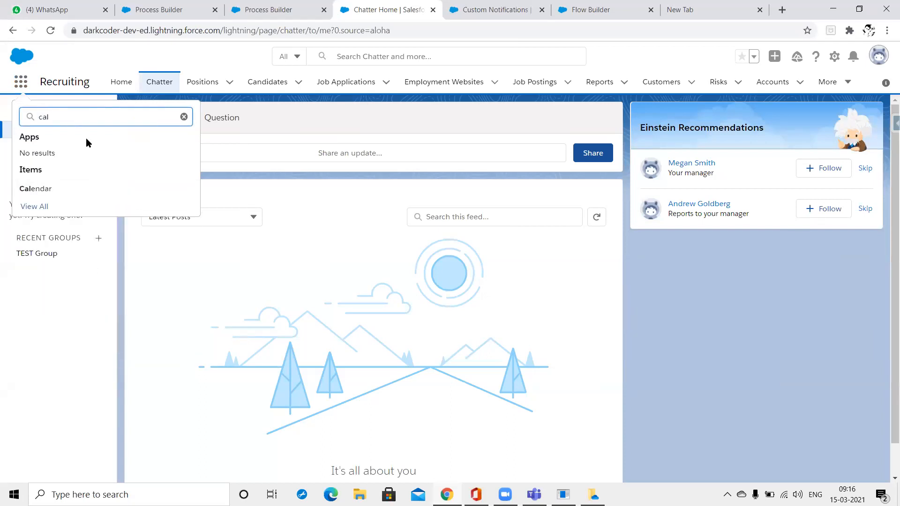
key(Escape)
Go to the Salesforce Home page and look through the AccountCreation and Autolaunch Test Process tabs.
click(127, 85)
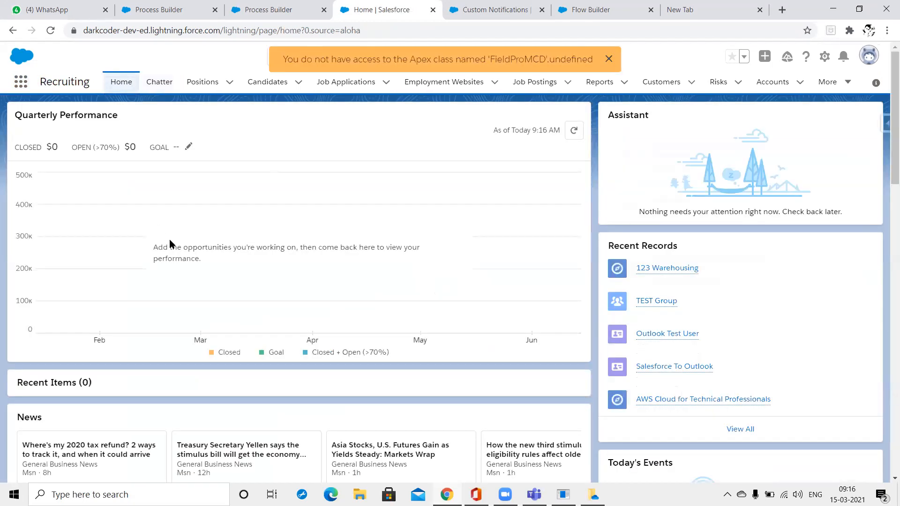
scroll(170, 239, down, 13)
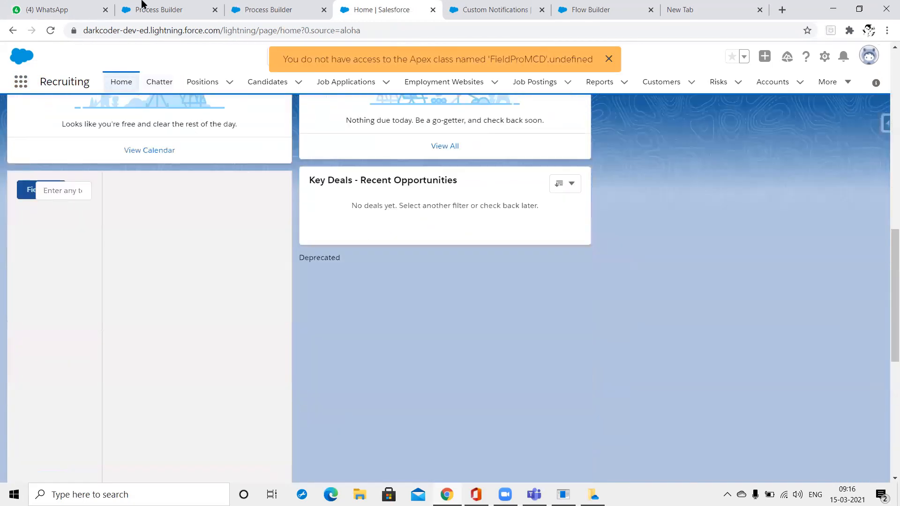
click(272, 9)
click(162, 8)
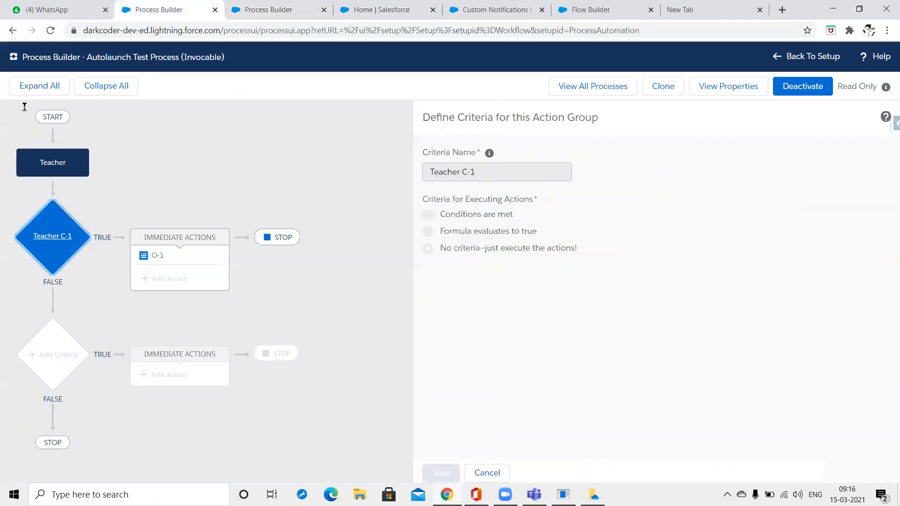
Find 'Debug' in Setup Quick Find and open the Debug Logs page.
click(495, 9)
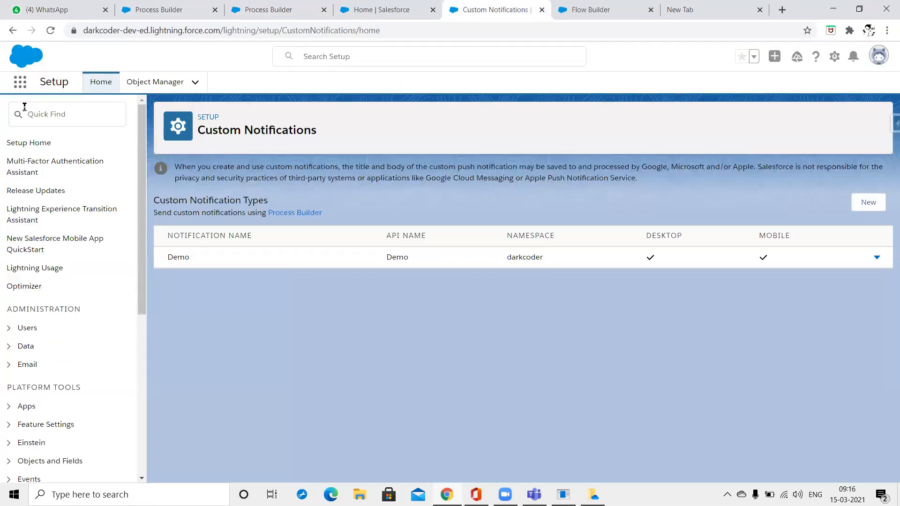
click(24, 107)
text(Debug)
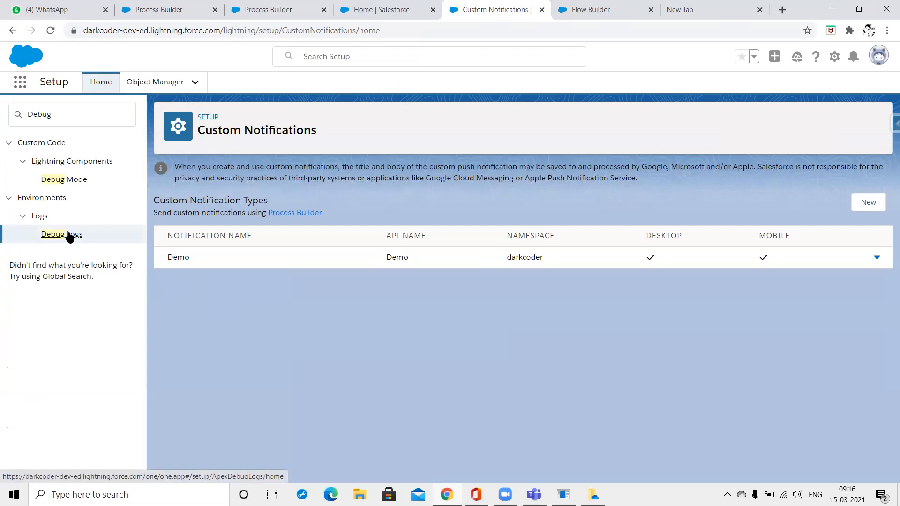
click(69, 236)
Review the Autolaunch Test Process's Teacher object and Teacher C-1 criteria settings.
click(177, 6)
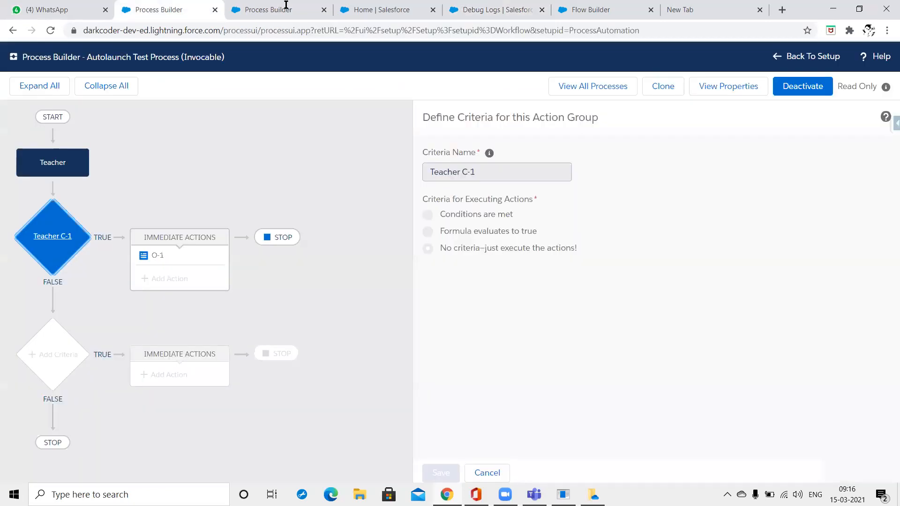
click(69, 168)
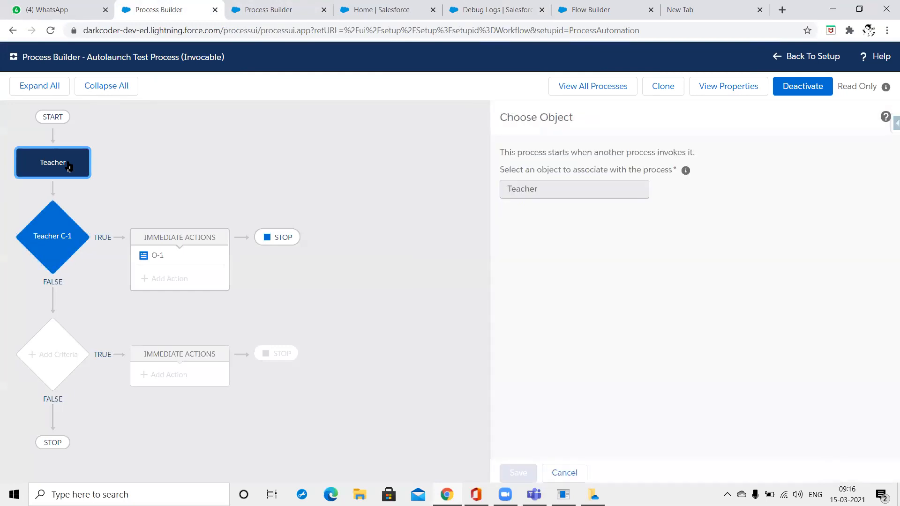
click(33, 243)
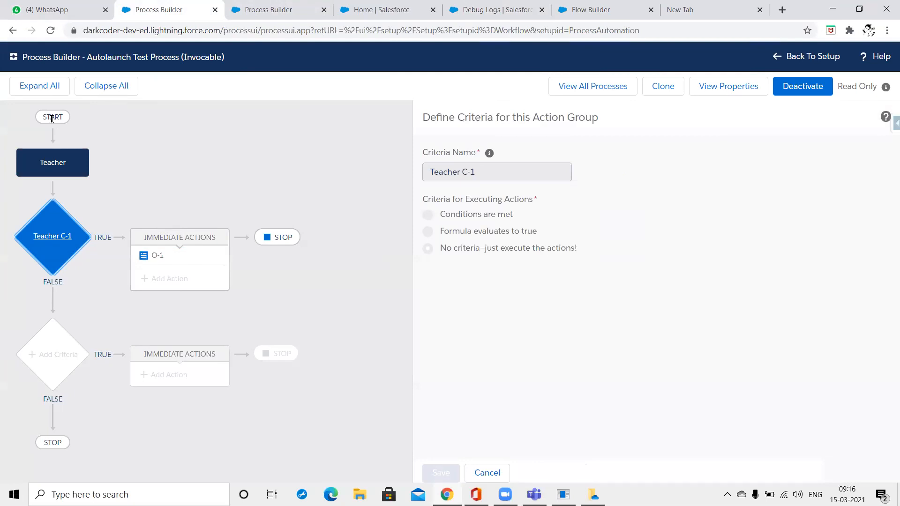
Cycle through the browser tabs back to Salesforce Home with the app search ready.
click(282, 7)
click(373, 7)
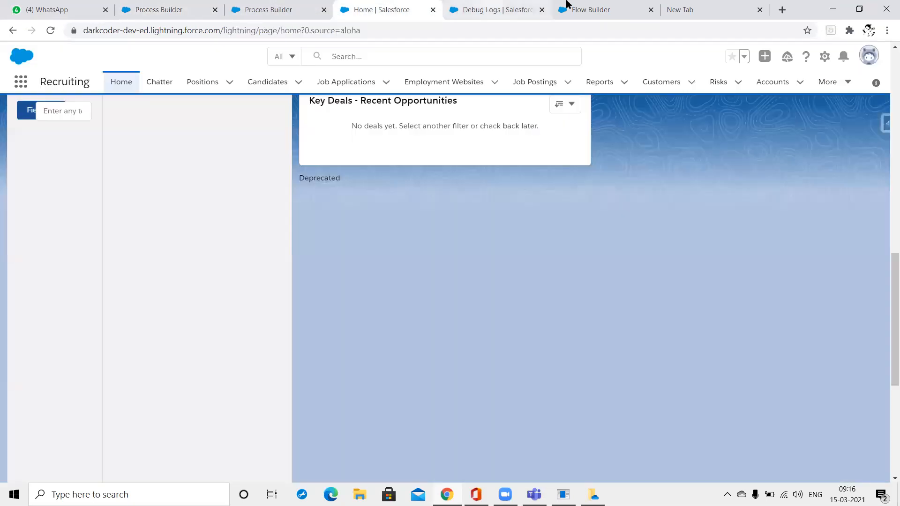
click(492, 7)
click(568, 8)
click(180, 5)
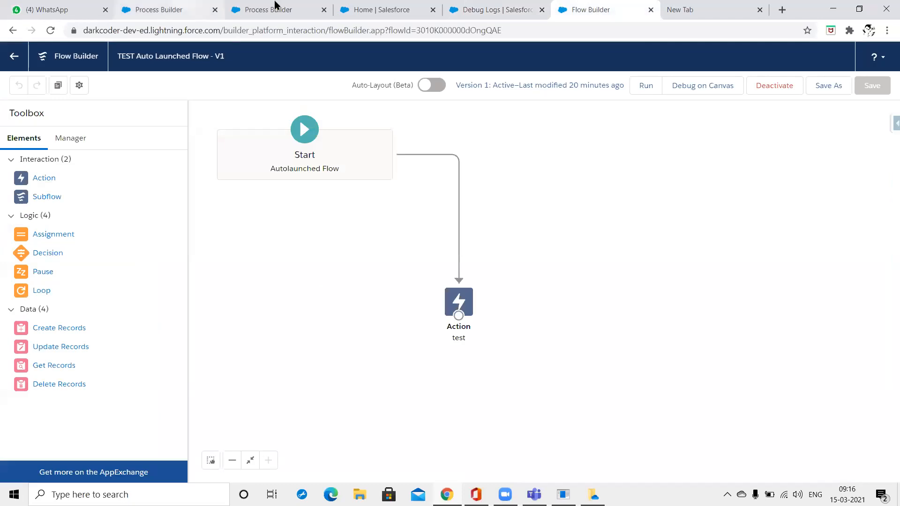
click(313, 7)
click(376, 13)
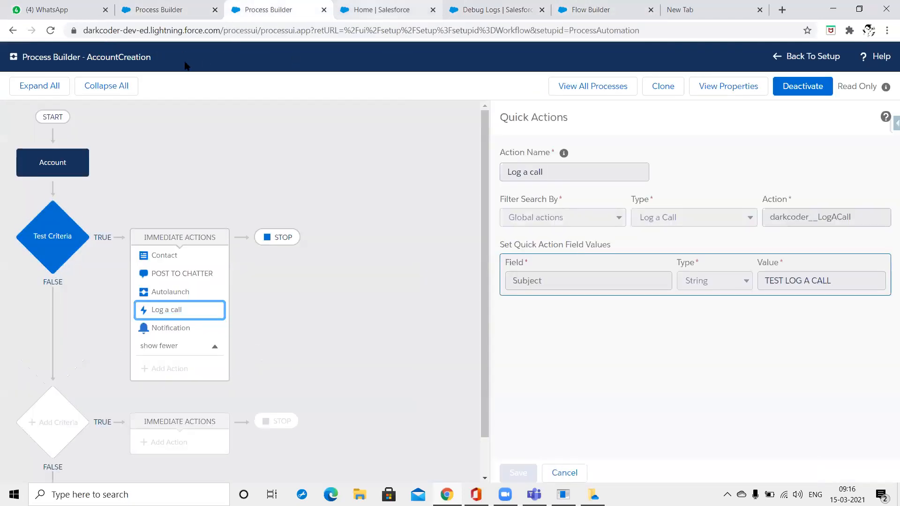
click(20, 83)
Open the 123 Warehousing account, dismissing its extra actions and New Application form without saving.
text(Acc)
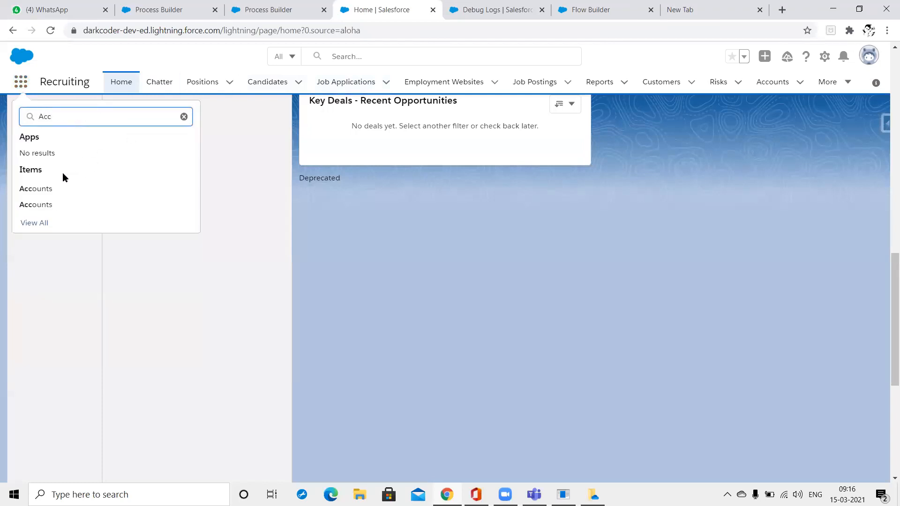
click(43, 188)
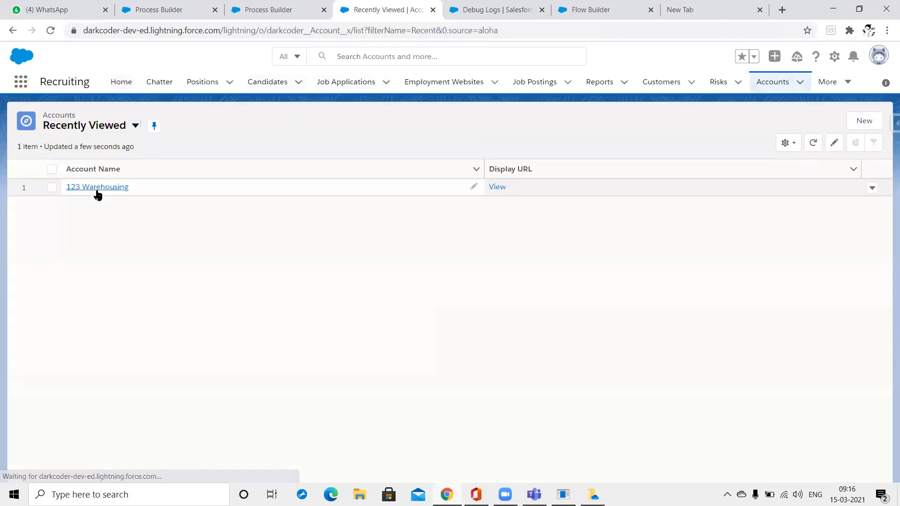
click(96, 188)
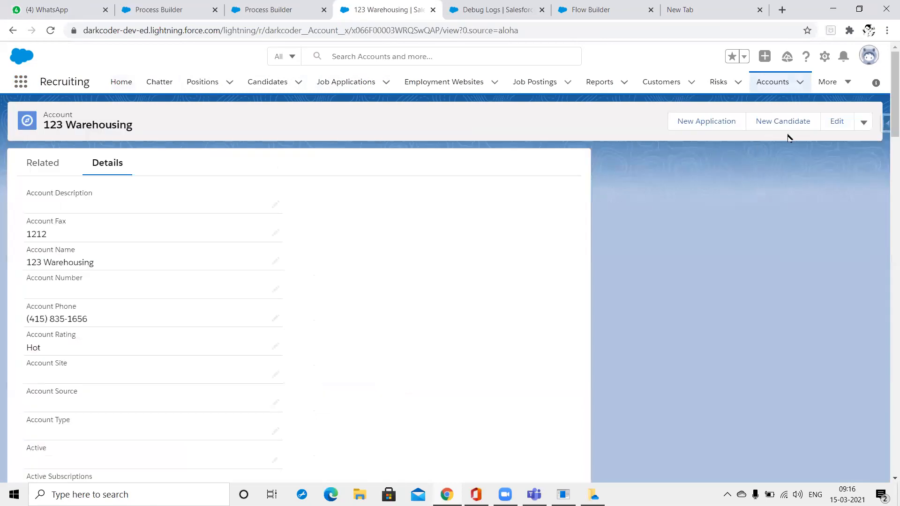
click(864, 123)
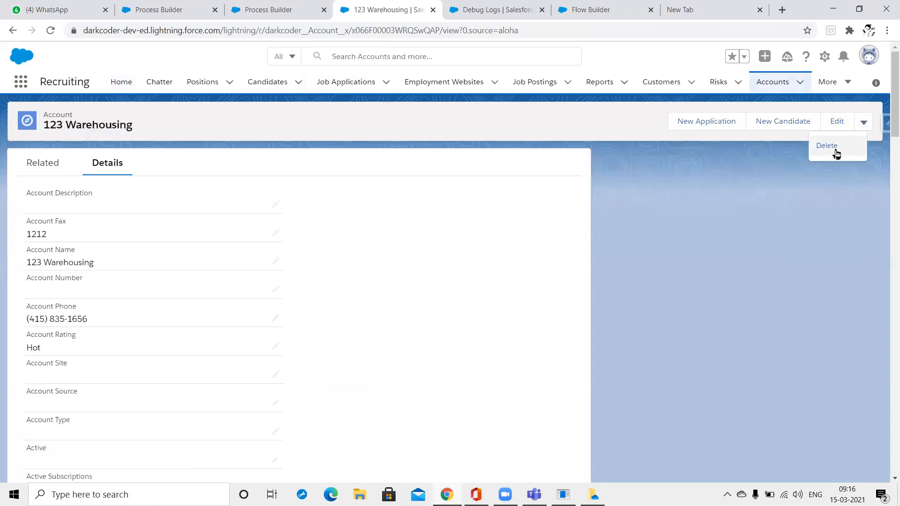
click(764, 201)
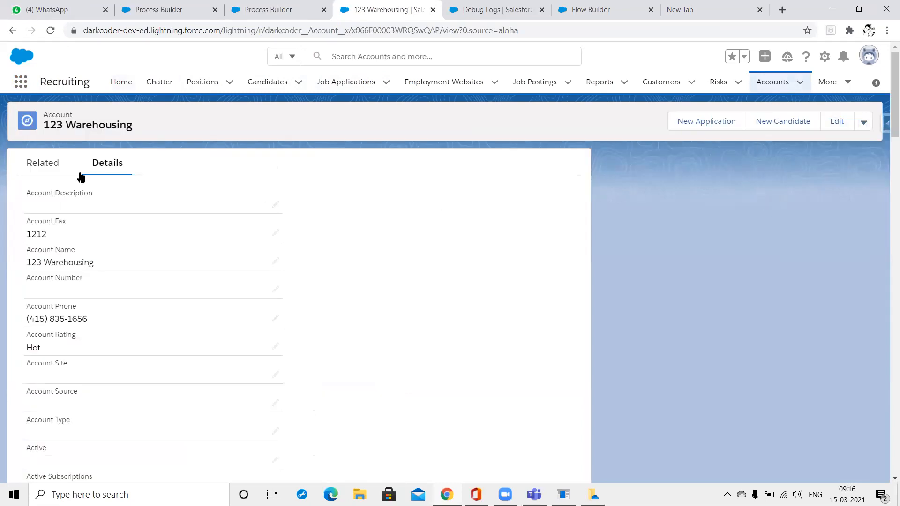
click(727, 129)
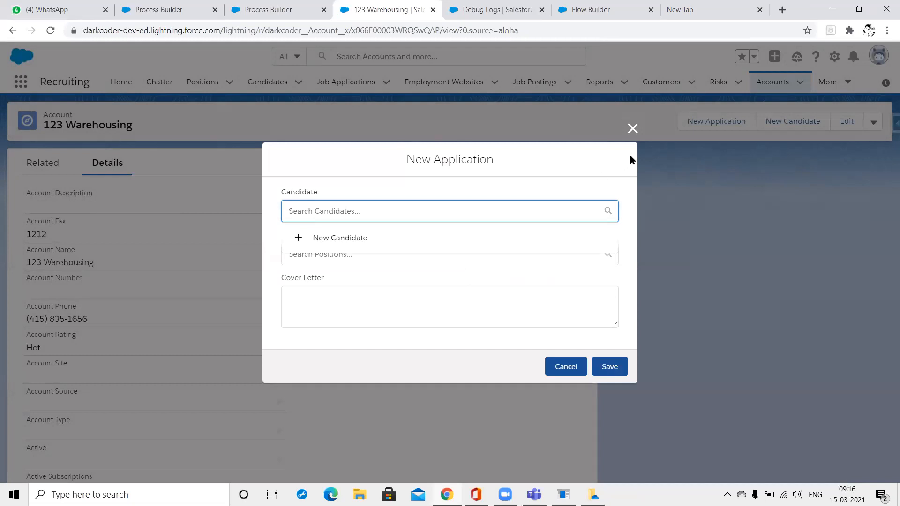
click(632, 129)
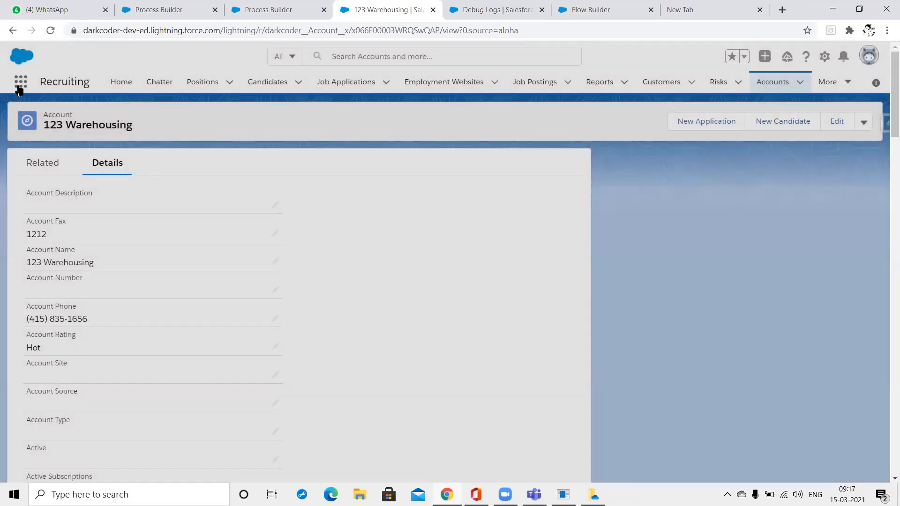
key(ctrl+s)
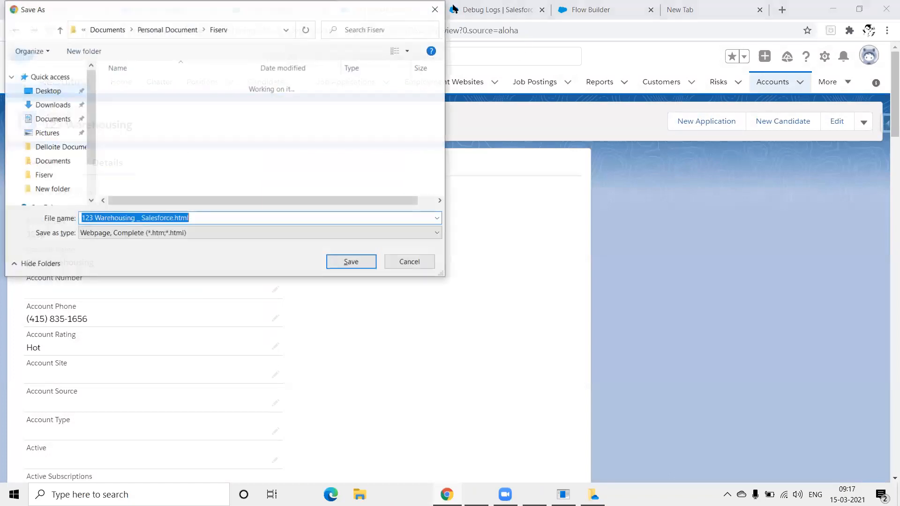
key(Escape)
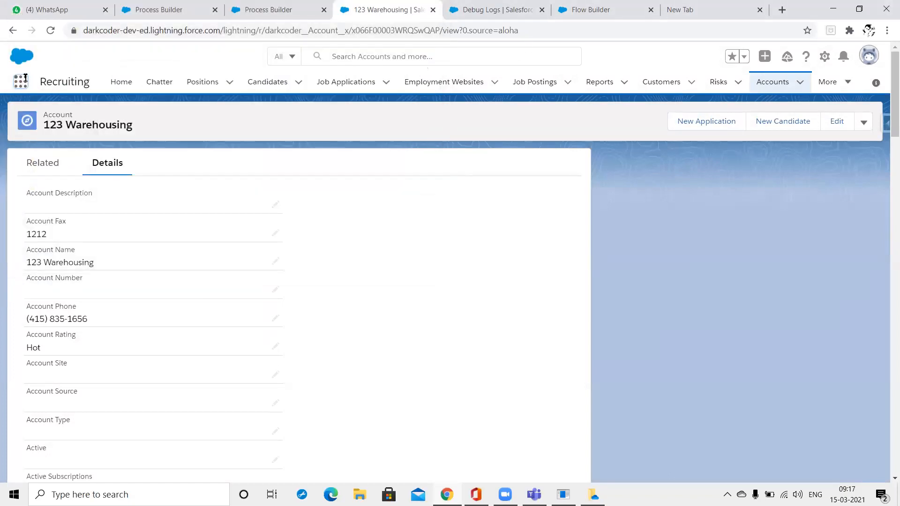
Search 'Acc' again, open the standard Accounts object and switch to the All Accounts list view.
click(25, 83)
click(25, 84)
click(24, 83)
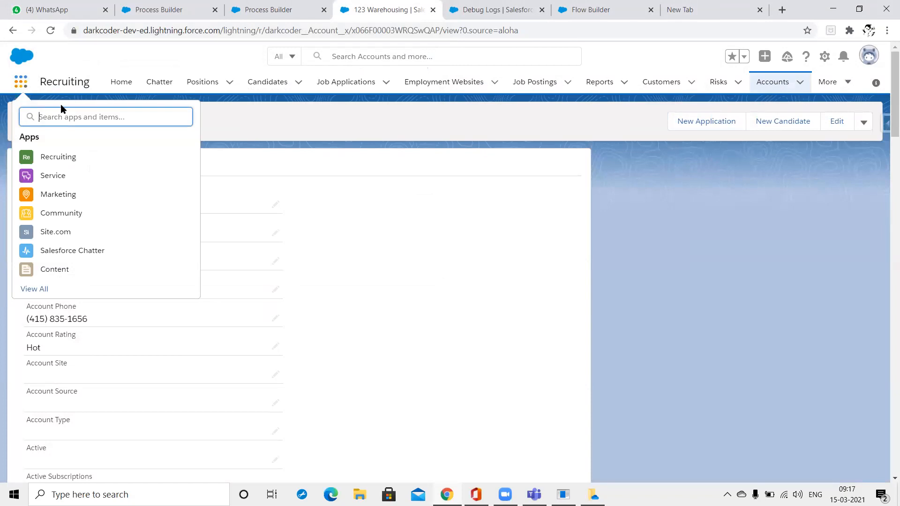
text(Acc)
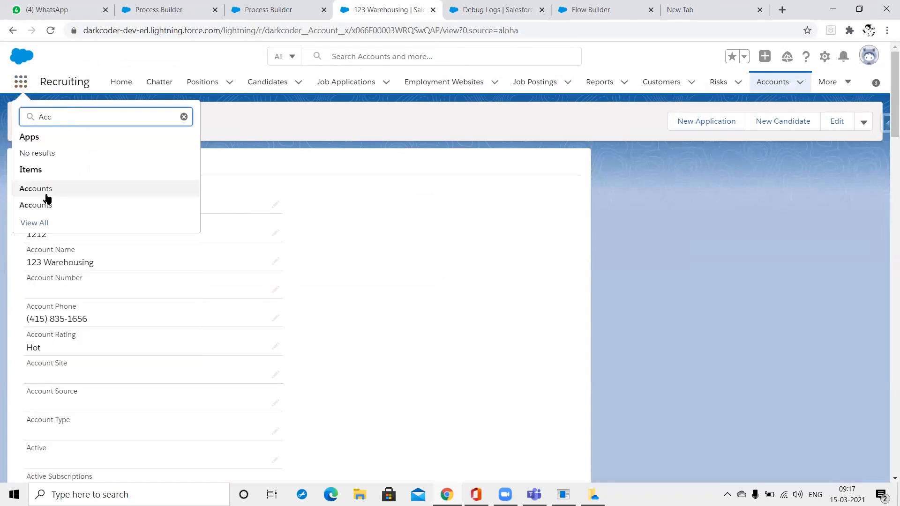
click(43, 204)
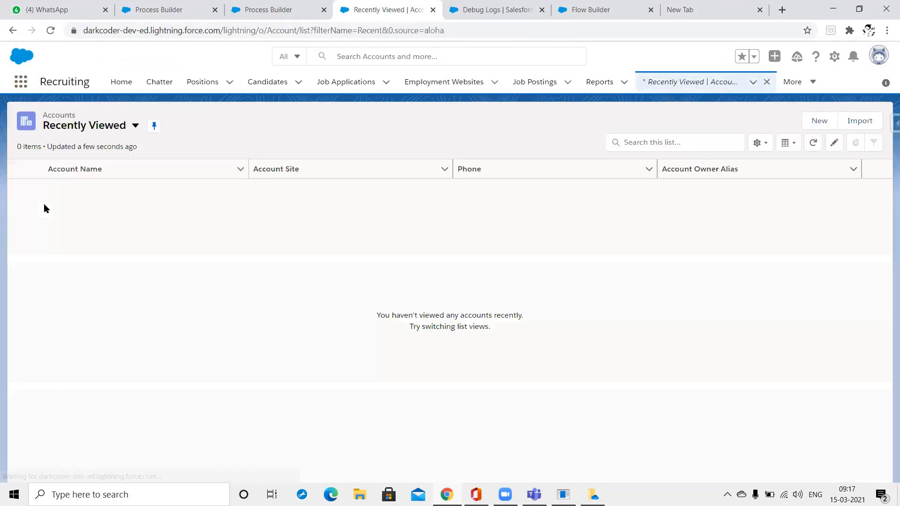
click(135, 126)
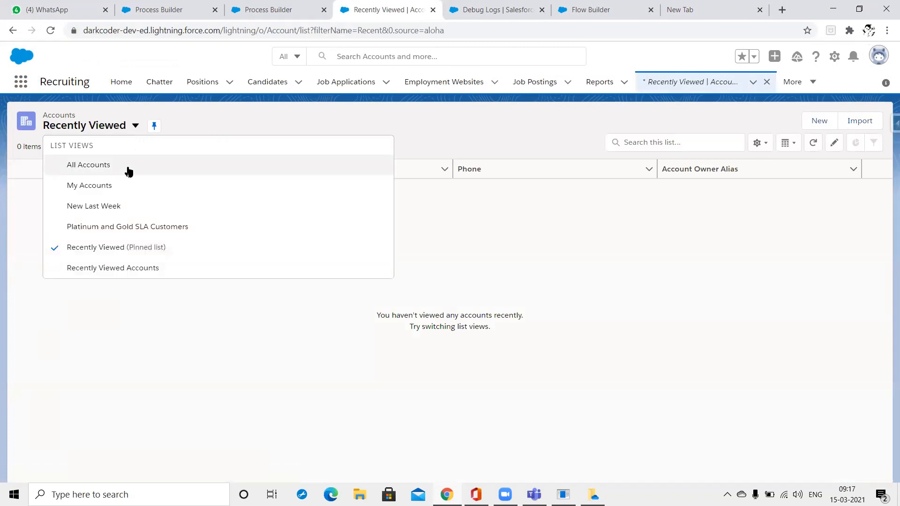
click(128, 171)
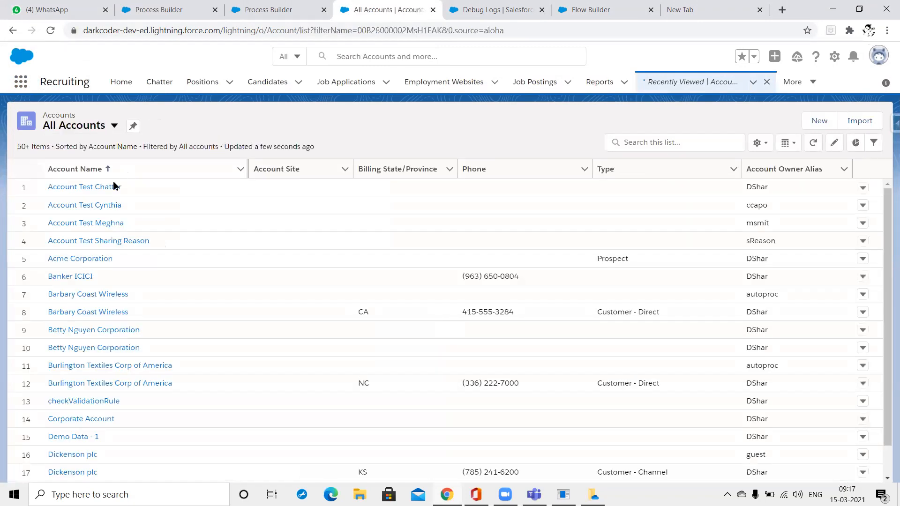
Open Account Test Chatter, edit its details, set Active to No and save.
click(109, 188)
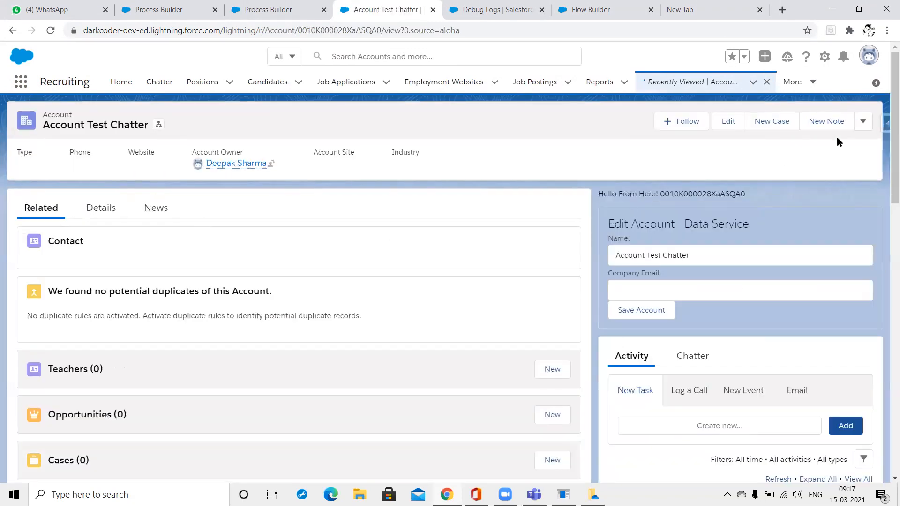
click(110, 208)
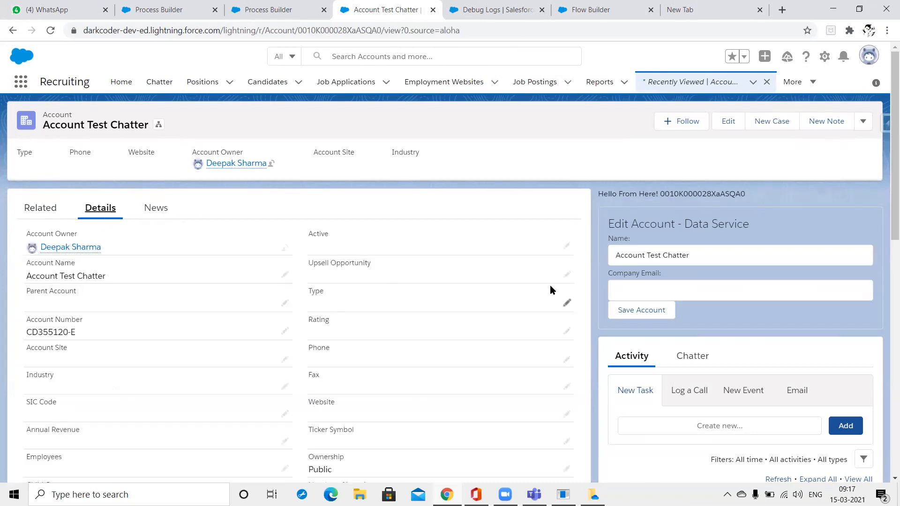
click(567, 274)
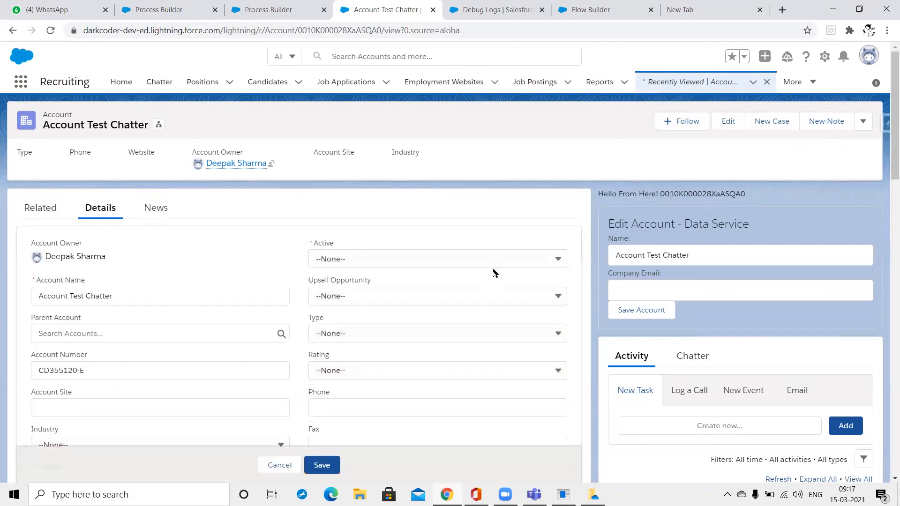
click(456, 253)
click(443, 305)
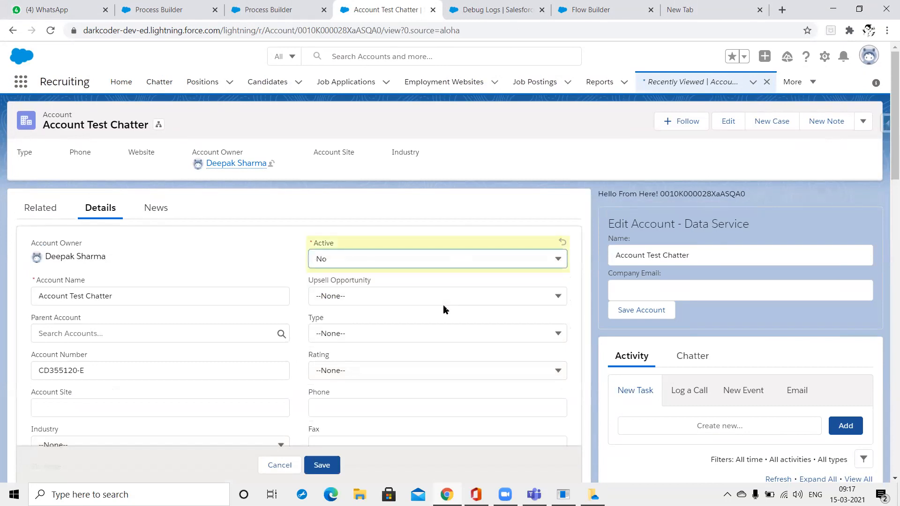
click(309, 466)
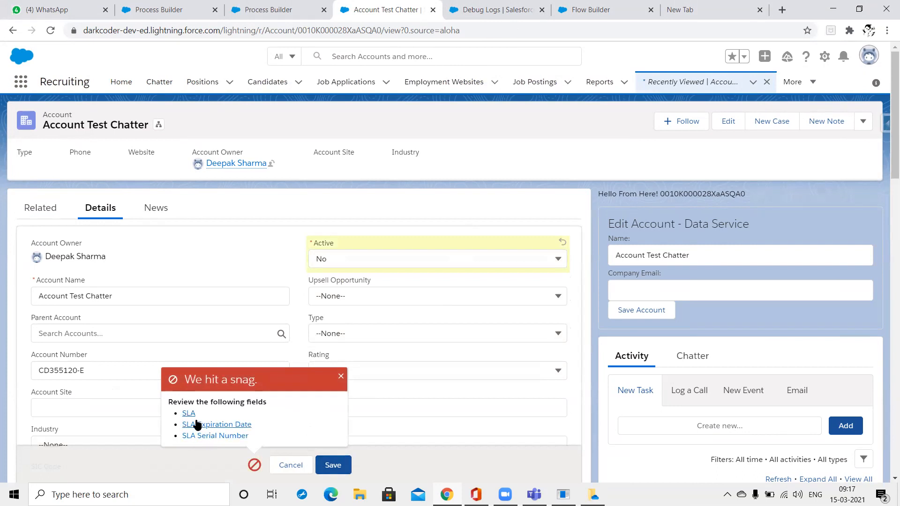
Set SLA to Gold with expiration date 4/5/2021, submit, and select the resulting save error.
scroll(412, 375, down, 10)
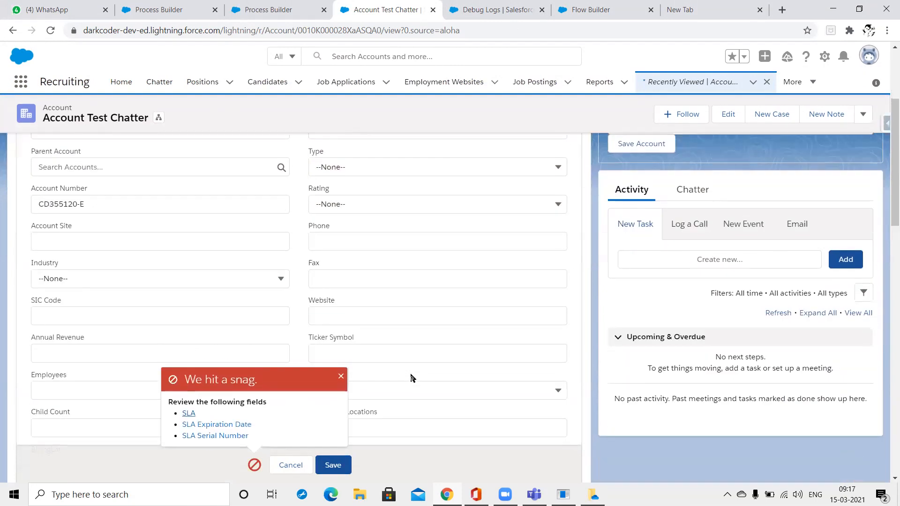
click(412, 306)
click(401, 345)
click(64, 352)
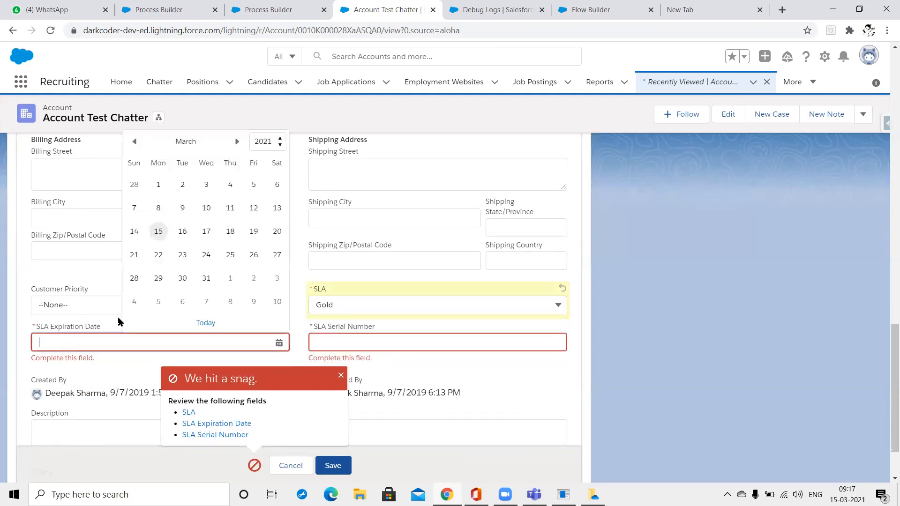
click(158, 301)
click(367, 336)
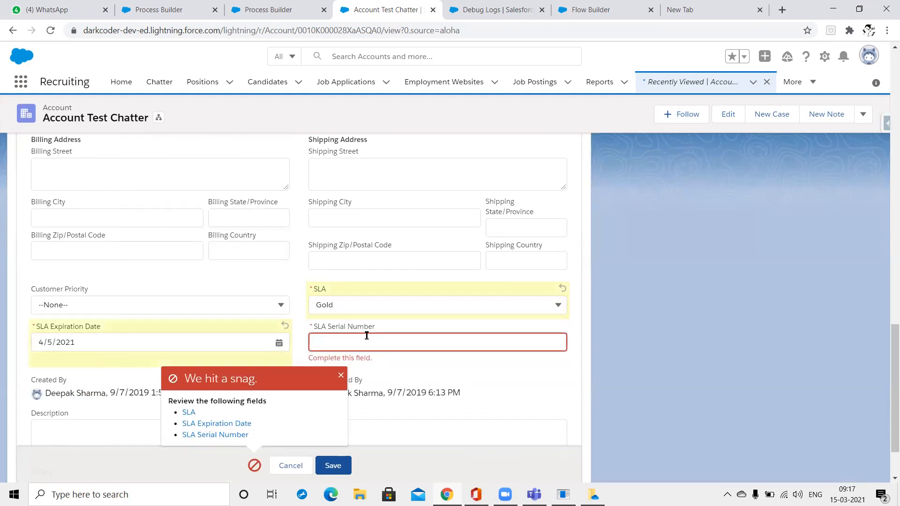
key(Return)
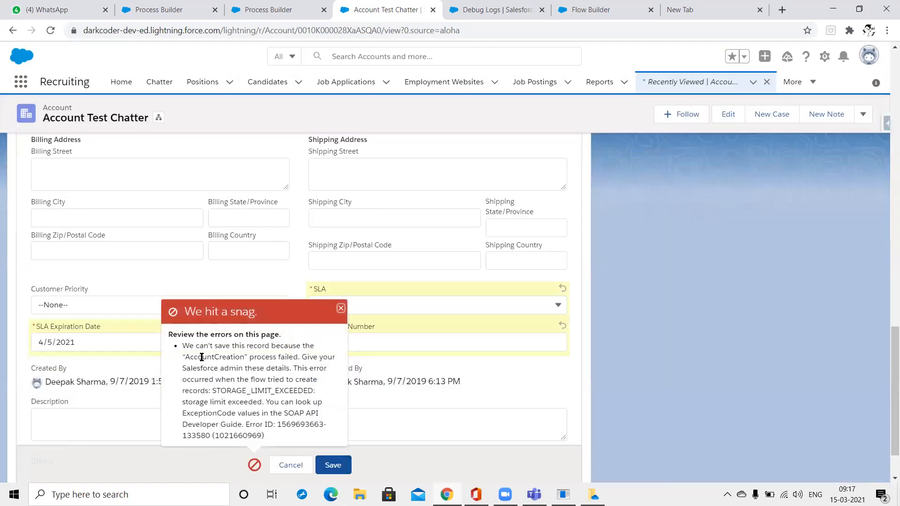
drag(232, 415, 182, 339)
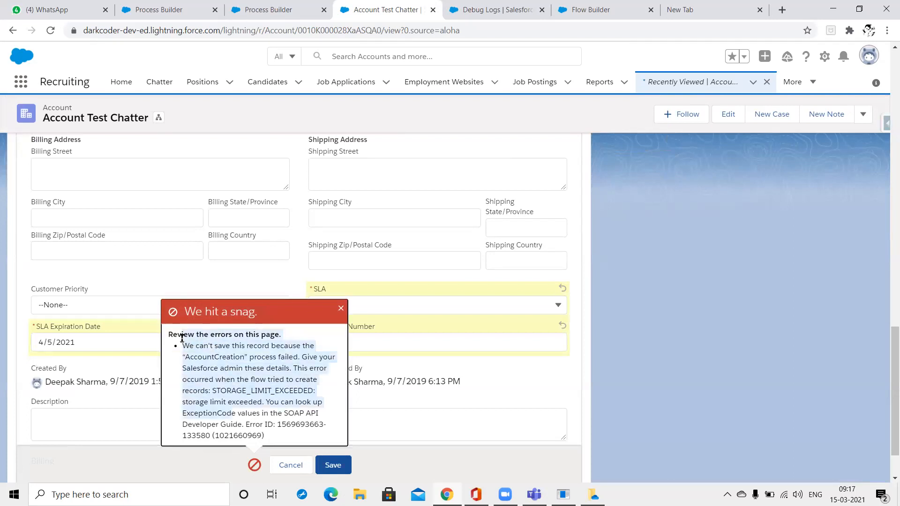
Glance at both Process Builder tabs, then return to the Account Test Chatter record scrolled to the top.
click(150, 7)
click(239, 5)
click(384, 10)
scroll(567, 162, up, 5)
scroll(567, 162, up, 8)
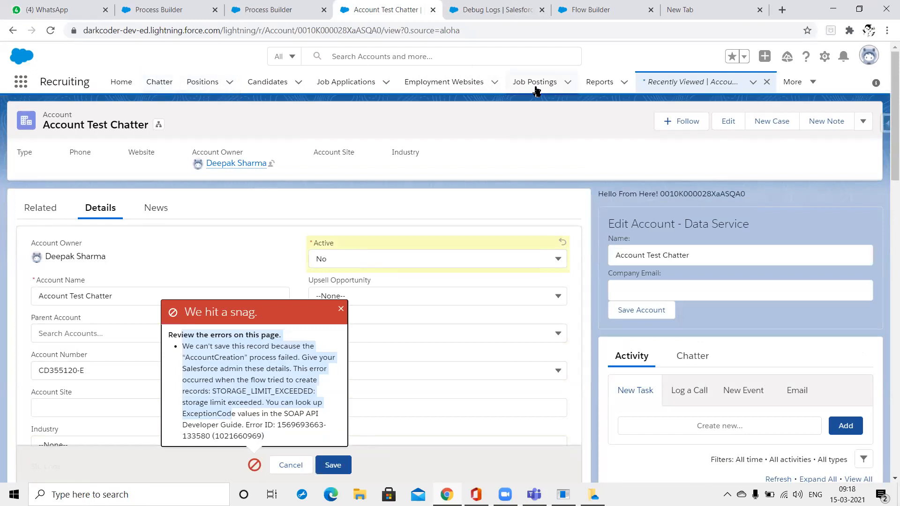
click(492, 6)
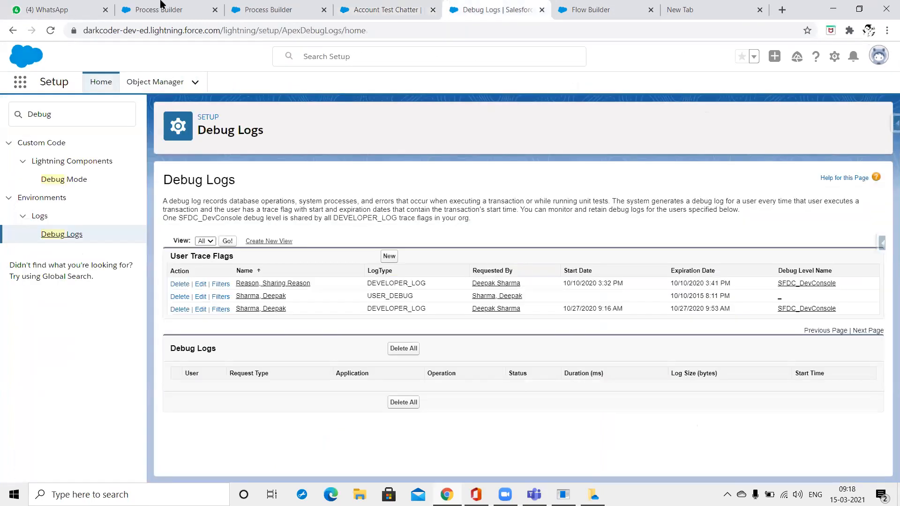
Replace the 'Debug' Setup Quick Find search with 'co' to list the Company Settings entries.
click(72, 124)
key(ctrl+a)
text(co)
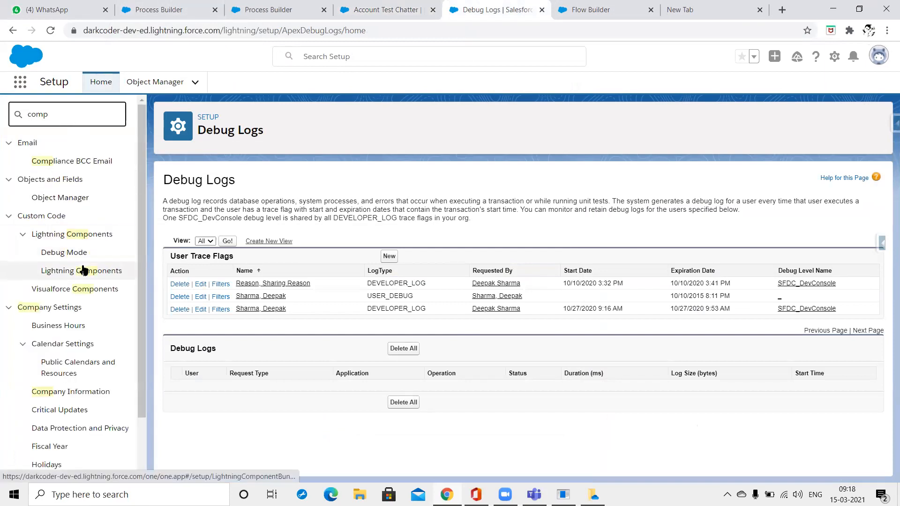
click(70, 234)
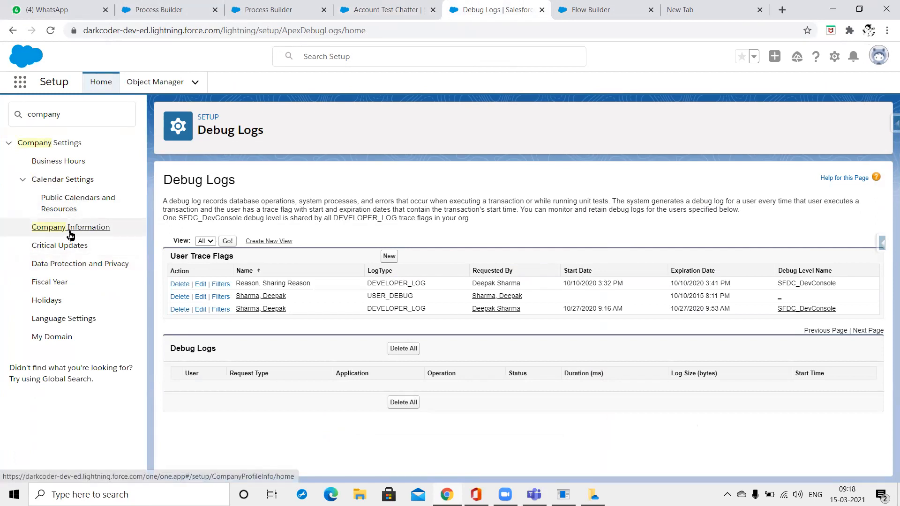
Open Company Information and launch the Developer Console from the setup gear menu.
click(71, 233)
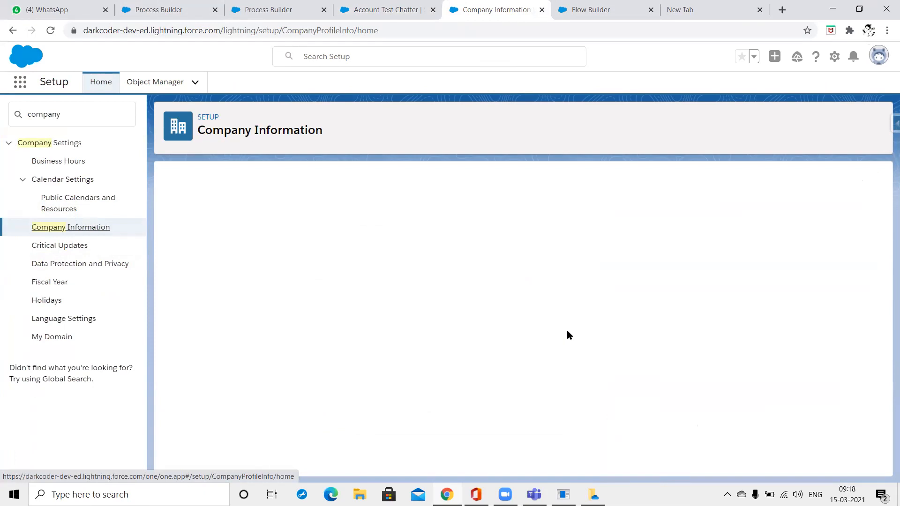
click(834, 56)
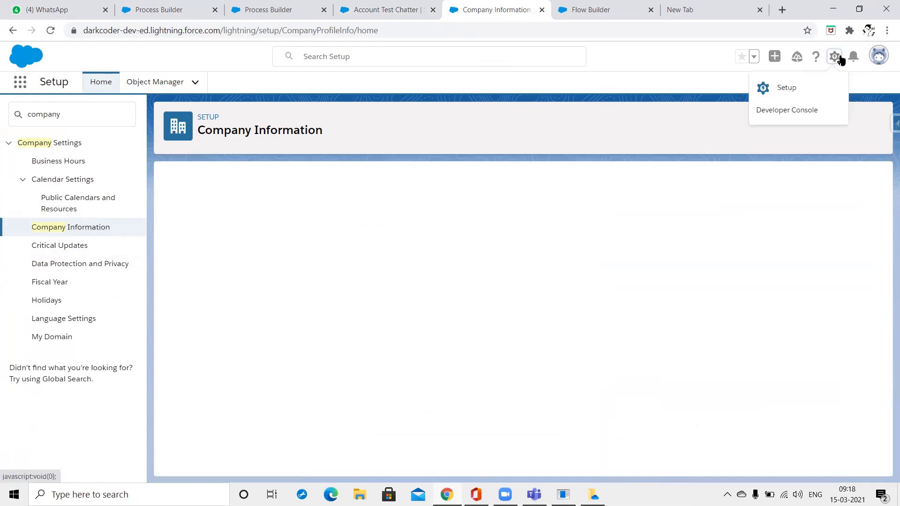
click(815, 107)
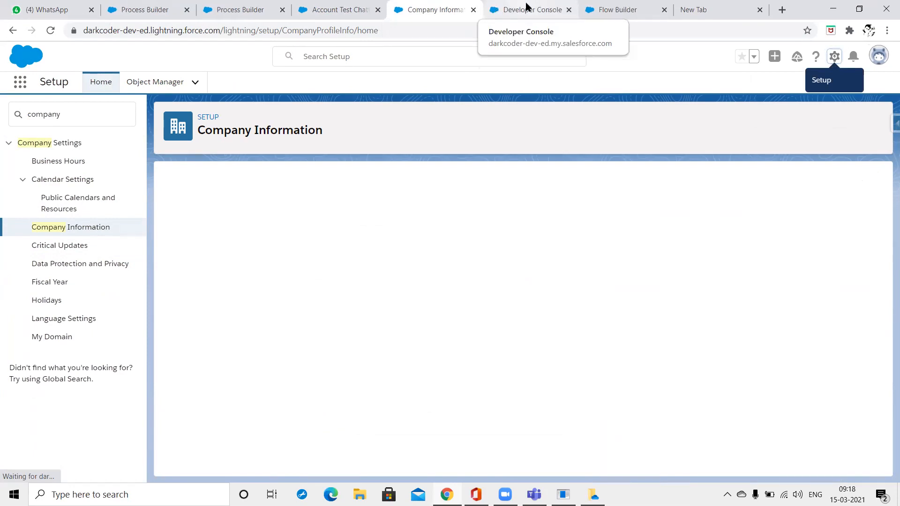
Show the Developer Console's Query Editor, then go back to the Company Information tab.
click(527, 6)
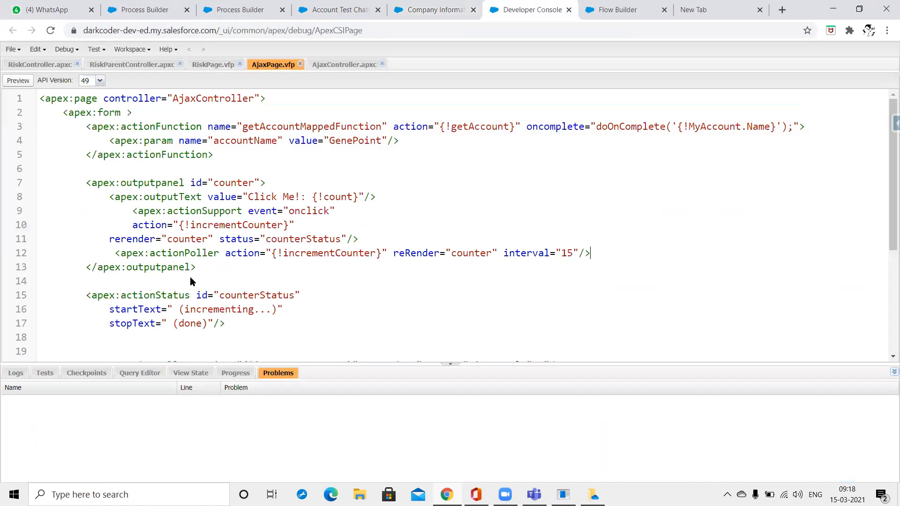
click(346, 5)
click(443, 4)
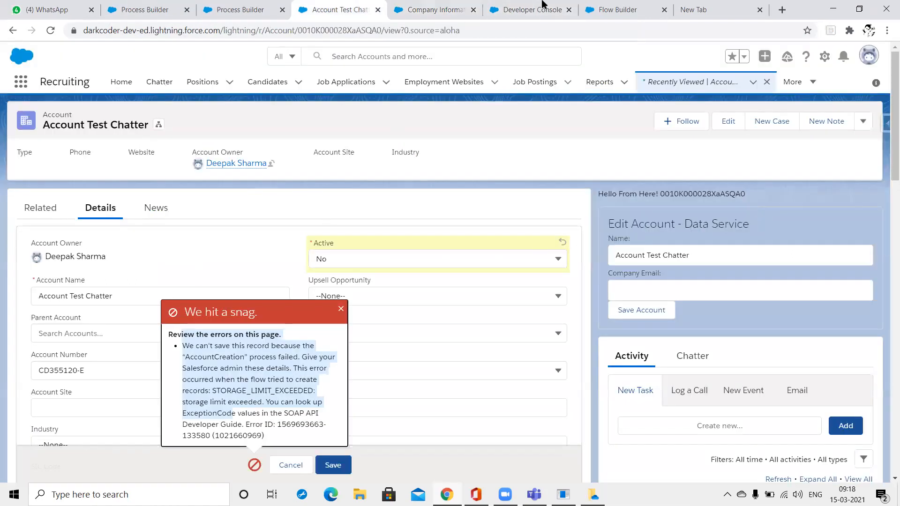
click(546, 4)
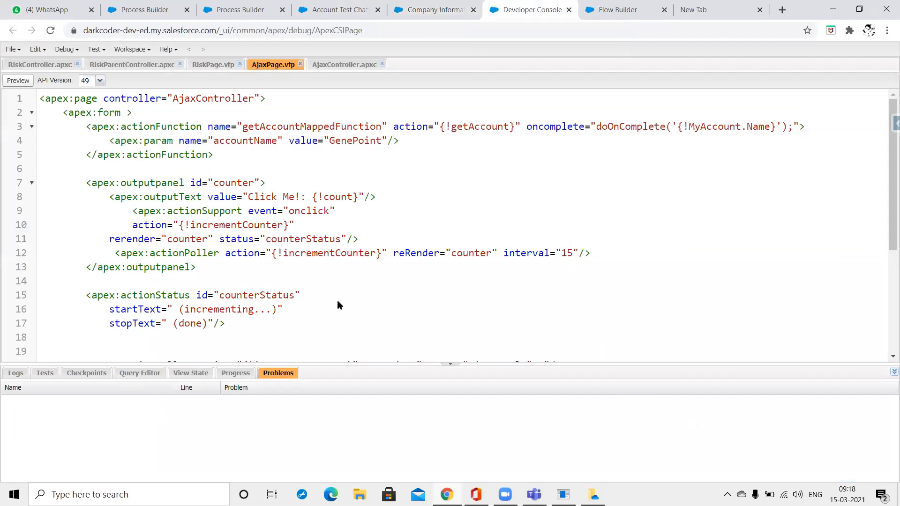
click(140, 373)
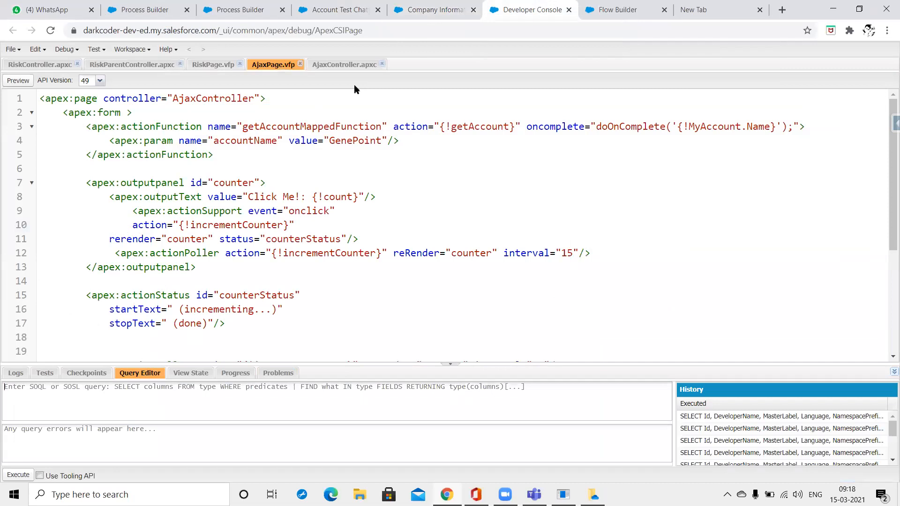
key(ctrl+shift+Tab)
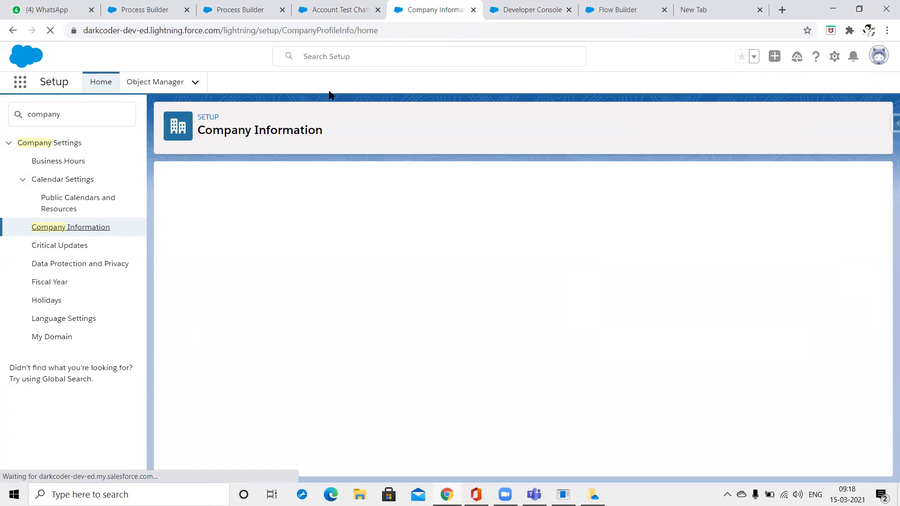
Switch to Salesforce Classic and search Setup Quick Find for 'compa'.
click(878, 59)
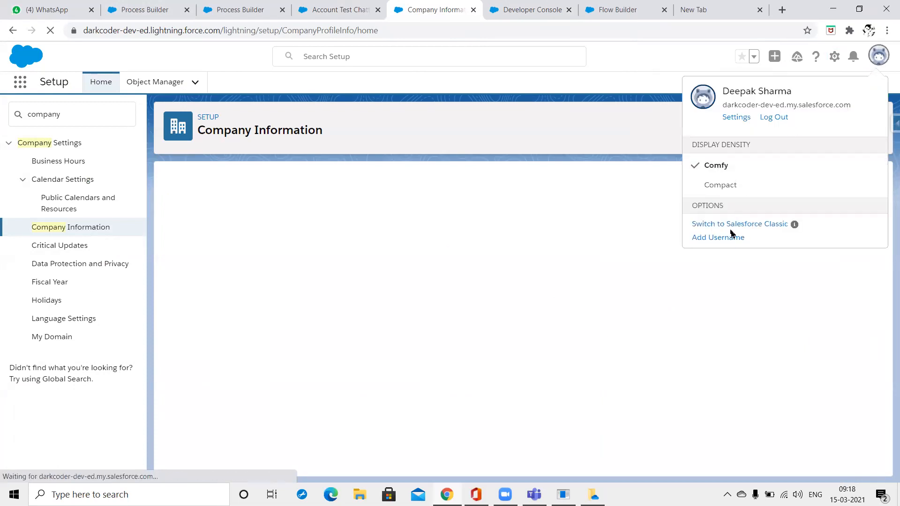
click(732, 228)
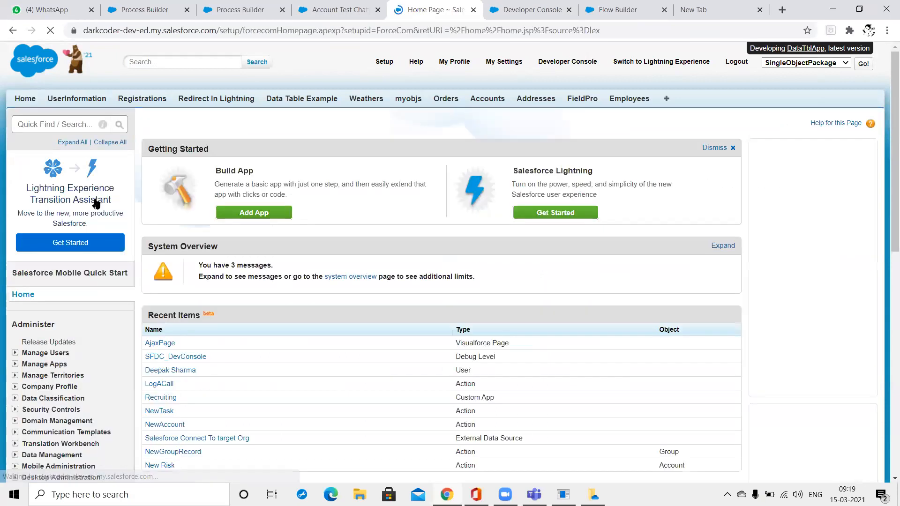
text(compa)
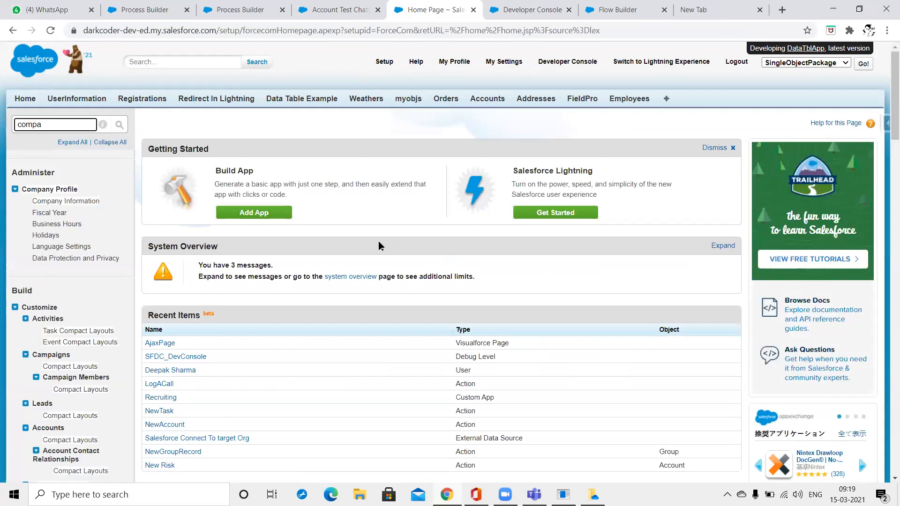
key(Return)
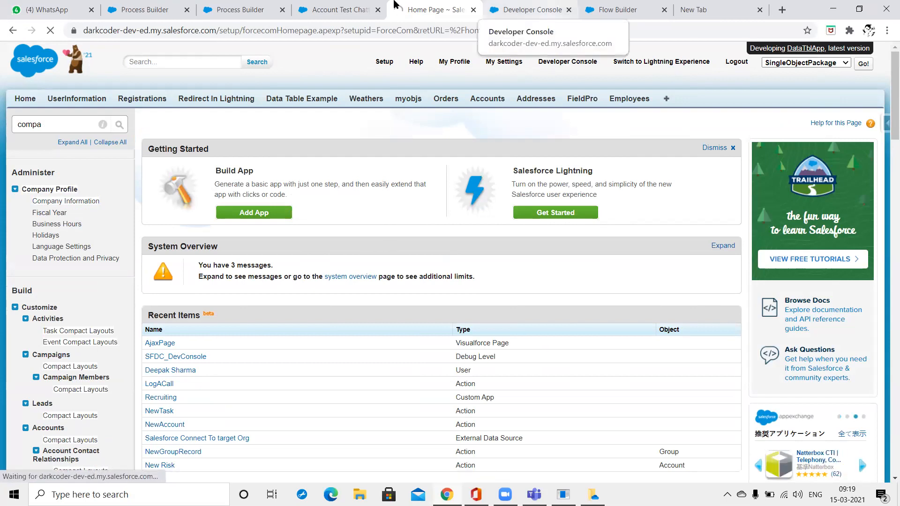
Open the FieldPro tab in a new browser tab and switch to it.
key(ctrl+Tab)
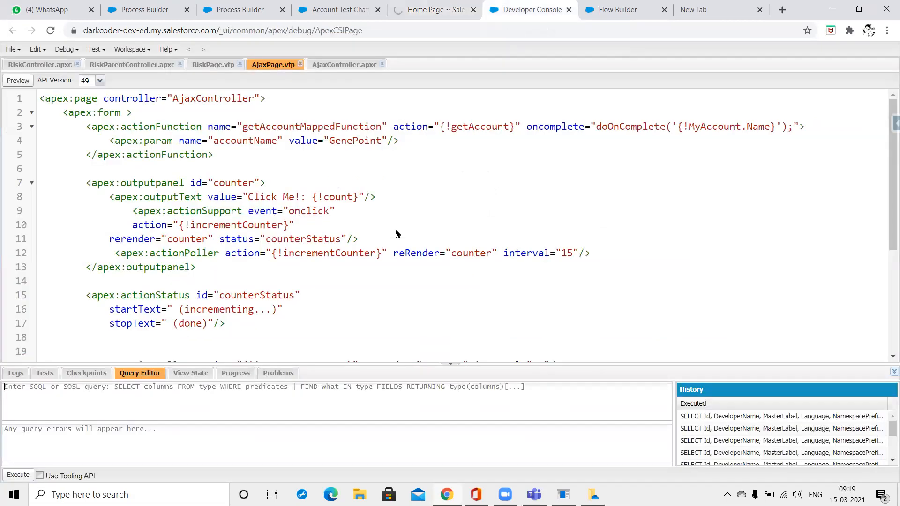
key(ctrl+shift+Tab)
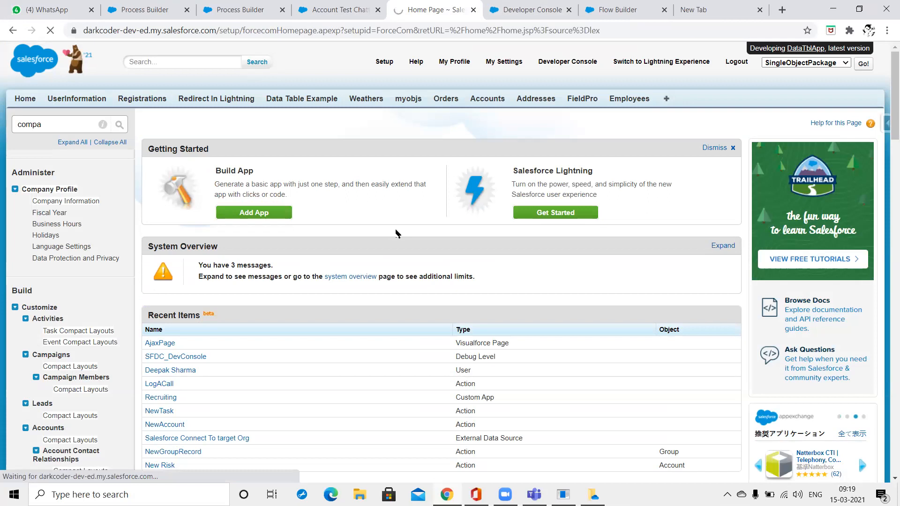
scroll(396, 233, down, 7)
scroll(397, 233, down, 3)
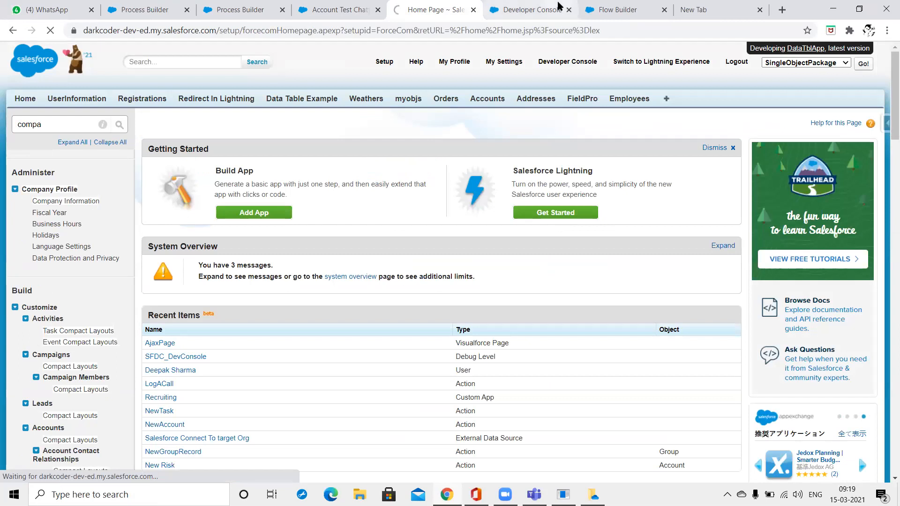
click(559, 6)
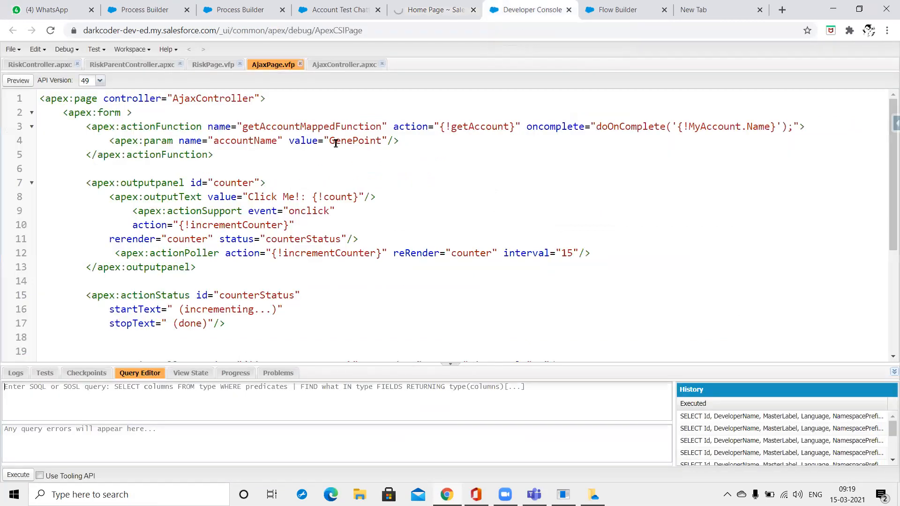
click(436, 4)
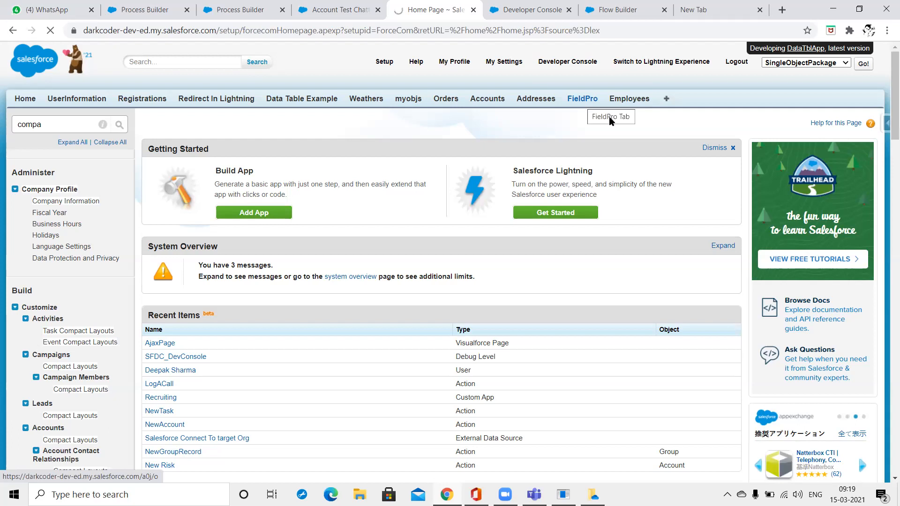
right_click(583, 102)
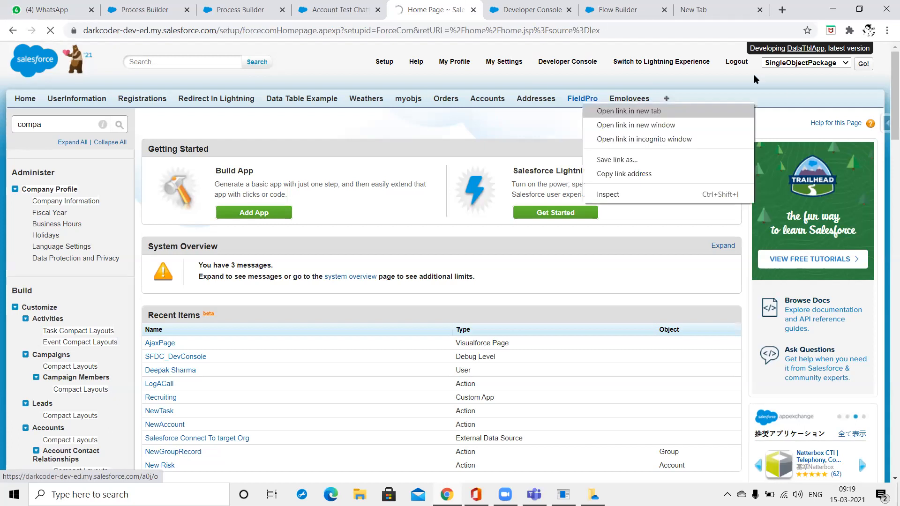
key(Return)
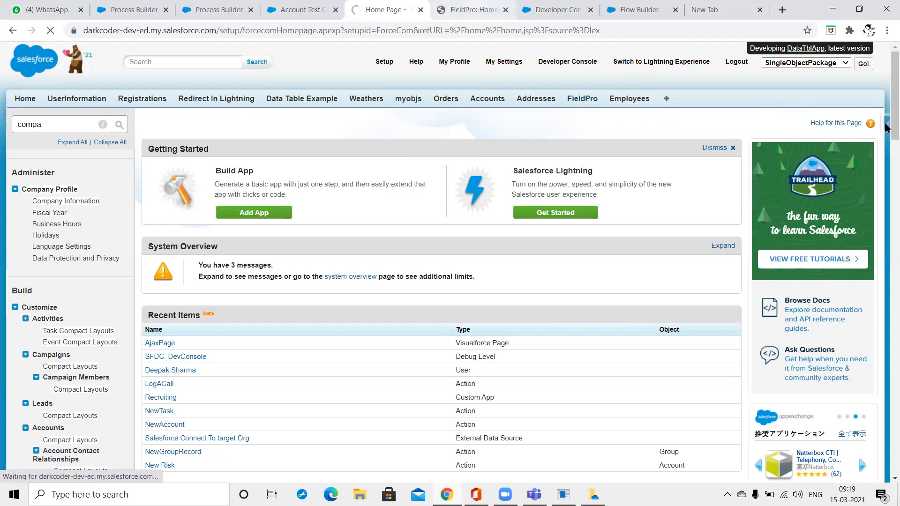
key(ctrl+Tab)
Scroll through Inspector's Show all data for fpro__FieldPro__c, then open FieldPro-001415 via Inspector.
key(ctrl+alt+i)
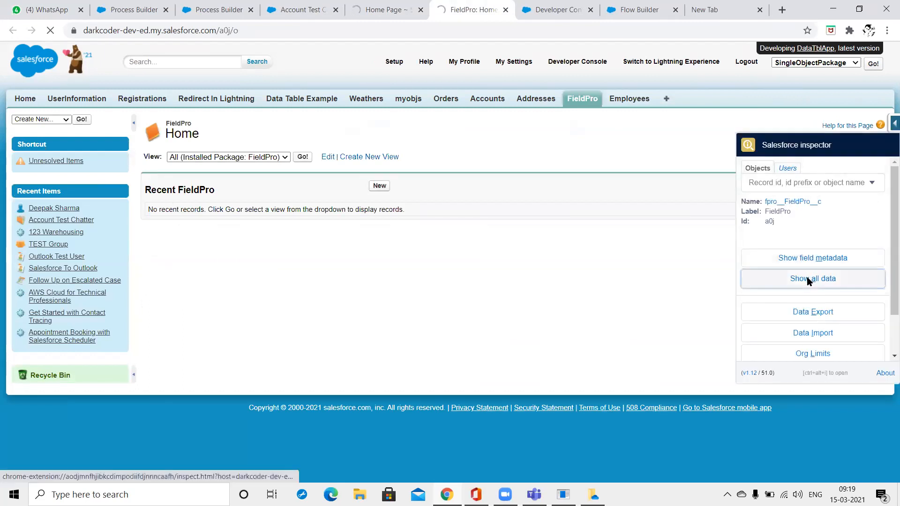
click(808, 280)
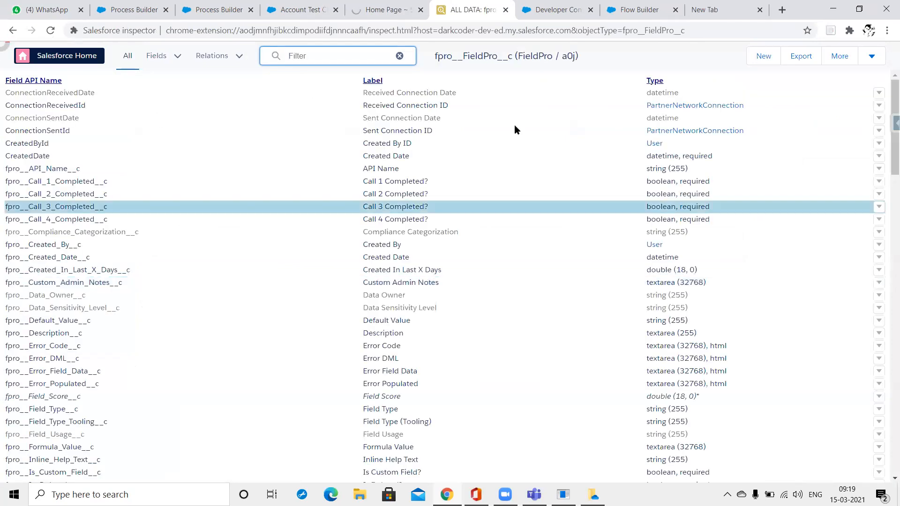
scroll(807, 182, down, 4)
scroll(305, 158, down, 10)
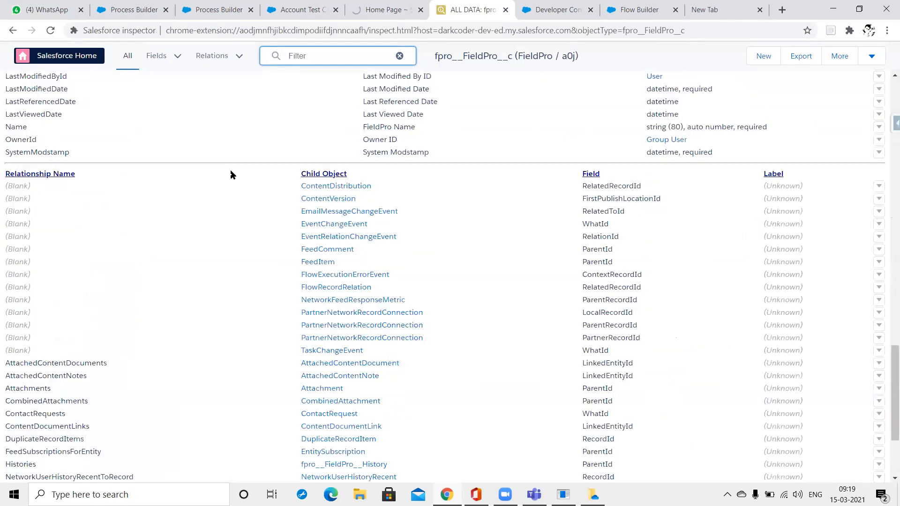
key(alt+Left)
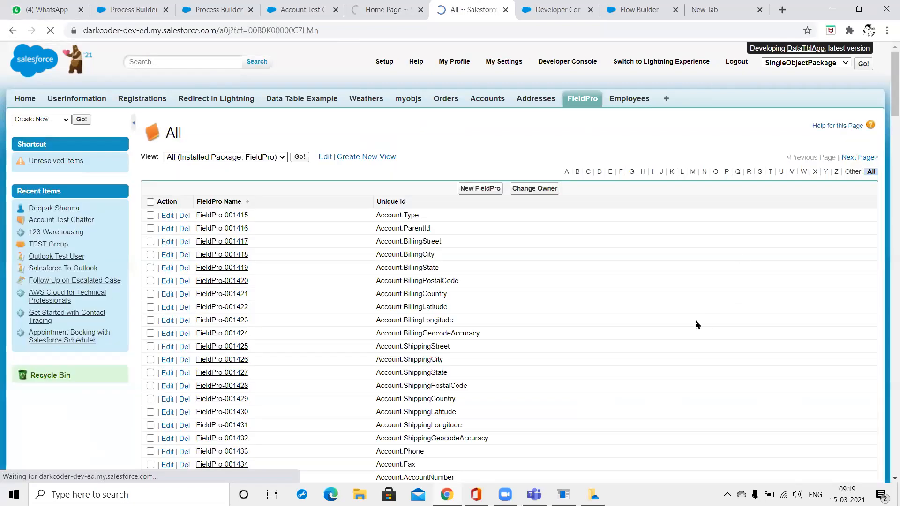
key(ctrl+alt+i)
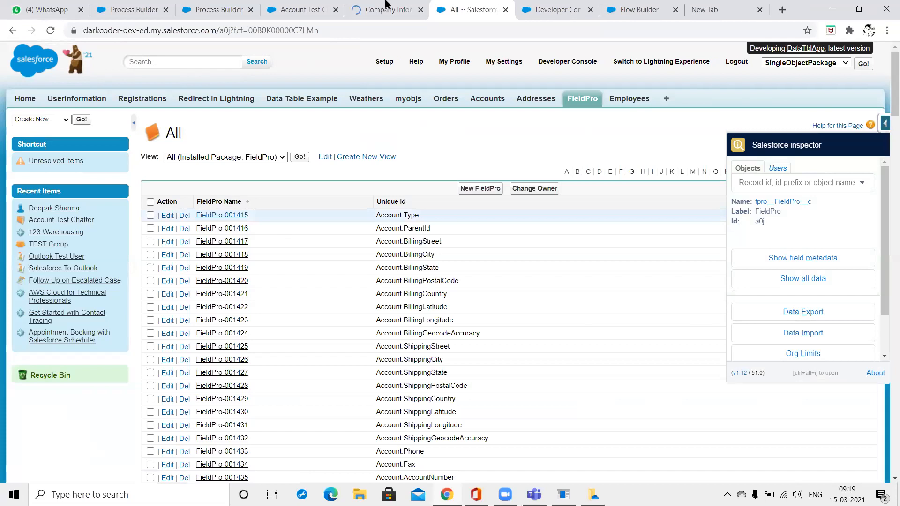
click(222, 215)
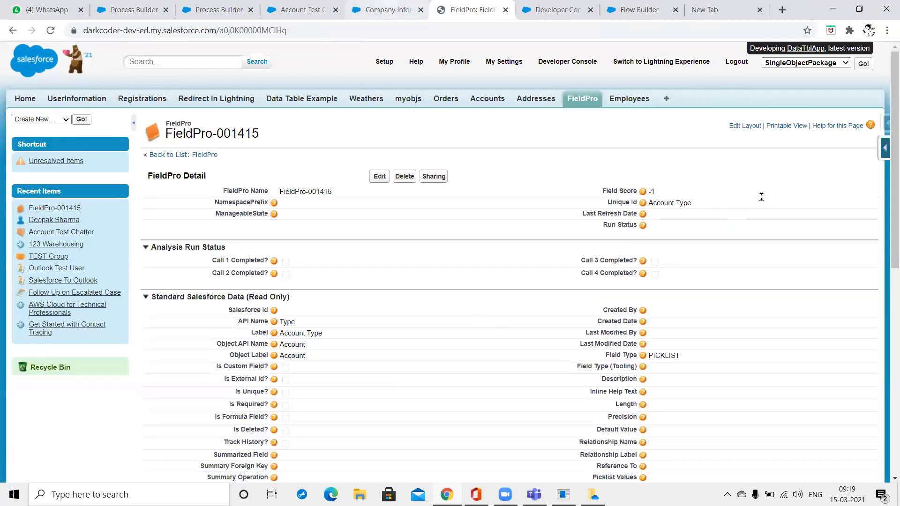
From Company Information, open the Used Data Space storage usage breakdown.
key(ctrl+shift+Tab)
scroll(724, 310, down, 5)
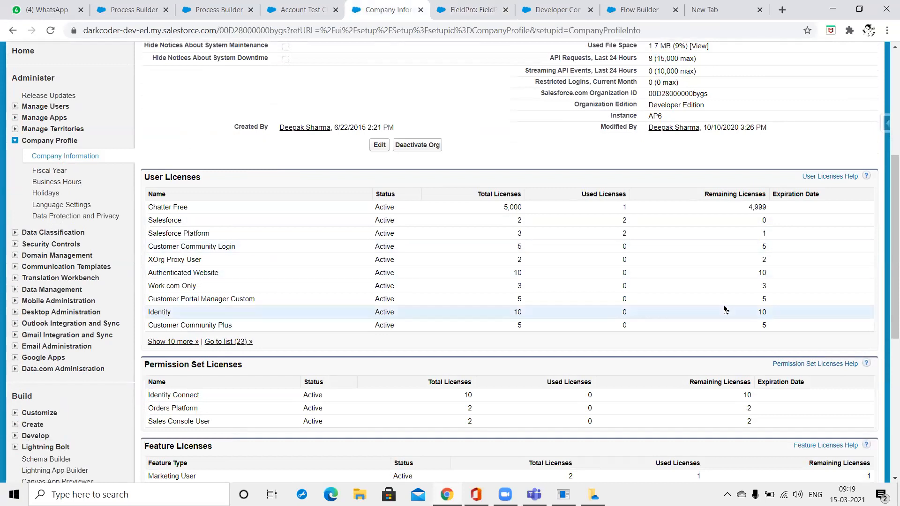
scroll(663, 283, down, 3)
scroll(657, 293, down, 3)
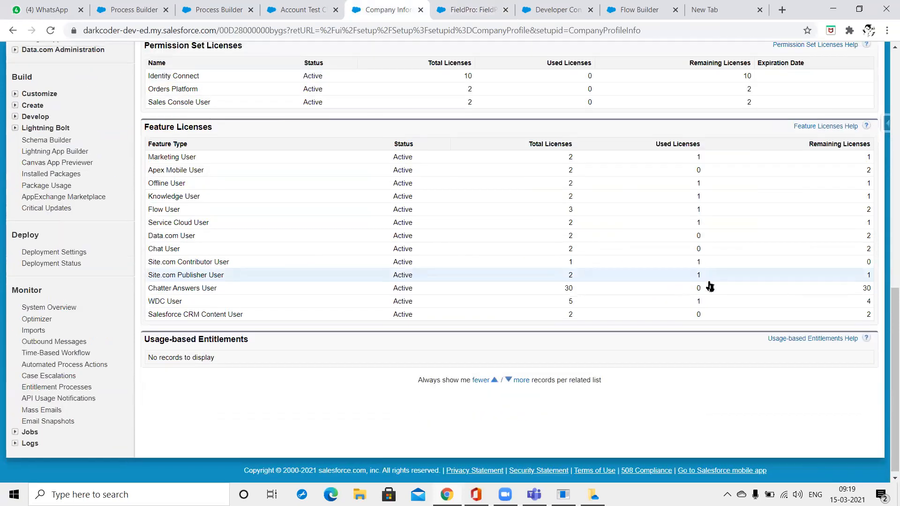
scroll(709, 287, up, 5)
scroll(710, 286, up, 8)
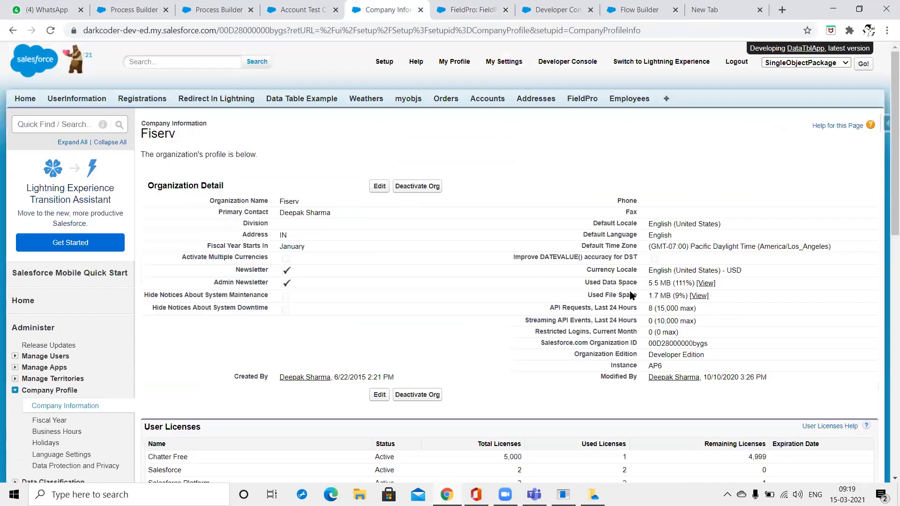
click(590, 281)
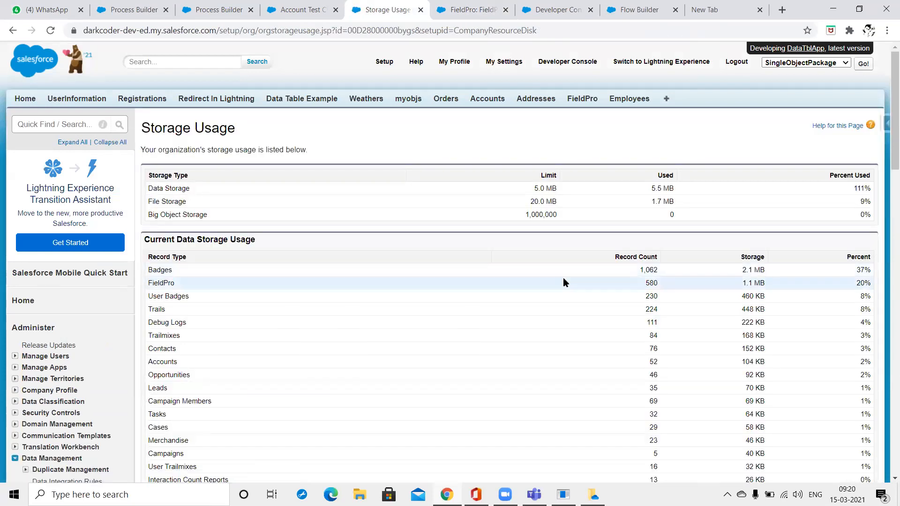
Locate FieldPro's 580 records (1.1 MB, 20%) in Storage Usage, then return to FieldPro-001415.
scroll(565, 280, down, 1)
scroll(564, 277, down, 5)
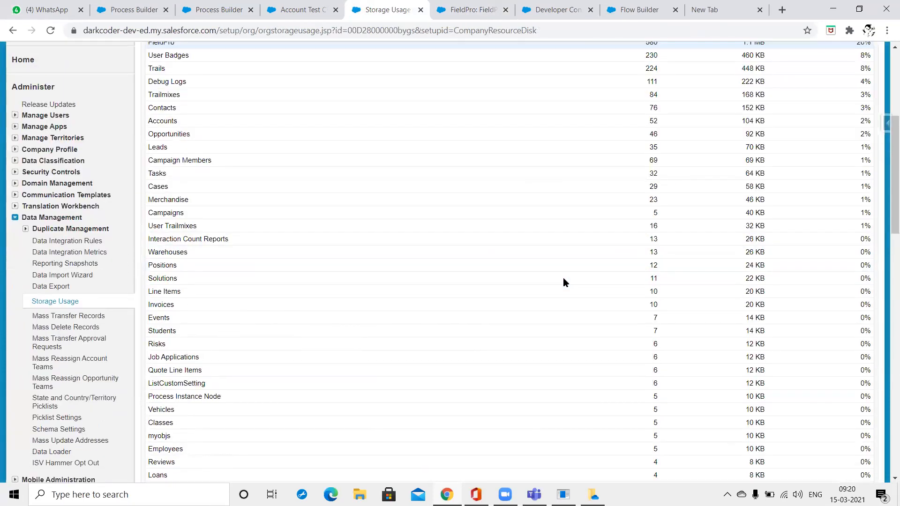
scroll(558, 278, up, 6)
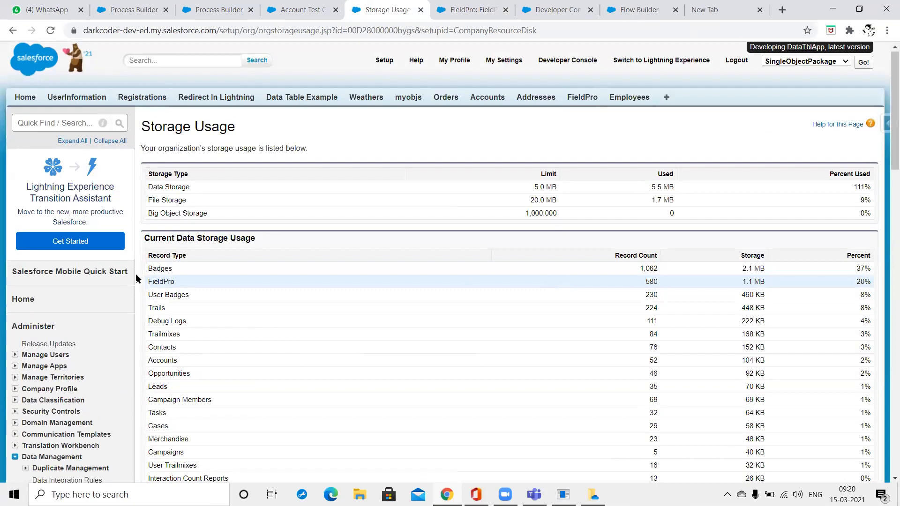
double_click(164, 282)
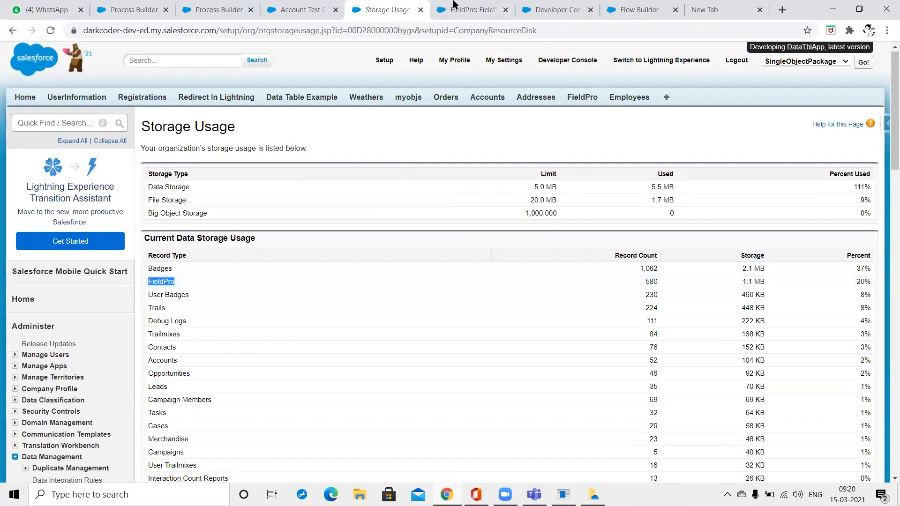
click(480, 6)
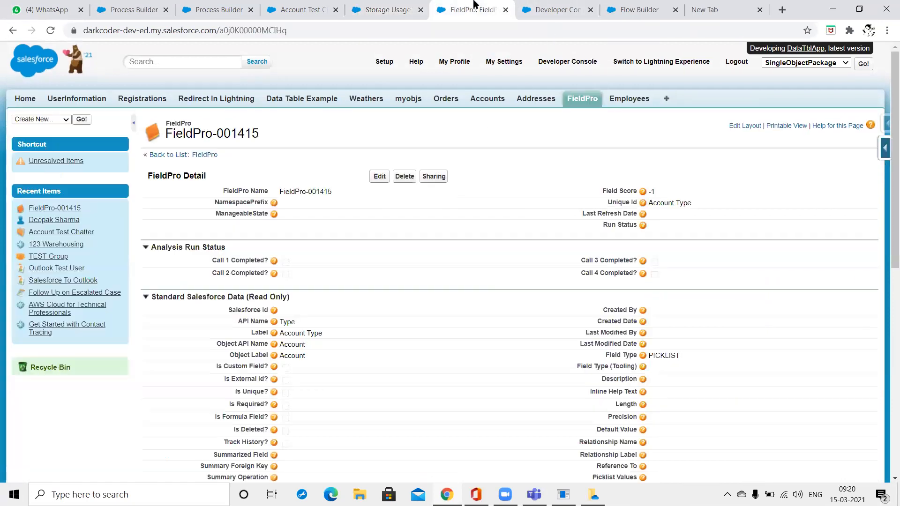
Open Inspector's Show all data for the FieldPro record and duplicate that page into another tab.
click(887, 124)
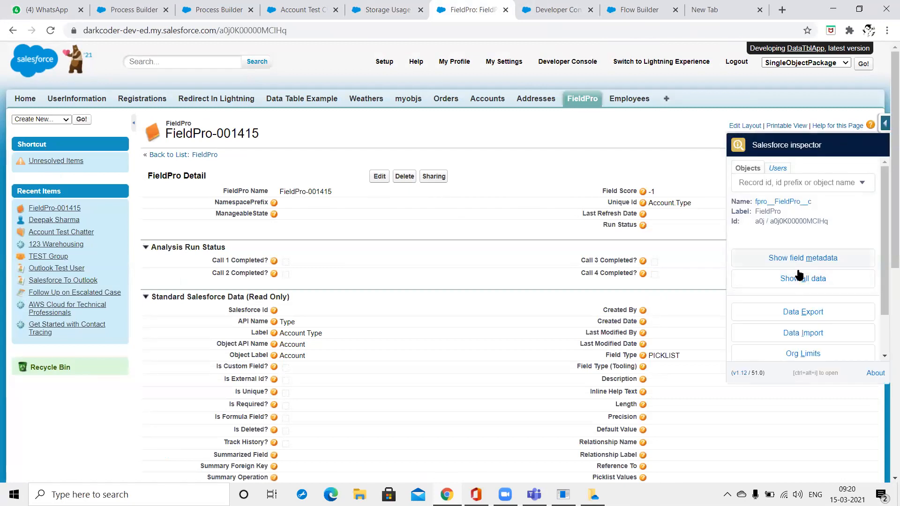
click(746, 278)
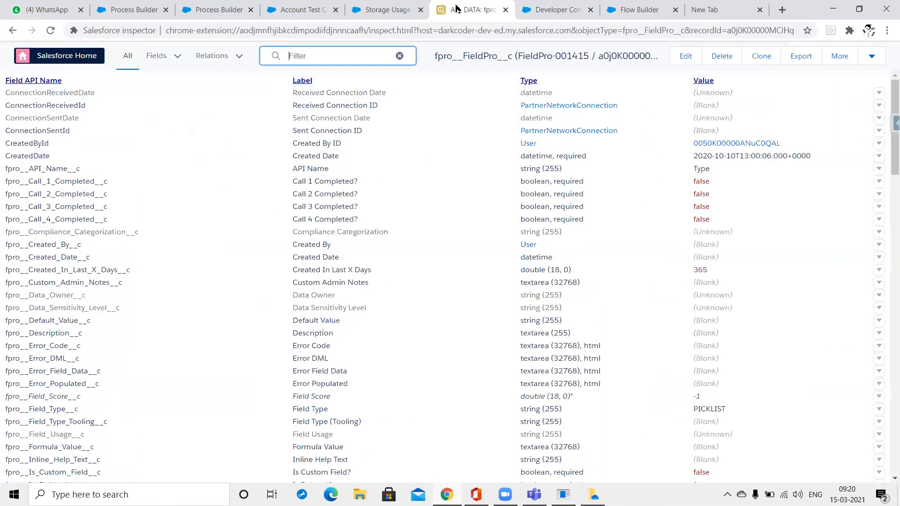
double_click(458, 55)
right_click(457, 9)
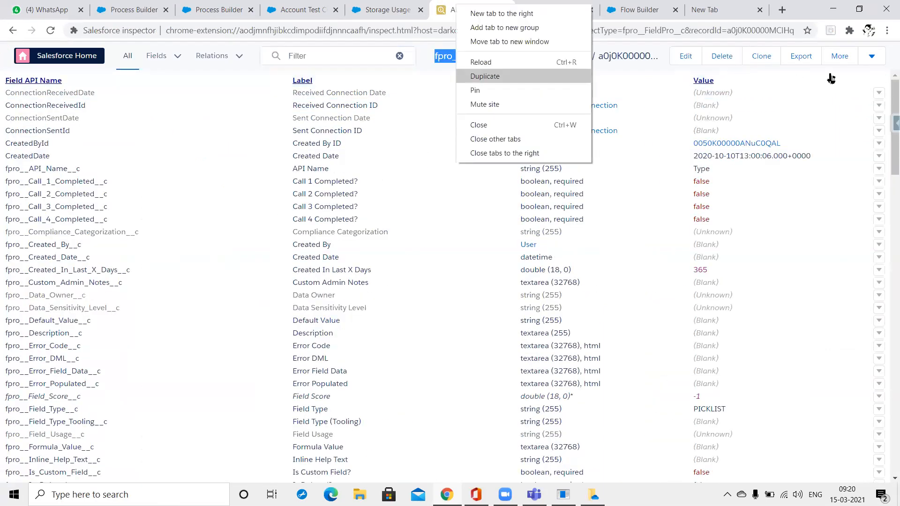
click(483, 72)
Return to the FieldPro-001415 record and reopen the Inspector panel on it.
click(873, 55)
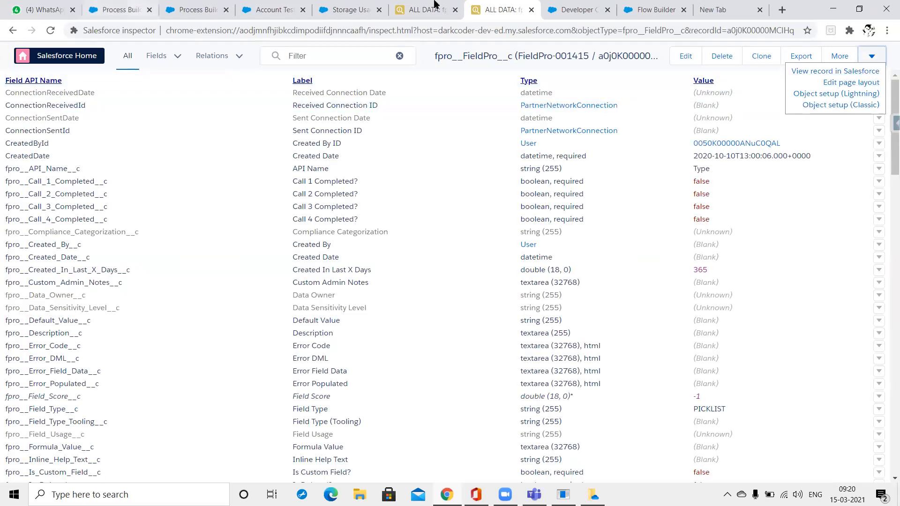
click(411, 6)
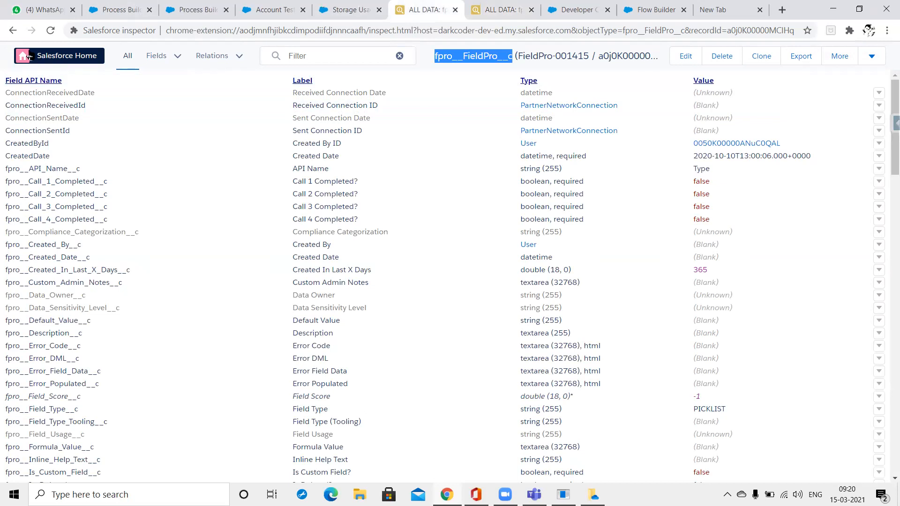
click(47, 56)
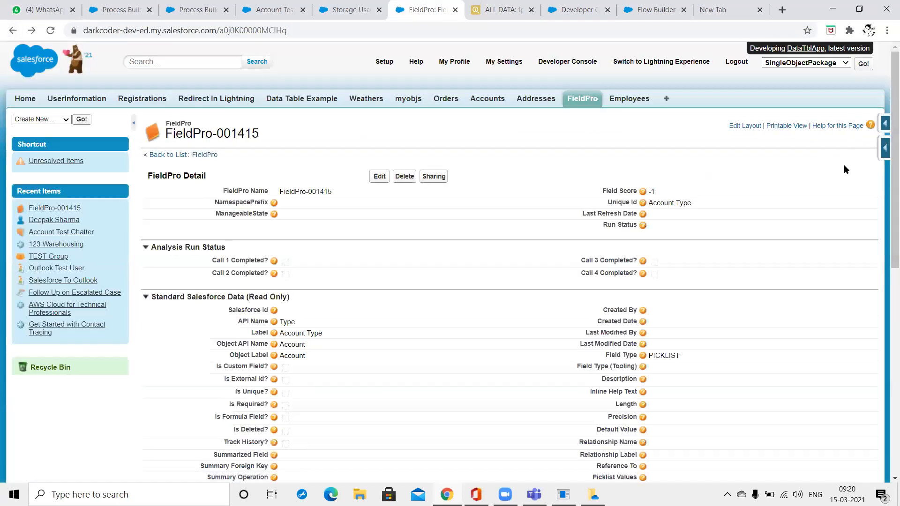
click(885, 148)
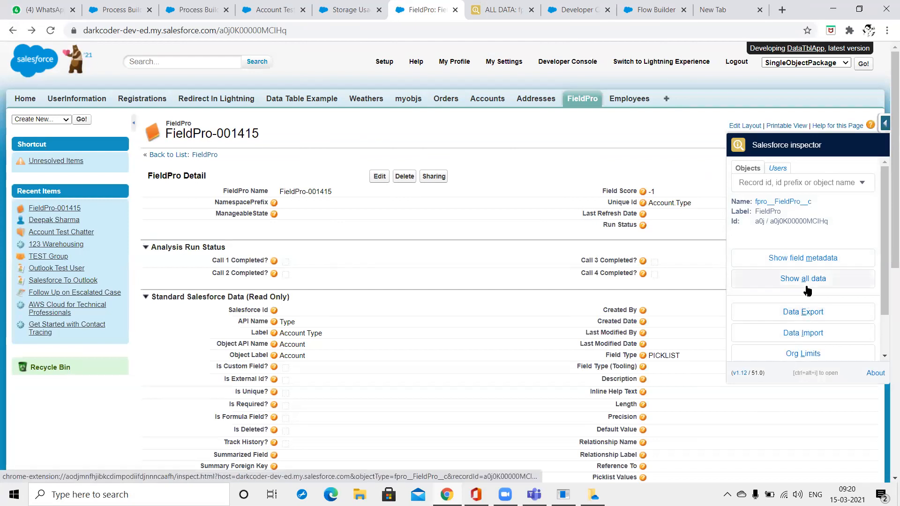
Export Ids with 'Select Id FROM fpro__FieldPro__c LIMIT 200' in Data Export, then copy the query.
click(803, 315)
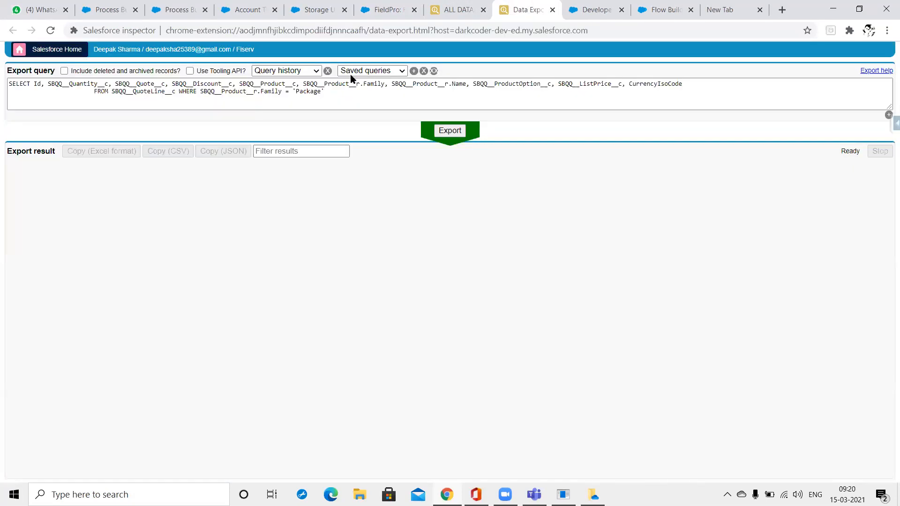
drag(346, 93, 0, 64)
text(Select I)
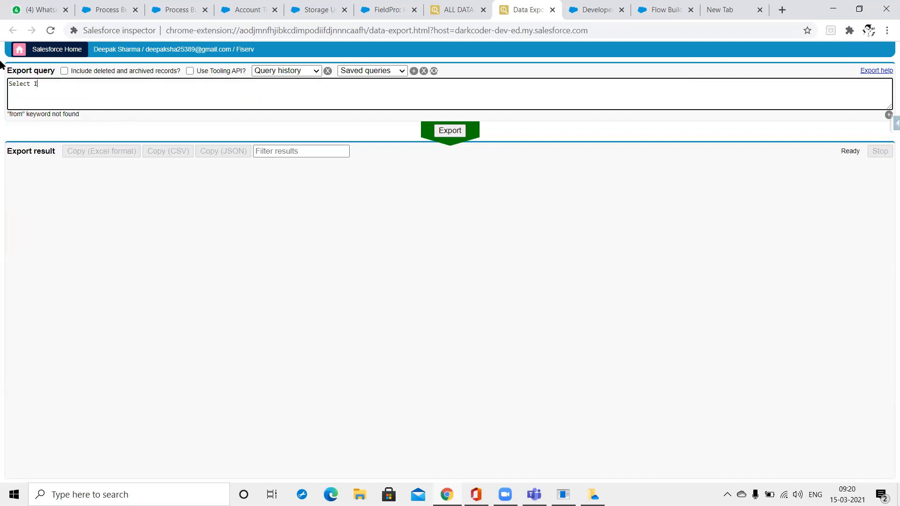
text(d FROM)
key(ctrl+space)
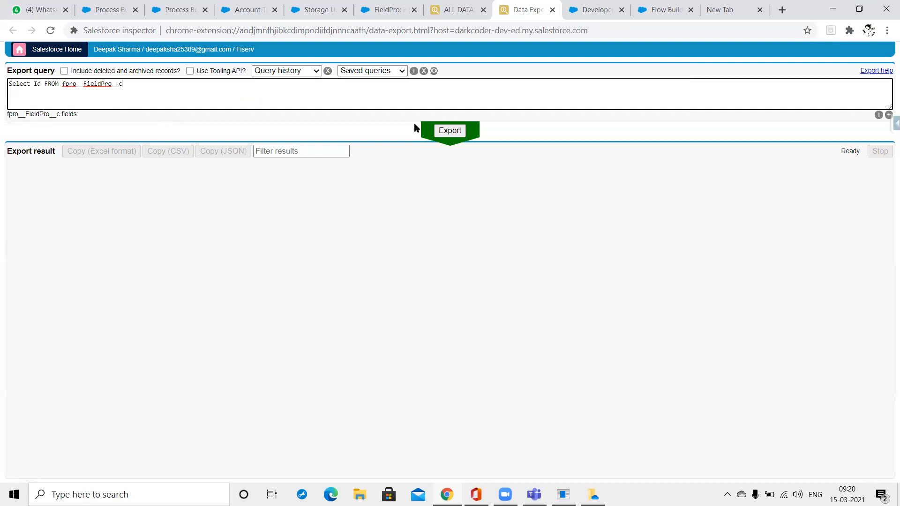
text(LIMIT)
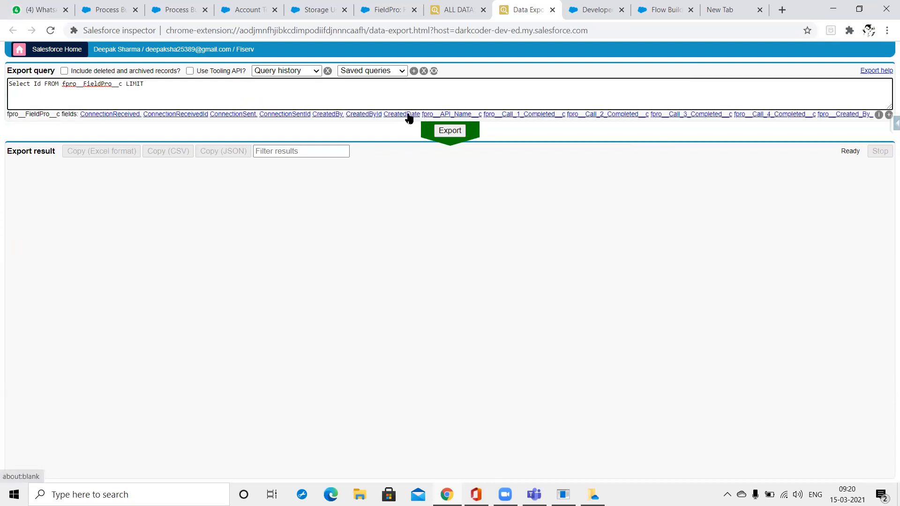
text( 200)
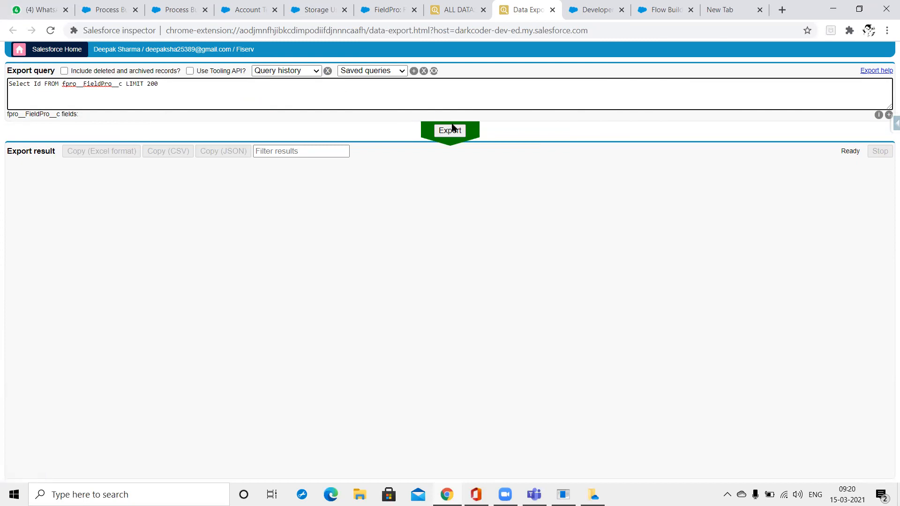
click(451, 131)
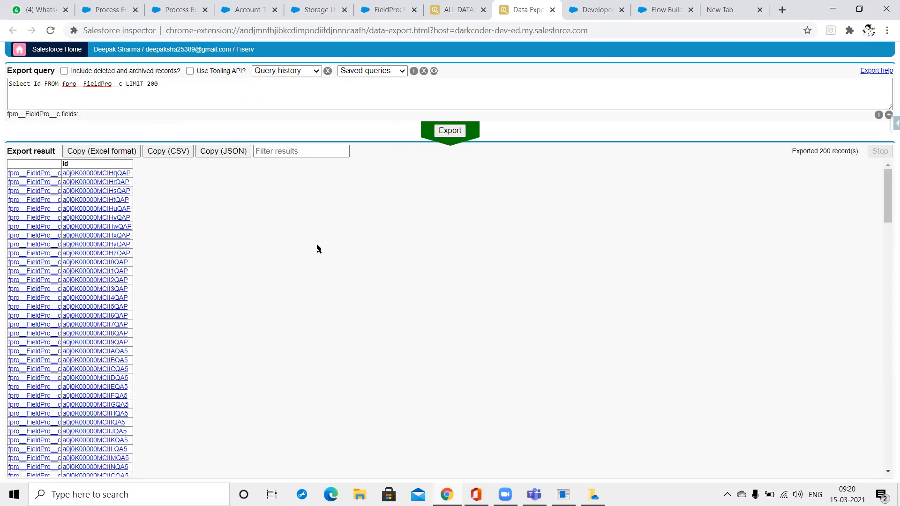
drag(227, 95, 0, 71)
key(ctrl+c)
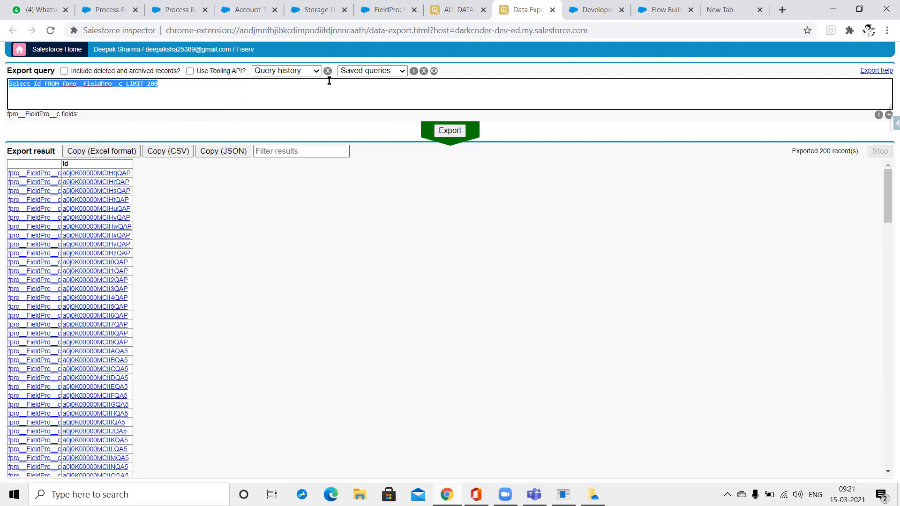
key(alt+Tab)
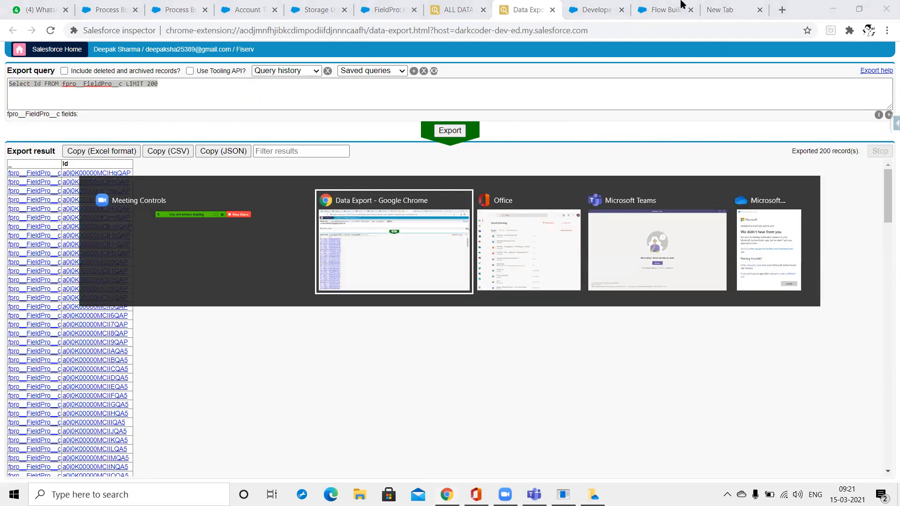
Paste and run 'Select Id FROM fpro__FieldPro__c LIMIT 200' in the Developer Console query editor.
click(619, 4)
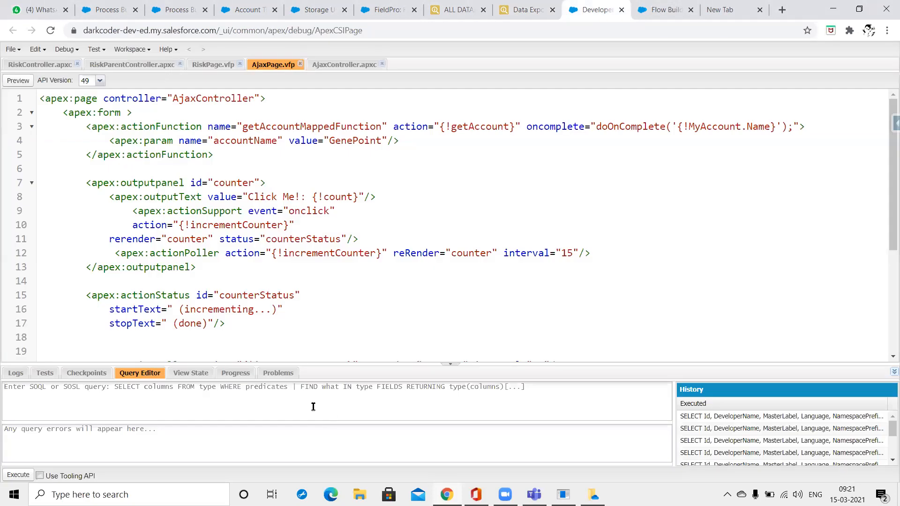
click(314, 408)
key(ctrl+v)
click(20, 475)
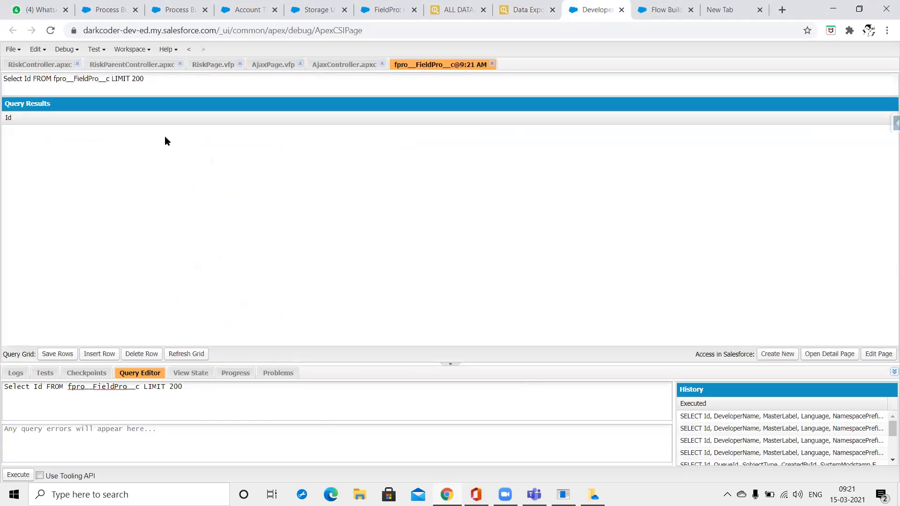
scroll(179, 241, down, 20)
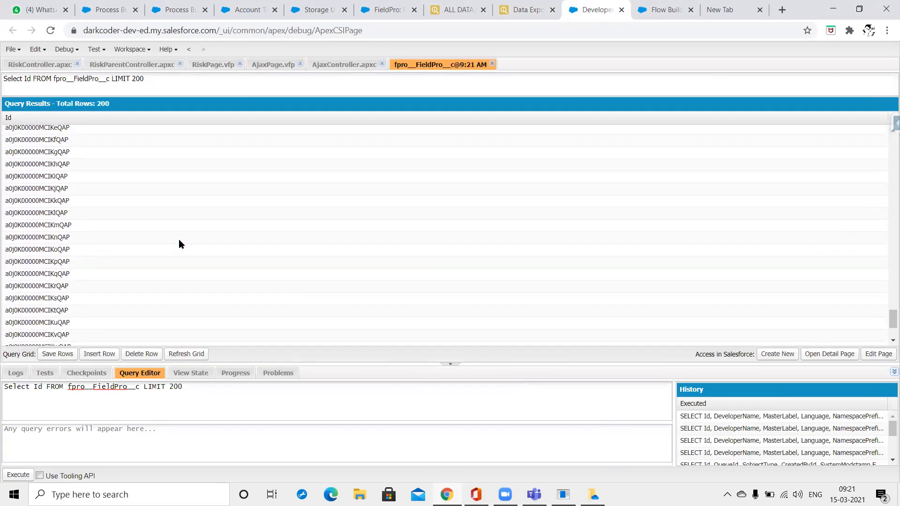
Select all returned FieldPro rows and delete them, confirming removal of the 199 rows.
shift+click(55, 339)
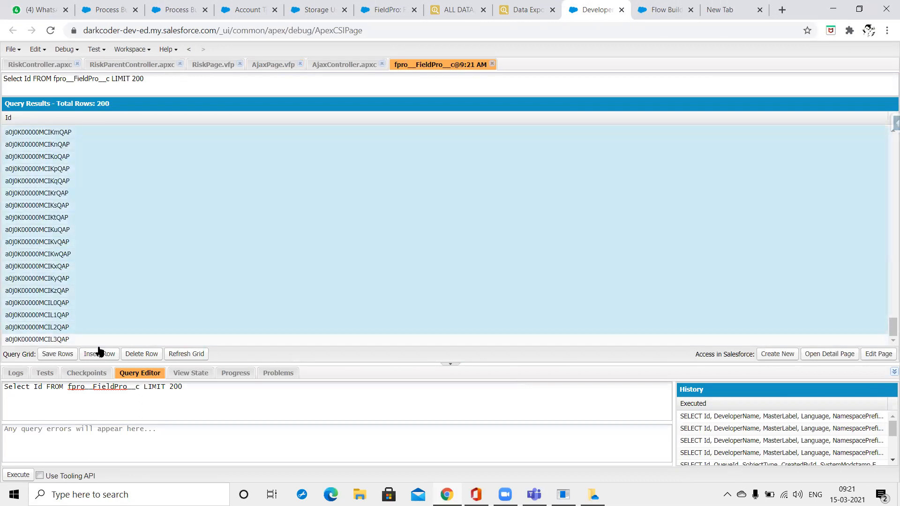
click(136, 355)
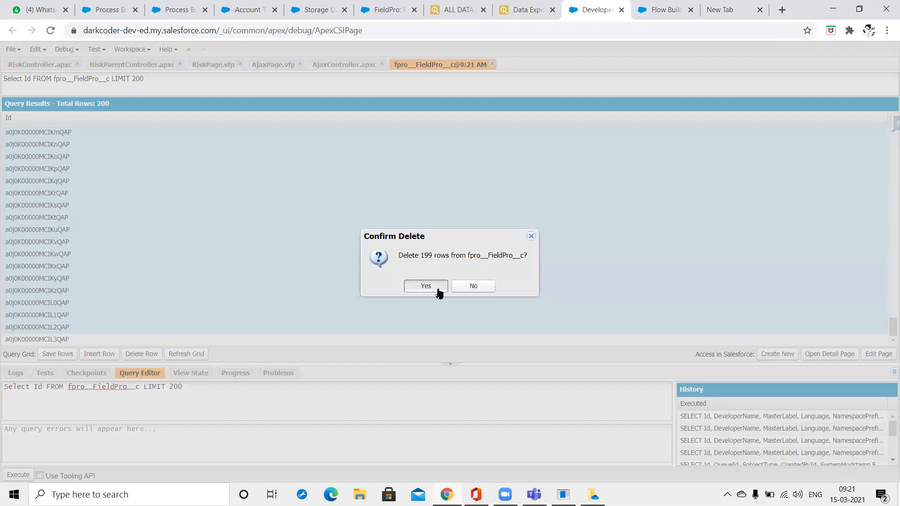
click(426, 286)
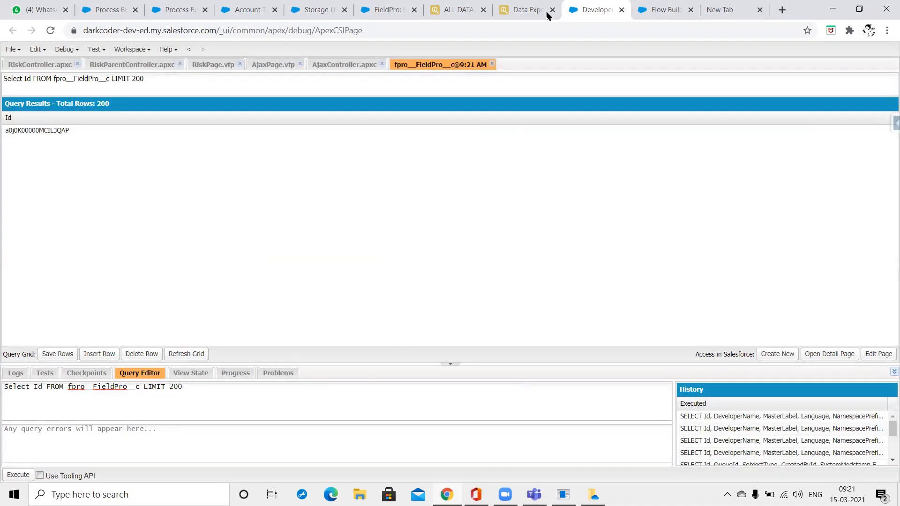
Go back to the Account Test Chatter page and dismiss its error message.
click(363, 7)
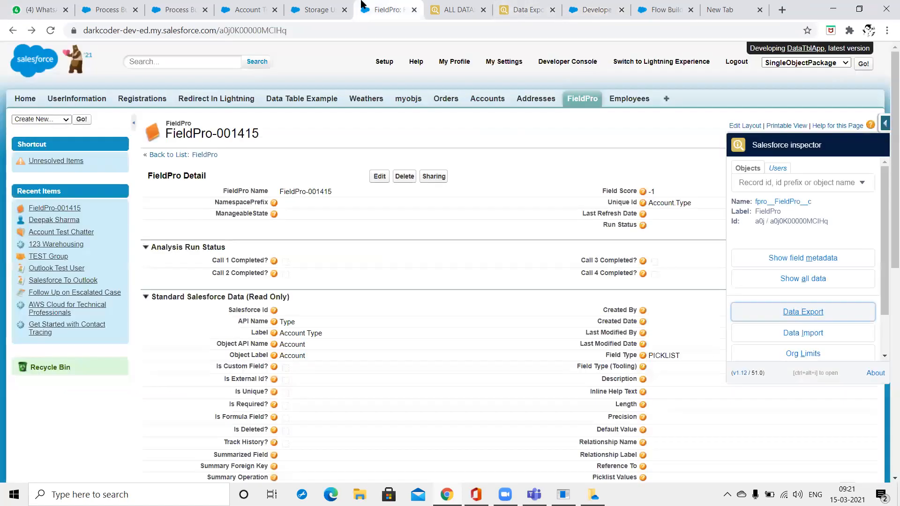
click(246, 6)
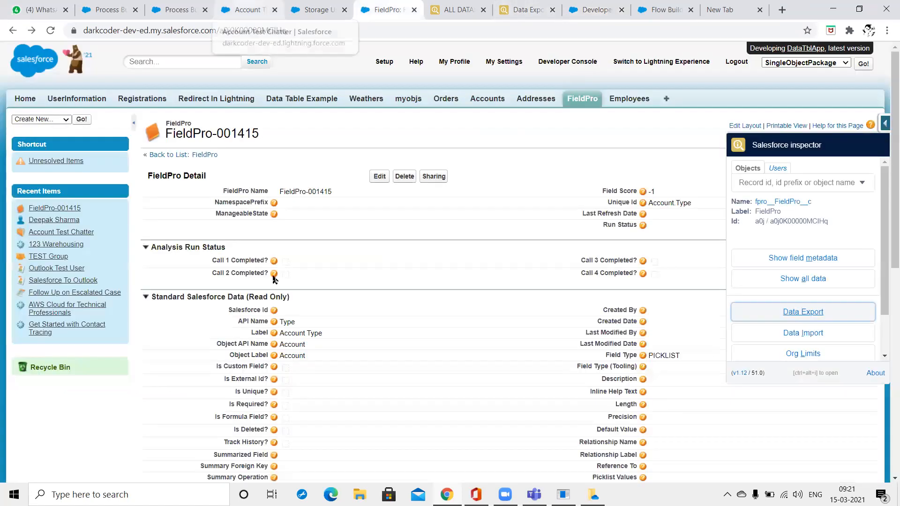
click(323, 465)
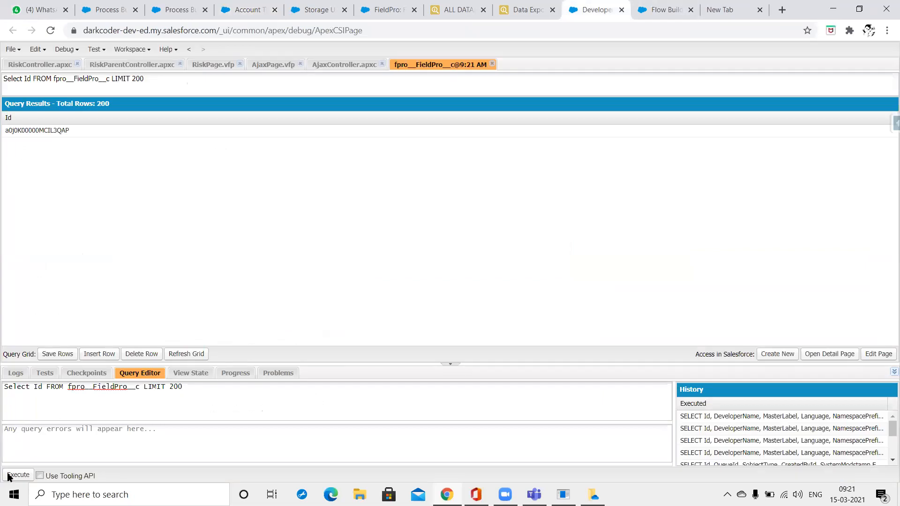
Re-run the FieldPro Id query and select 18 result rows, then cancel the deletion.
click(16, 475)
click(173, 355)
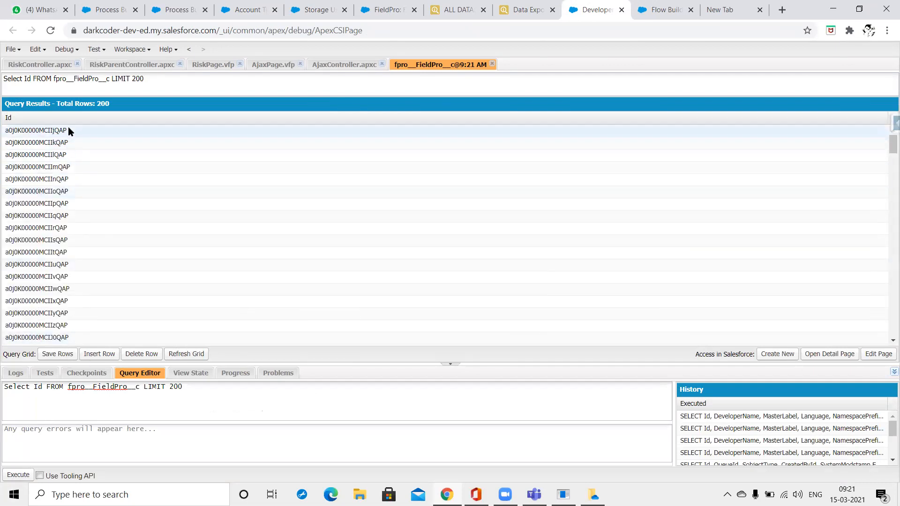
scroll(73, 189, down, 13)
scroll(73, 189, down, 3)
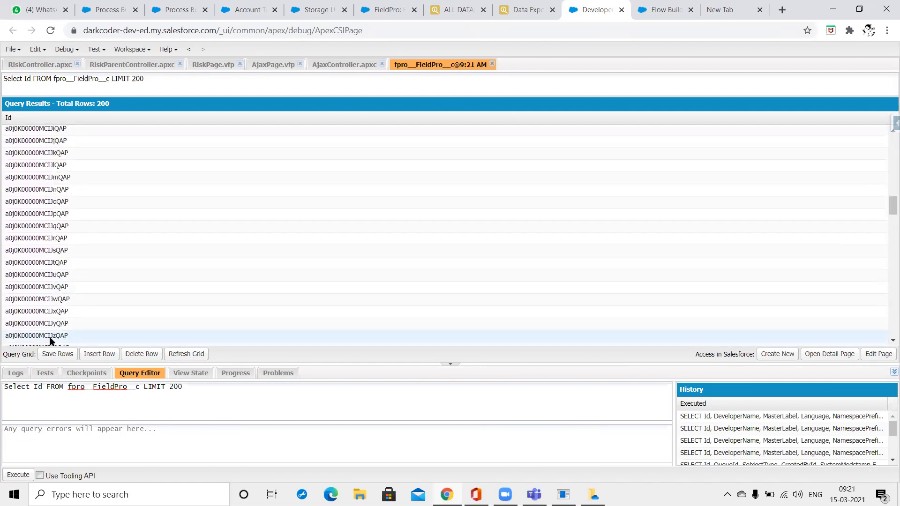
shift+click(50, 338)
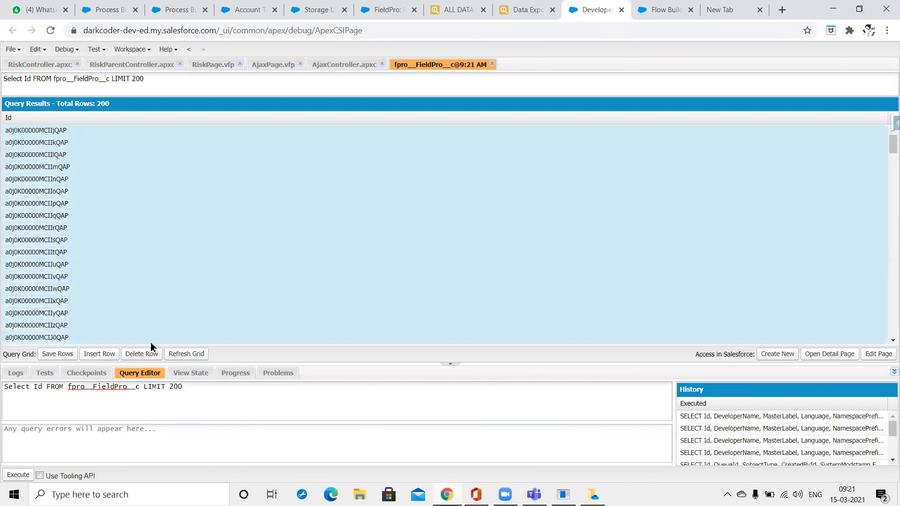
click(144, 355)
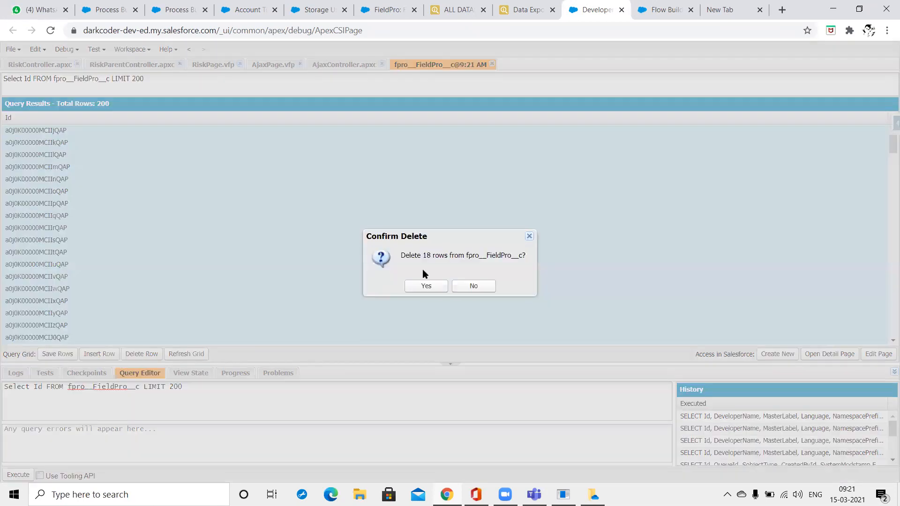
click(477, 288)
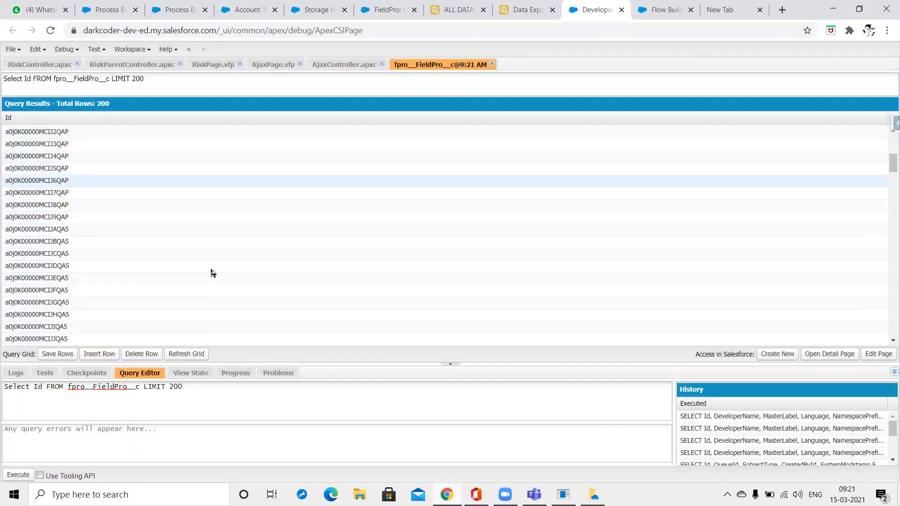
Reload the query results and delete the top block of 14 FieldPro rows.
scroll(211, 270, up, 2)
scroll(212, 270, down, 5)
drag(893, 175, 884, 142)
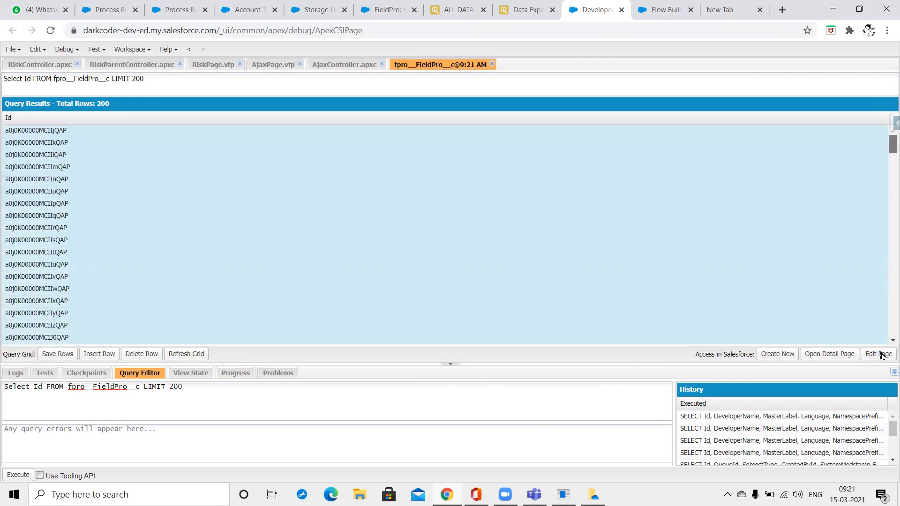
click(185, 355)
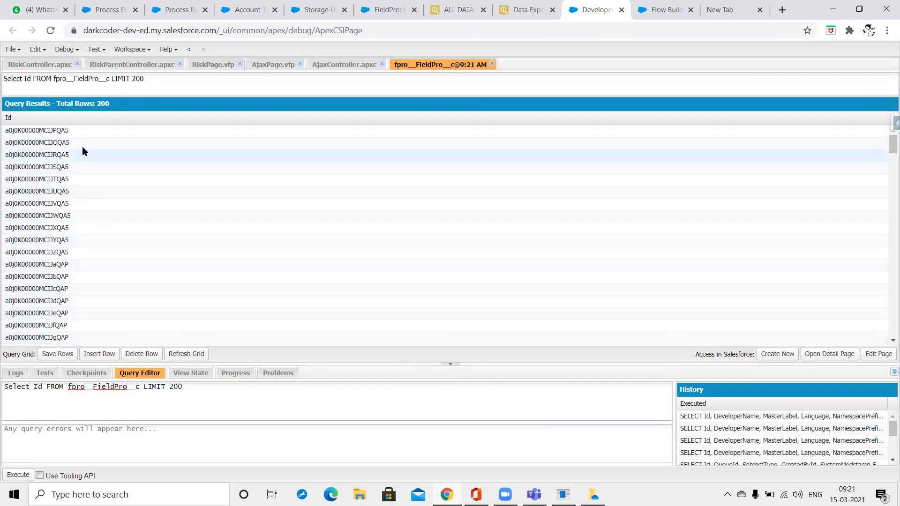
scroll(85, 231, down, 2)
scroll(86, 229, up, 2)
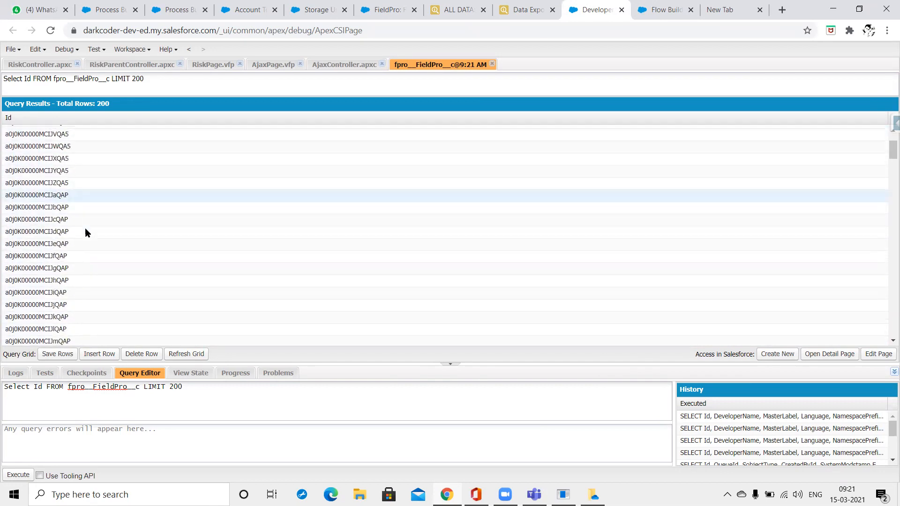
shift+click(77, 285)
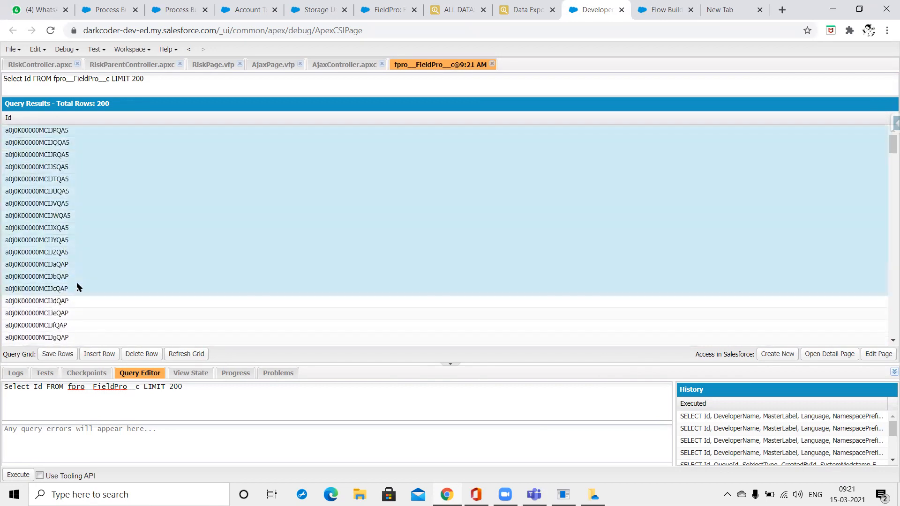
click(131, 359)
click(426, 284)
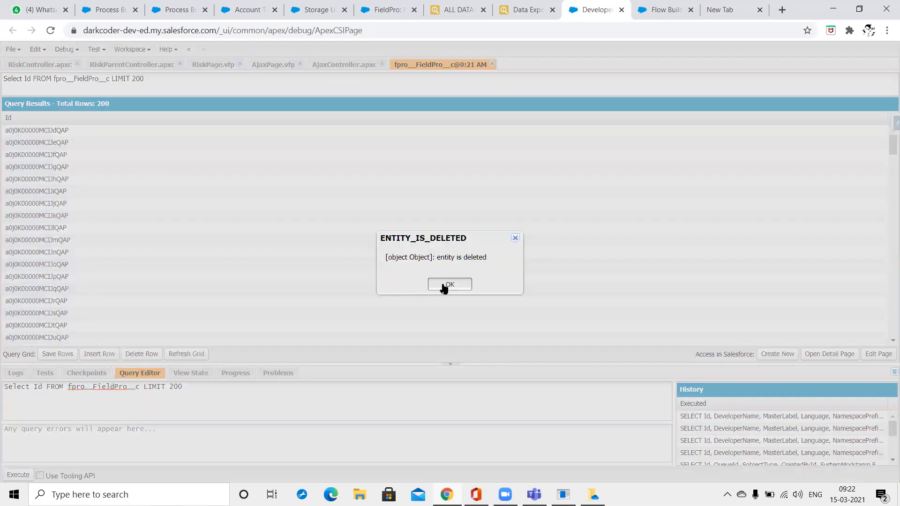
Dismiss the repeated ENTITY_IS_DELETED errors and return to the FieldPro record page.
click(445, 286)
click(444, 288)
click(444, 286)
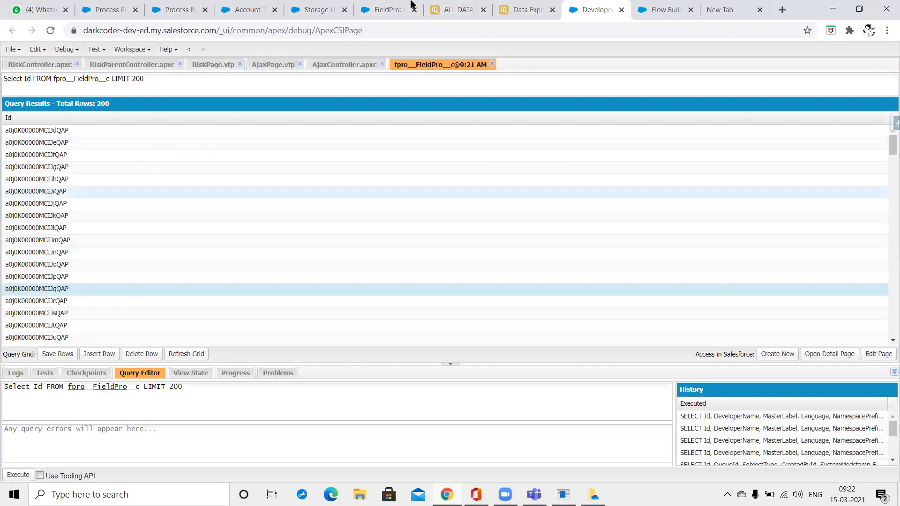
click(372, 7)
Open the Recycle Bin in a new tab and empty your own recycle bin.
middle_click(59, 368)
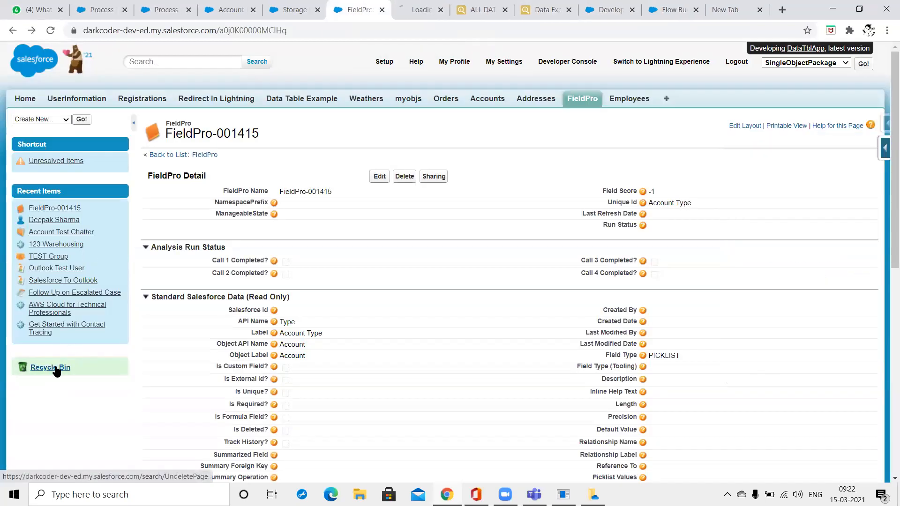
click(402, 4)
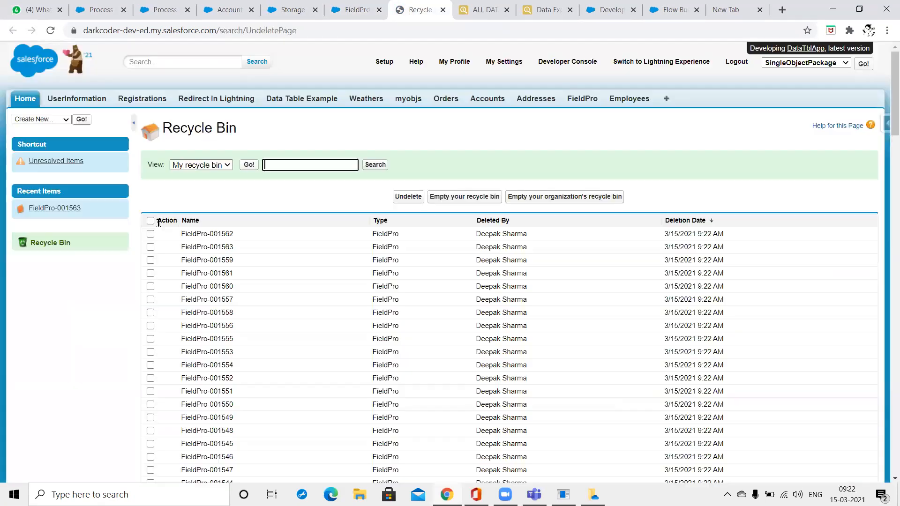
click(476, 199)
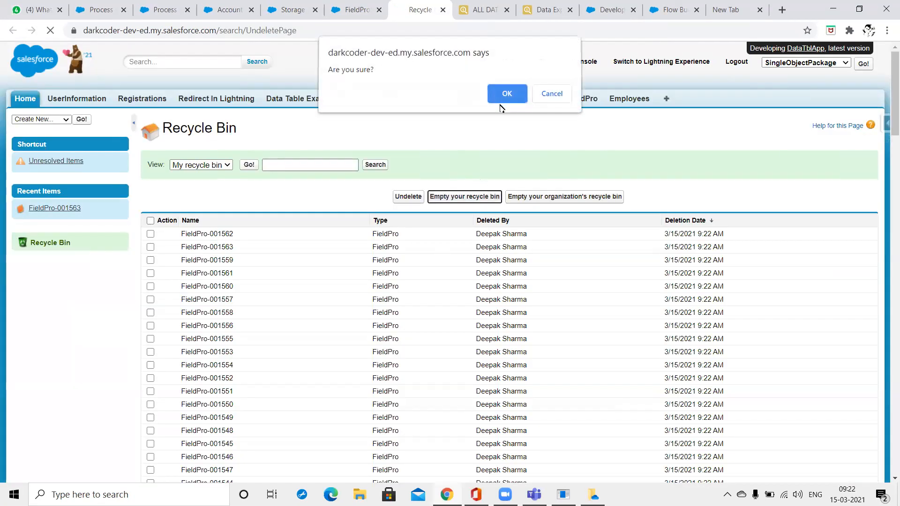
click(502, 100)
Empty the organization's recycle bin too, then return to the Account record.
click(568, 198)
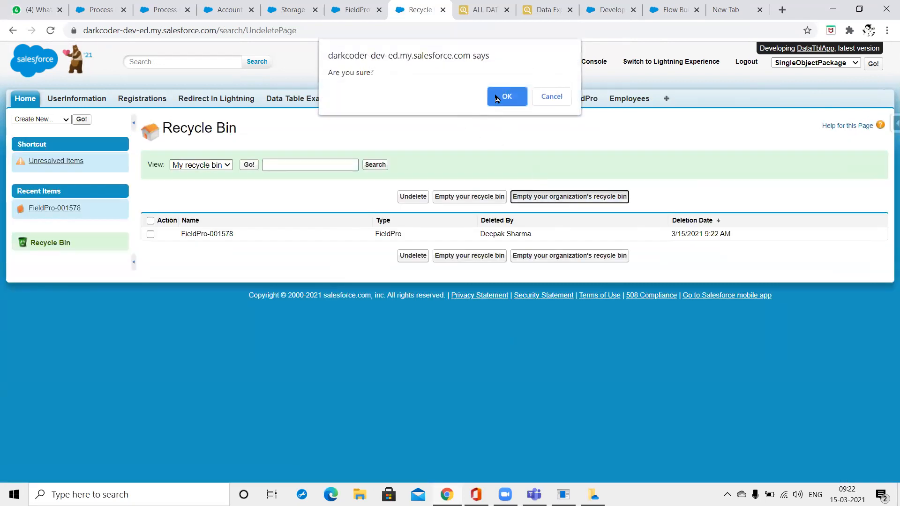
click(512, 93)
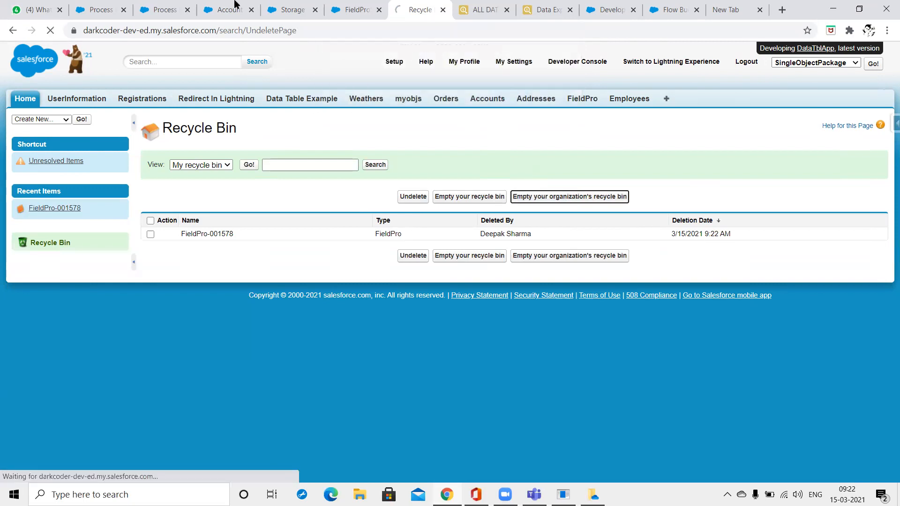
click(211, 6)
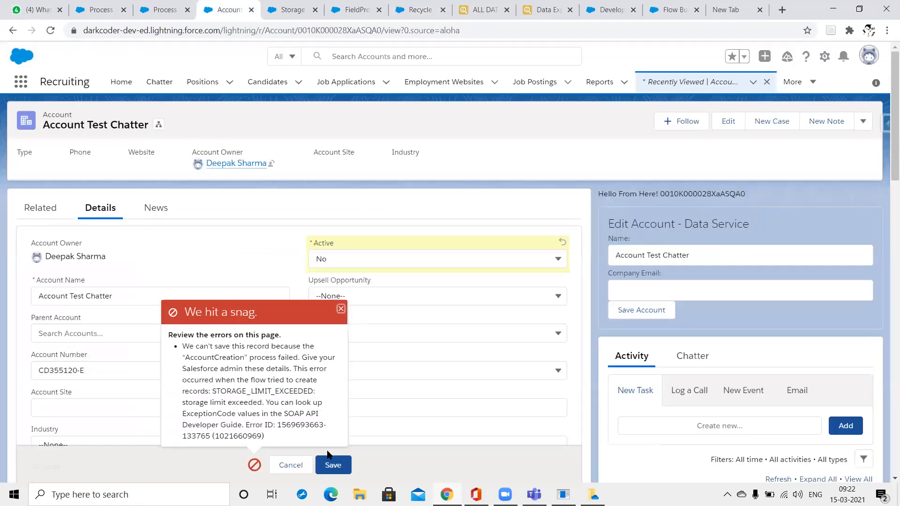
Retry saving Account Test Chatter and select the resulting AccountCreation flow fault message text.
click(337, 463)
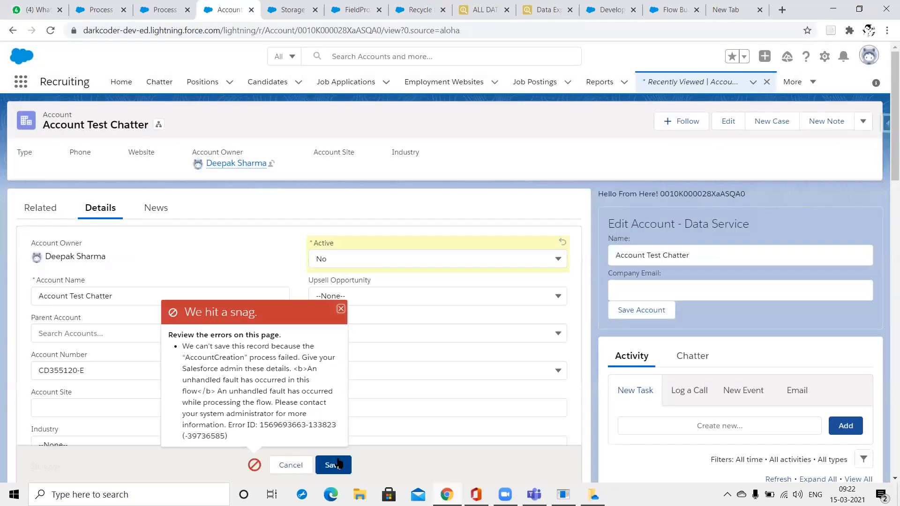
double_click(236, 354)
drag(237, 353, 256, 379)
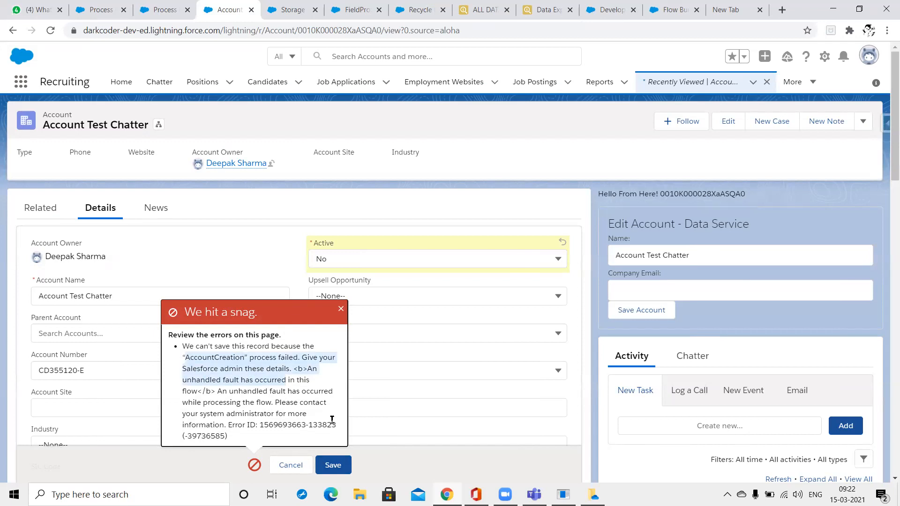
drag(184, 347, 278, 419)
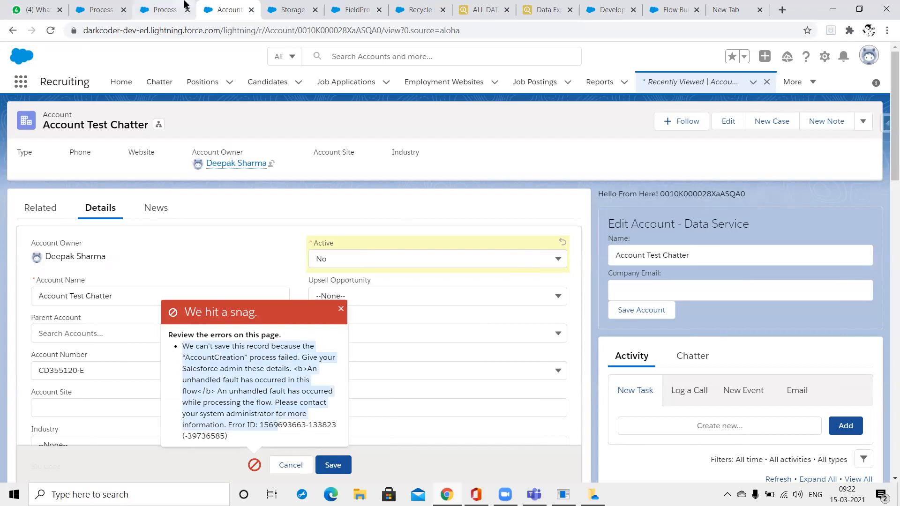
key(ctrl+Page_Up)
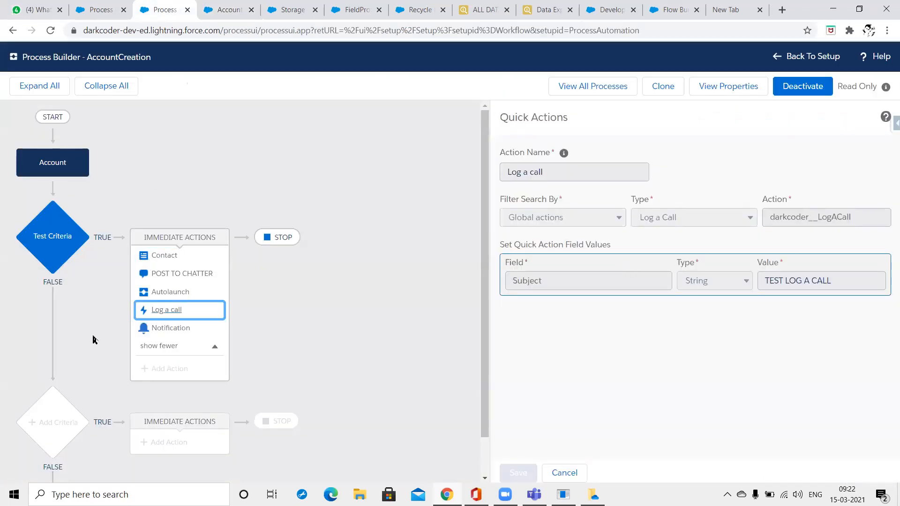
Check the immediate actions, deactivate this AccountCreation process version, and start cloning it.
click(213, 347)
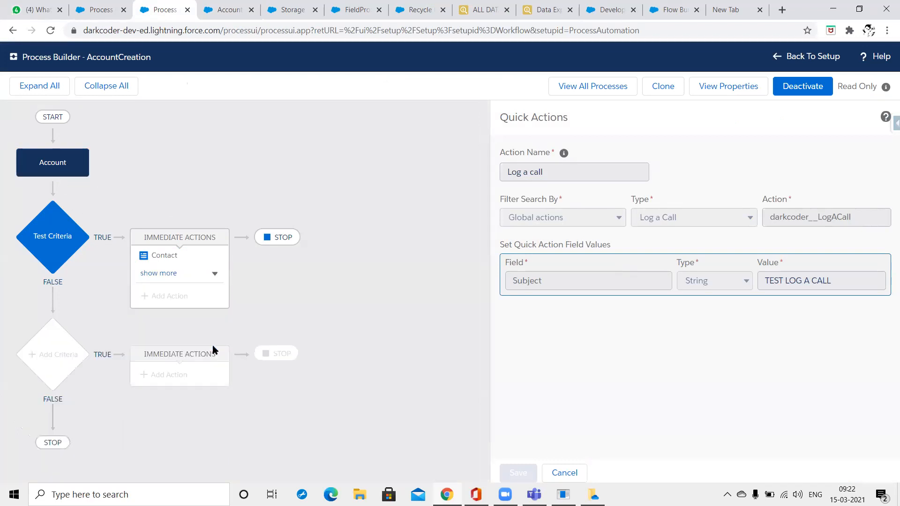
click(207, 273)
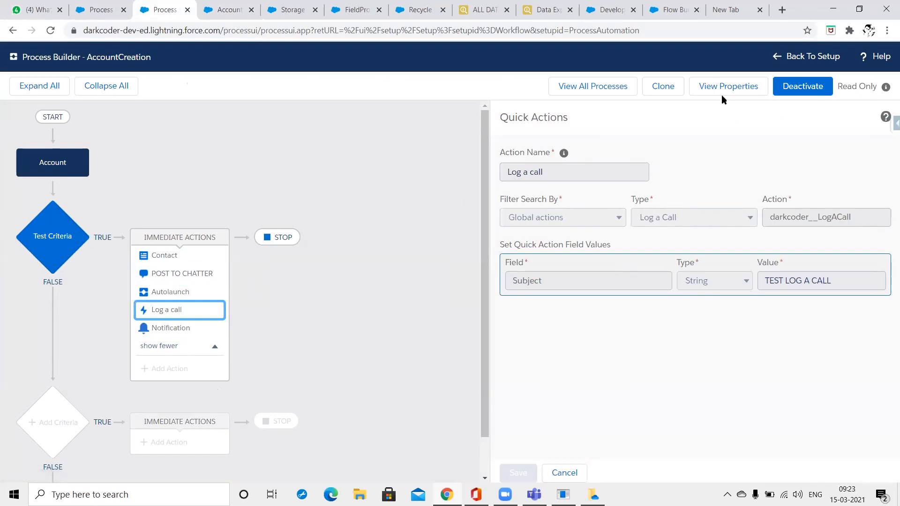
click(800, 87)
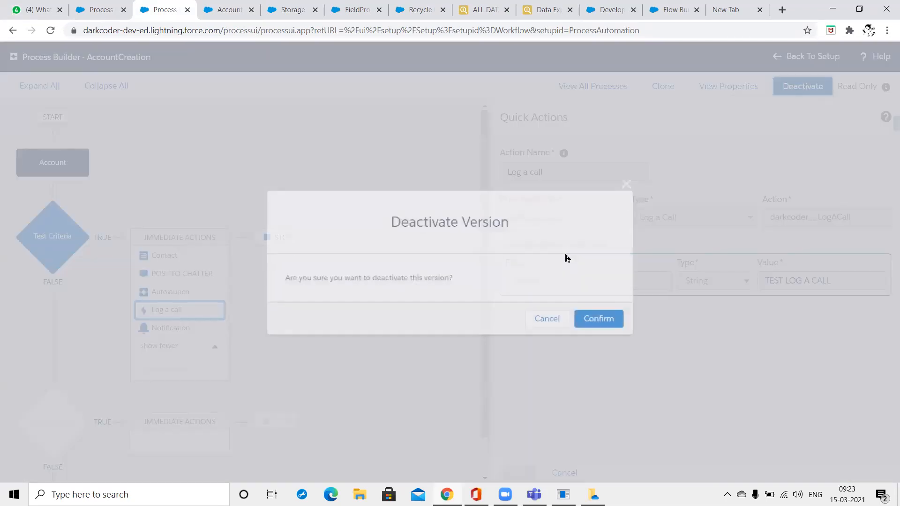
click(589, 319)
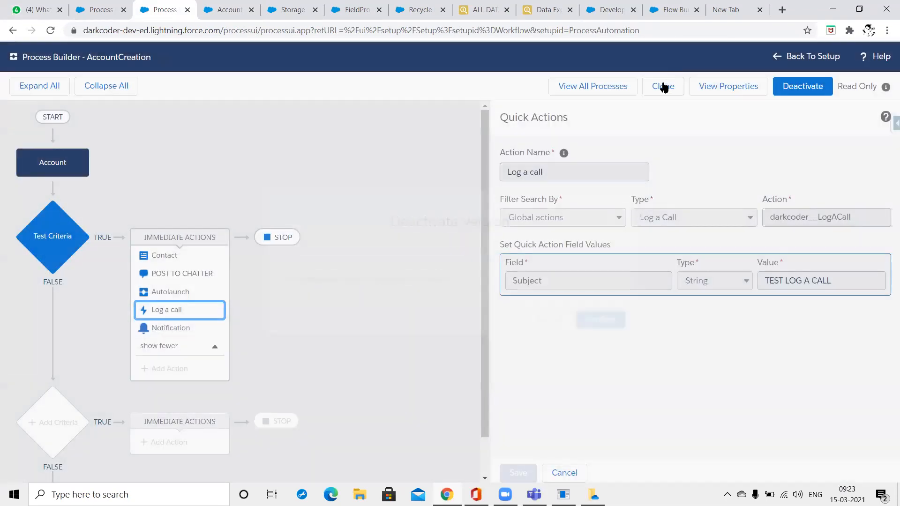
click(663, 86)
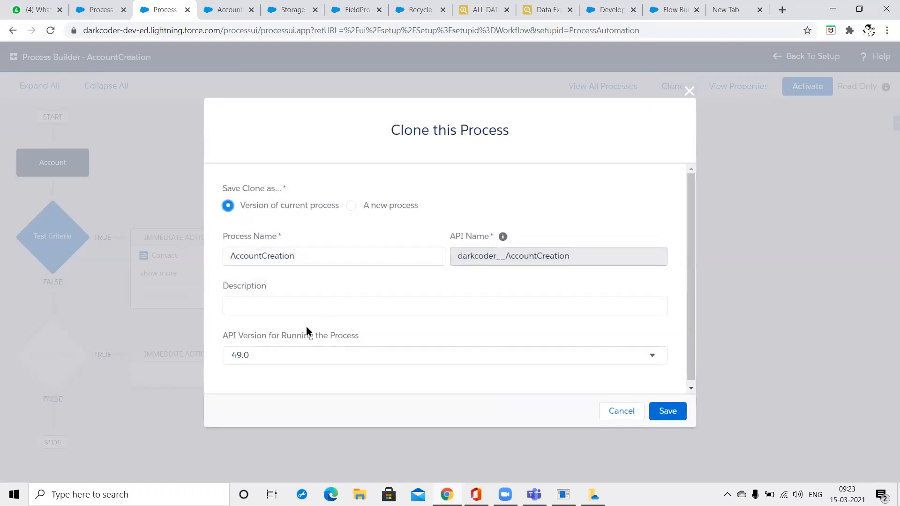
Save the clone as a new version and begin adding an immediate action to the true branch.
click(671, 411)
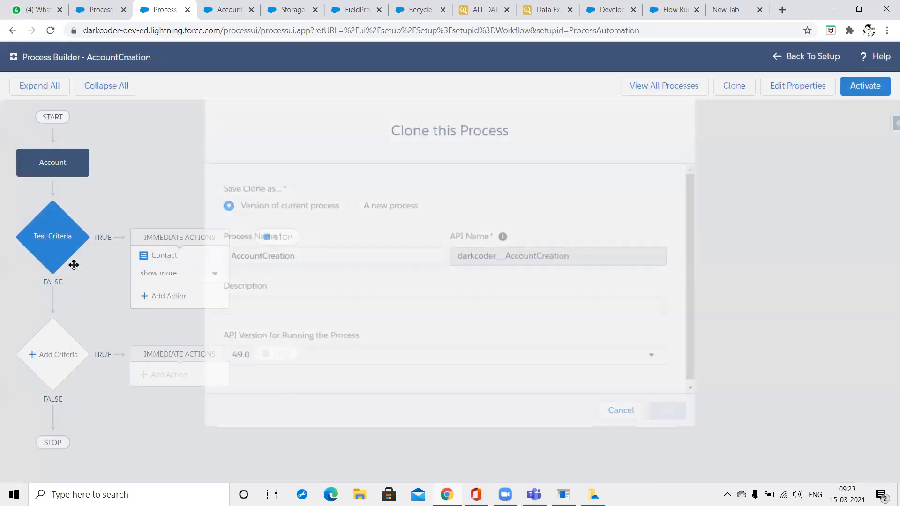
click(171, 298)
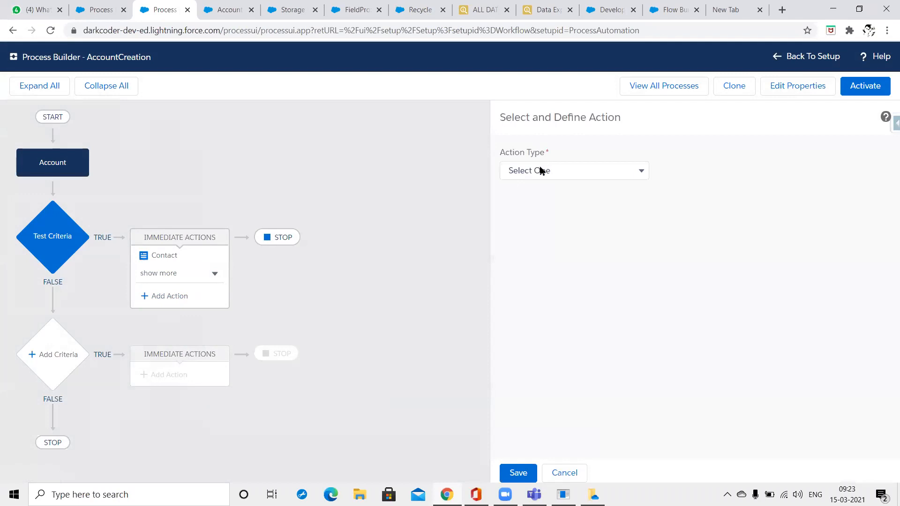
click(538, 170)
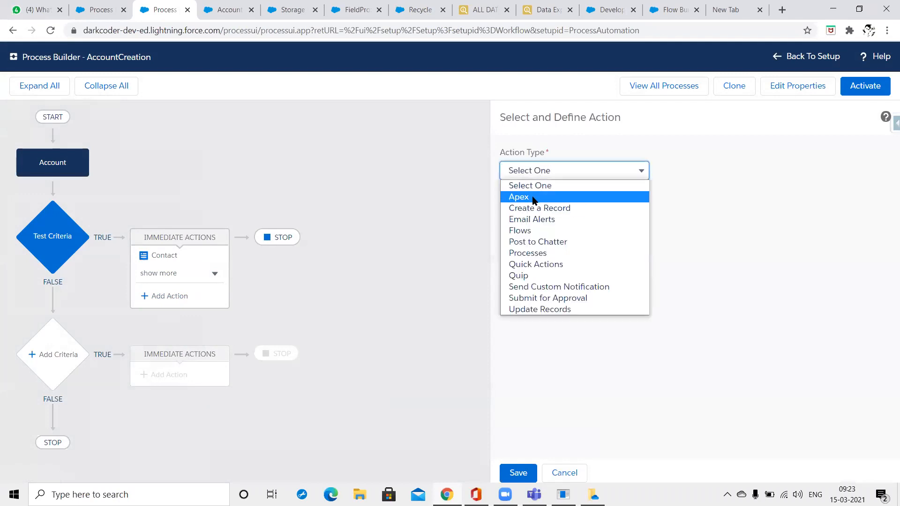